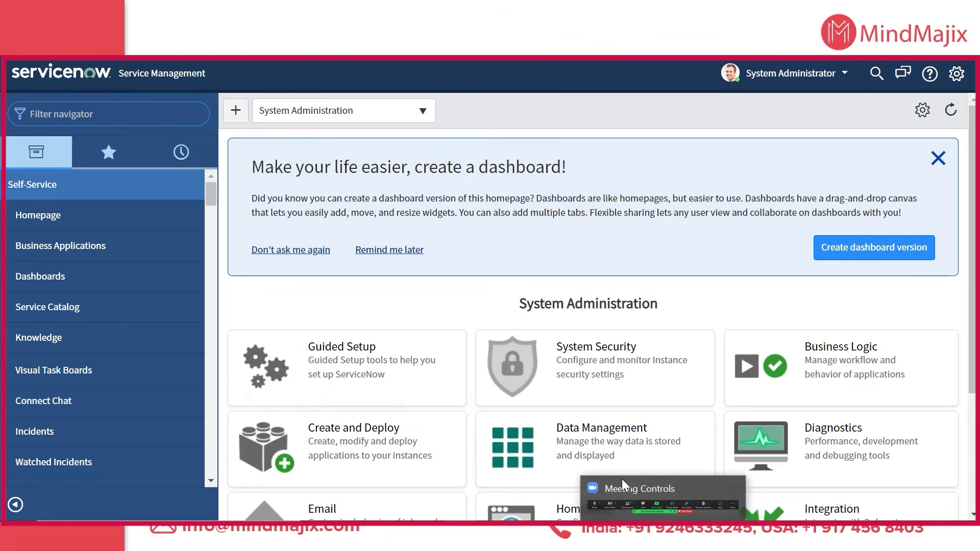
# Step: Find the incident modules in the navigator, open the list of all incidents, and look across its columns
pyautogui.write('incident')
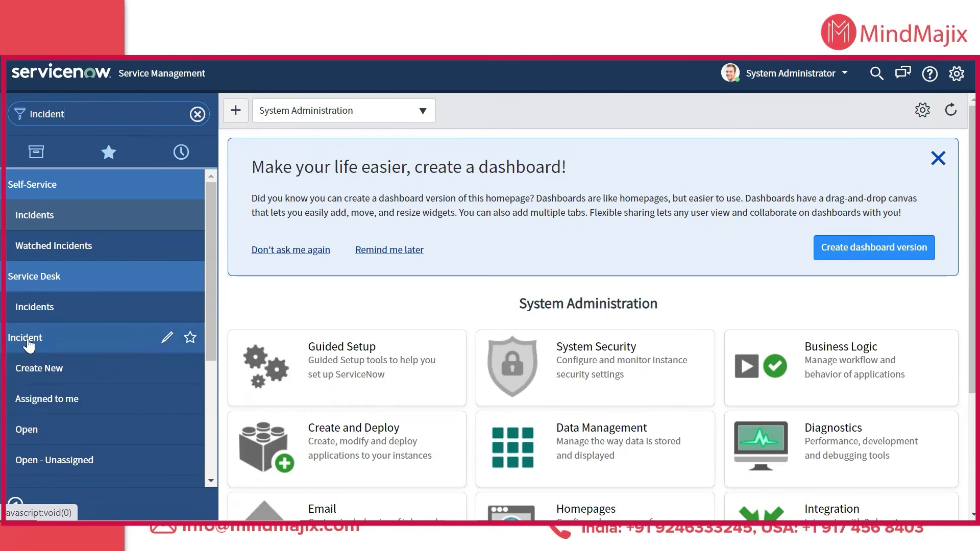
pyautogui.scroll(-3, 30, 372)
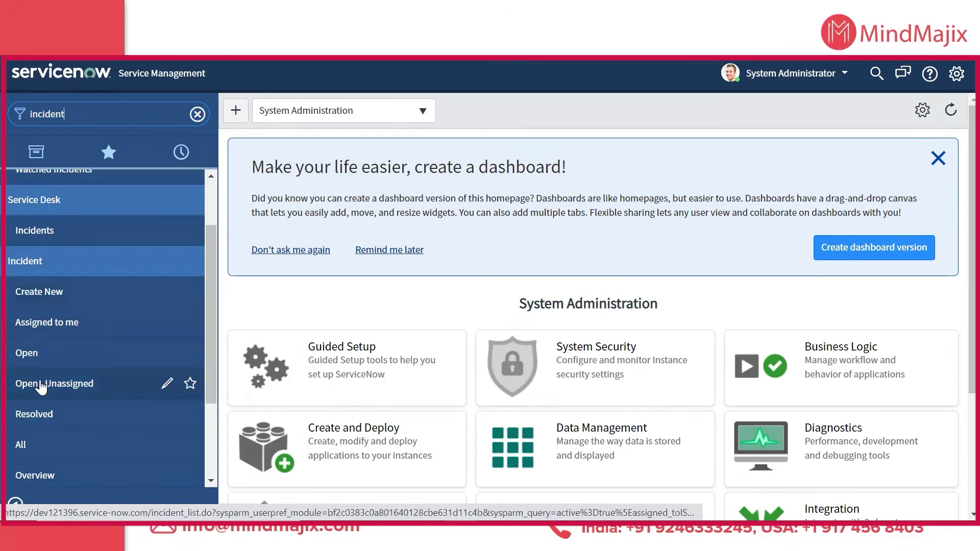
pyautogui.scroll(-3, 38, 383)
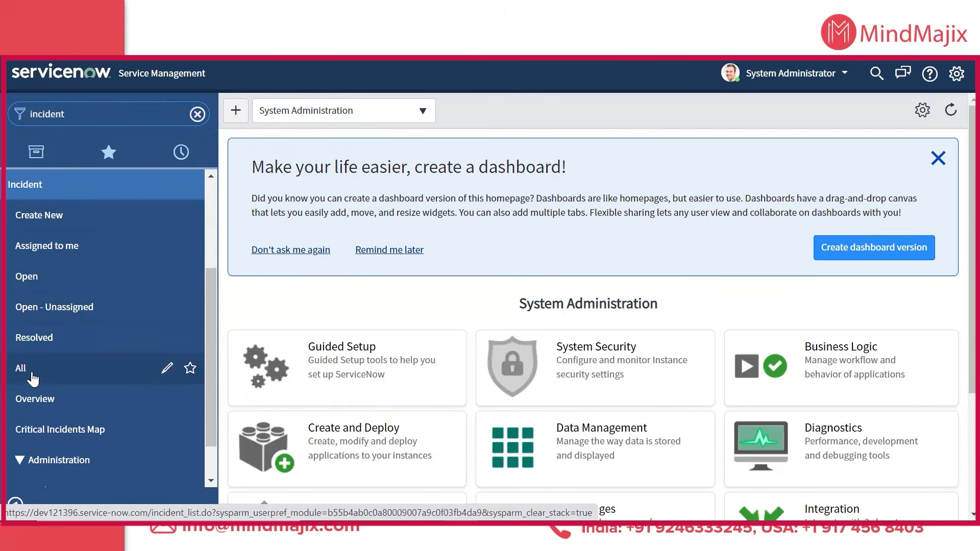
pyautogui.click(32, 374)
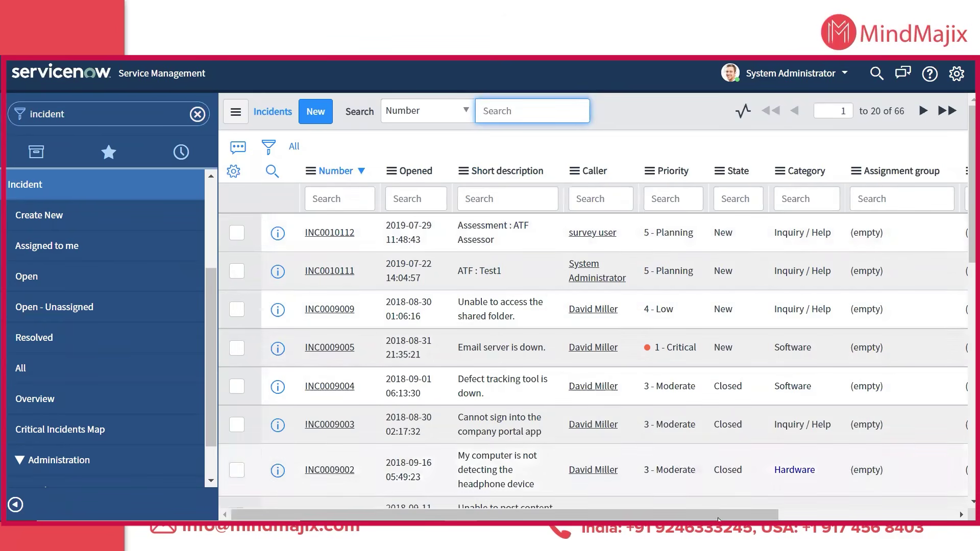
pyautogui.moveTo(718, 512); pyautogui.dragTo(914, 516)
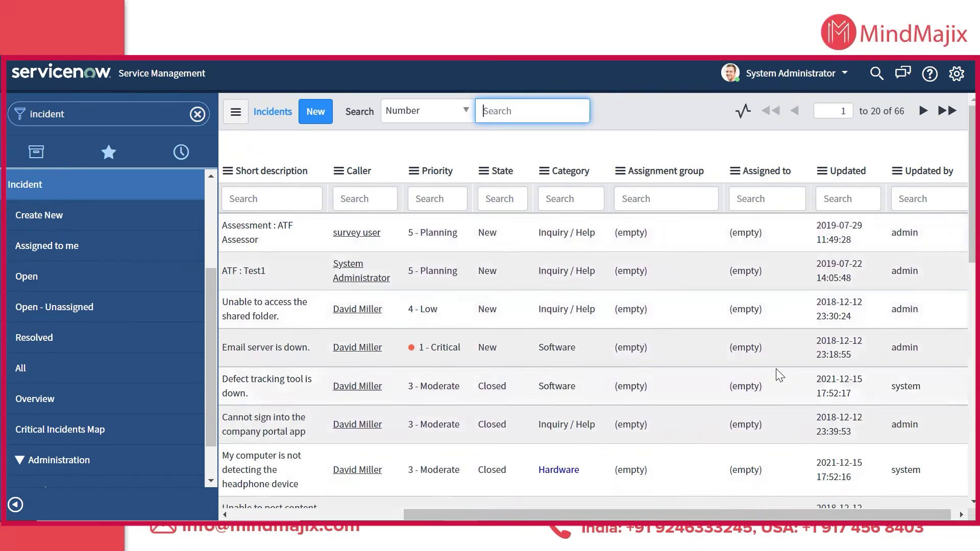
pyautogui.moveTo(554, 510); pyautogui.dragTo(382, 509)
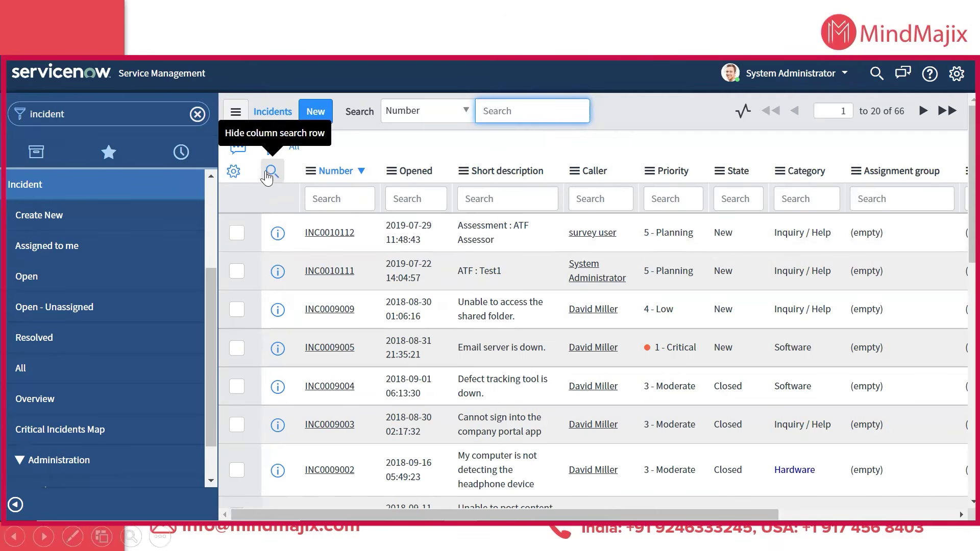
# Step: Search the incident list's Short description column for entries starting with "email"
pyautogui.click(339, 200)
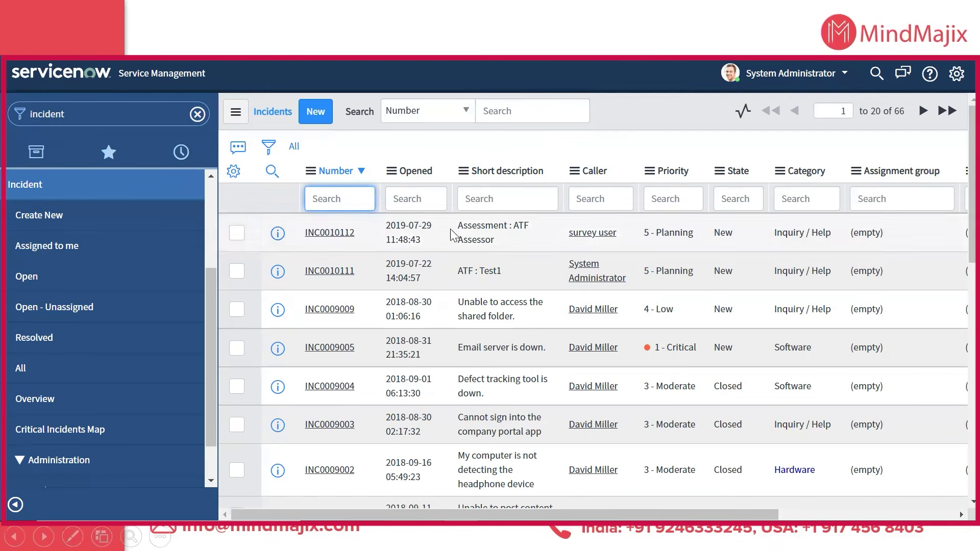
pyautogui.click(472, 199)
pyautogui.write('email')
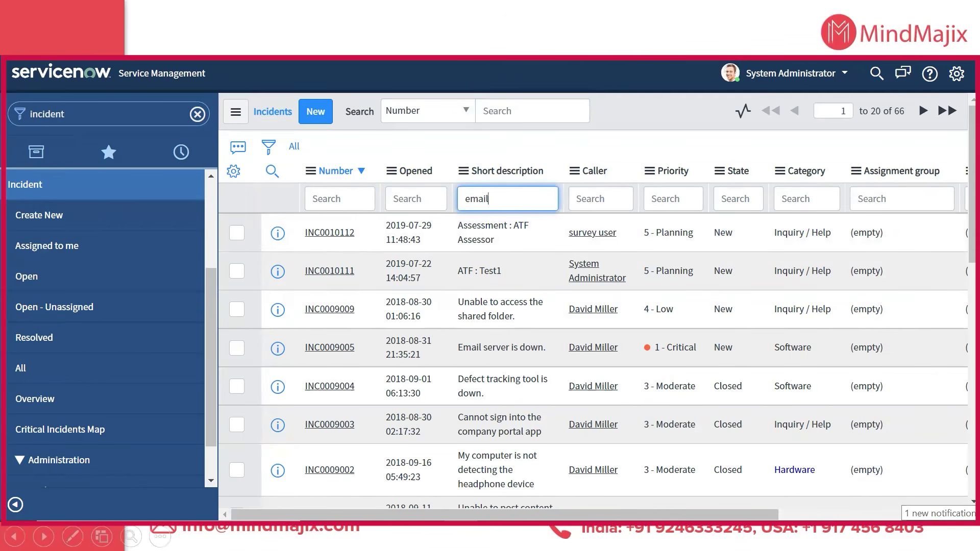
pyautogui.press('Return')
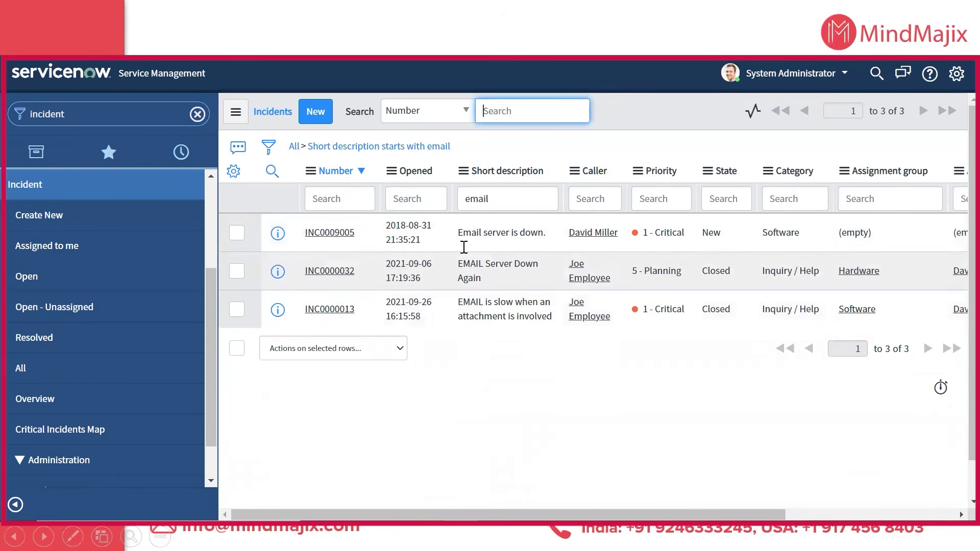
# Step: Change the Short description column search to the wildcard "*email" to match entries containing the word
pyautogui.click(464, 197)
pyautogui.write('*')
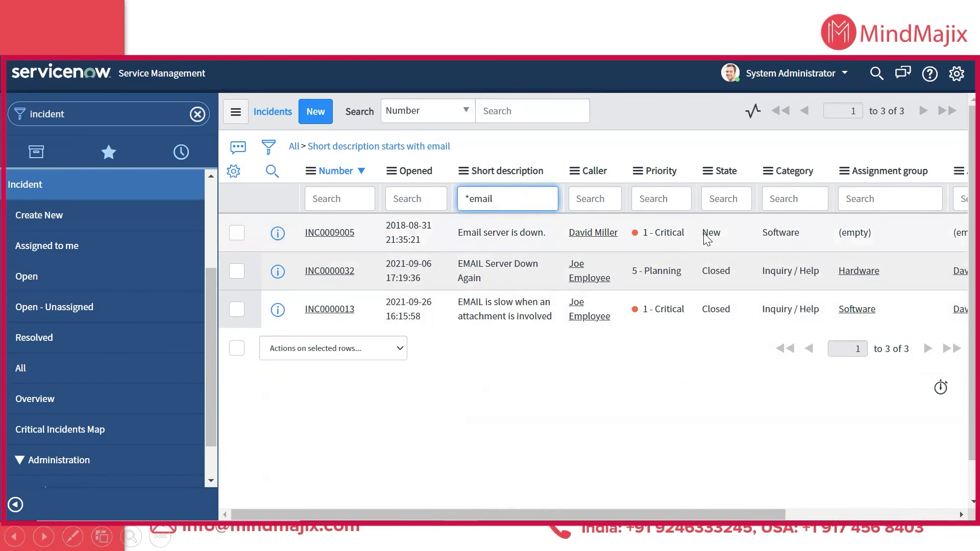
pyautogui.press('Return')
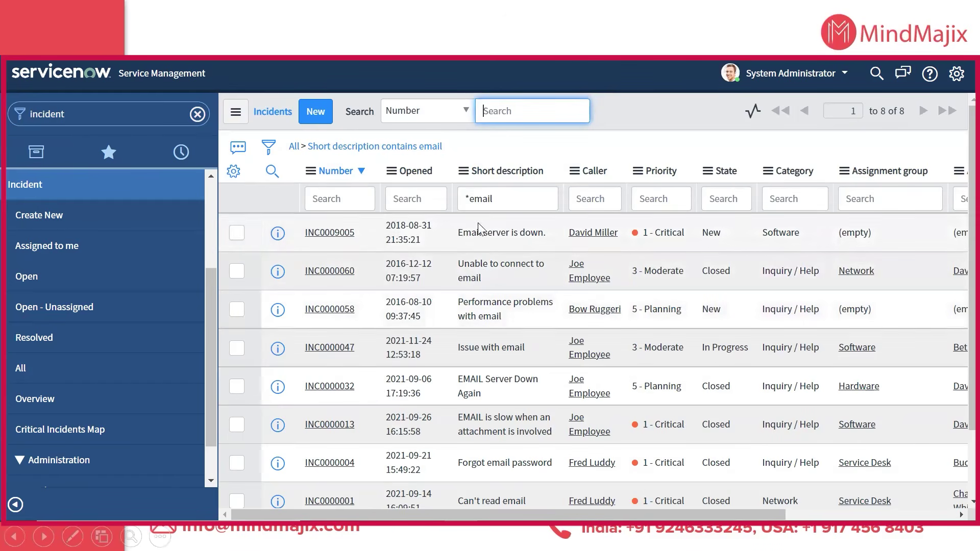
# Step: Clear the Short description search and show all incidents again
pyautogui.click(505, 202)
pyautogui.press('BackSpace')
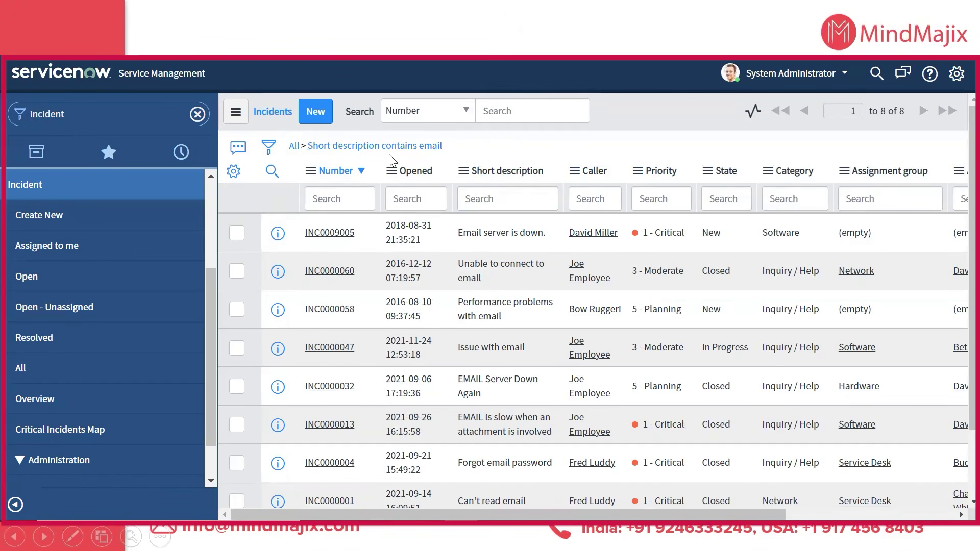
pyautogui.click(295, 148)
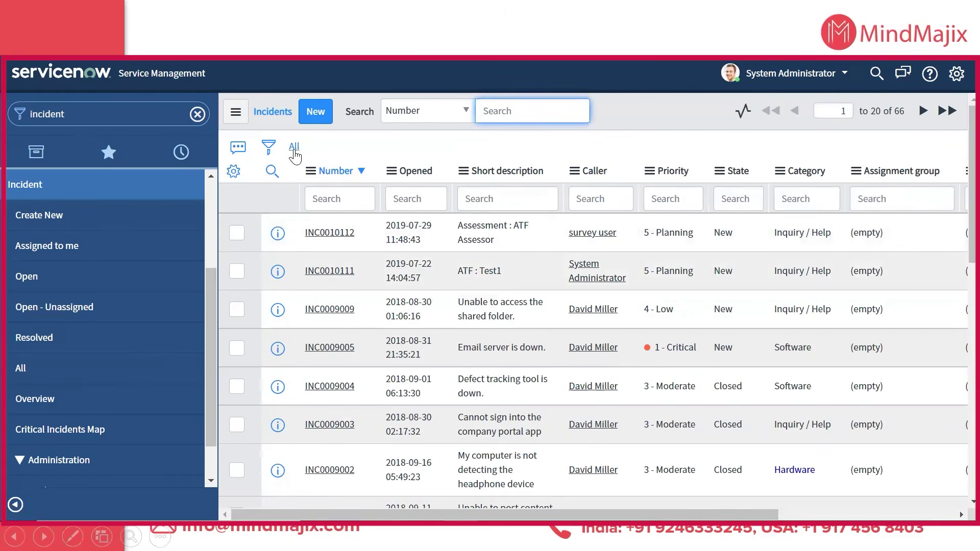
# Step: Build and run a filter condition of Short description contains "email", and look through the matching incidents
pyautogui.click(276, 152)
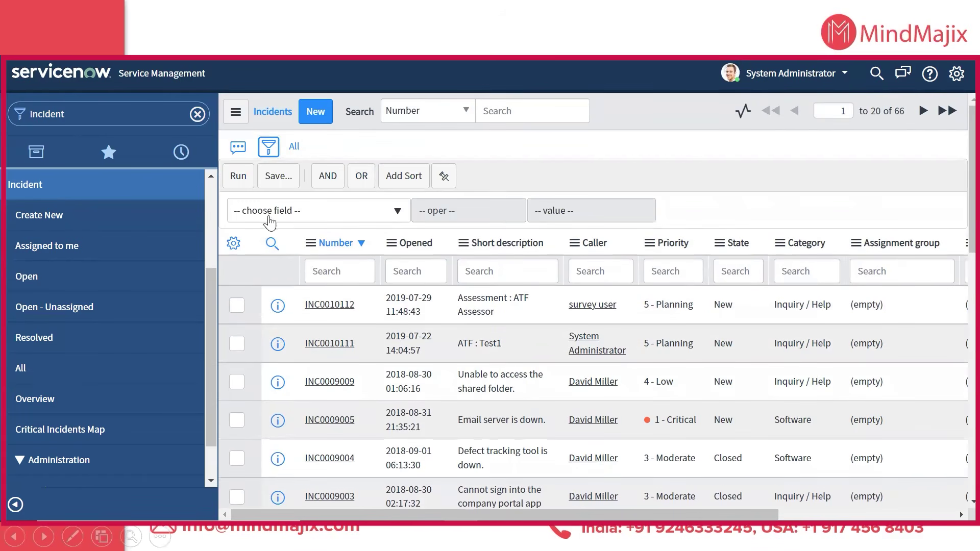
pyautogui.click(287, 213)
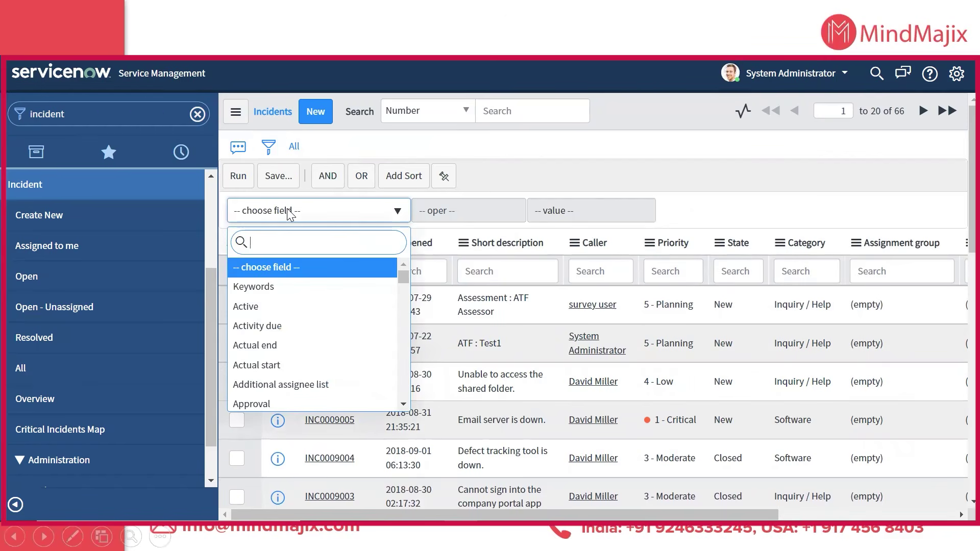
pyautogui.write('sho')
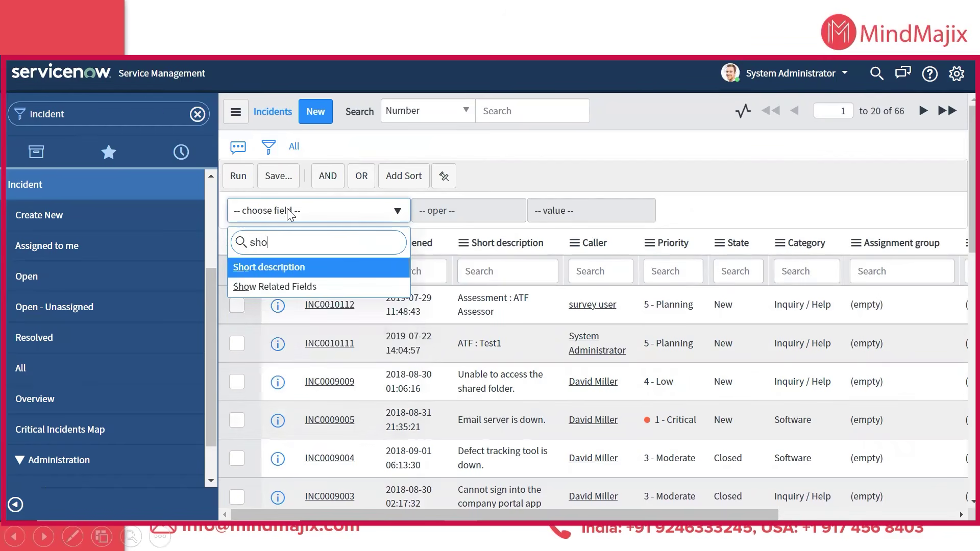
pyautogui.press('Return')
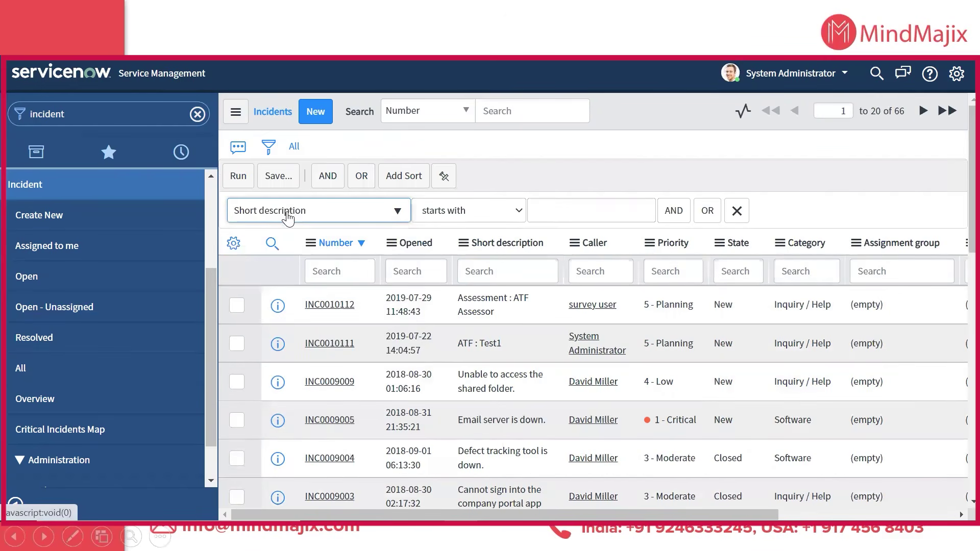
pyautogui.click(478, 218)
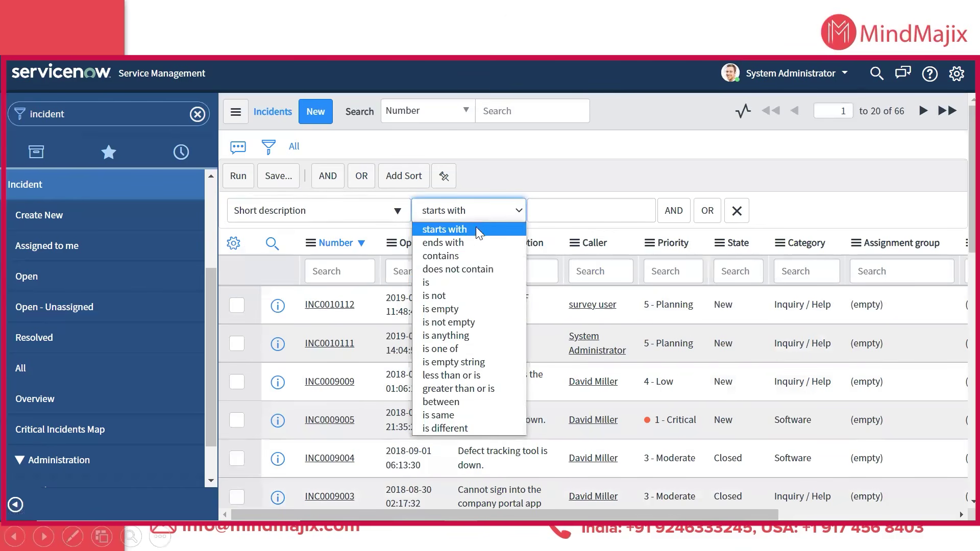
pyautogui.click(465, 257)
pyautogui.click(554, 208)
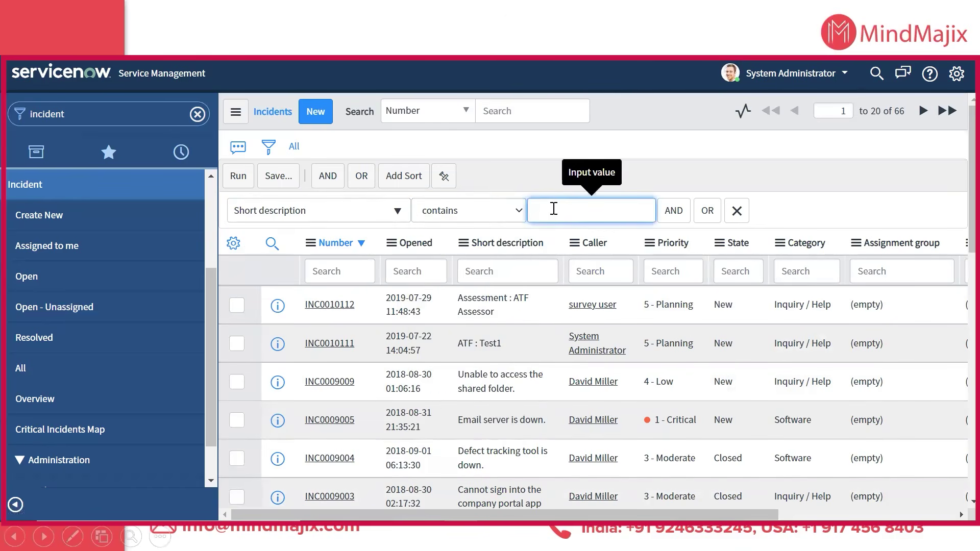
pyautogui.write('email')
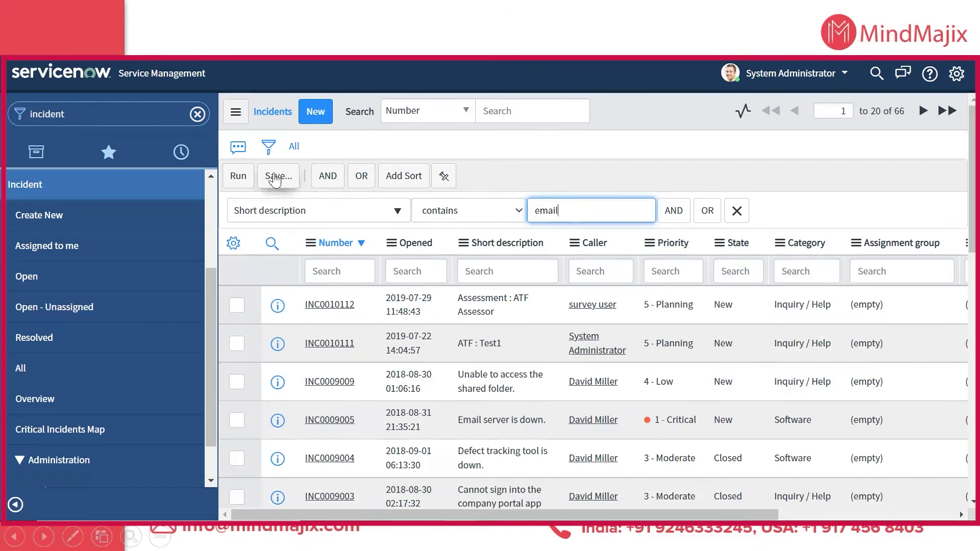
pyautogui.click(240, 180)
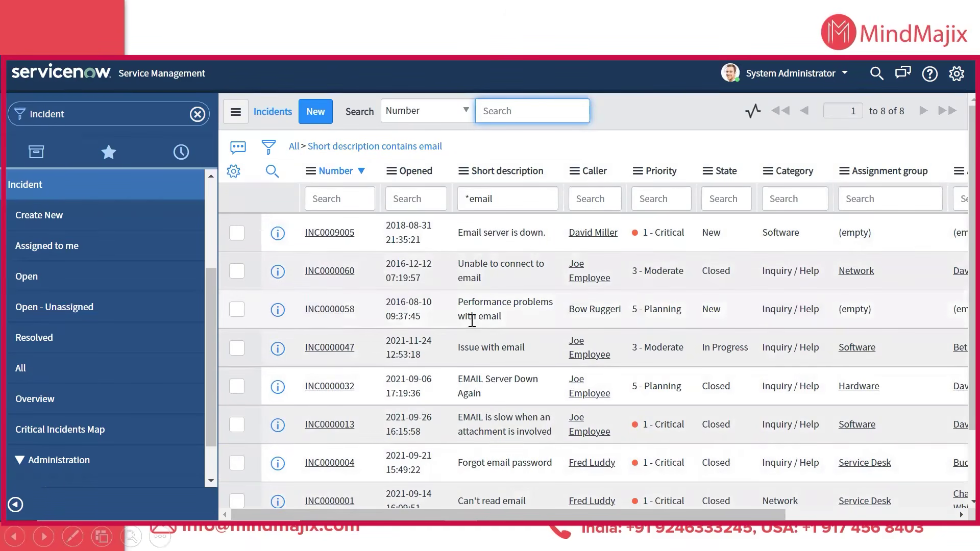
pyautogui.scroll(-2, 466, 313)
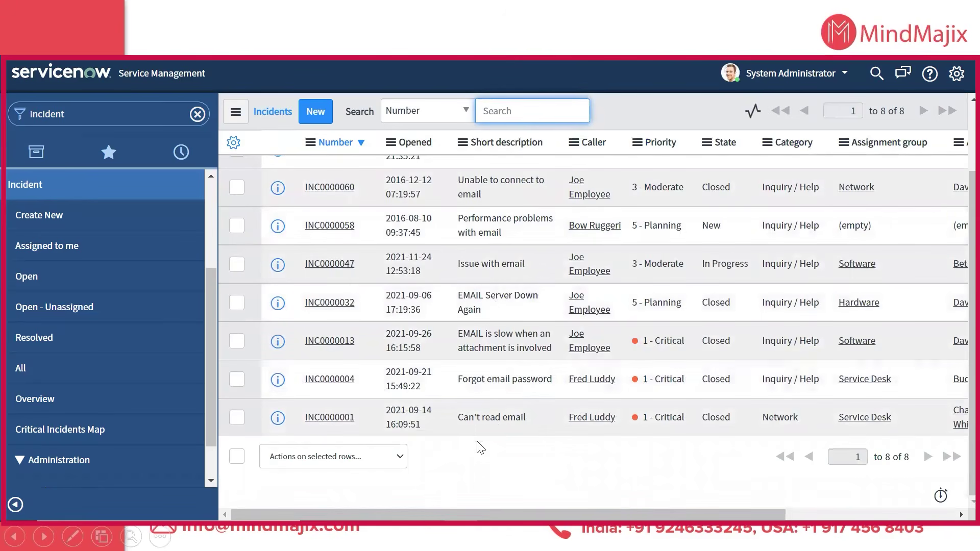
pyautogui.scroll(2, 570, 281)
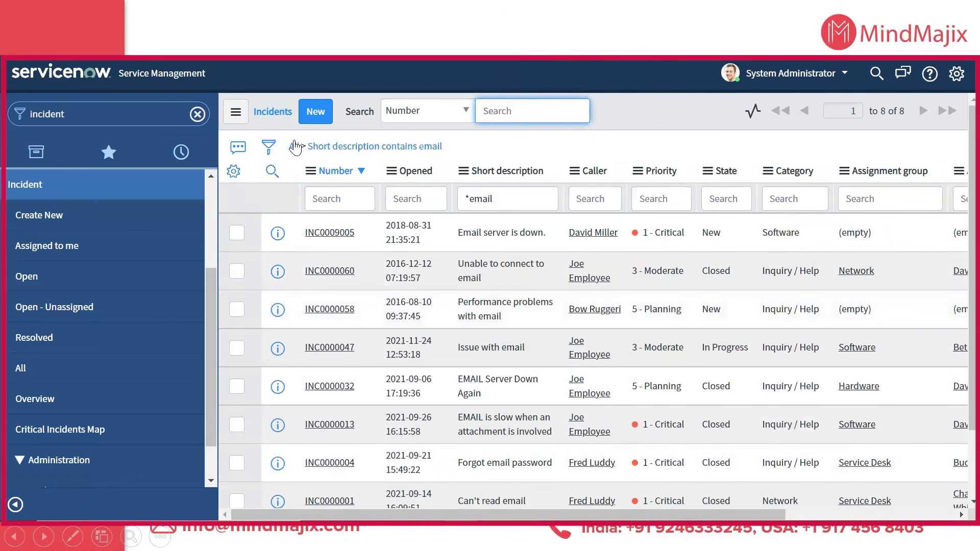
# Step: Replace the filter condition with Priority is 1 - Critical and run the filter
pyautogui.click(269, 151)
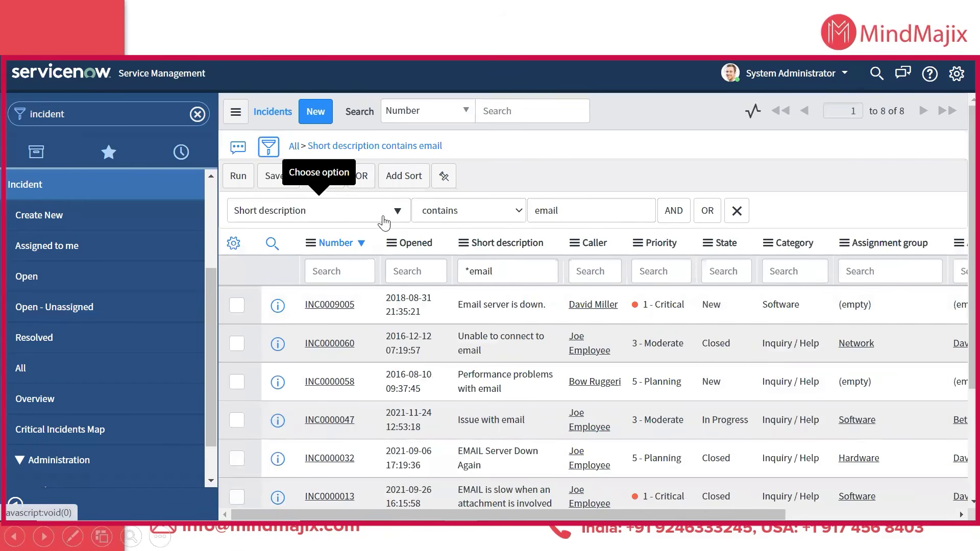
pyautogui.click(387, 220)
pyautogui.write('pri')
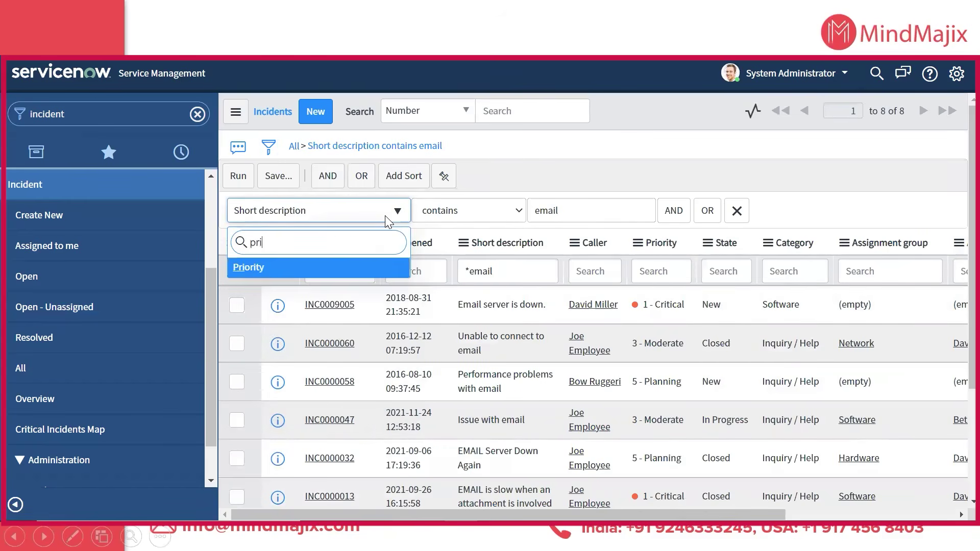
pyautogui.press('Return')
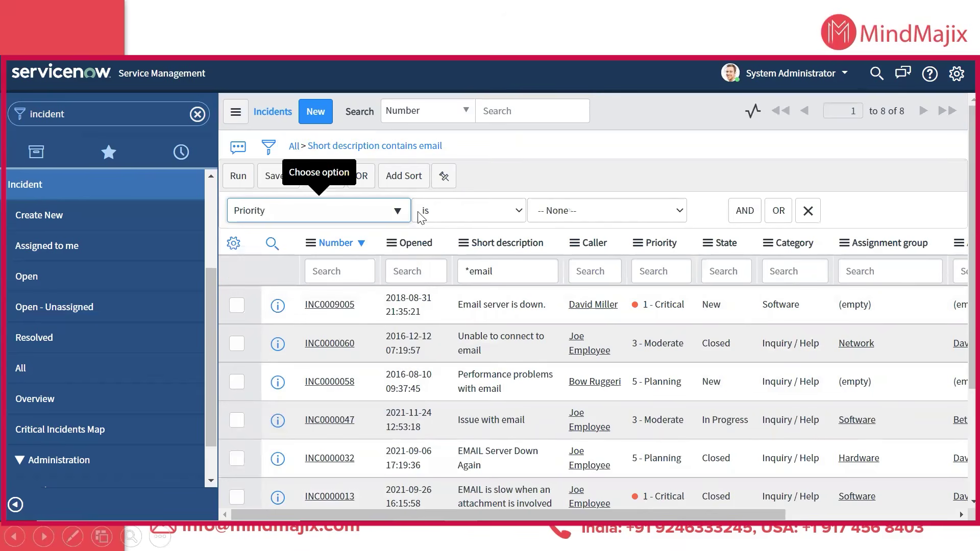
pyautogui.click(539, 216)
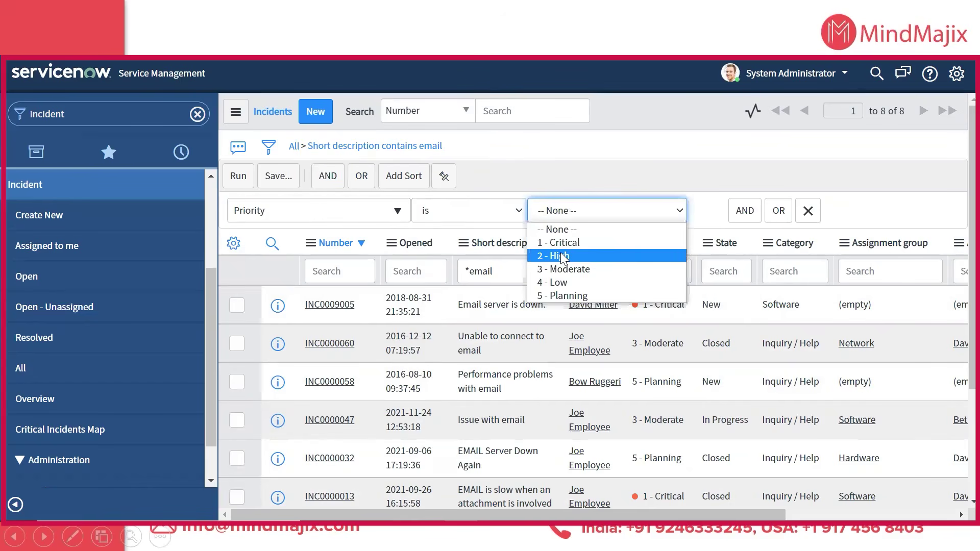
pyautogui.click(557, 244)
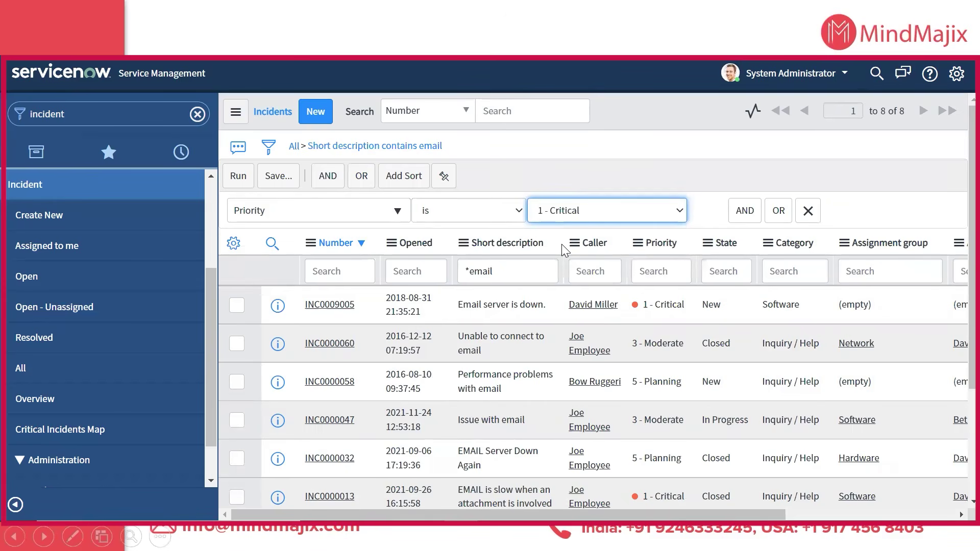
pyautogui.click(238, 177)
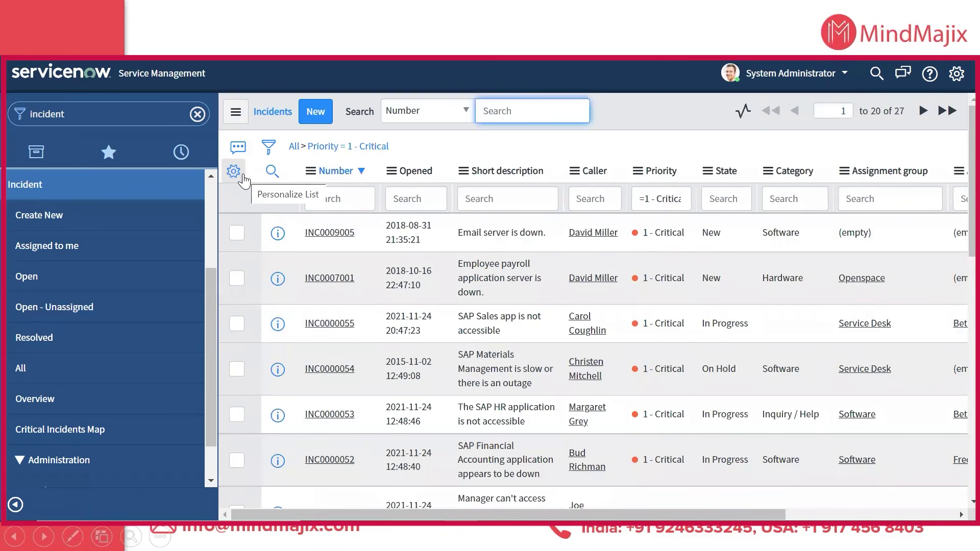
# Step: Add the condition State is New to the Priority is 1 - Critical filter, requiring both, and run it
pyautogui.click(268, 146)
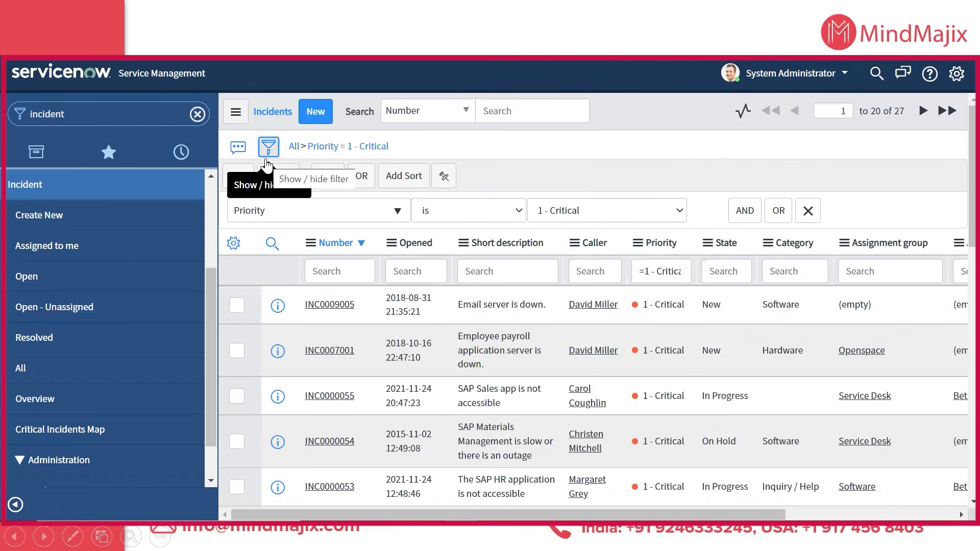
pyautogui.click(745, 211)
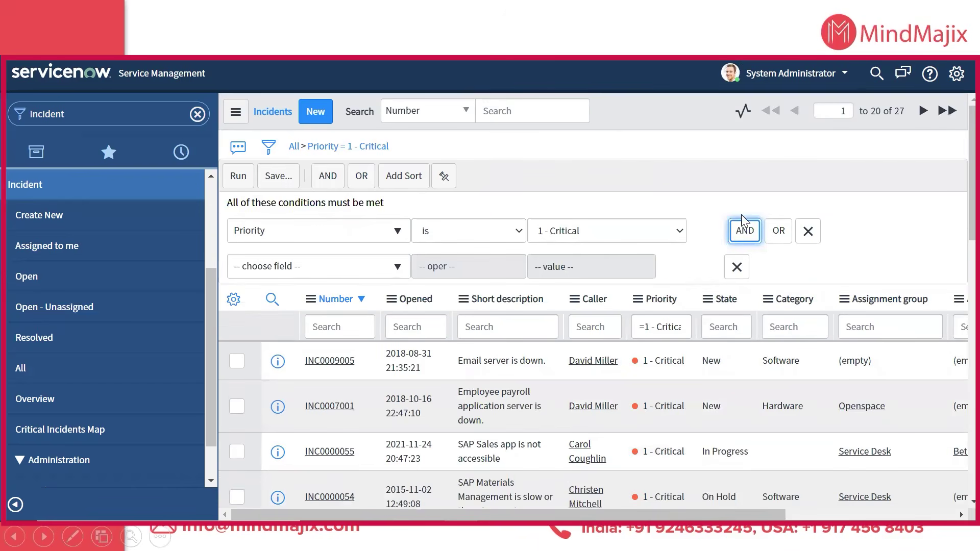
pyautogui.click(337, 269)
pyautogui.write('state')
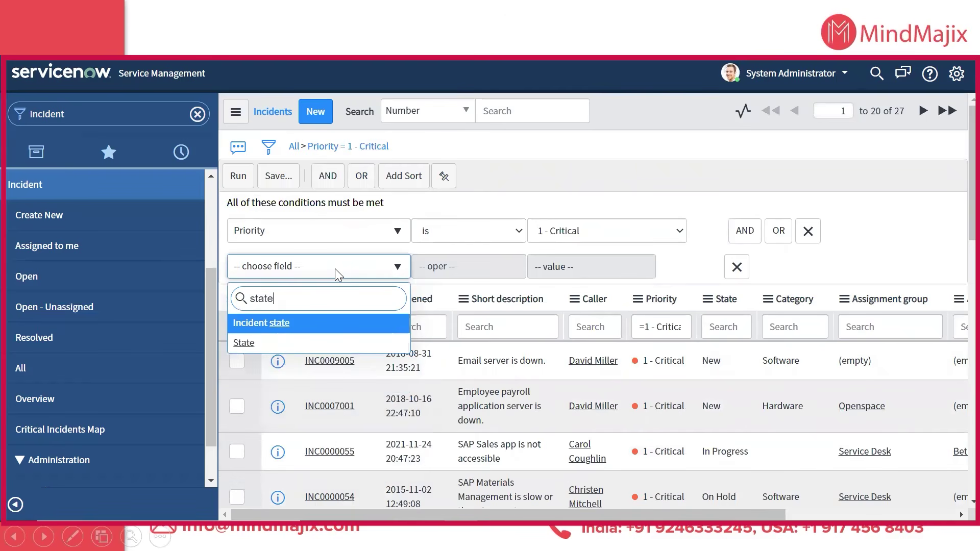
pyautogui.click(331, 345)
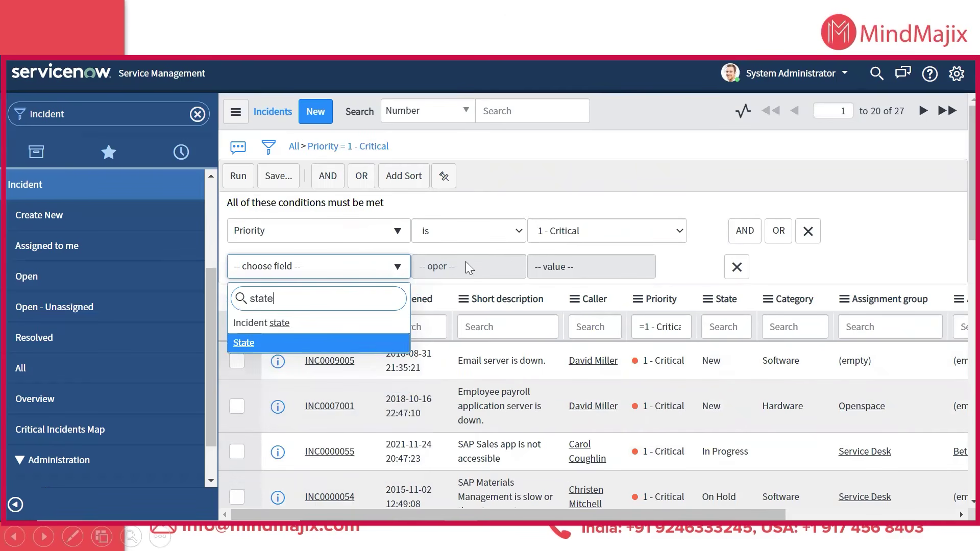
pyautogui.click(568, 266)
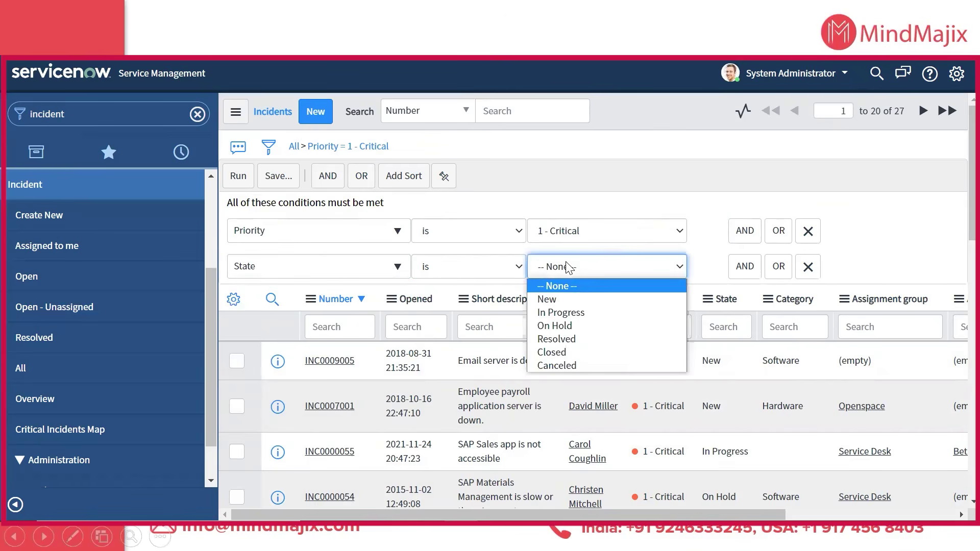
pyautogui.click(560, 299)
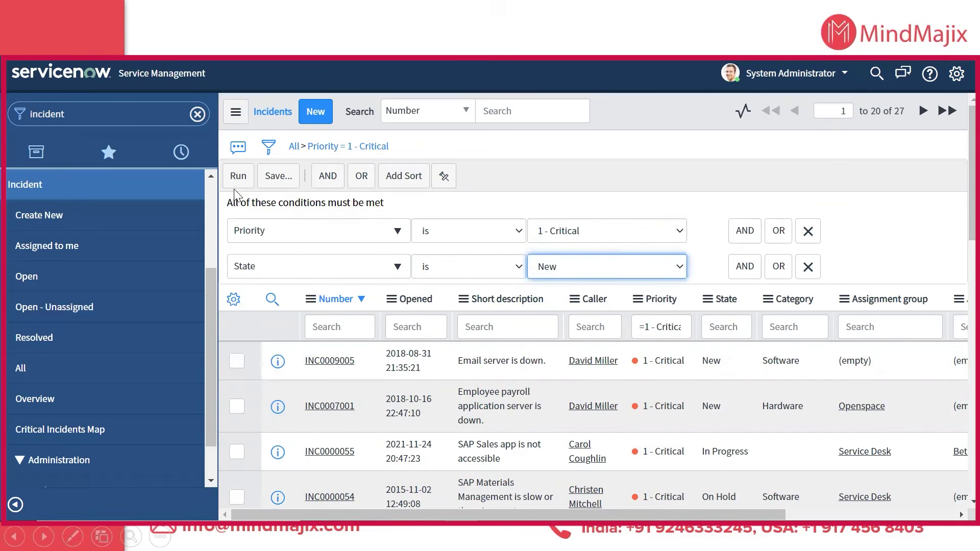
pyautogui.click(236, 175)
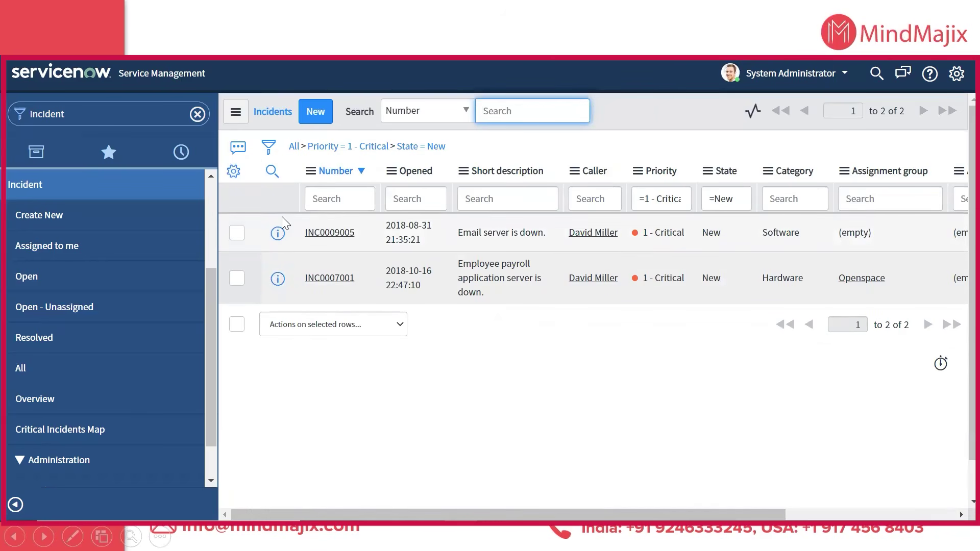
# Step: Clear the filters and show only incidents matching the caller of the "Unable to access the shared folder." incident
pyautogui.click(294, 148)
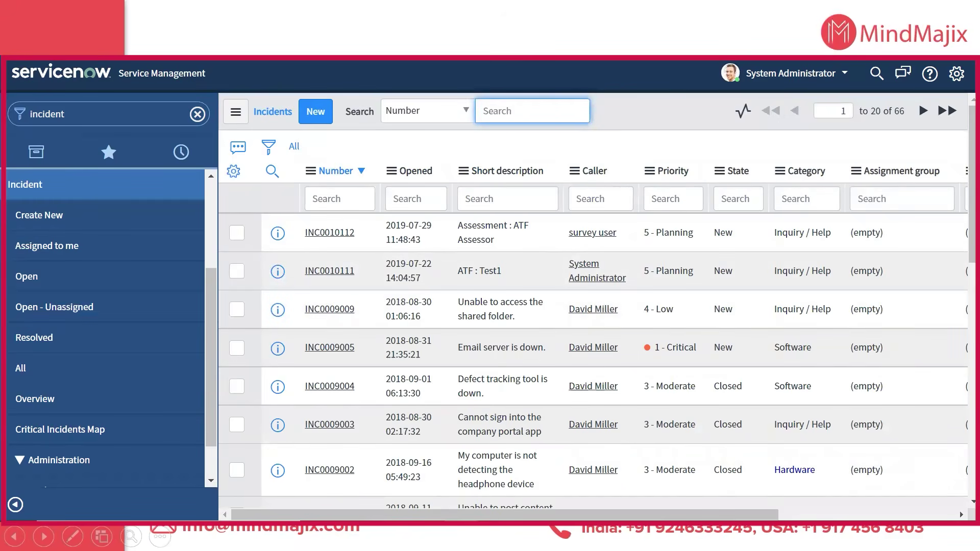
pyautogui.rightClick(592, 314)
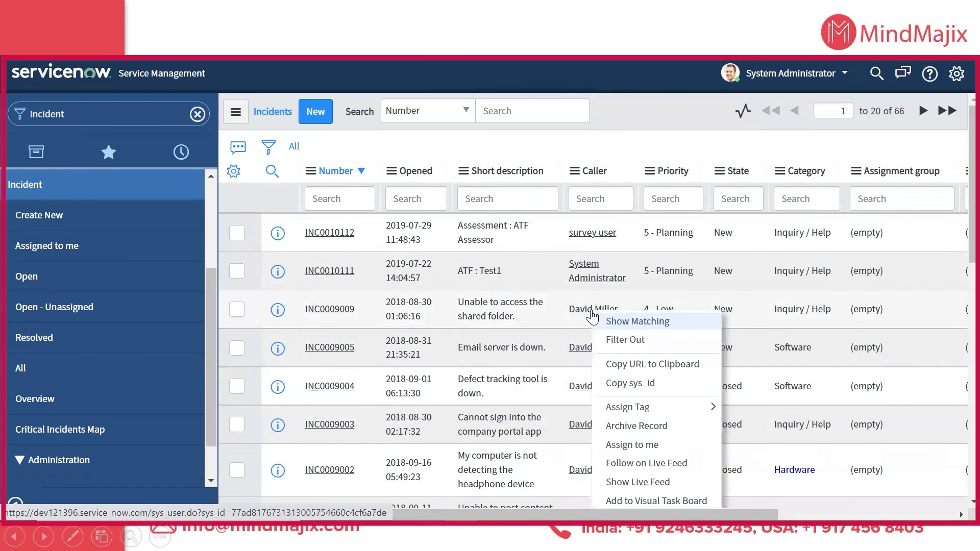
pyautogui.click(602, 154)
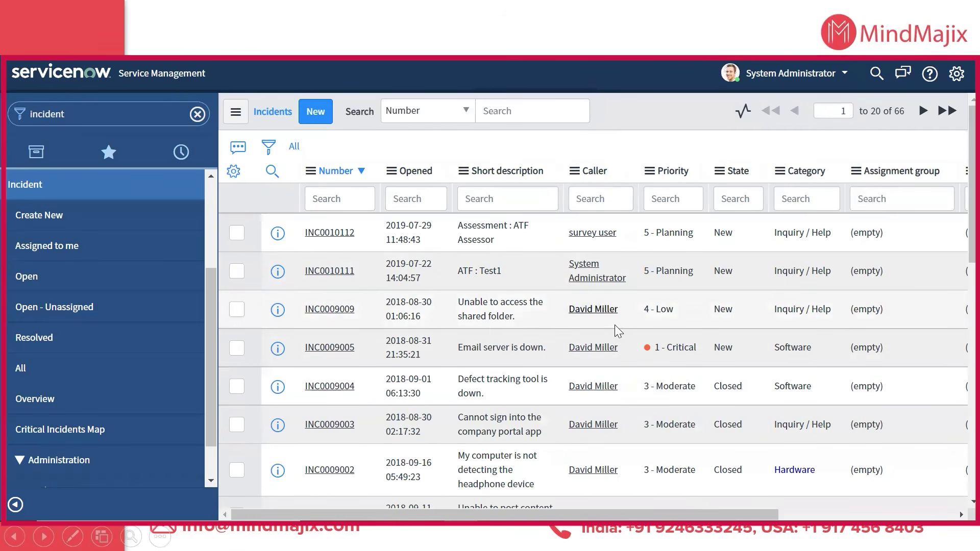
pyautogui.rightClick(590, 309)
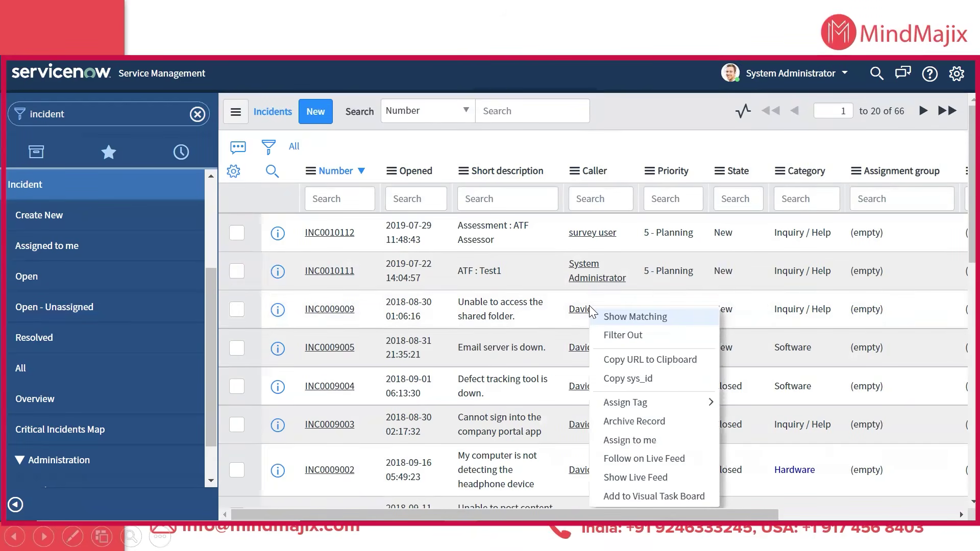
pyautogui.click(604, 316)
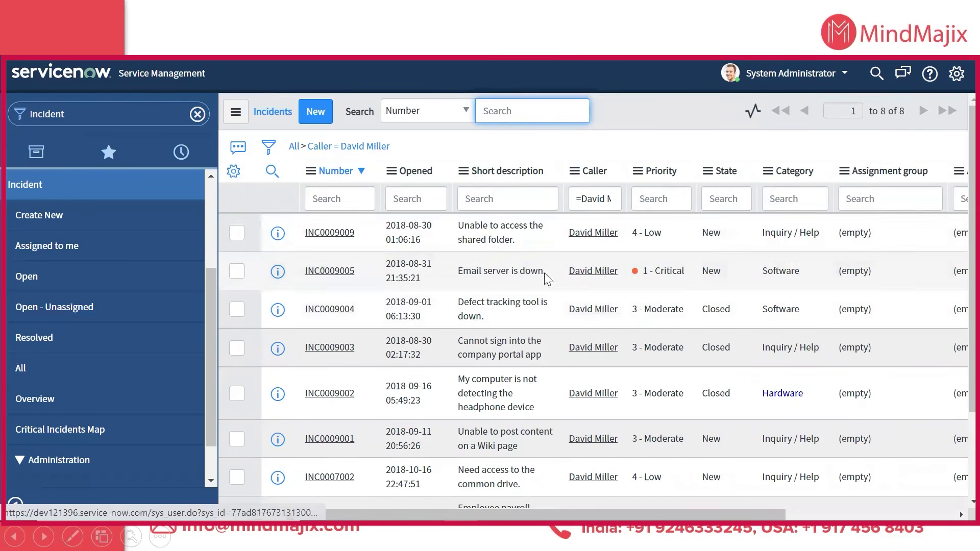
# Step: Reset the list, match the caller of the "Unable to access the shared folder." incident again, and filter out the Closed state
pyautogui.click(294, 151)
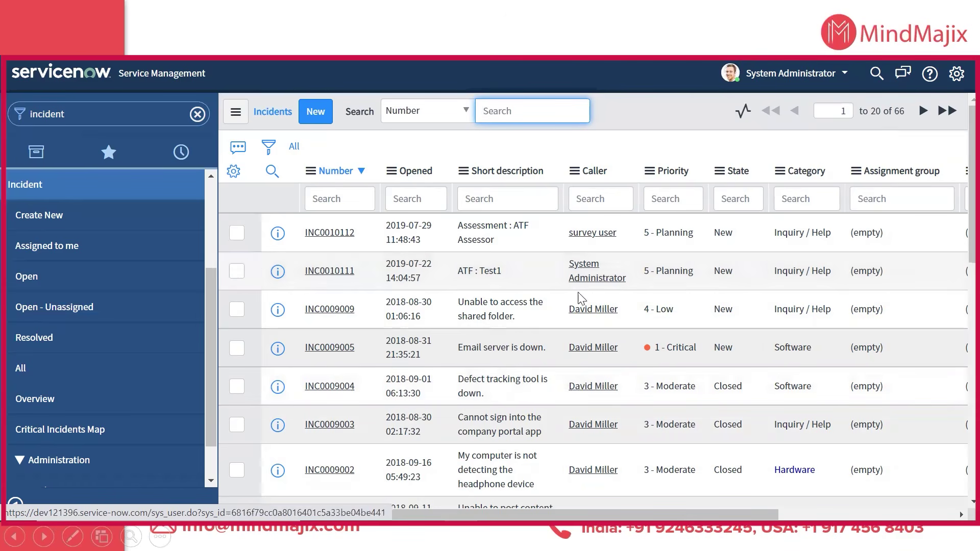
pyautogui.rightClick(586, 312)
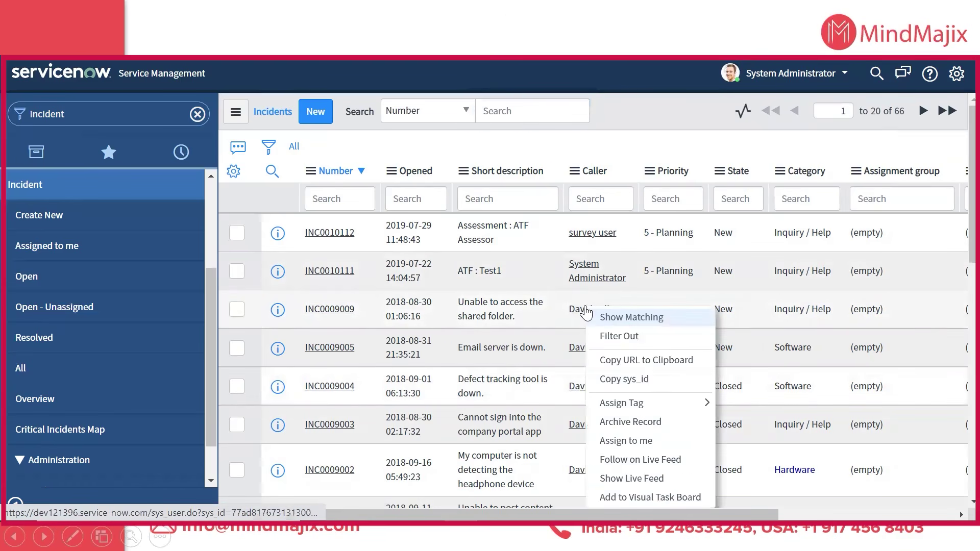
pyautogui.click(603, 320)
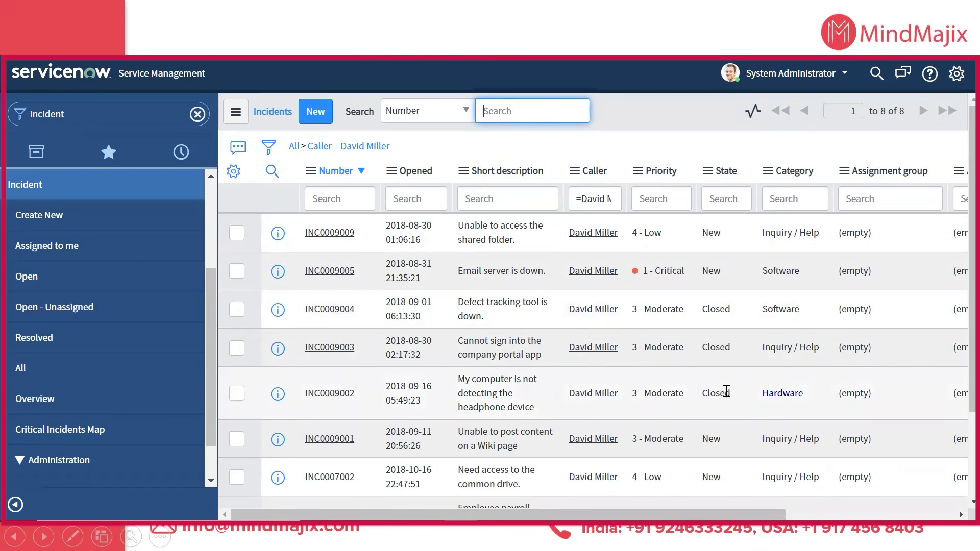
pyautogui.rightClick(720, 311)
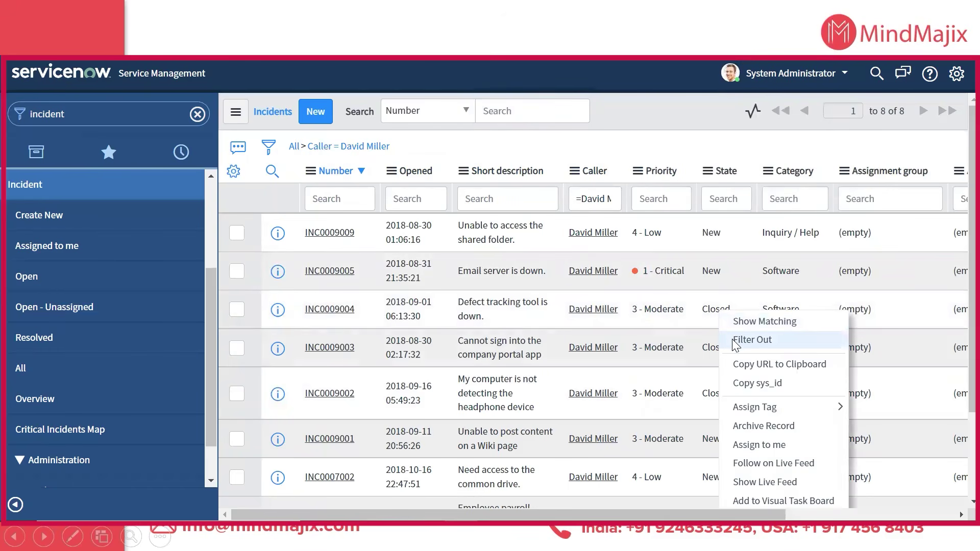
pyautogui.click(732, 339)
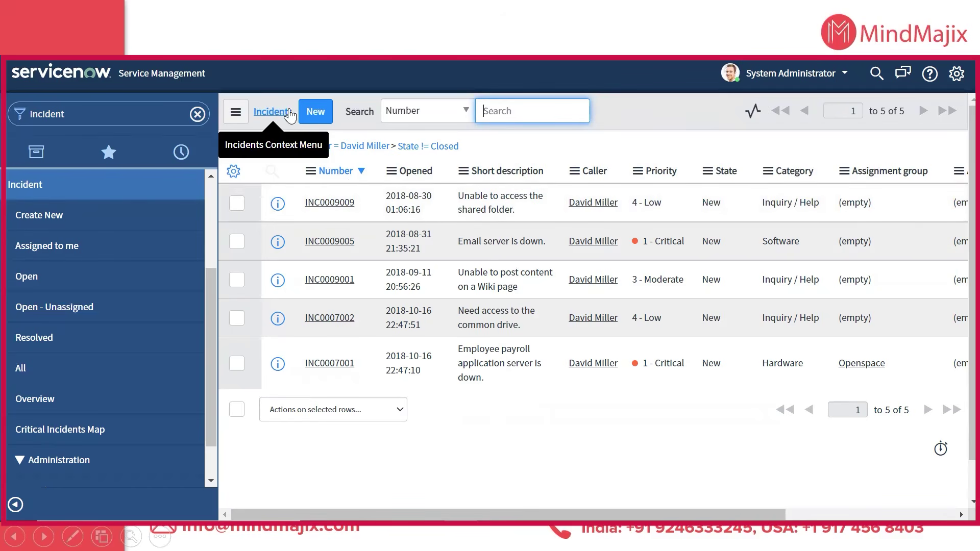
# Step: Select and deselect the first two incidents in the filtered list, one after the other
pyautogui.click(237, 205)
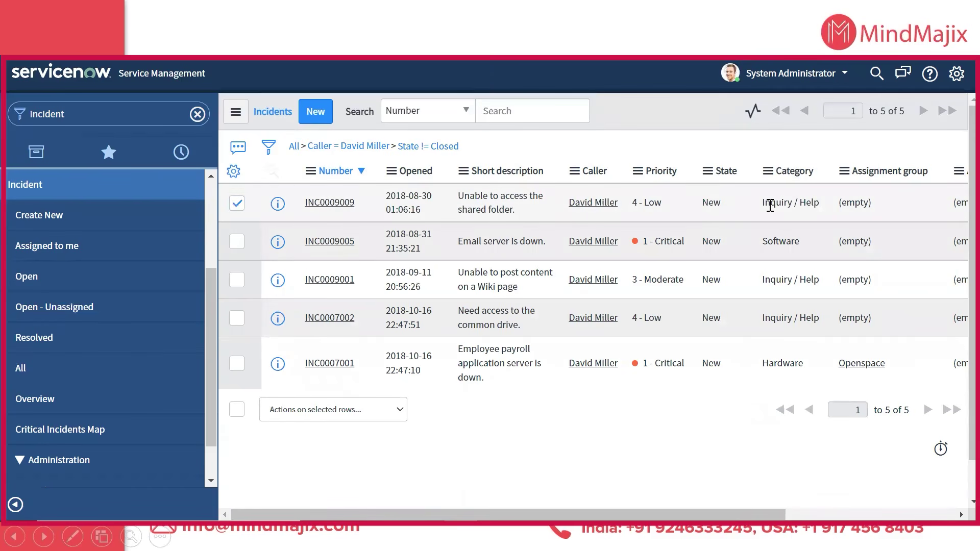
pyautogui.click(237, 203)
pyautogui.click(235, 243)
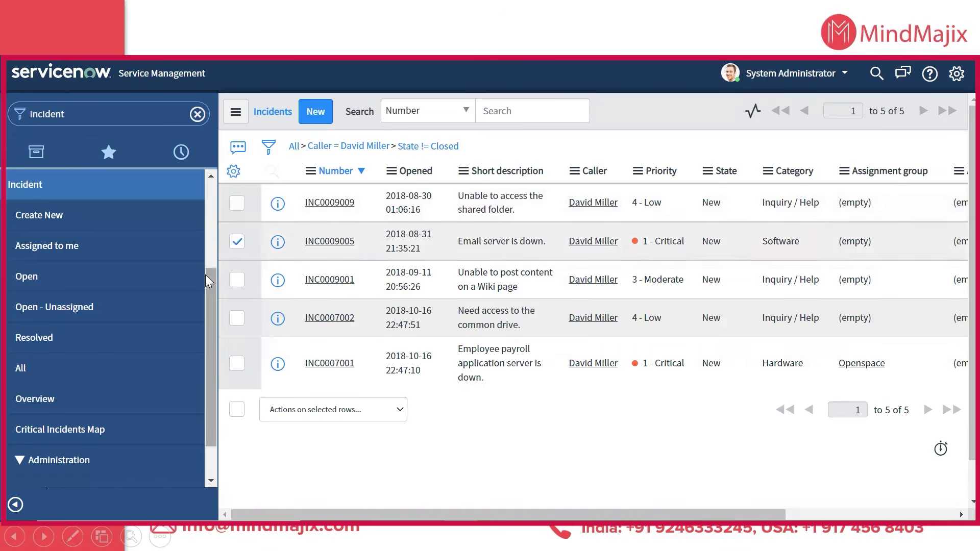
pyautogui.click(236, 243)
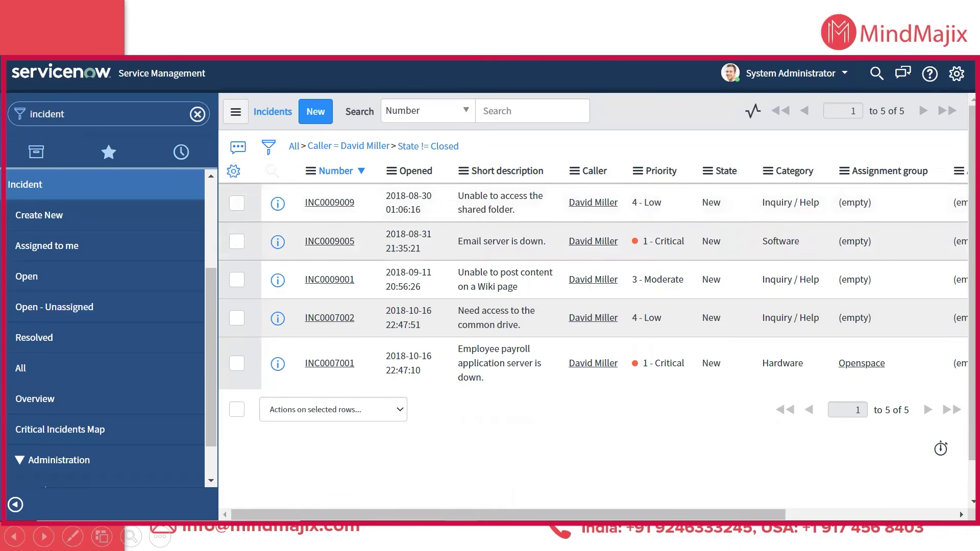
# Step: Edit the State of the "Unable to access the shared folder." incident directly in the list, saving it as In Progress
pyautogui.moveTo(528, 531)
pyautogui.click(728, 207)
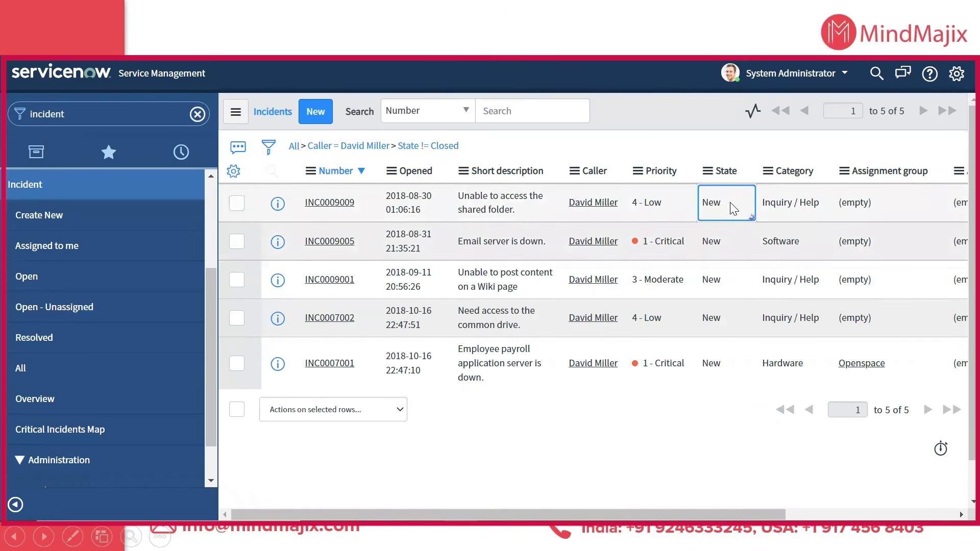
pyautogui.click(733, 206)
pyautogui.click(730, 205)
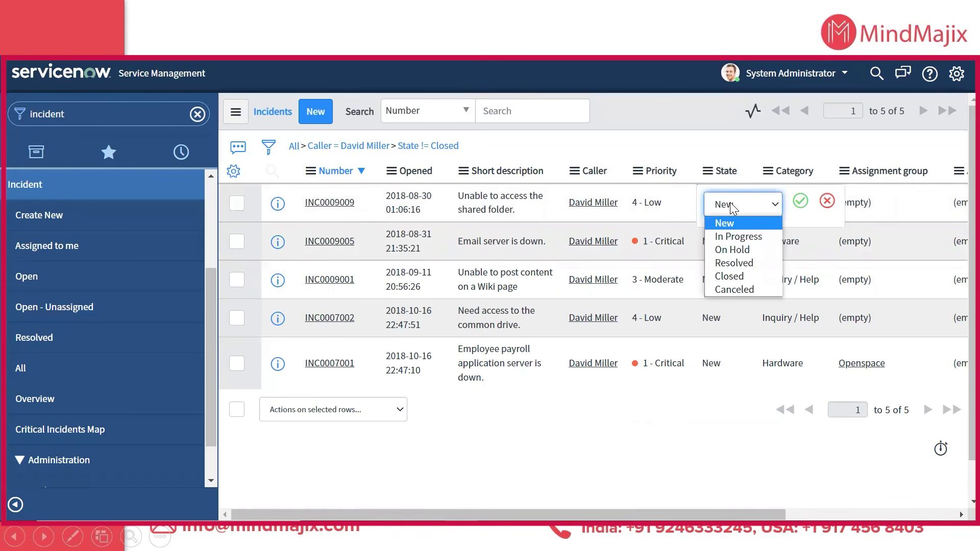
pyautogui.click(730, 236)
pyautogui.click(801, 202)
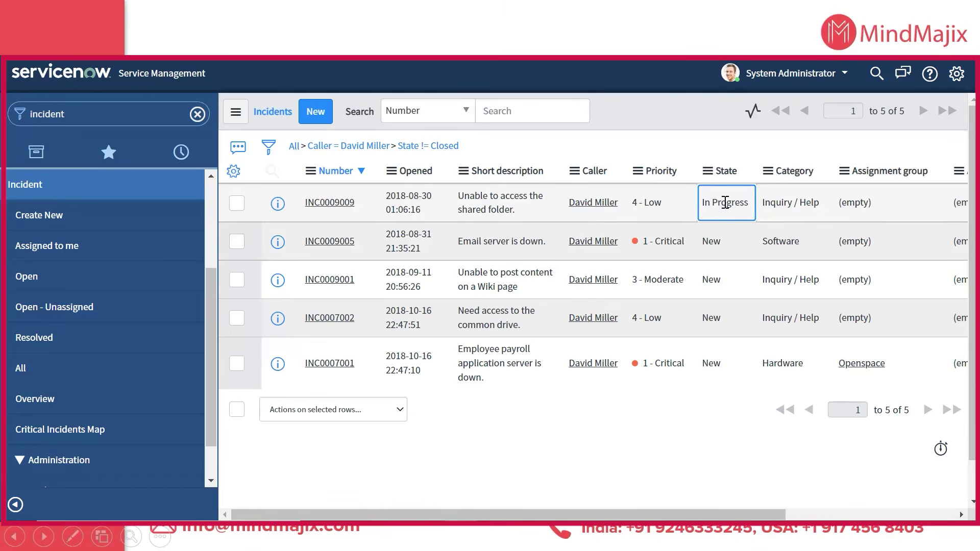
# Step: Clear the caller and state filters and group all incidents by State
pyautogui.rightClick(723, 172)
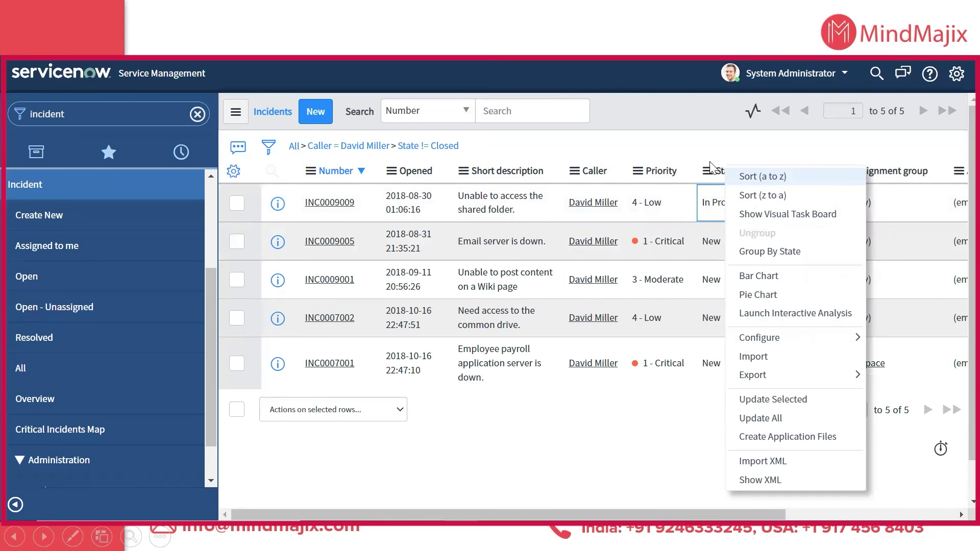
pyautogui.click(692, 151)
pyautogui.click(293, 147)
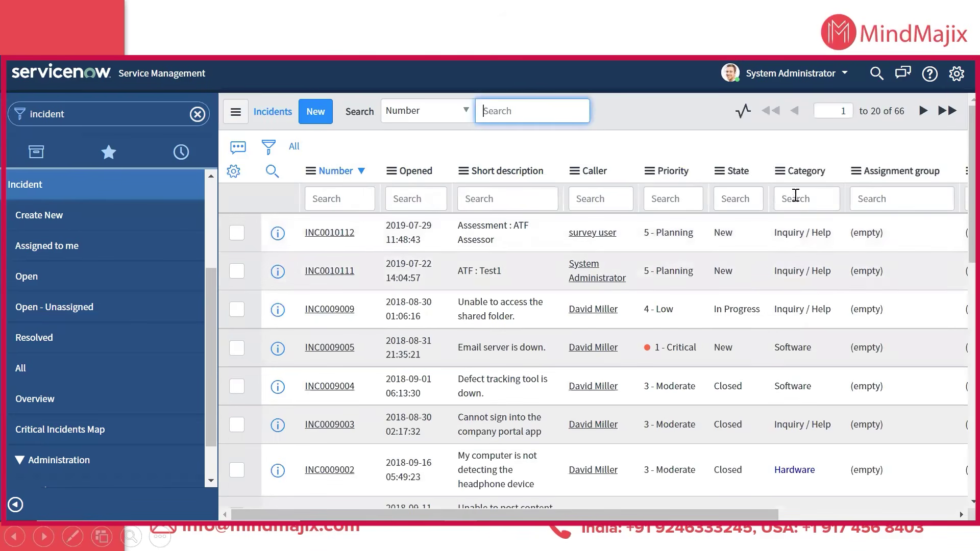
pyautogui.rightClick(729, 177)
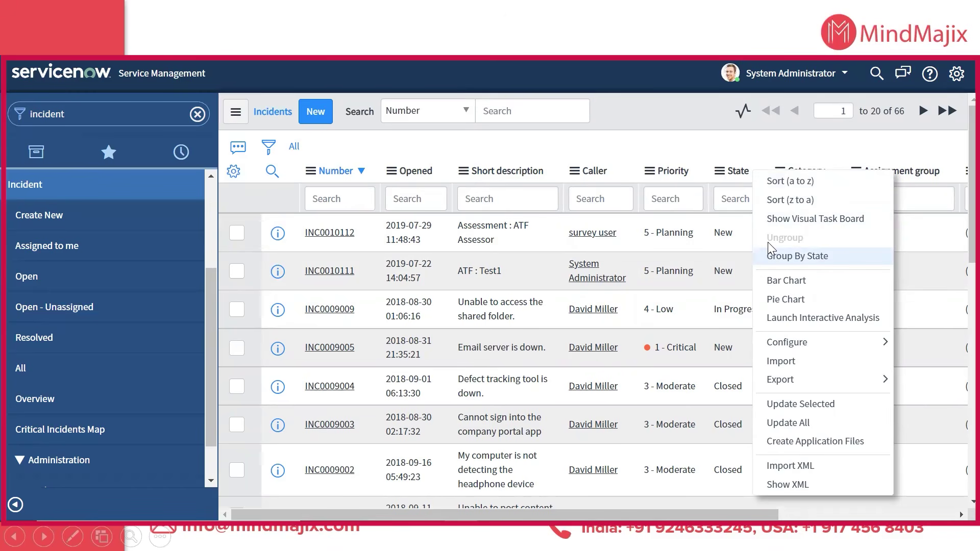
pyautogui.click(770, 256)
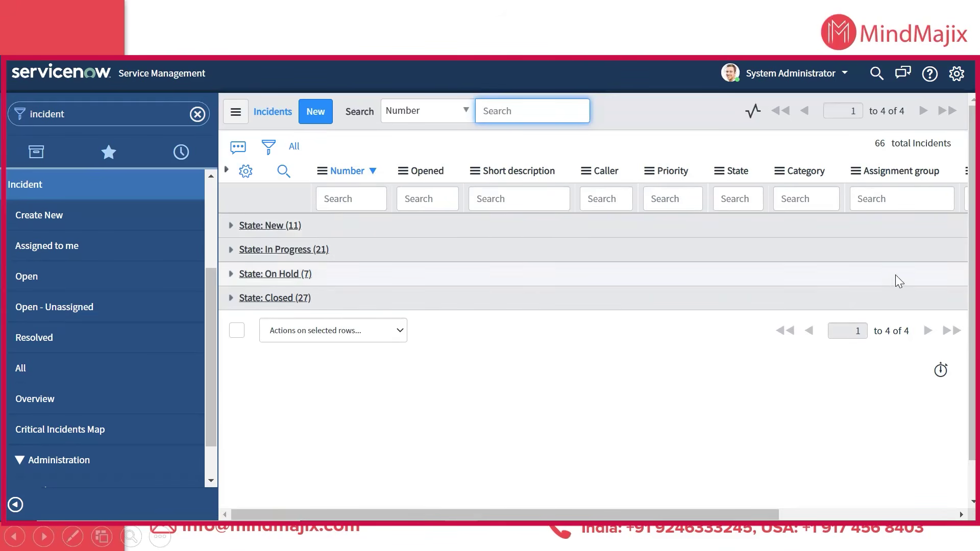
# Step: Remove the State grouping and group the incidents by Category instead
pyautogui.rightClick(740, 172)
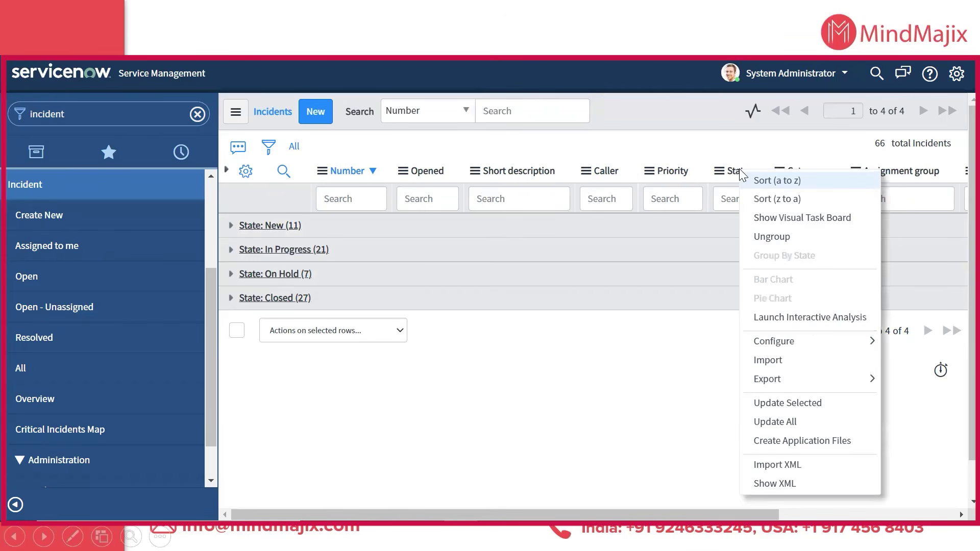
pyautogui.click(766, 239)
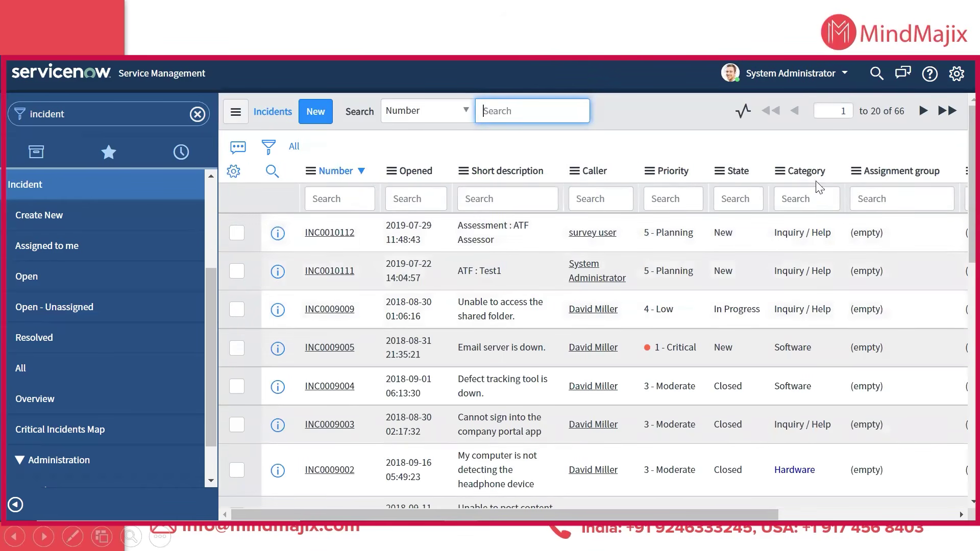
pyautogui.rightClick(805, 178)
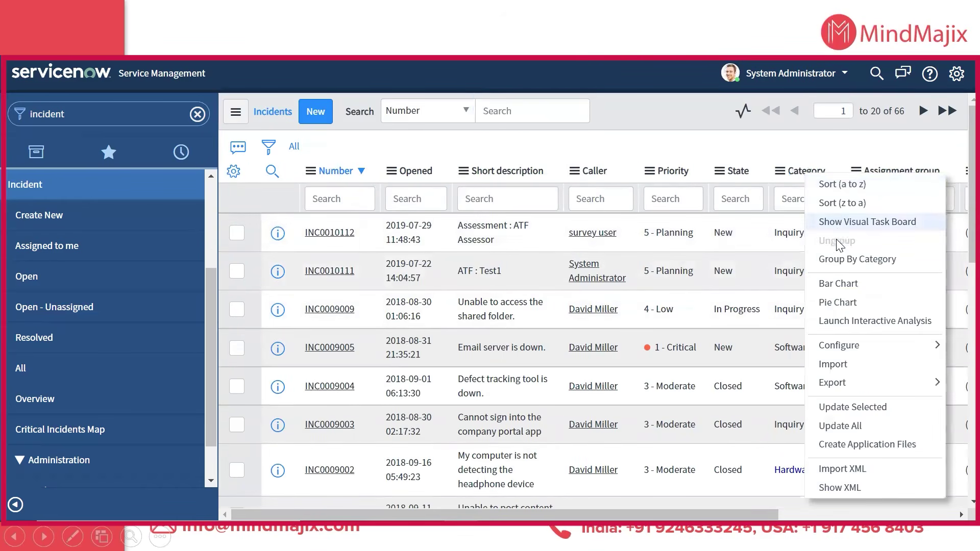
pyautogui.click(840, 260)
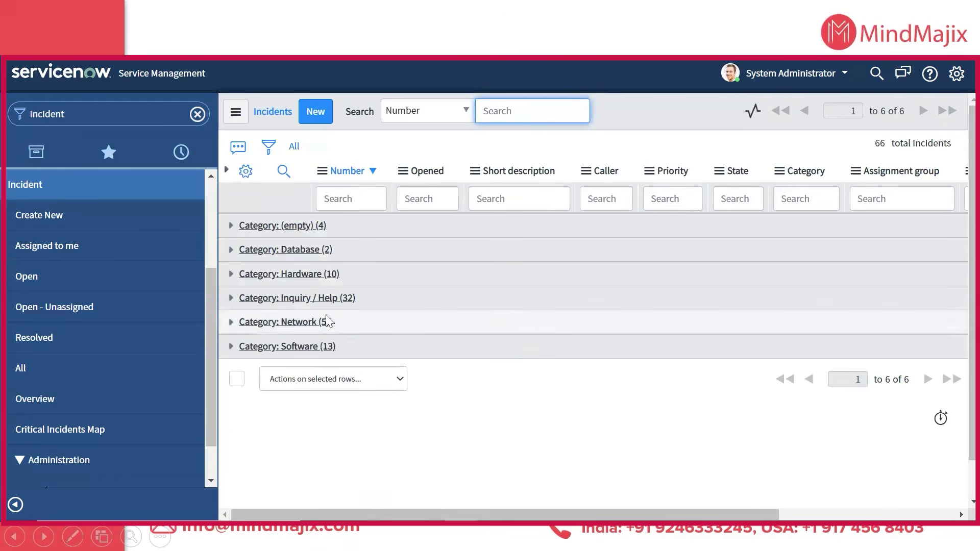
# Step: Remove the Category grouping from the incident list and check the available export formats
pyautogui.rightClick(809, 177)
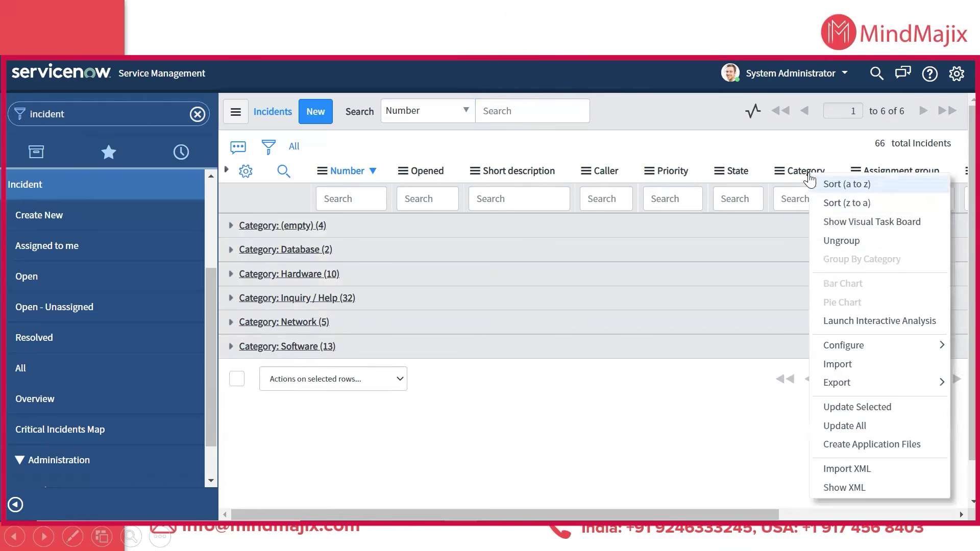
pyautogui.click(836, 242)
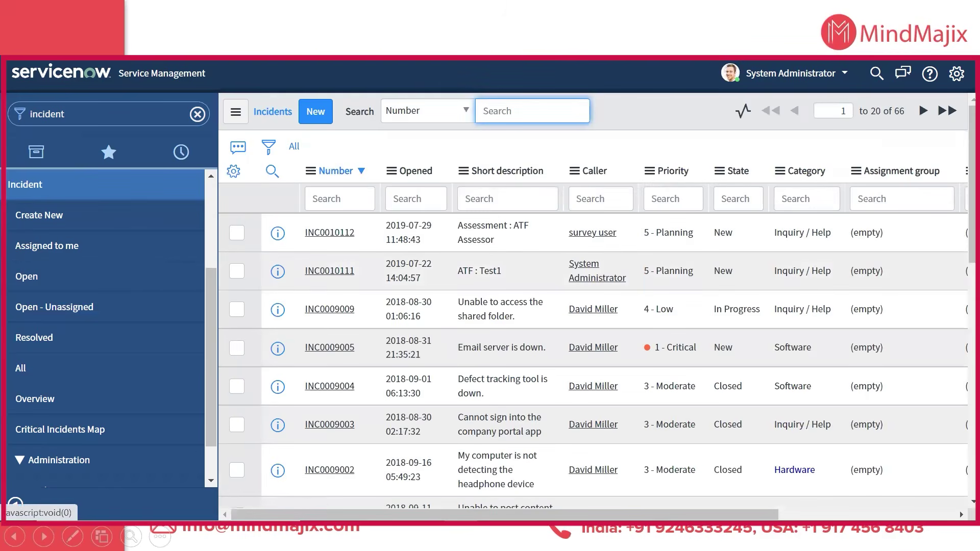
pyautogui.rightClick(809, 179)
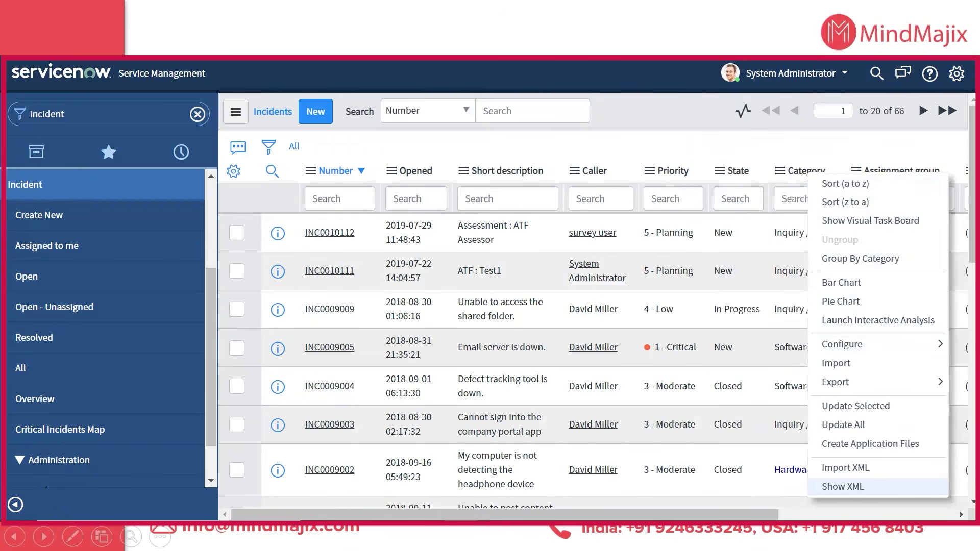
pyautogui.moveTo(846, 386)
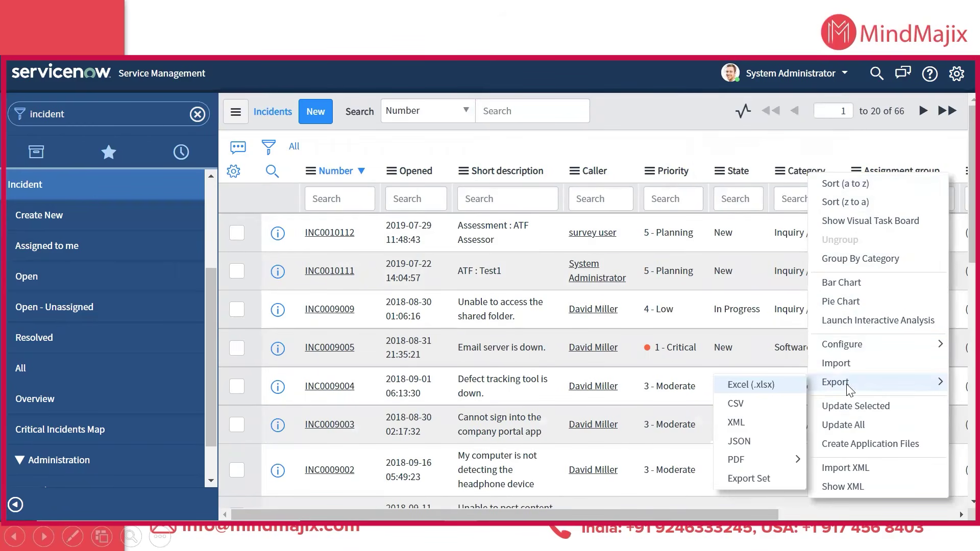
pyautogui.click(649, 149)
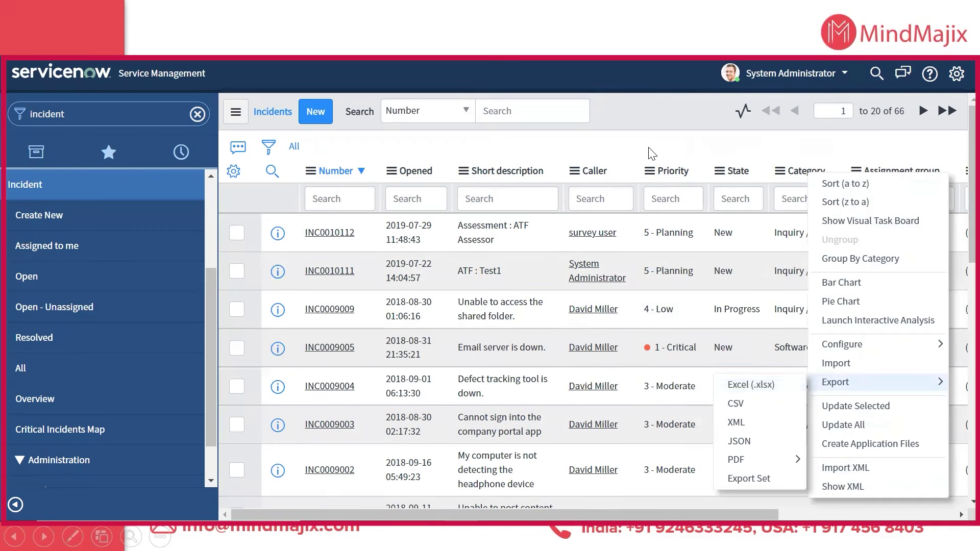
# Step: Show only incidents matching the caller of the "Unable to access the shared folder." incident and the category Software
pyautogui.rightClick(597, 314)
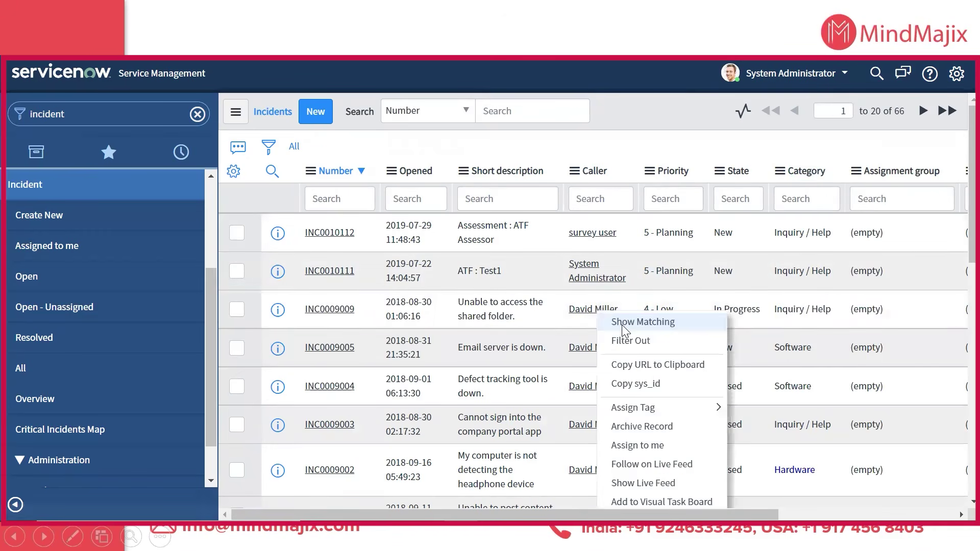
pyautogui.click(623, 325)
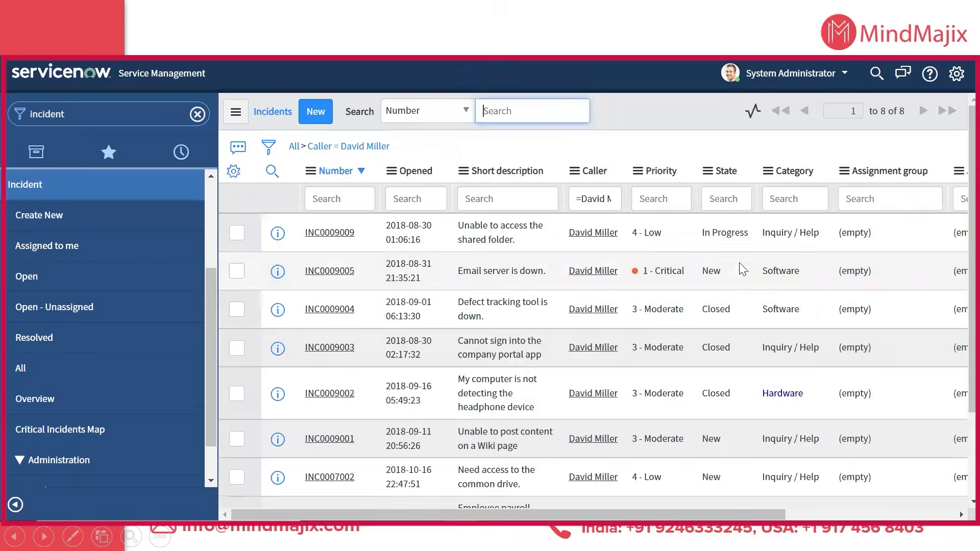
pyautogui.rightClick(756, 309)
pyautogui.click(800, 318)
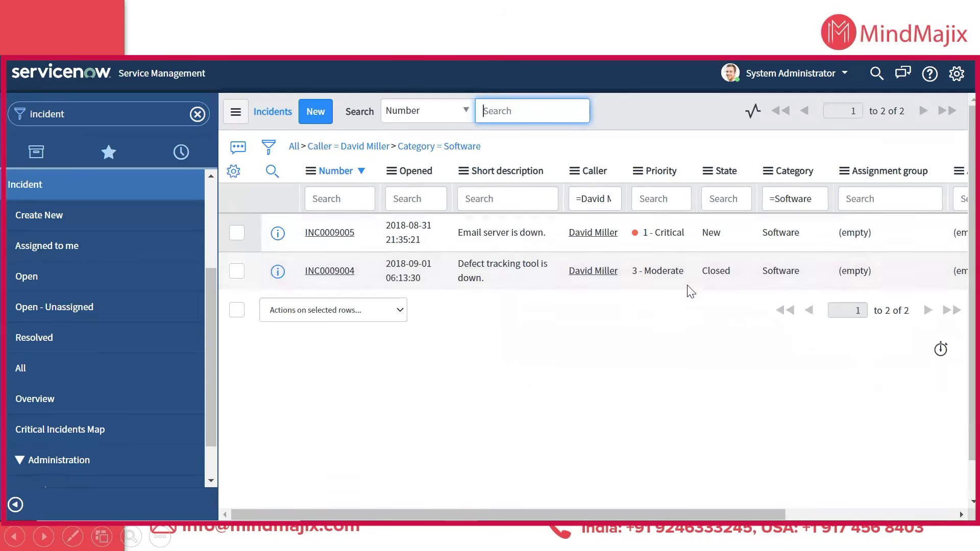
# Step: Export the filtered incident list as Excel (.xlsx), download the file and close the export dialog
pyautogui.rightClick(751, 175)
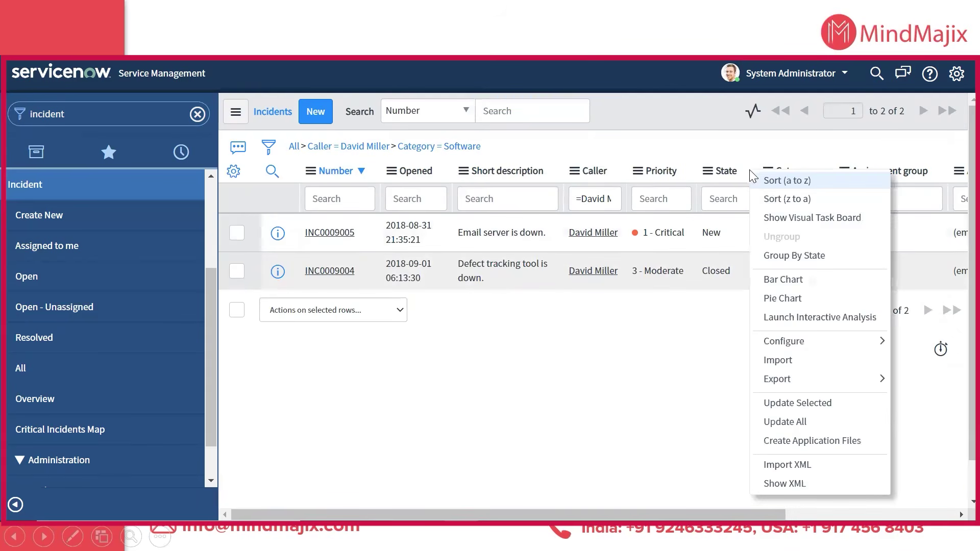
pyautogui.moveTo(778, 388)
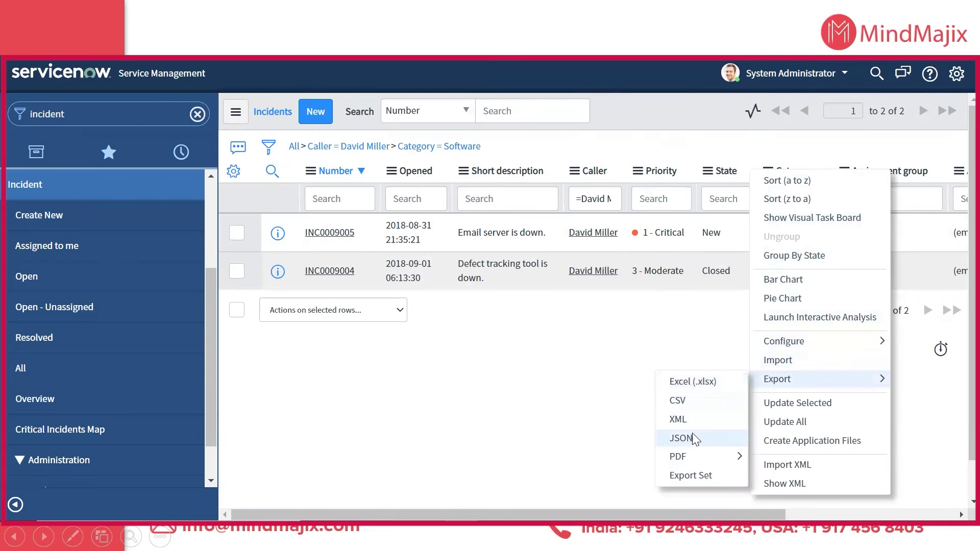
pyautogui.moveTo(691, 465)
pyautogui.click(694, 383)
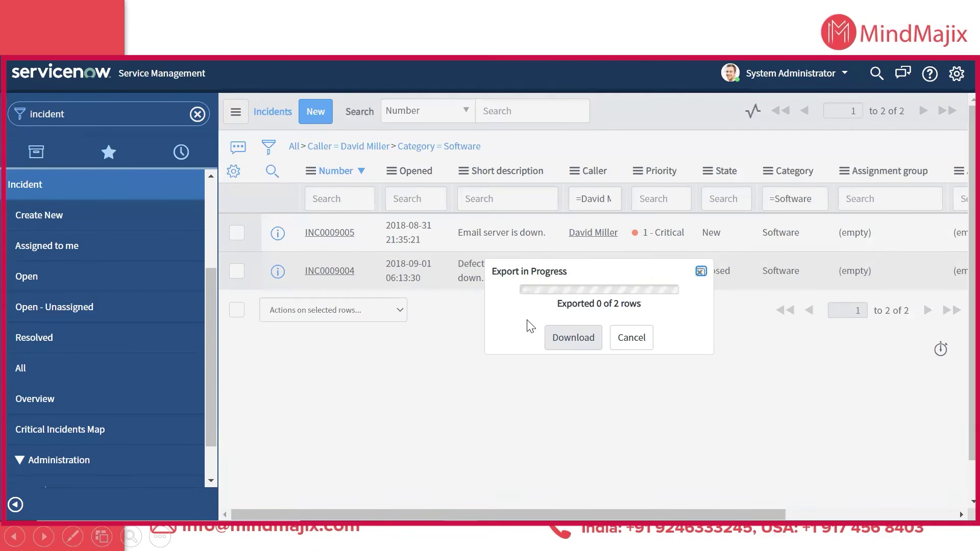
pyautogui.click(564, 333)
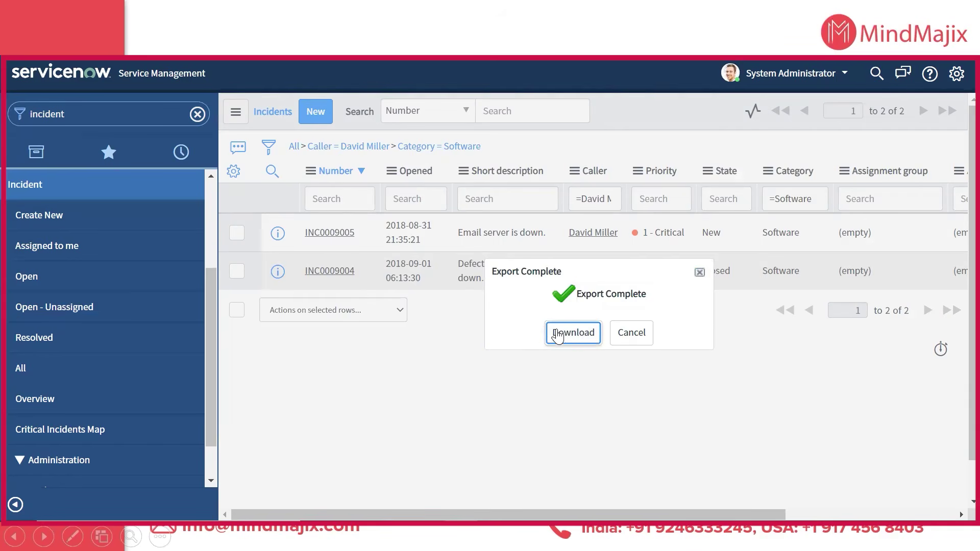
pyautogui.click(699, 273)
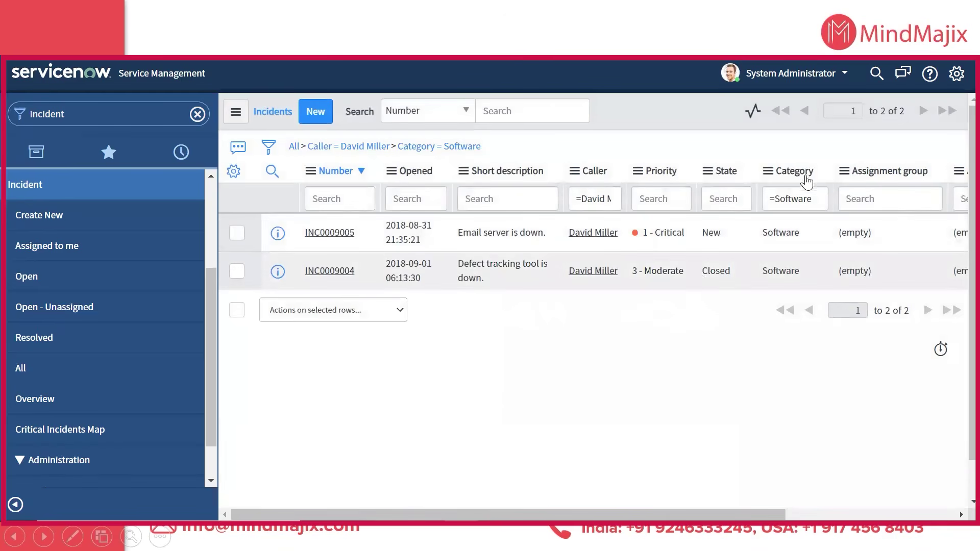
# Step: Review the other export formats for the filtered list, including the PDF portrait and landscape options
pyautogui.rightClick(825, 170)
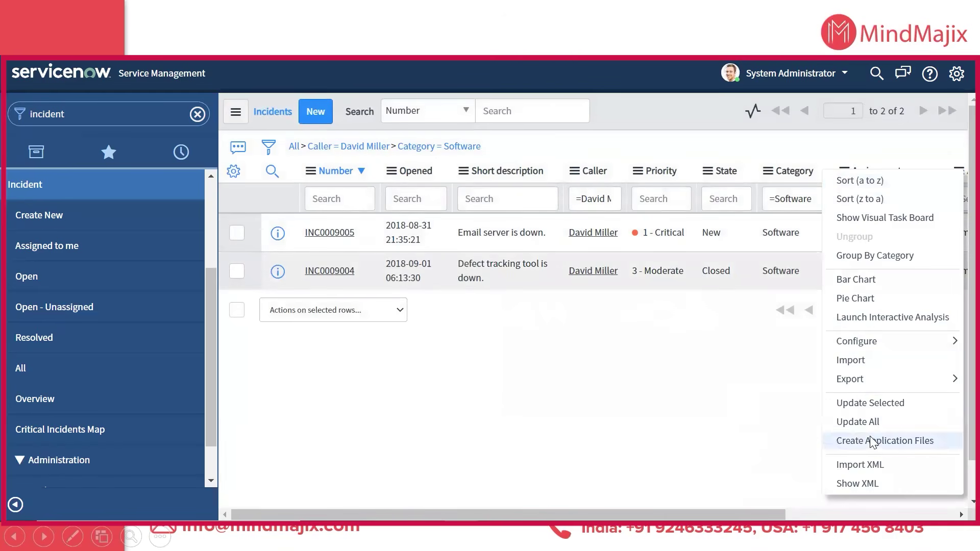
pyautogui.moveTo(863, 387)
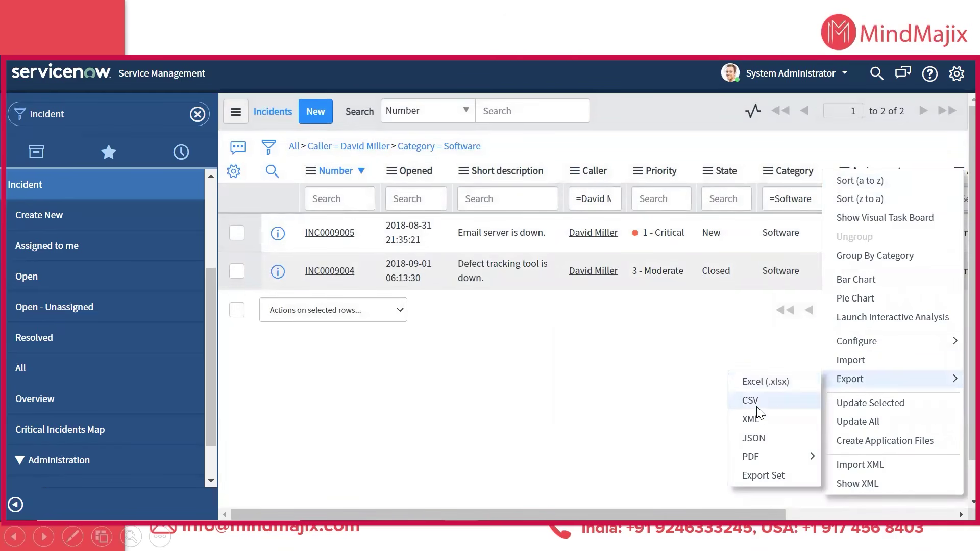
pyautogui.moveTo(752, 462)
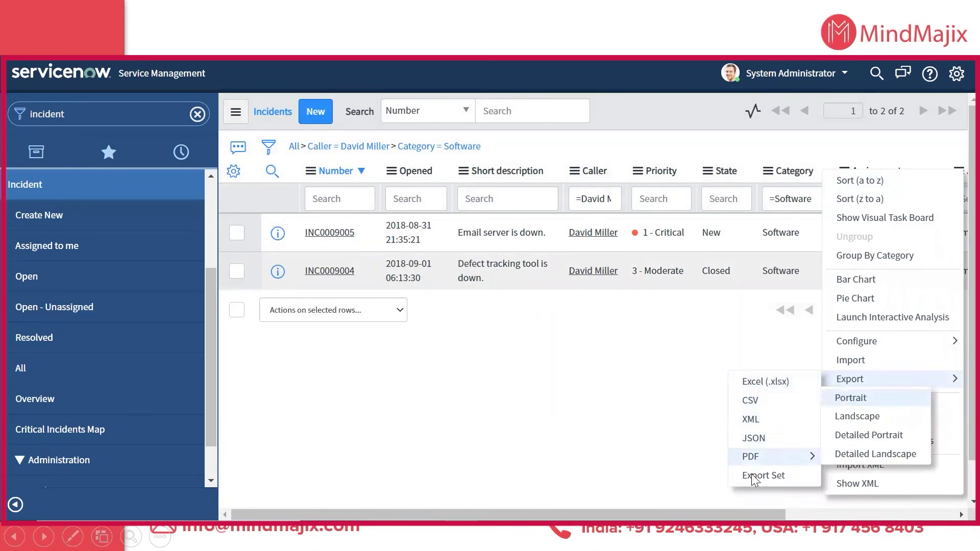
pyautogui.click(570, 389)
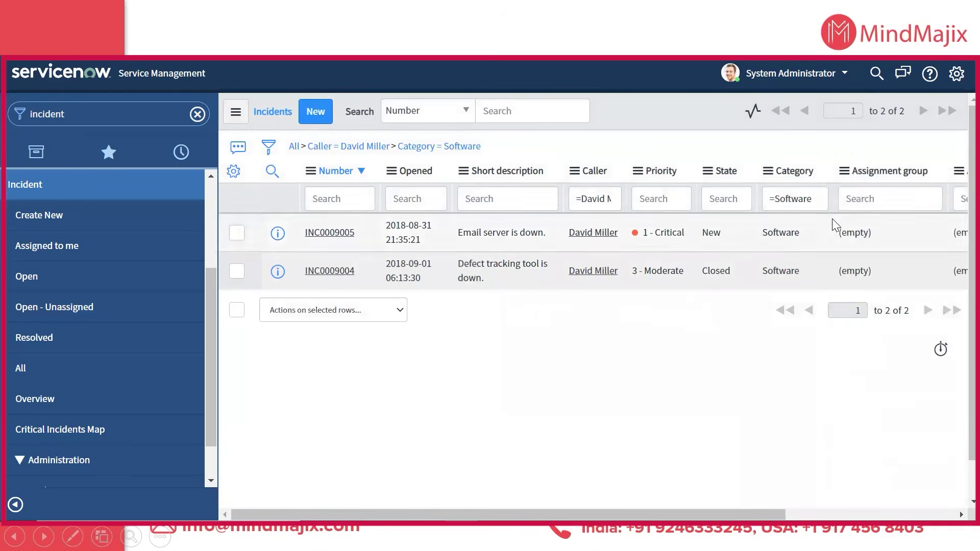
# Step: Clear the caller and category filters and show all incidents on a Visual Task Board by State
pyautogui.rightClick(824, 172)
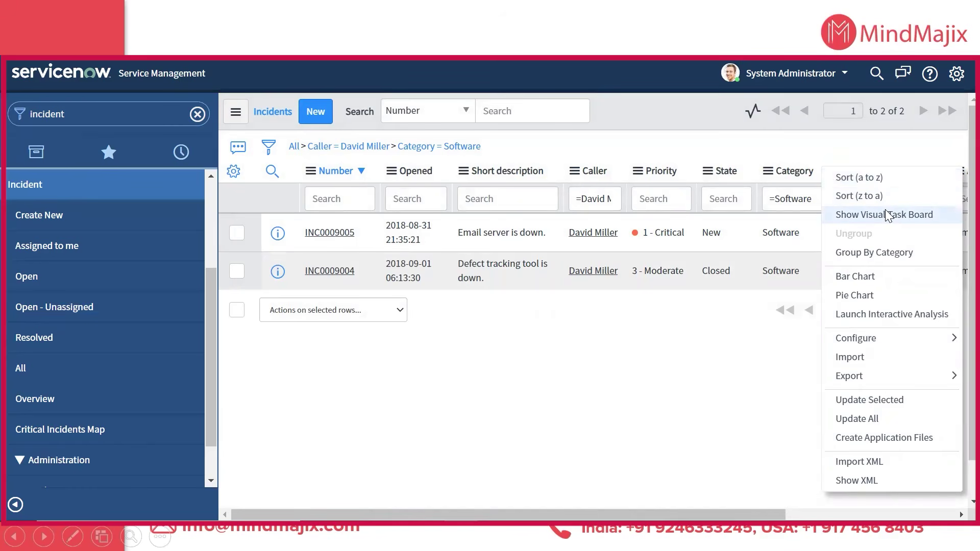
pyautogui.click(289, 147)
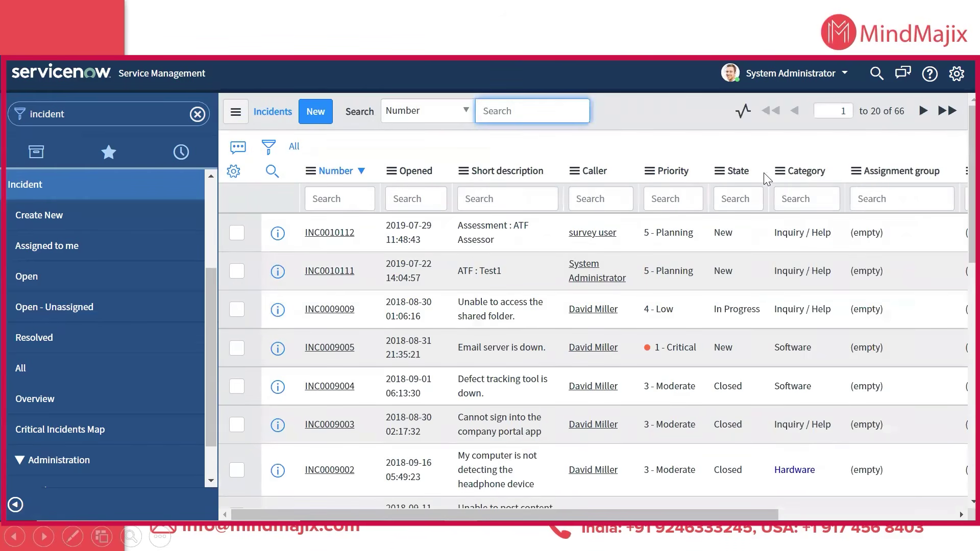
pyautogui.rightClick(775, 176)
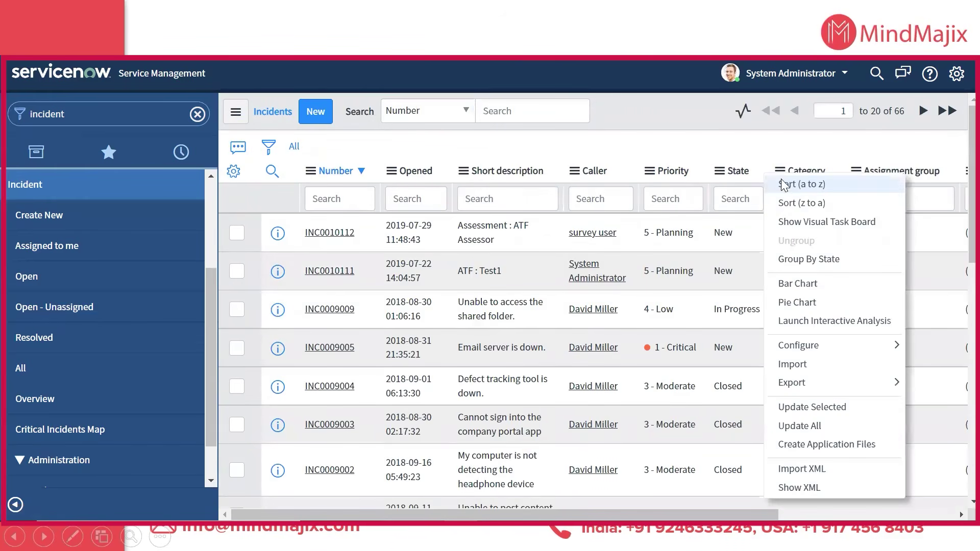
pyautogui.click(791, 224)
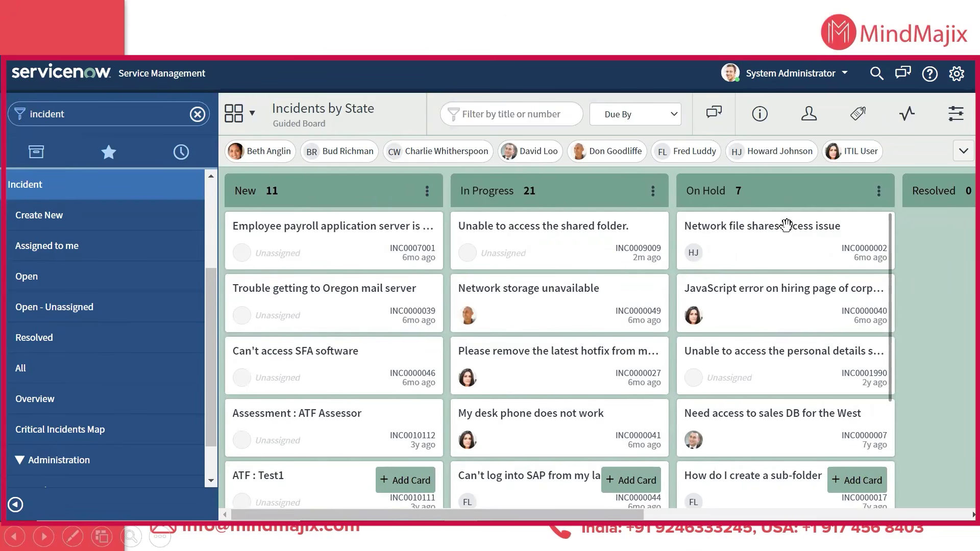
# Step: Move the employee payroll application server card one place down in the New lane and assign it to the first listed user
pyautogui.moveTo(300, 231); pyautogui.dragTo(311, 309)
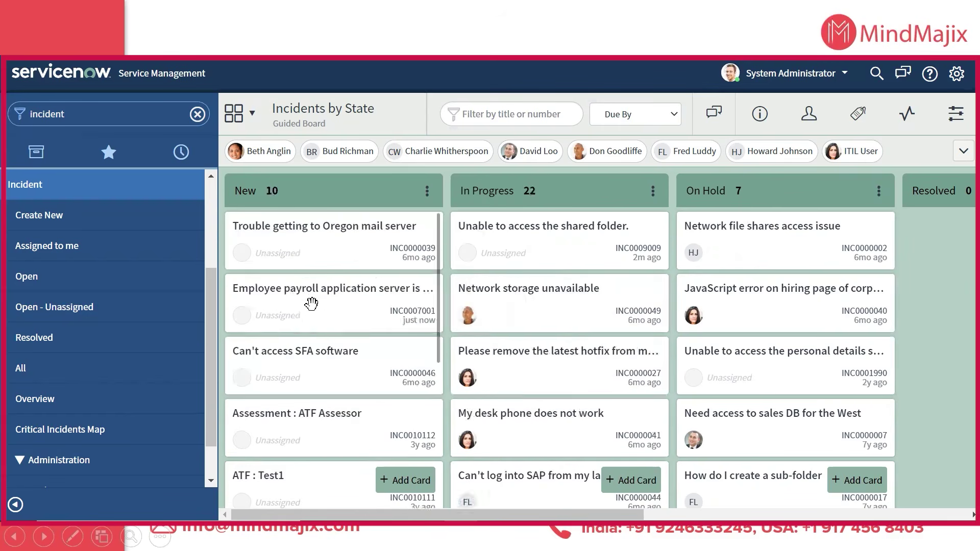
pyautogui.moveTo(260, 151); pyautogui.dragTo(296, 316)
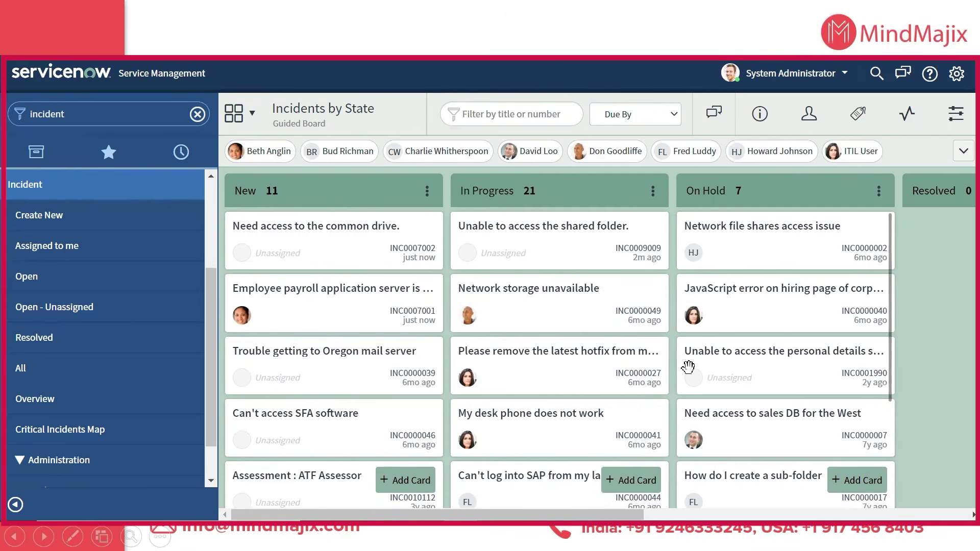
# Step: Return to the list of all incidents and check the sort options of the Short description column
pyautogui.click(191, 376)
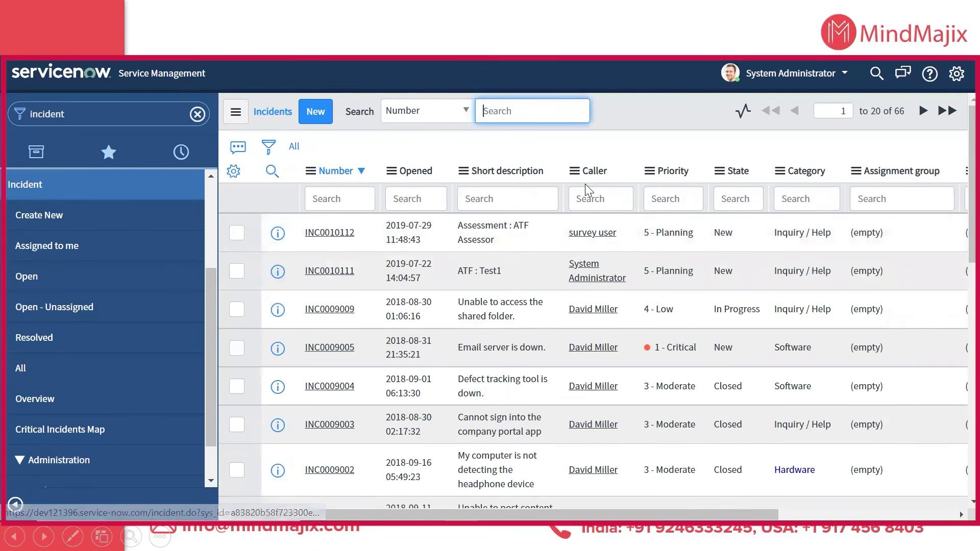
pyautogui.rightClick(555, 174)
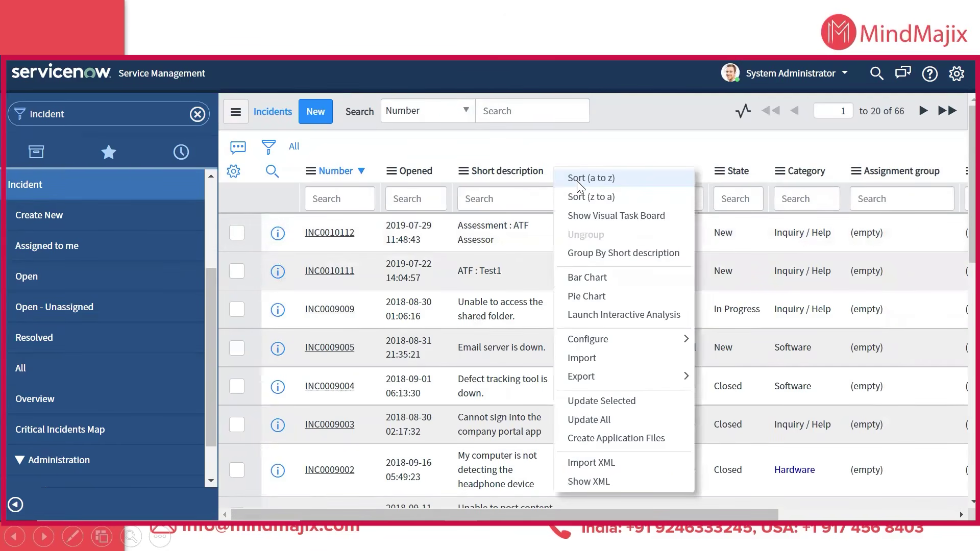
pyautogui.click(613, 152)
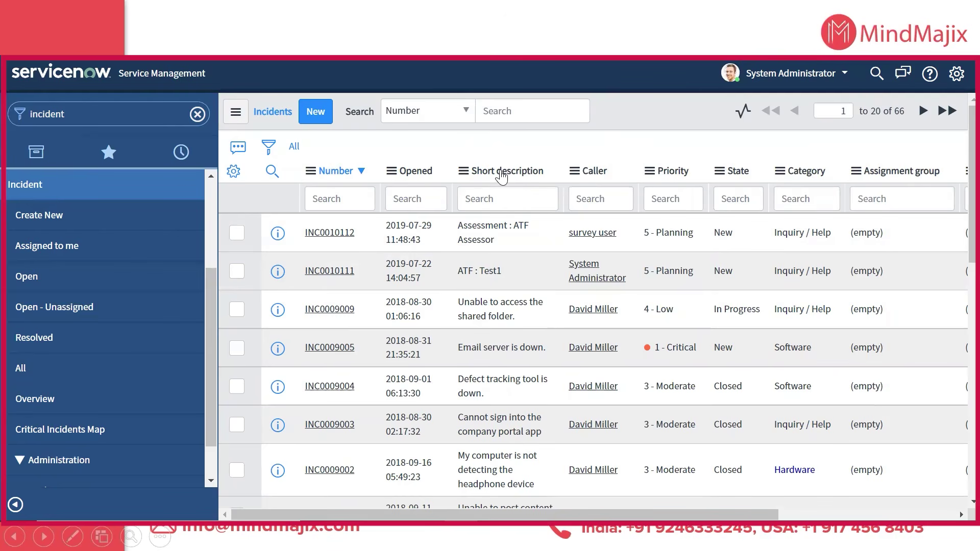
# Step: Add a sort by Short description, a to z, in the list's filter builder and hide the builder
pyautogui.rightClick(557, 176)
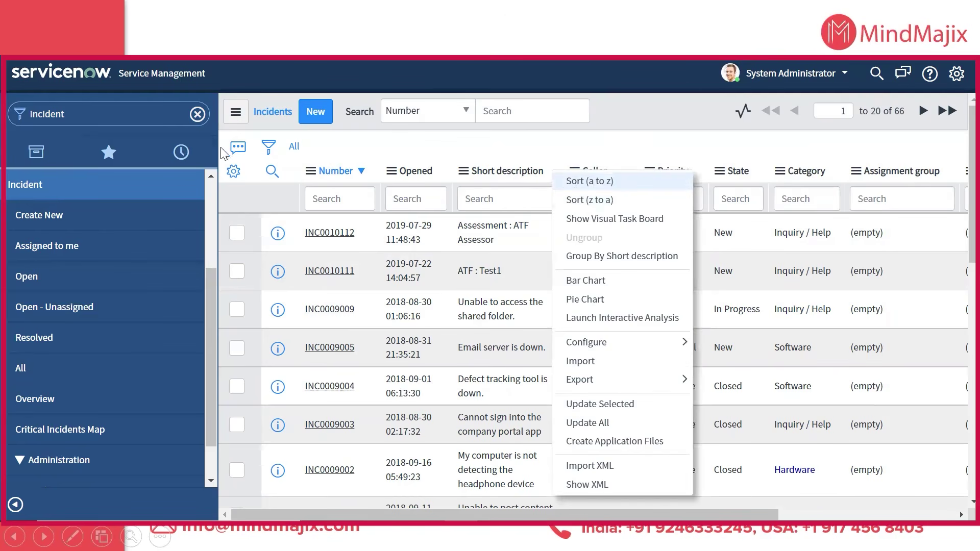
pyautogui.click(263, 148)
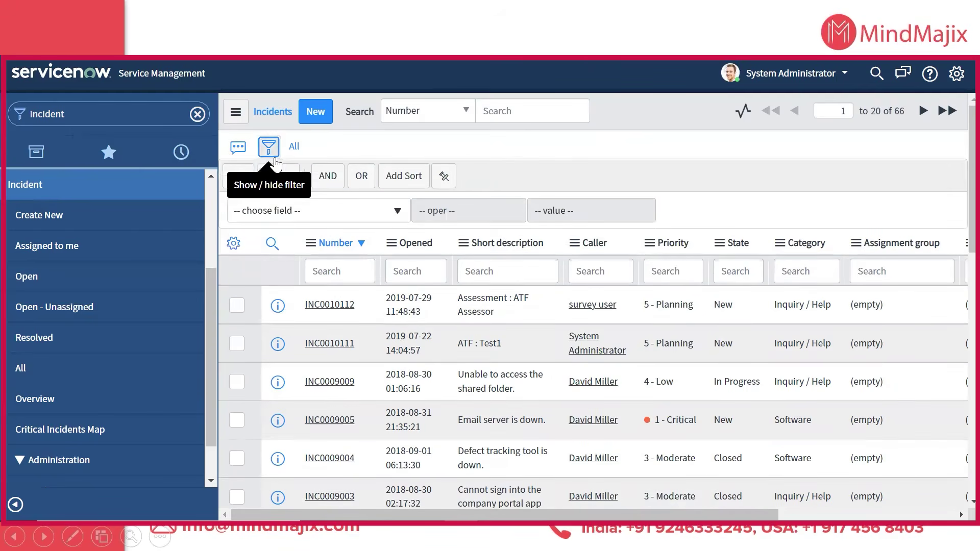
pyautogui.click(273, 218)
pyautogui.click(402, 183)
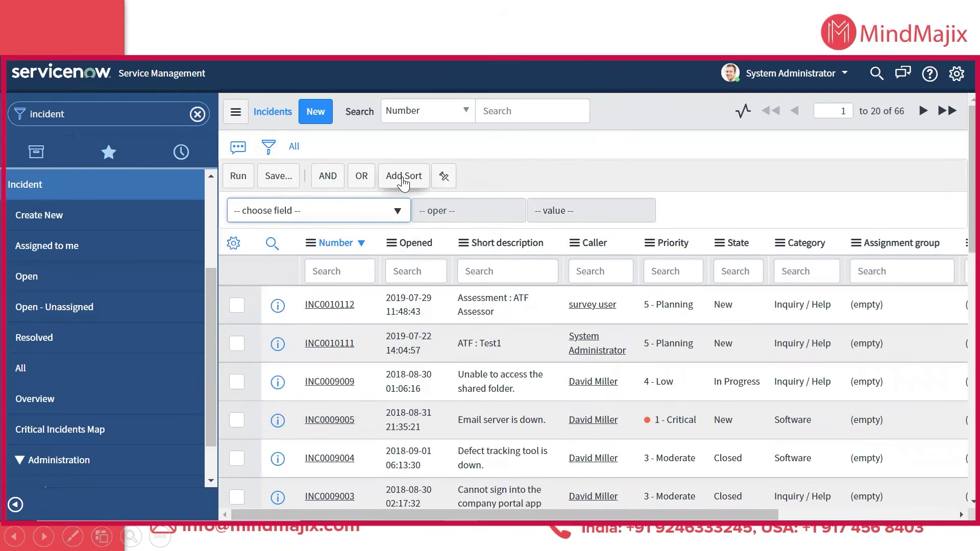
pyautogui.click(280, 294)
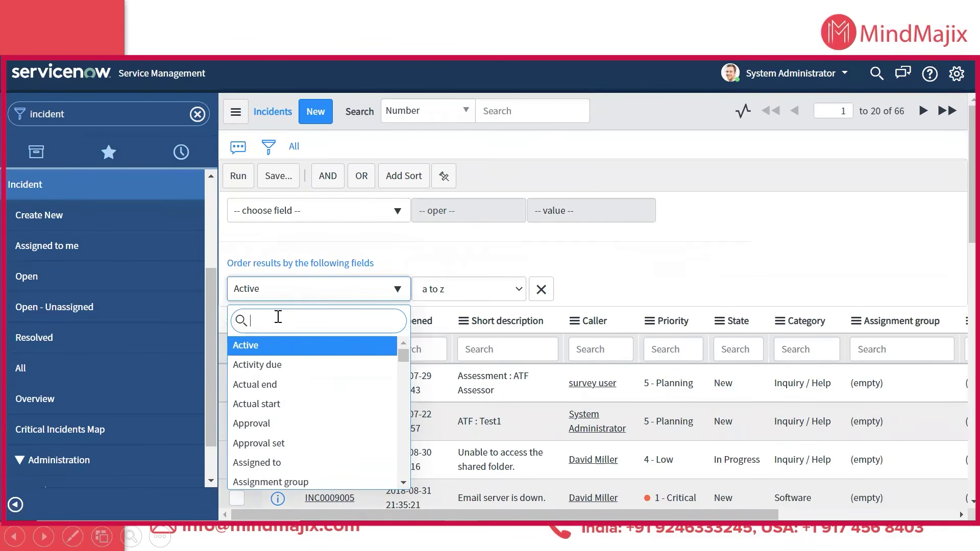
pyautogui.write('short')
pyautogui.press('Return')
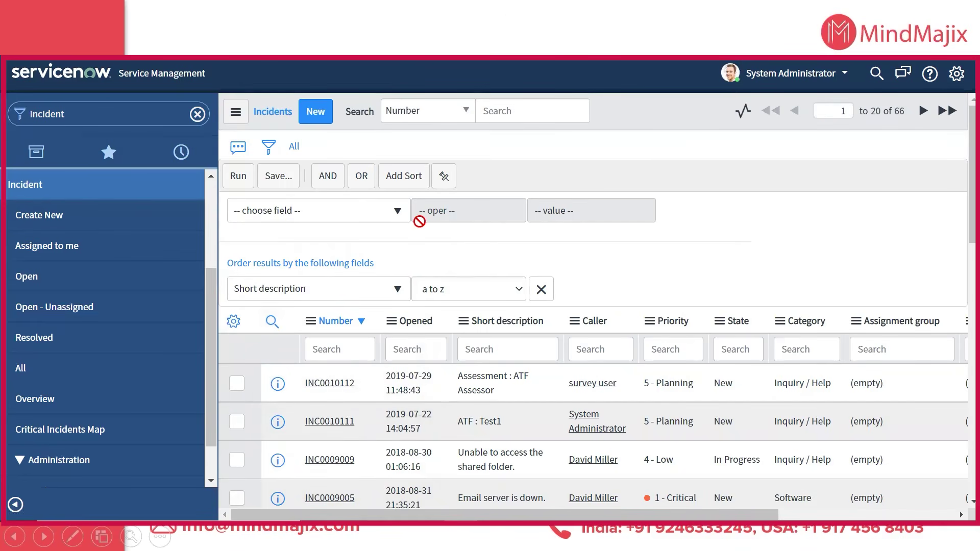
pyautogui.click(269, 148)
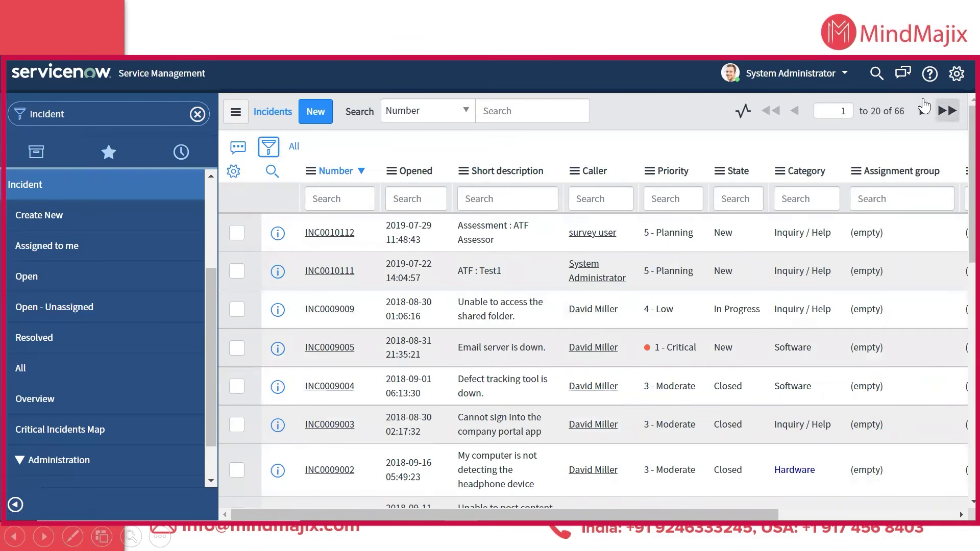
# Step: Page forward through the incident list to the second page and on to the last page
pyautogui.moveTo(878, 111); pyautogui.dragTo(906, 111)
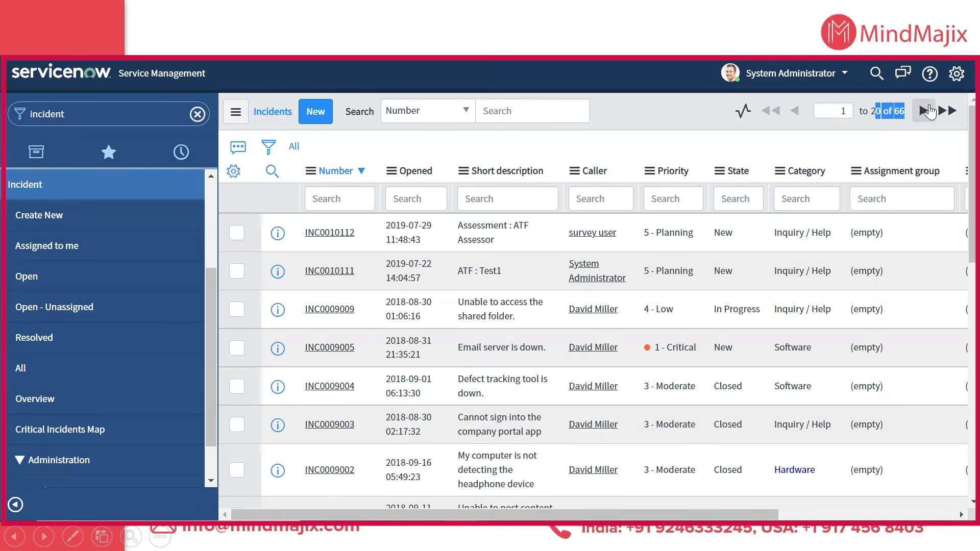
pyautogui.click(919, 121)
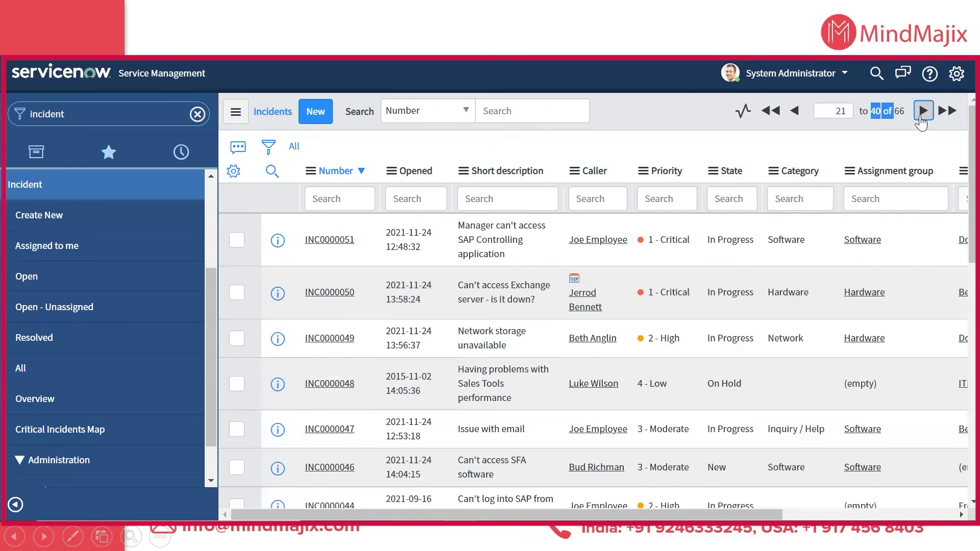
pyautogui.click(951, 118)
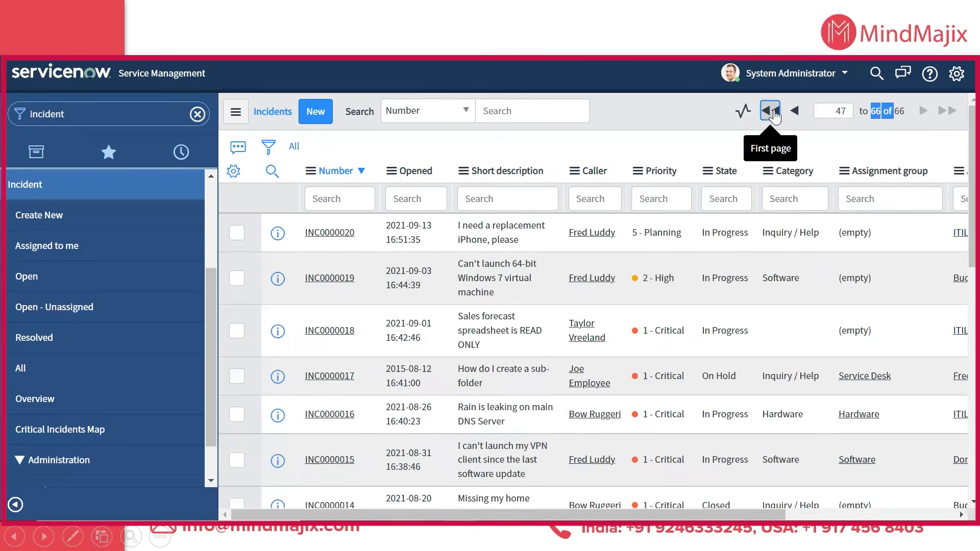
# Step: Look up incident INC0010112 by its number from the first page of the list and clear the filter again
pyautogui.click(774, 111)
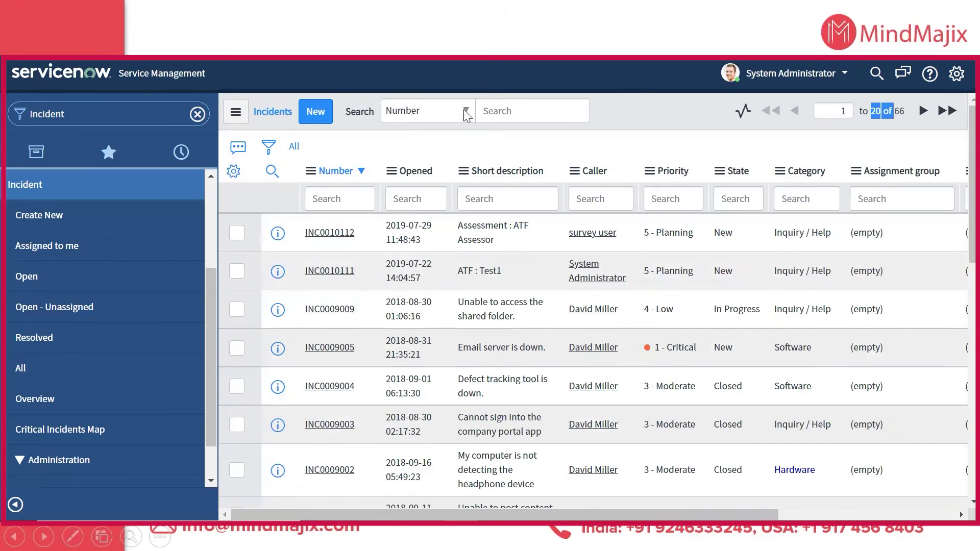
pyautogui.moveTo(375, 239); pyautogui.dragTo(305, 239)
pyautogui.hotkey('ctrl', 'c')
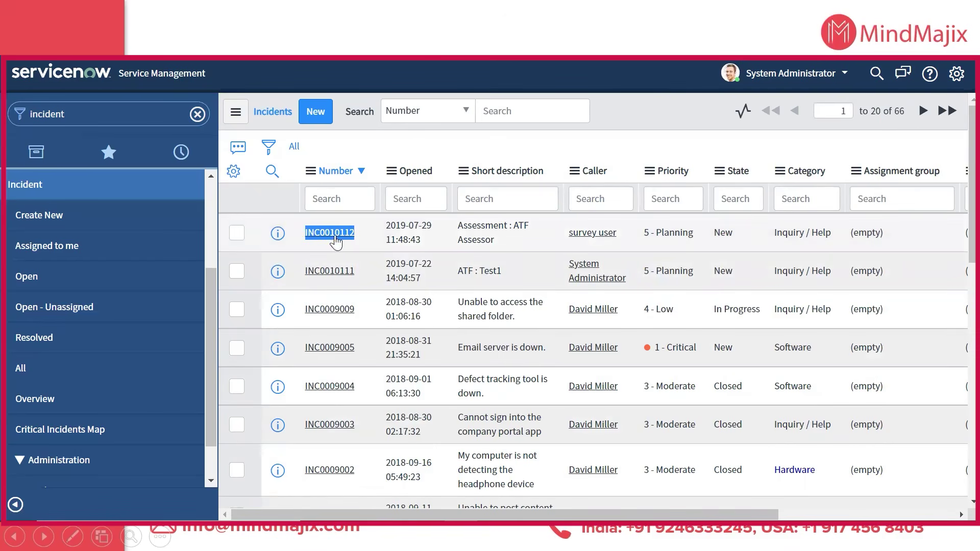
pyautogui.click(538, 101)
pyautogui.hotkey('ctrl', 'v')
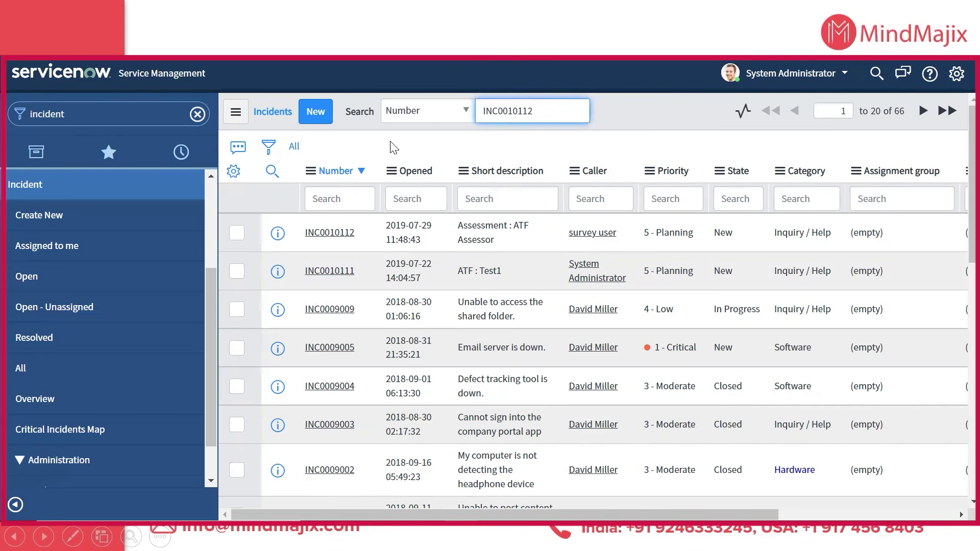
pyautogui.press('Return')
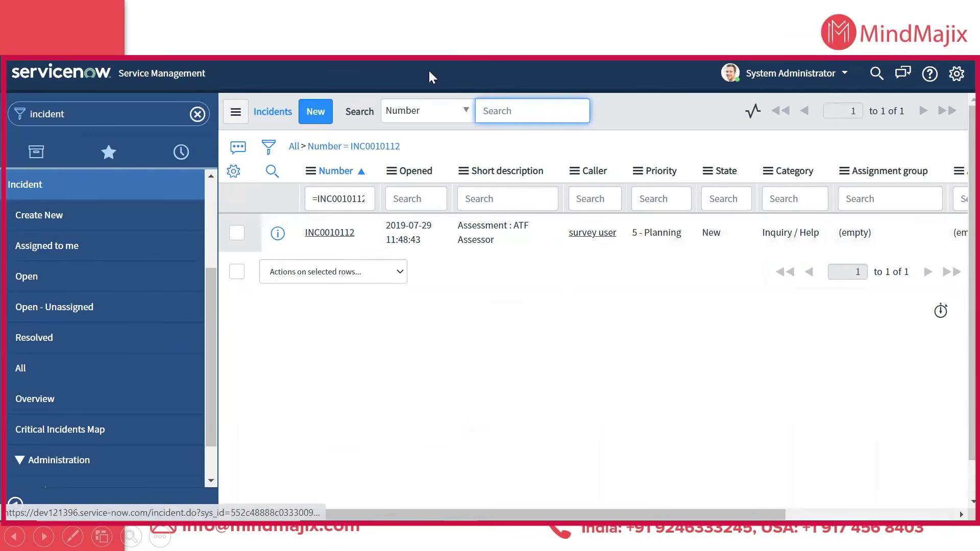
pyautogui.click(294, 147)
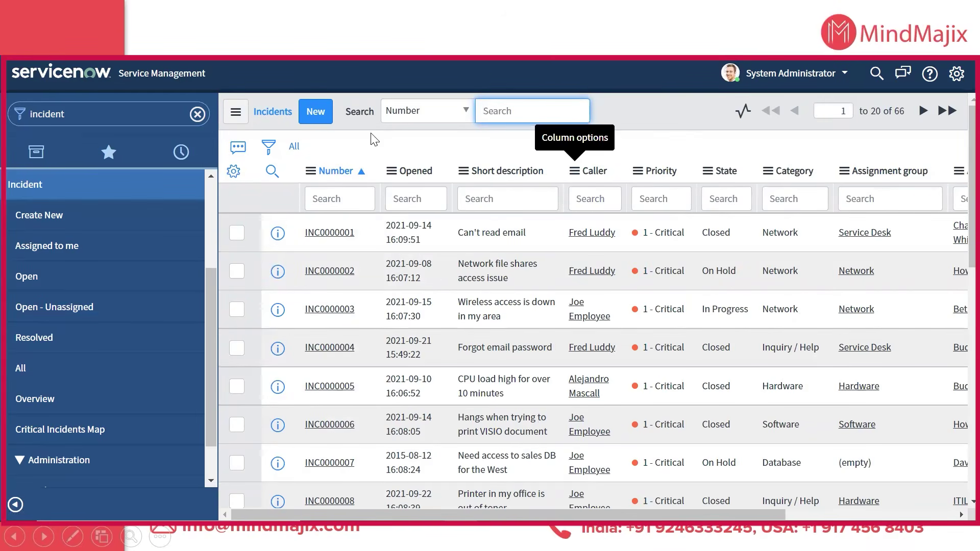
# Step: Start a new incident record and choose the first listed user as its caller
pyautogui.click(318, 120)
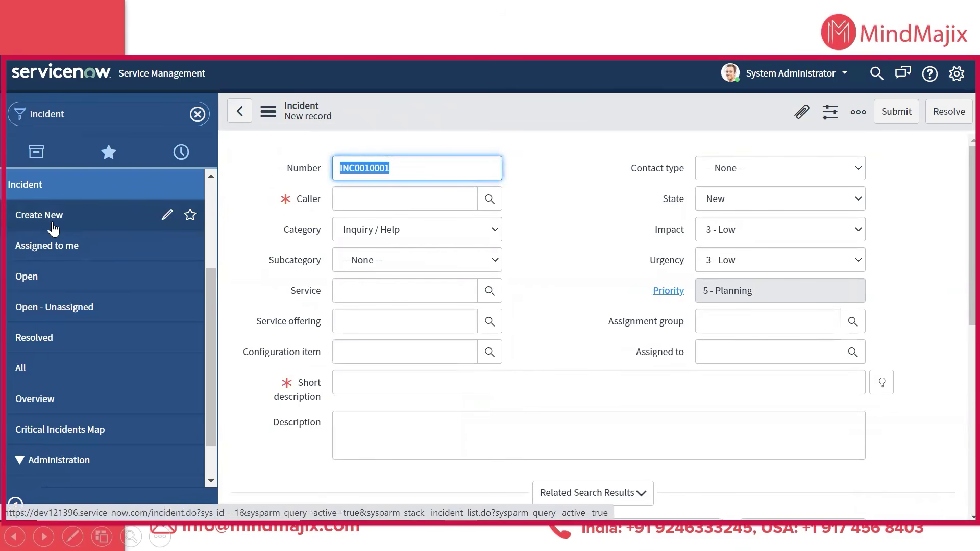
pyautogui.click(379, 199)
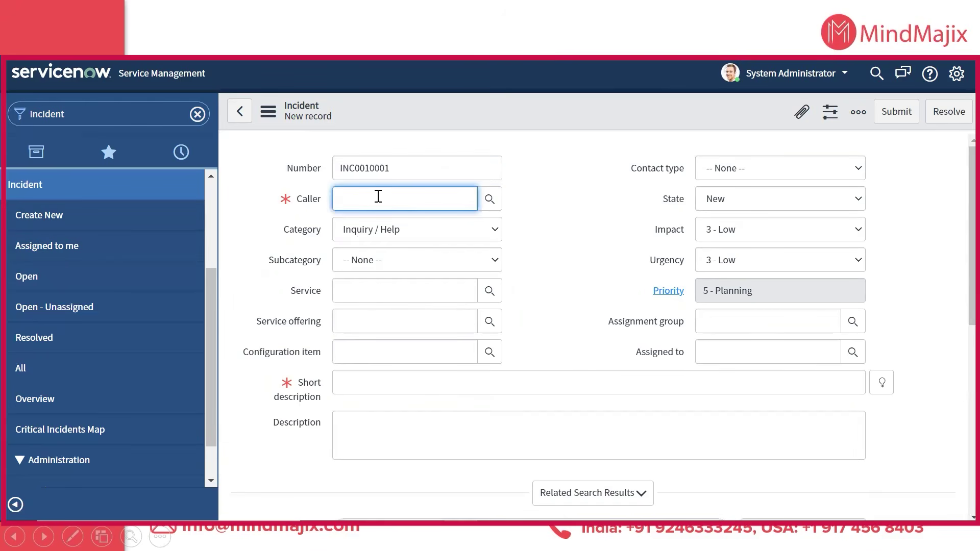
pyautogui.click(490, 203)
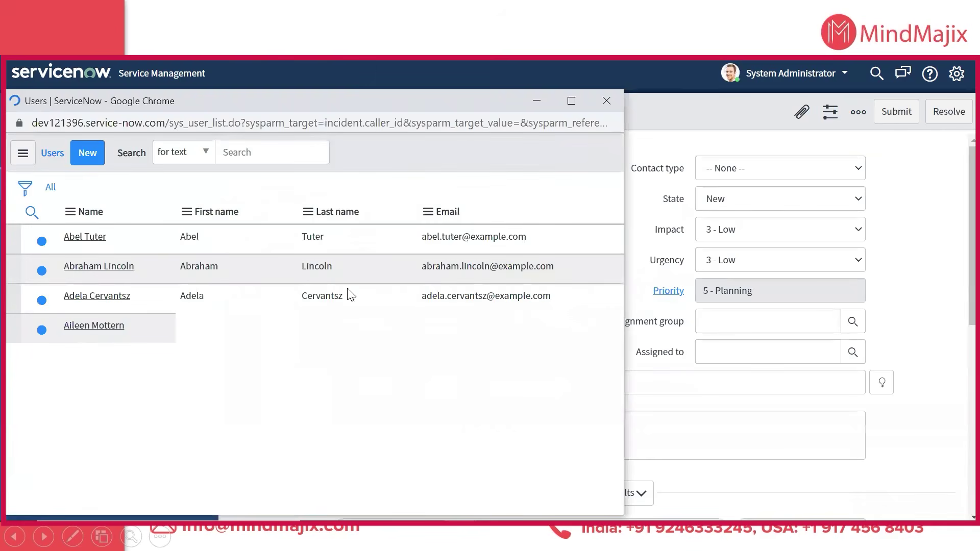
pyautogui.click(80, 268)
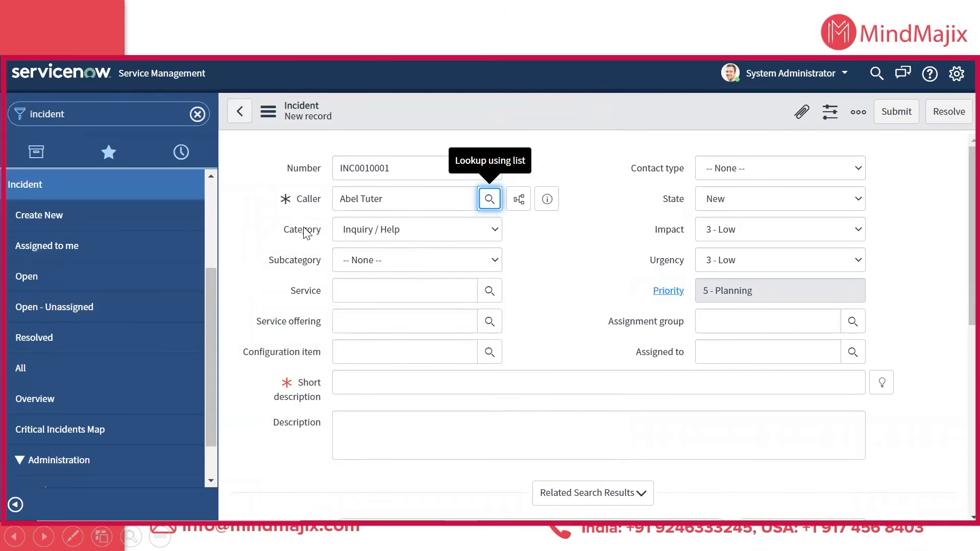
# Step: Set the new incident's category to Software and its subcategory to Email
pyautogui.click(355, 238)
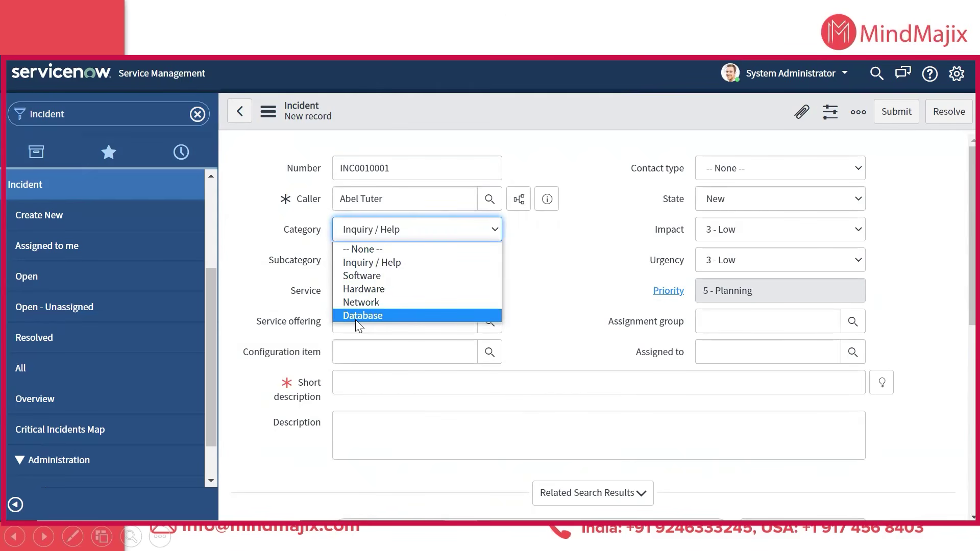
pyautogui.click(363, 276)
pyautogui.click(355, 266)
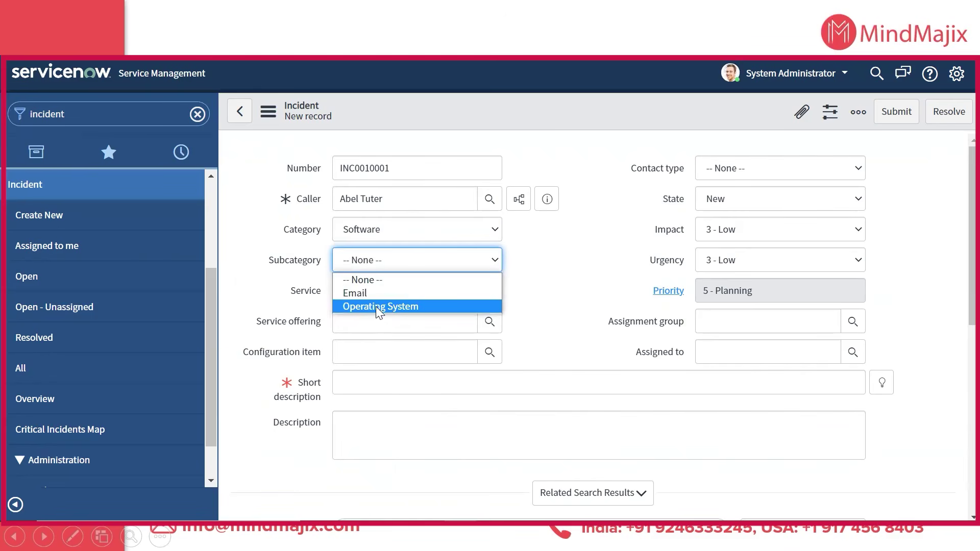
pyautogui.click(373, 233)
pyautogui.click(373, 233)
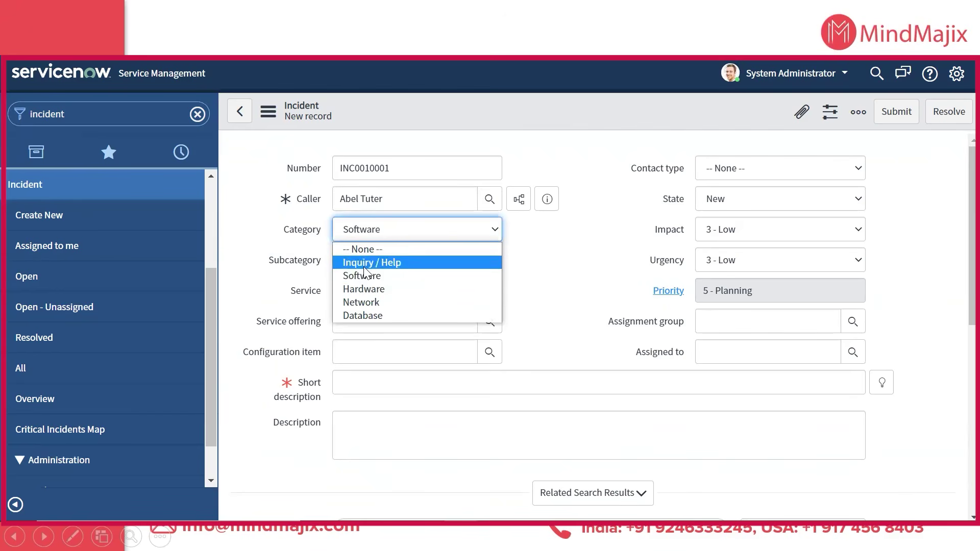
pyautogui.click(592, 263)
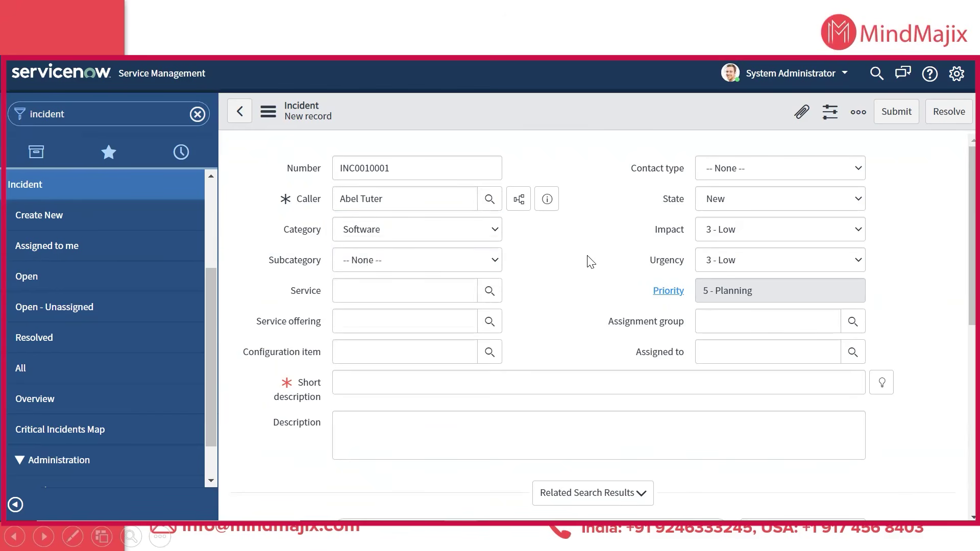
pyautogui.click(414, 261)
pyautogui.click(385, 295)
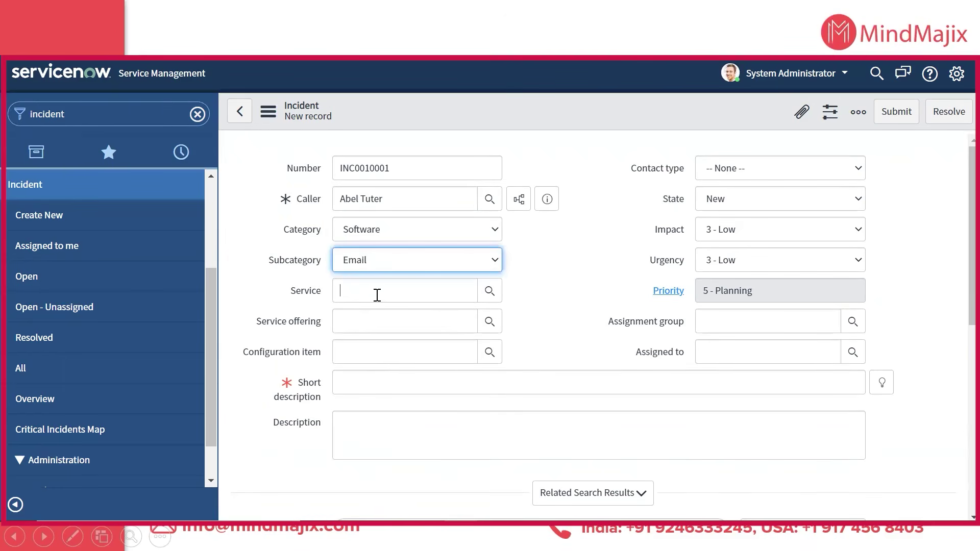
# Step: Look up the services and choose SAP Human Resources as the incident's service
pyautogui.click(474, 296)
pyautogui.click(491, 293)
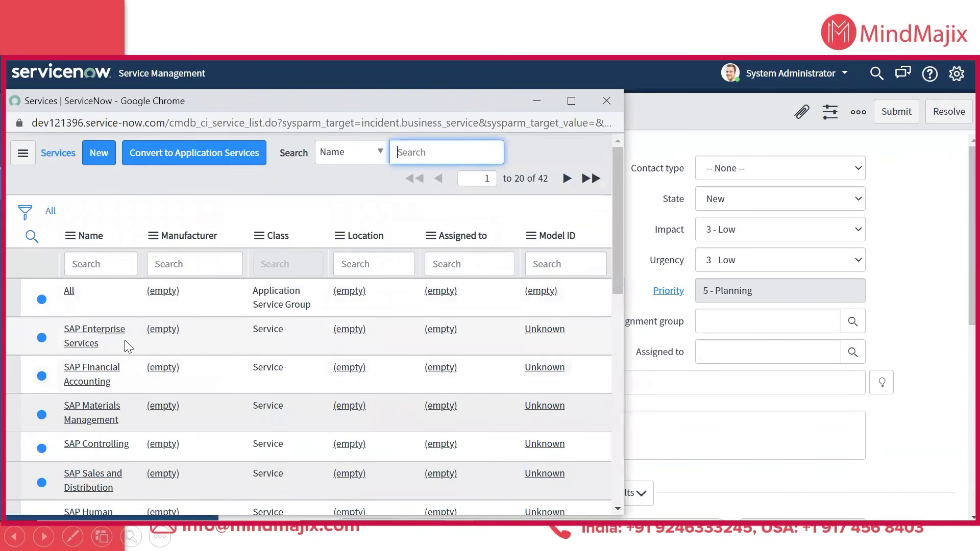
pyautogui.scroll(-1, 125, 339)
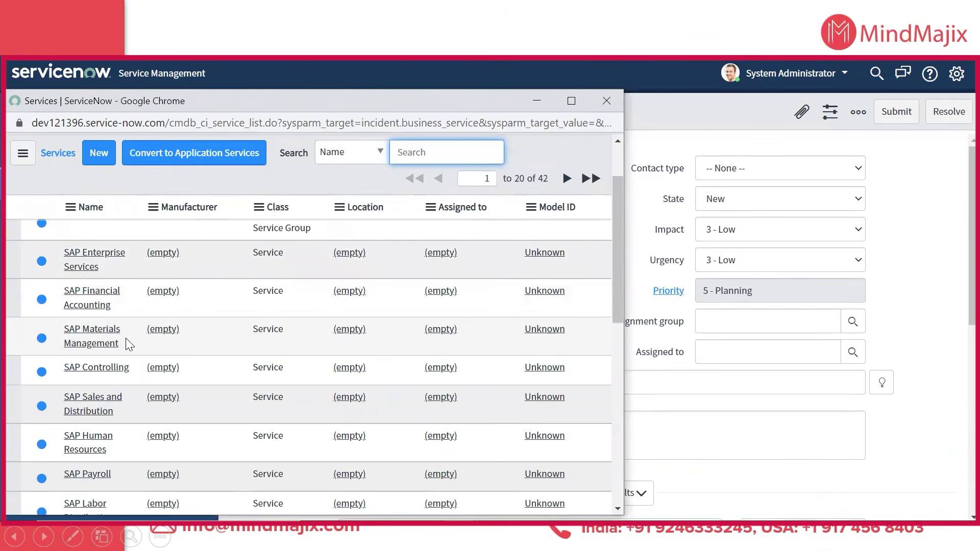
pyautogui.click(88, 438)
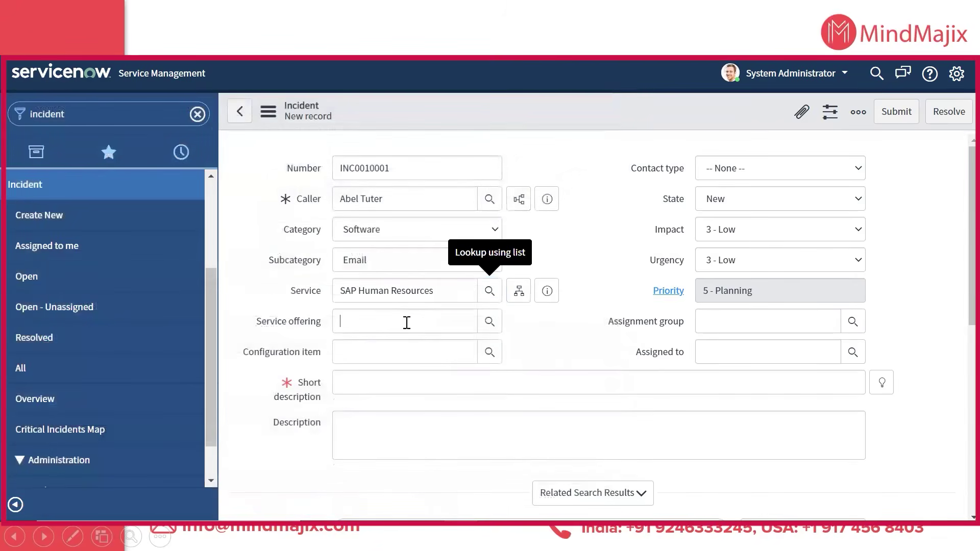
# Step: Check which service offerings can be looked up for the incident and close the lookup window
pyautogui.click(408, 322)
pyautogui.click(487, 322)
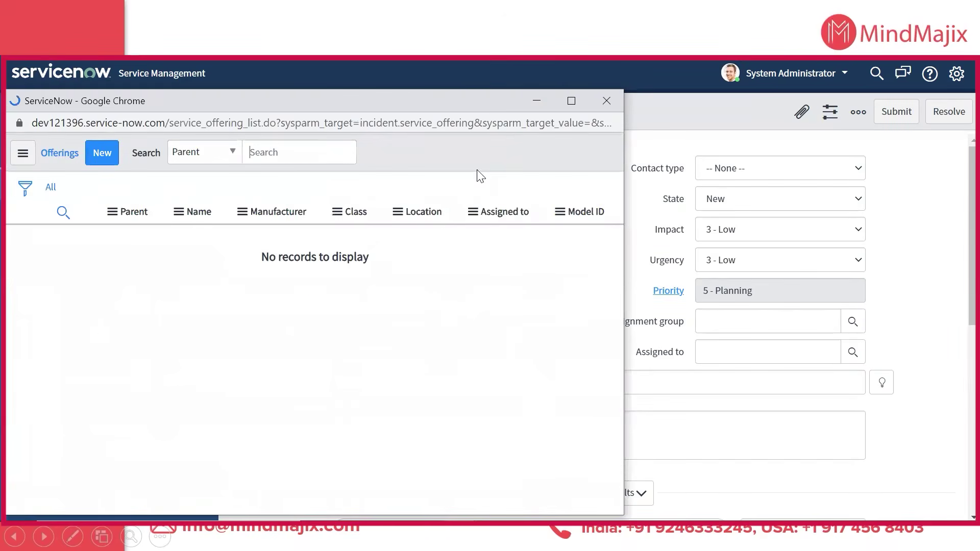
pyautogui.click(598, 105)
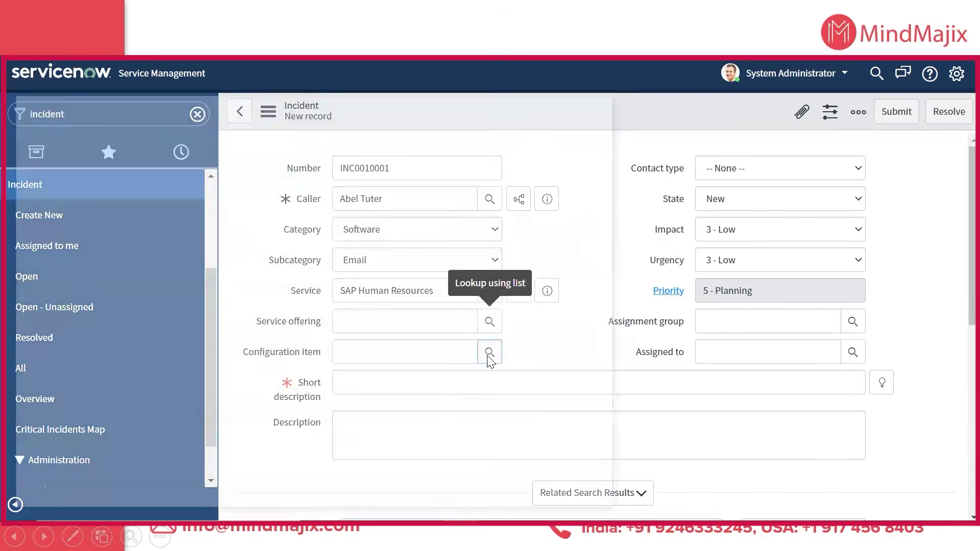
# Step: Search the configuration items for names containing "email" and choose Email as the incident's configuration item
pyautogui.click(489, 356)
pyautogui.click(85, 263)
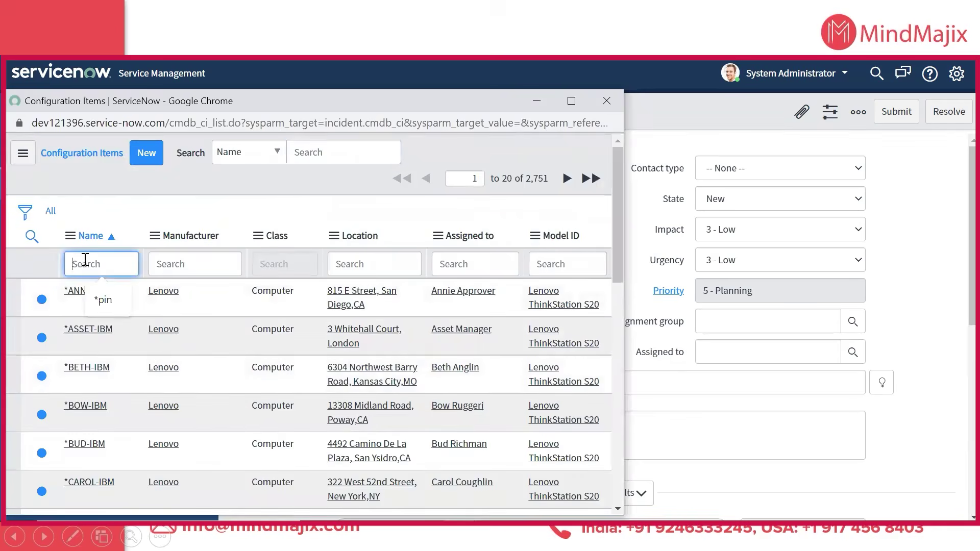
pyautogui.write('*email')
pyautogui.press('Return')
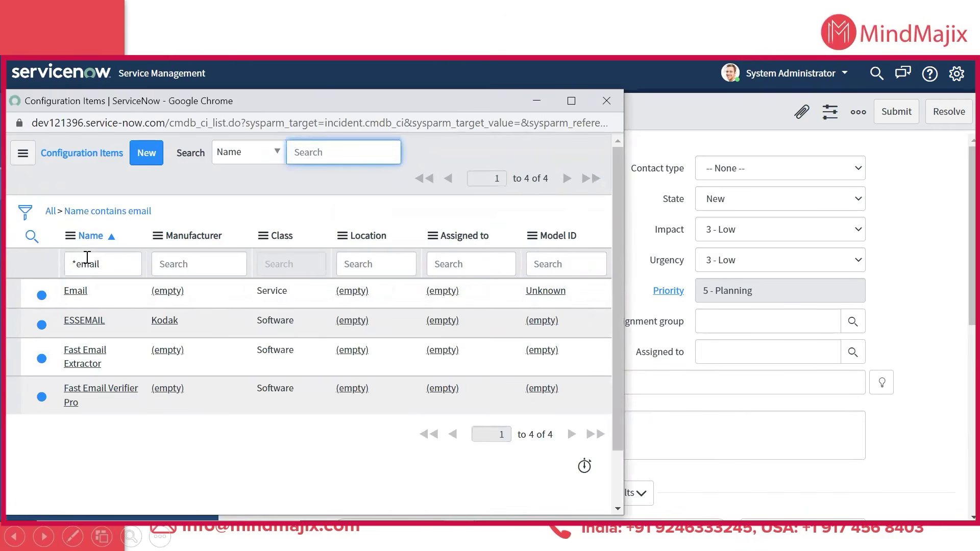
pyautogui.click(77, 292)
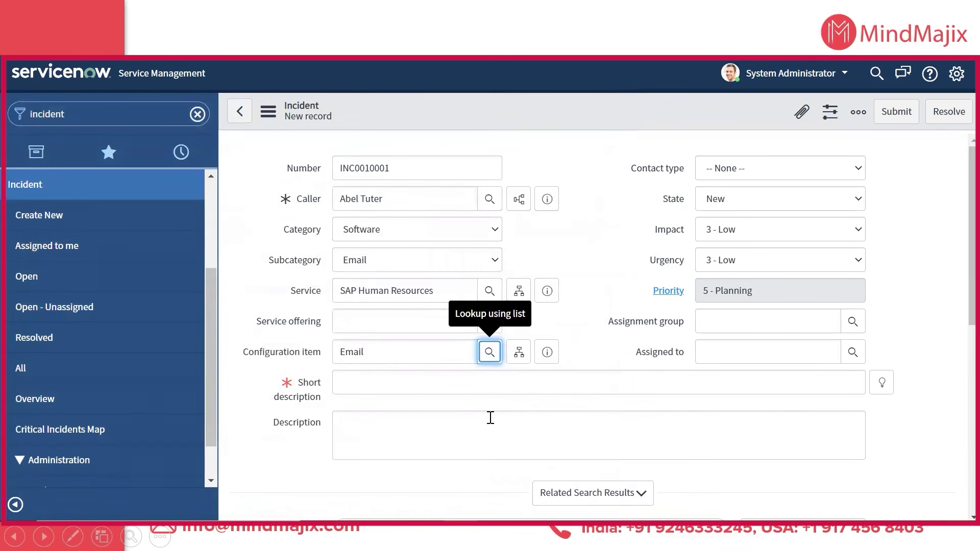
# Step: Enter "My Email service really slow" as the incident's short description
pyautogui.click(445, 378)
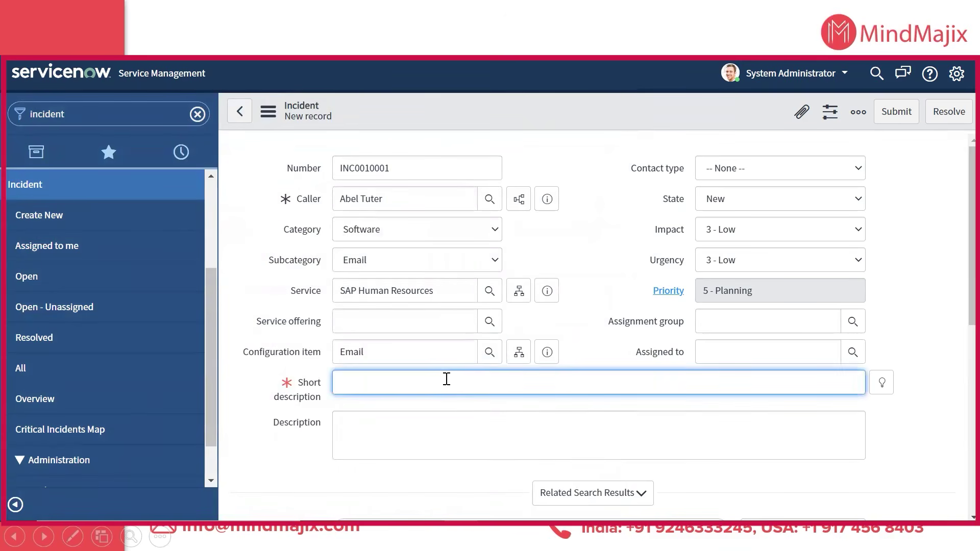
pyautogui.write('My Email is')
pyautogui.press('BackSpace')
pyautogui.press('BackSpace')
pyautogui.write('service really slow')
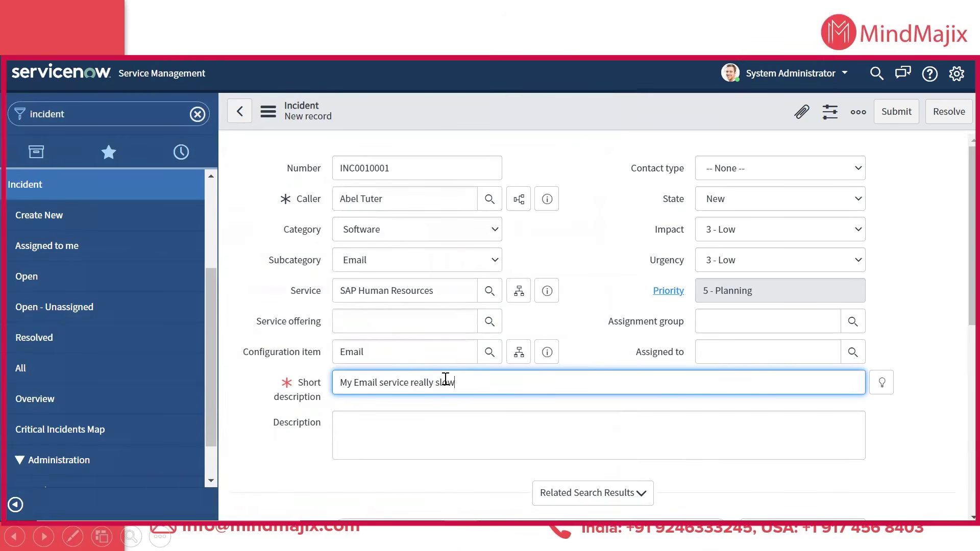
# Step: Enter "My email server is 123.12.10" as the incident's description
pyautogui.click(442, 425)
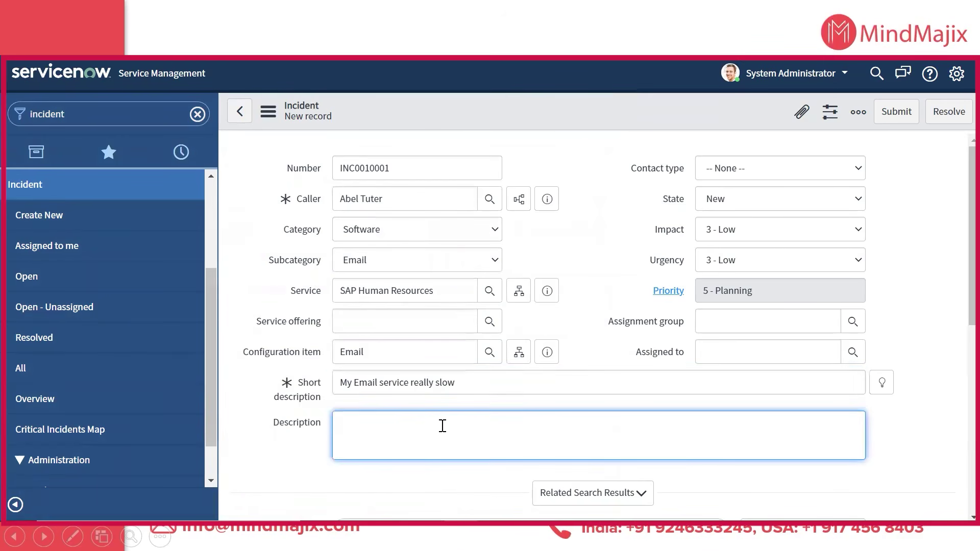
pyautogui.write('My email server')
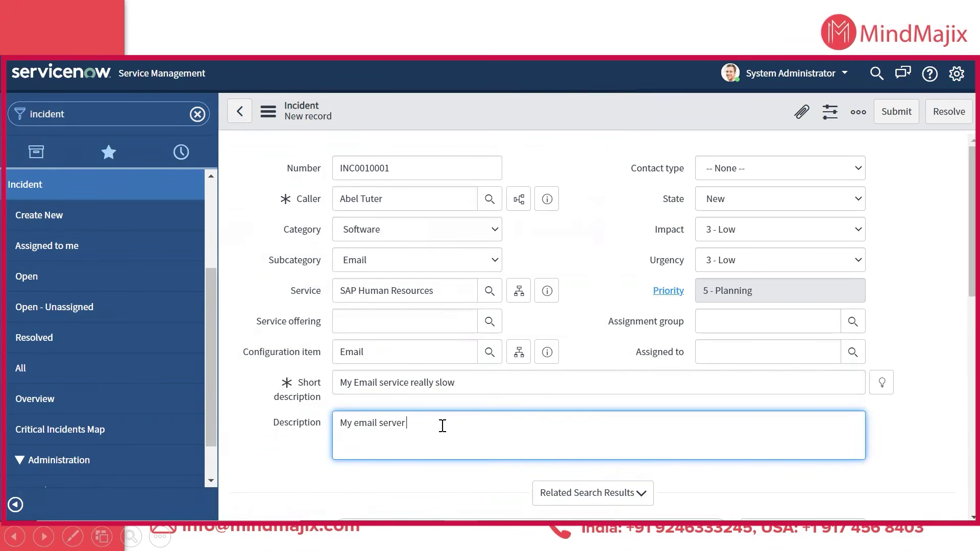
pyautogui.write(' is 123.12.10.')
pyautogui.scroll(-5, 542, 432)
pyautogui.scroll(5, 538, 422)
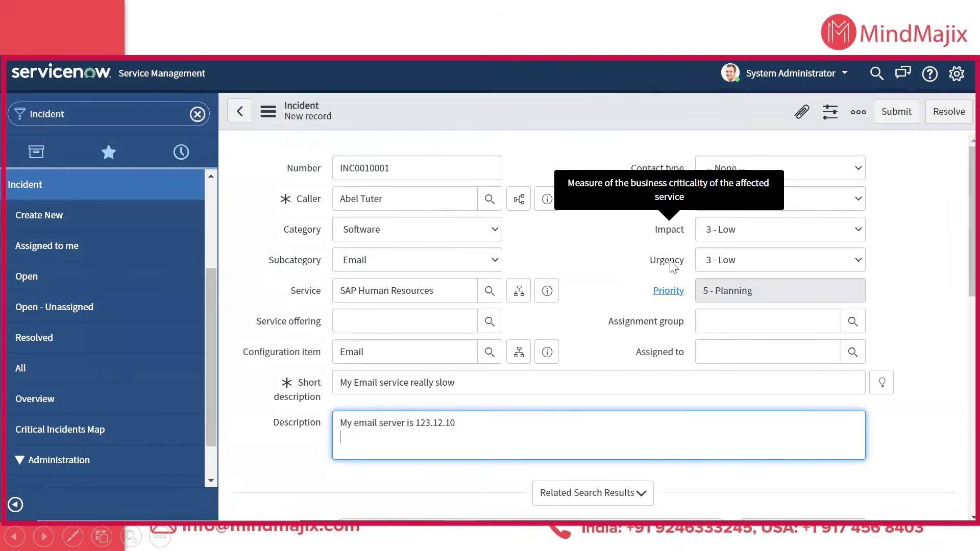
# Step: Set the incident's impact to 2 - Medium and its urgency to 1 - High
pyautogui.moveTo(660, 301)
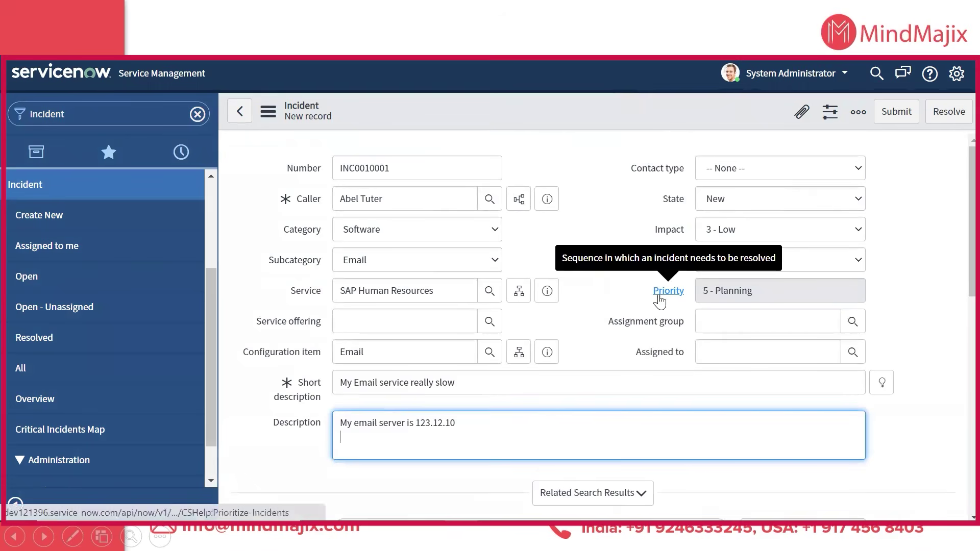
pyautogui.click(727, 289)
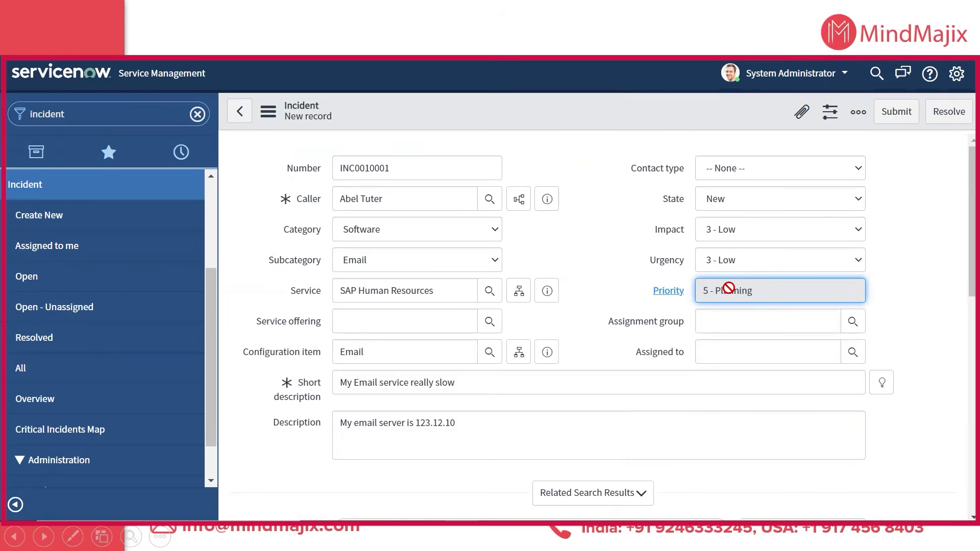
pyautogui.click(732, 229)
pyautogui.click(731, 258)
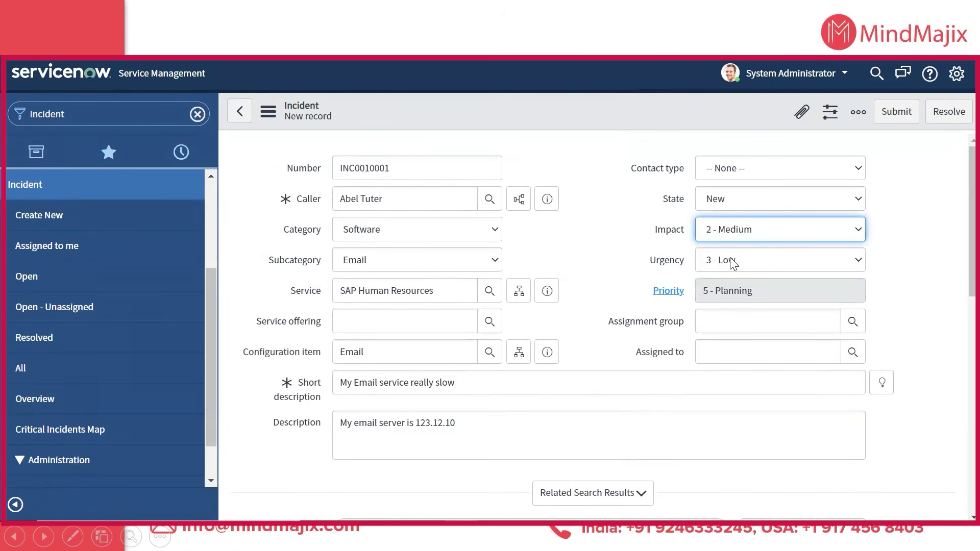
pyautogui.click(731, 259)
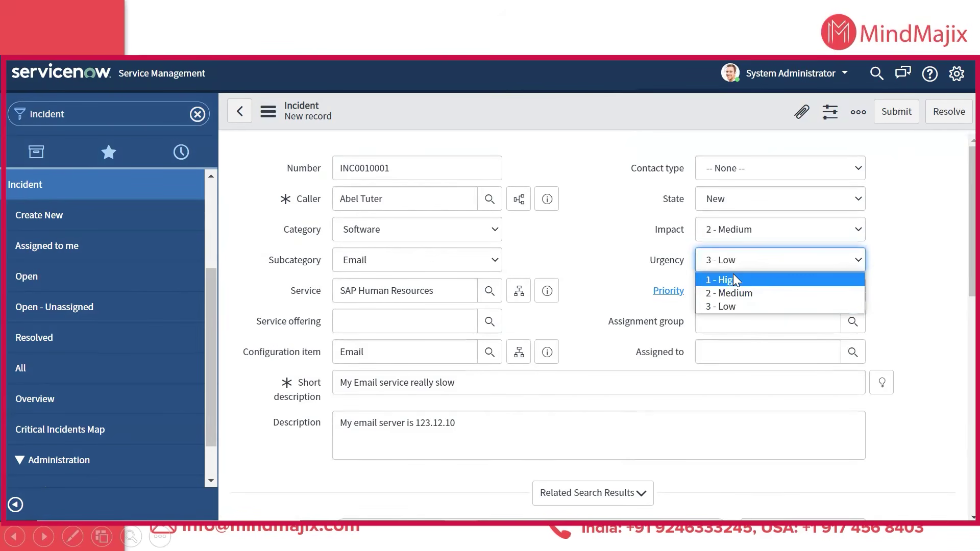
pyautogui.click(735, 279)
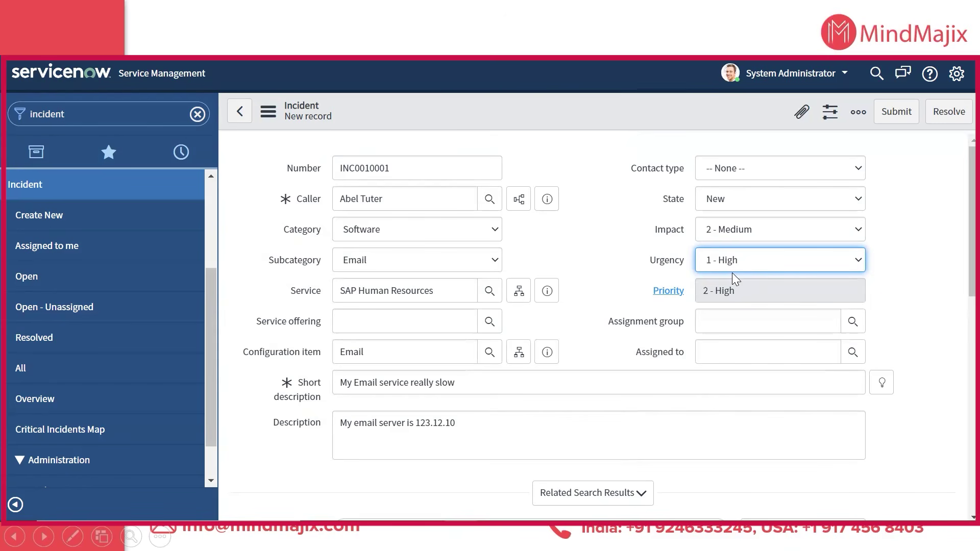
# Step: Set the incident's impact to 1 - High to check its effect on the priority, and return it to 2 - Medium
pyautogui.click(734, 233)
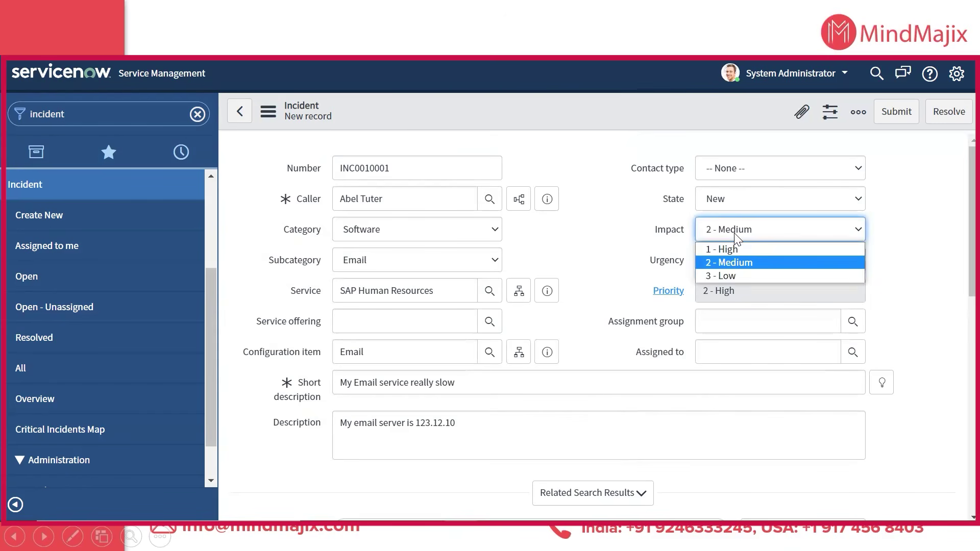
pyautogui.click(585, 249)
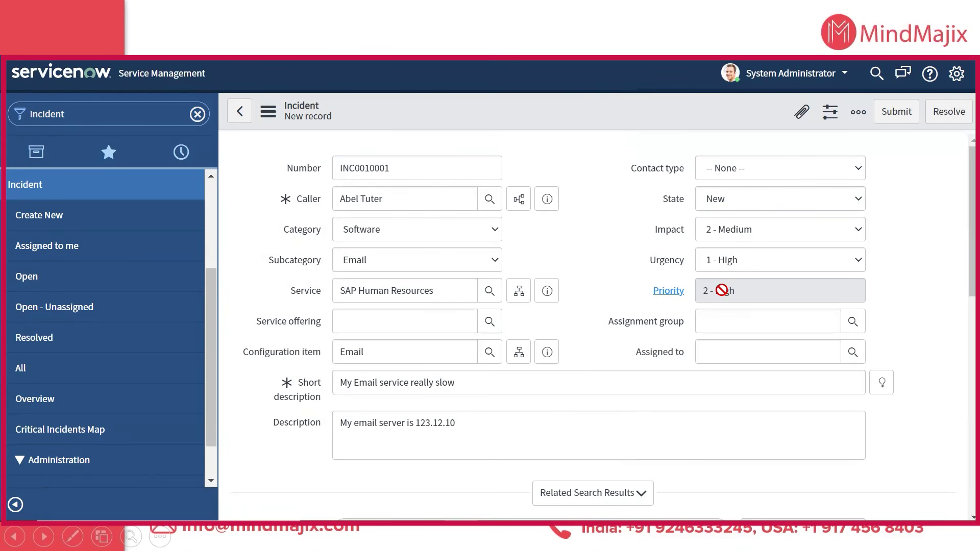
pyautogui.click(736, 227)
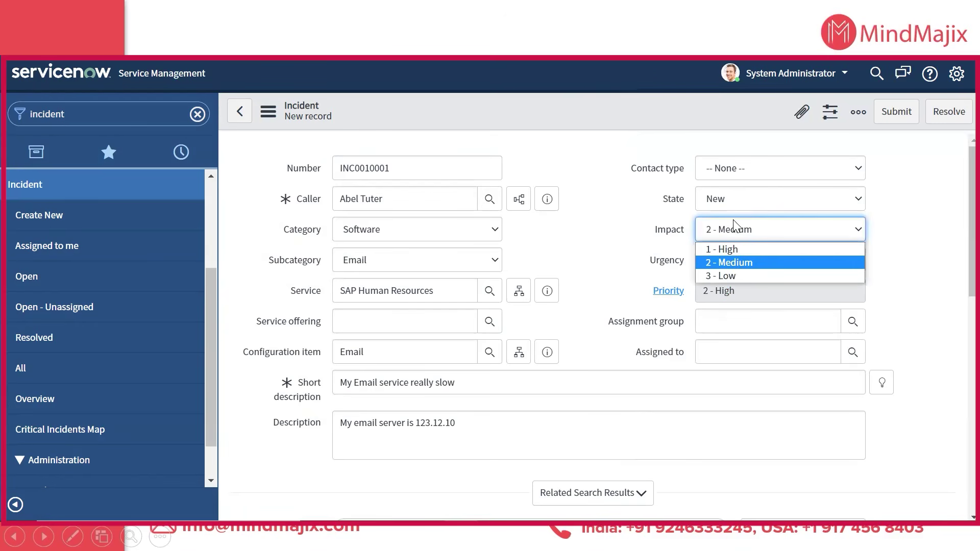
pyautogui.click(730, 249)
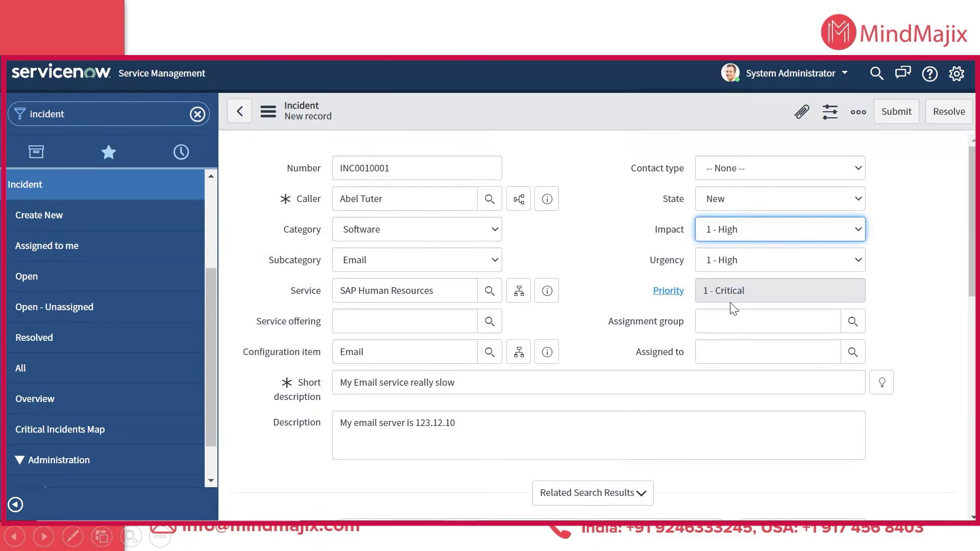
pyautogui.click(727, 232)
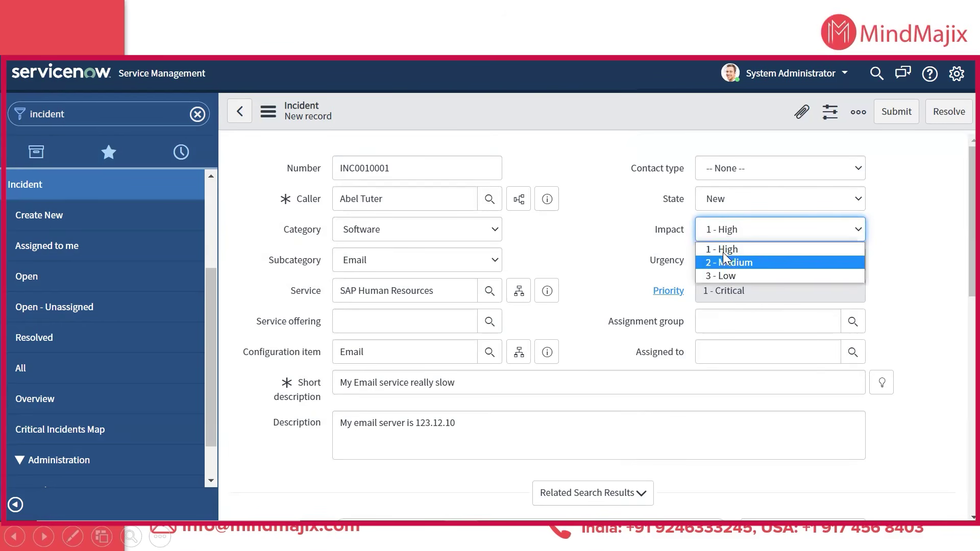
pyautogui.click(726, 263)
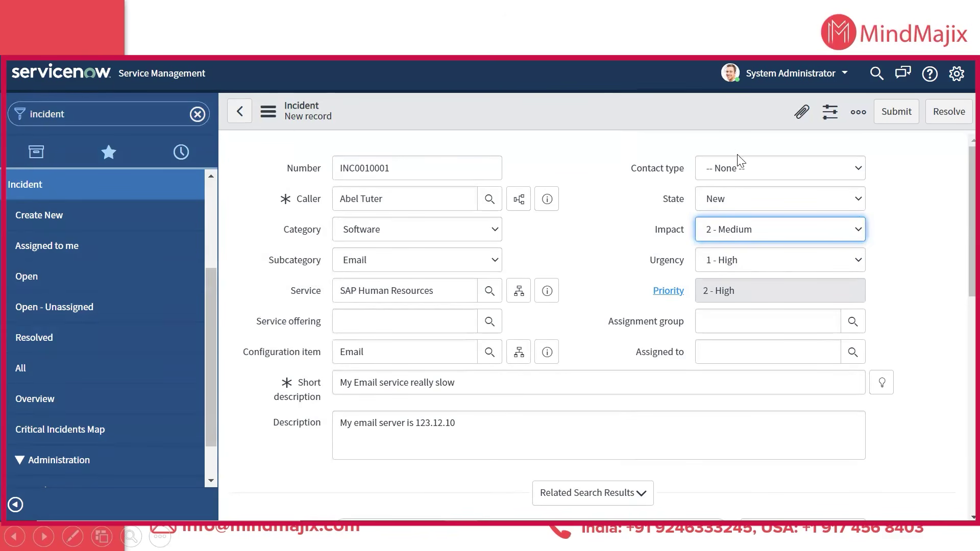
# Step: Try Email as the incident's contact type, and change it to Walk-in
pyautogui.click(731, 169)
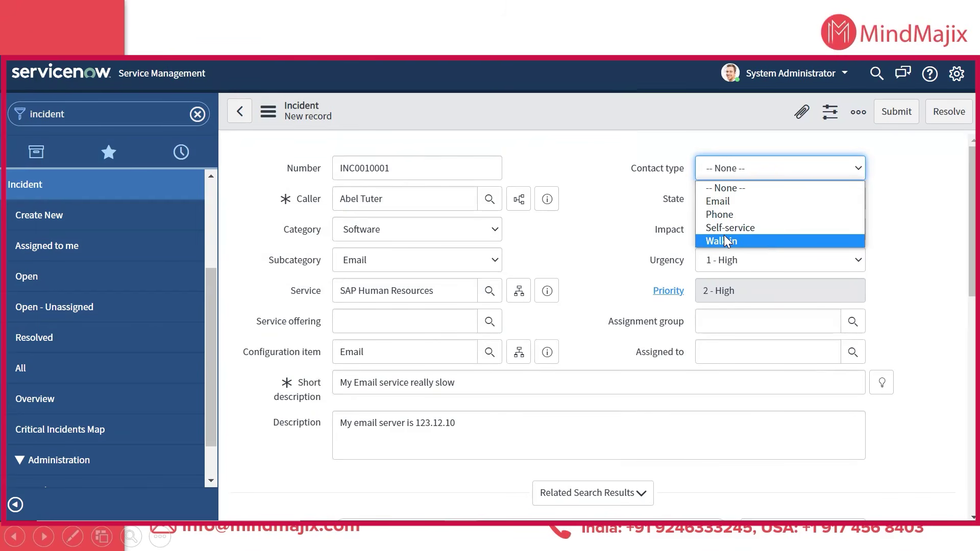
pyautogui.click(735, 201)
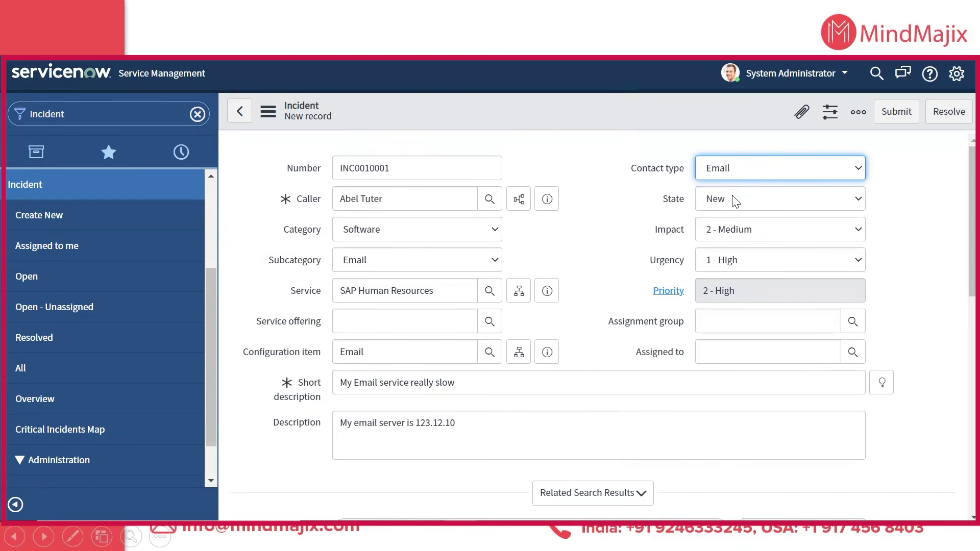
pyautogui.click(729, 164)
pyautogui.click(619, 191)
pyautogui.scroll(-1, 598, 294)
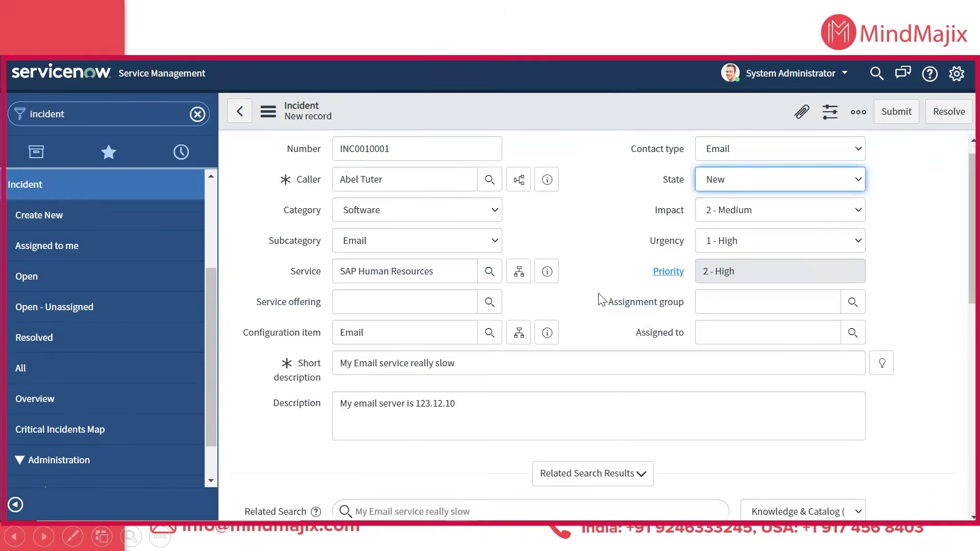
pyautogui.scroll(-5, 600, 301)
pyautogui.scroll(1, 700, 385)
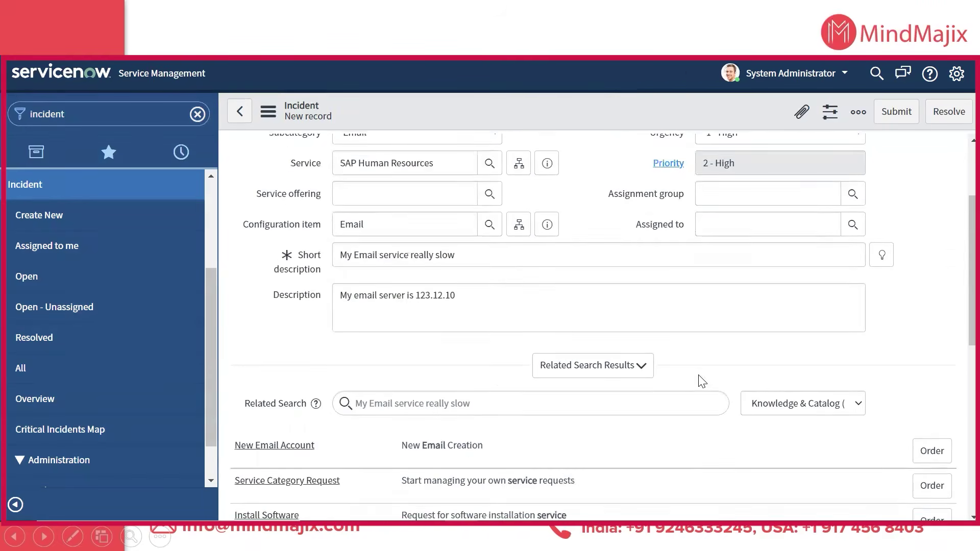
pyautogui.scroll(5, 700, 377)
pyautogui.click(711, 174)
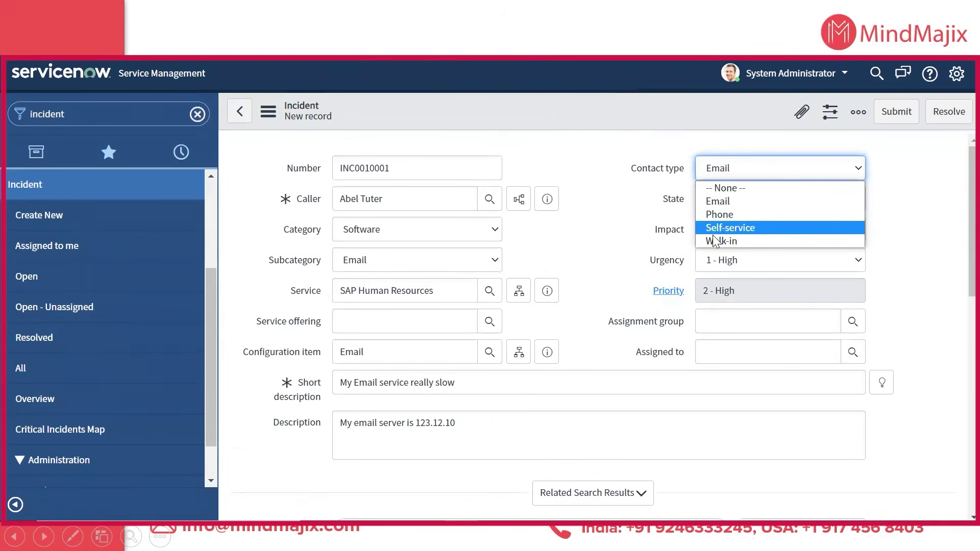
pyautogui.click(715, 241)
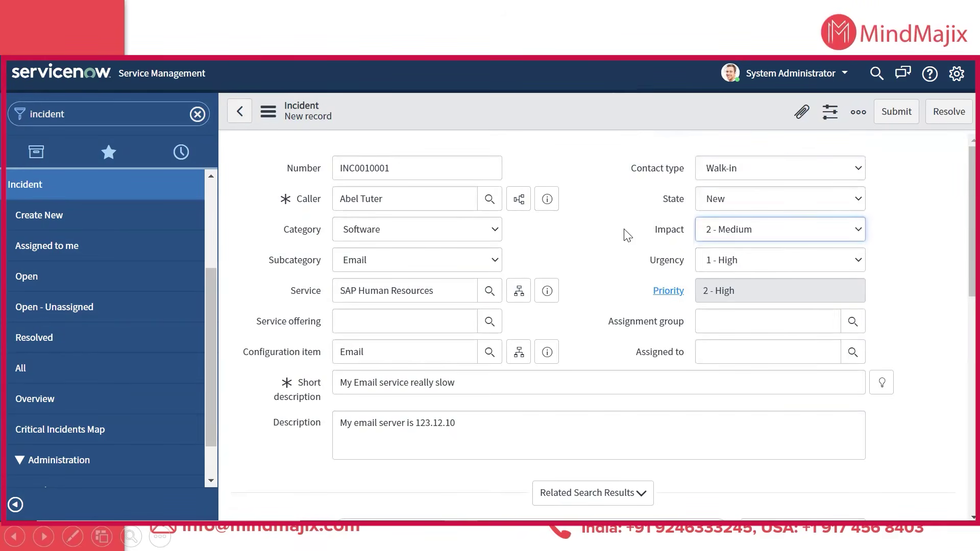
# Step: Review the related search results and the Notes section of the new incident form
pyautogui.scroll(-6, 562, 254)
pyautogui.scroll(-3, 562, 252)
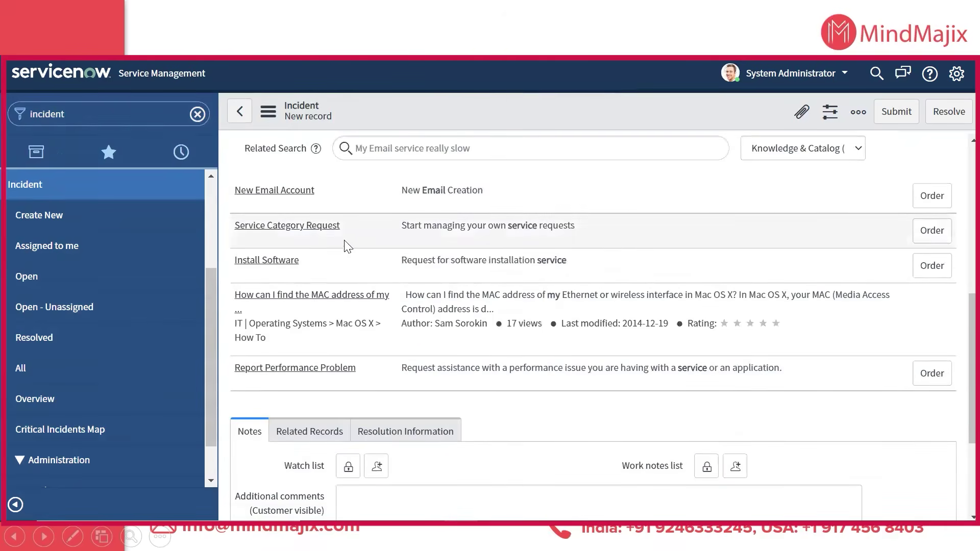
pyautogui.scroll(3, 388, 245)
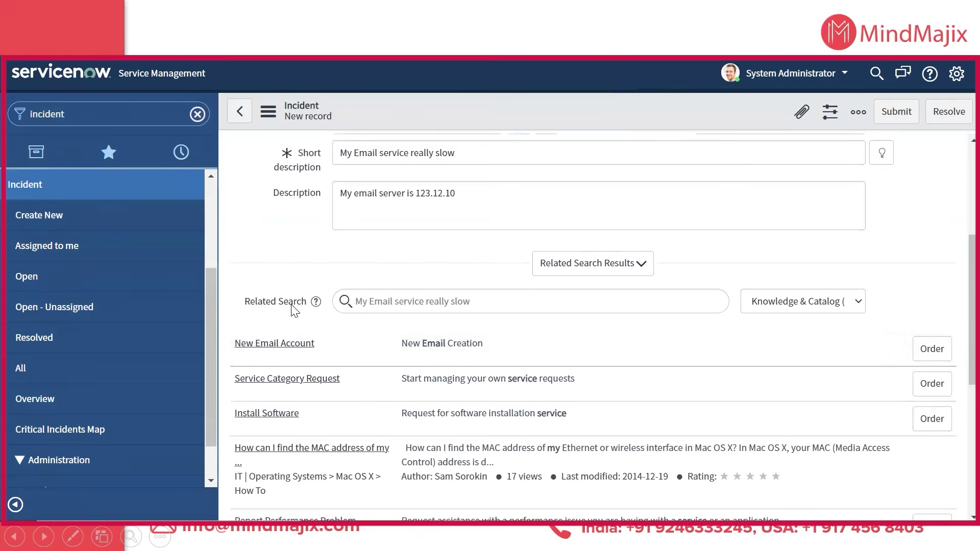
pyautogui.scroll(-3, 383, 322)
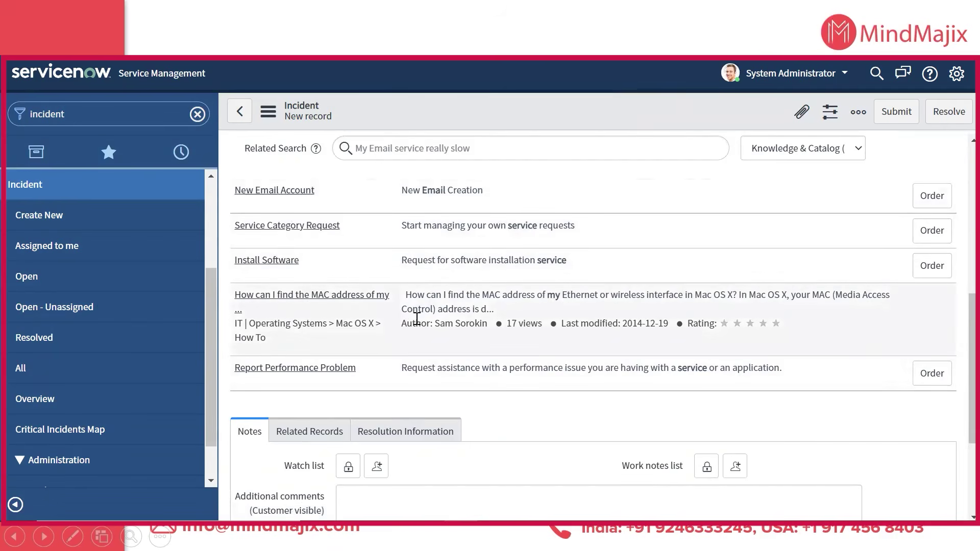
pyautogui.scroll(-3, 416, 301)
pyautogui.scroll(-1, 399, 337)
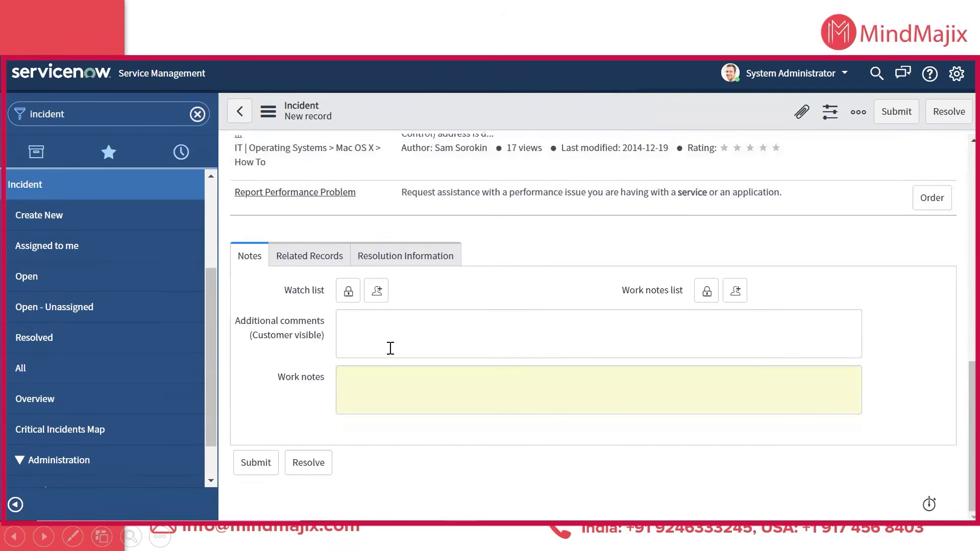
pyautogui.scroll(10, 549, 407)
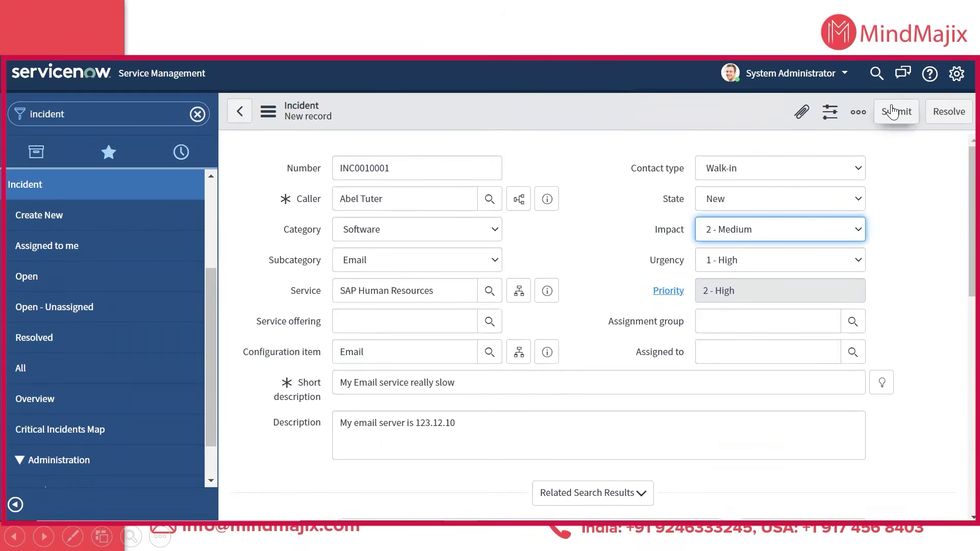
# Step: Copy the incident's number and submit the new incident
pyautogui.doubleClick(381, 163)
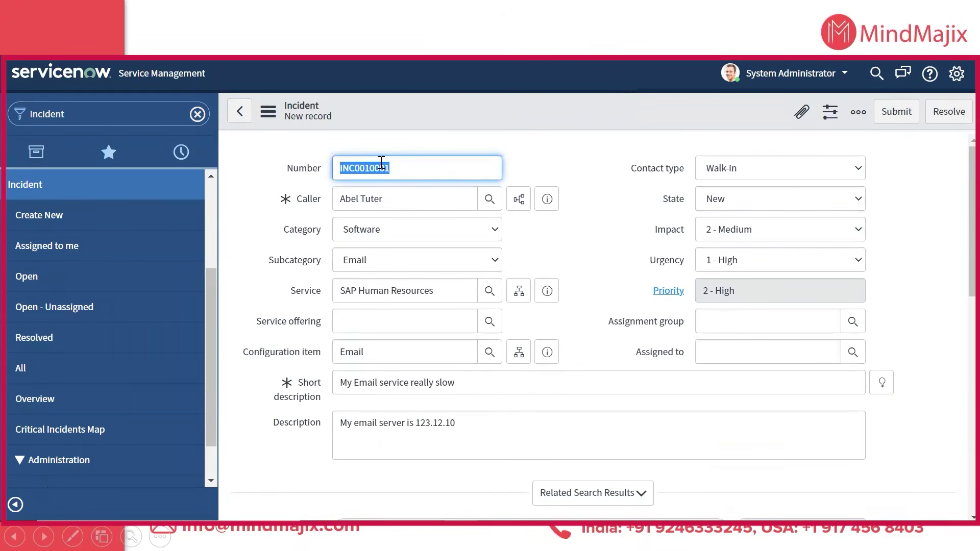
pyautogui.click(894, 112)
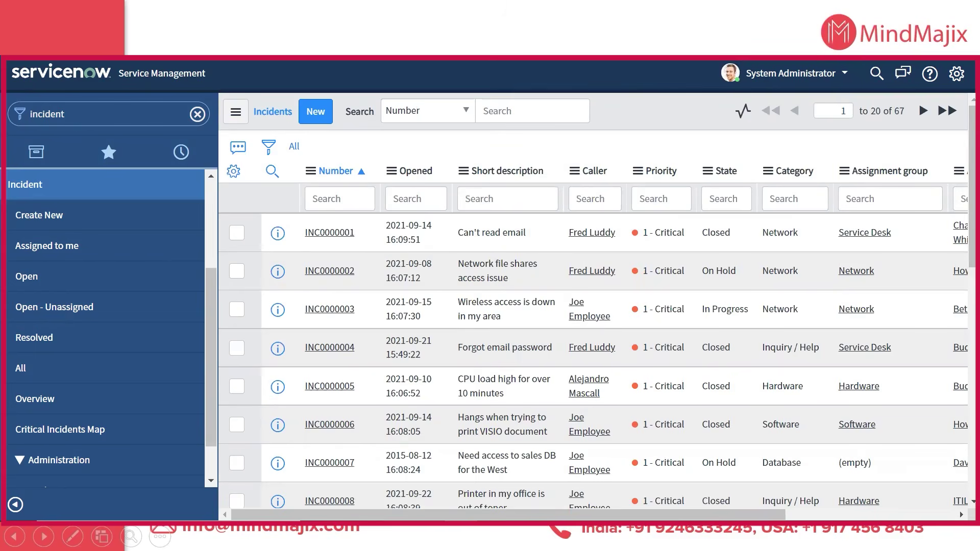
# Step: Filter the incident list by the number INC0010001 and open the matching incident
pyautogui.click(330, 201)
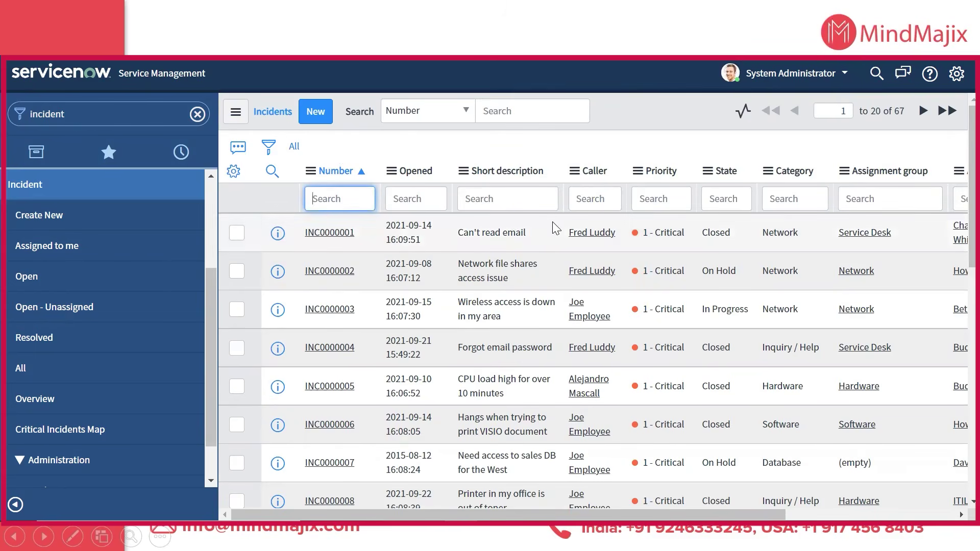
pyautogui.write('INC0010001')
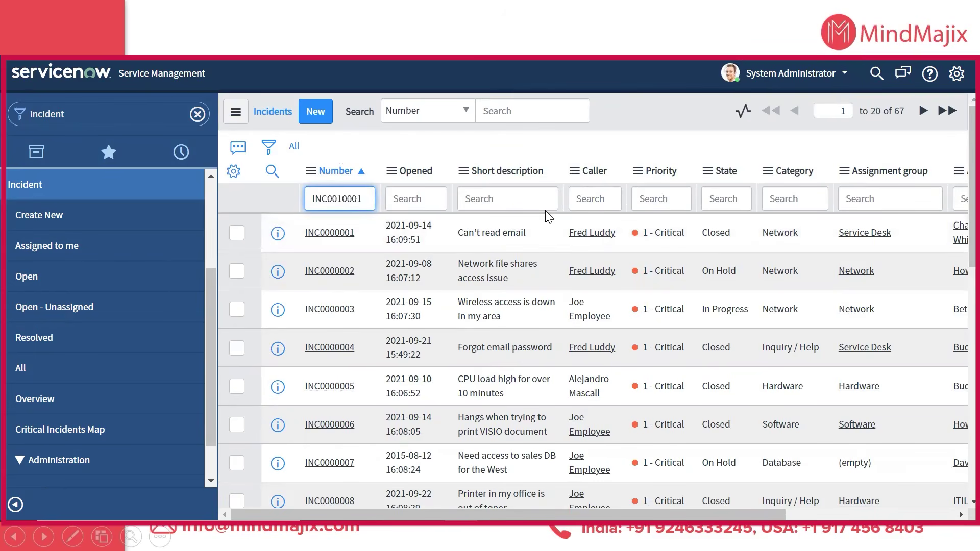
pyautogui.press('Return')
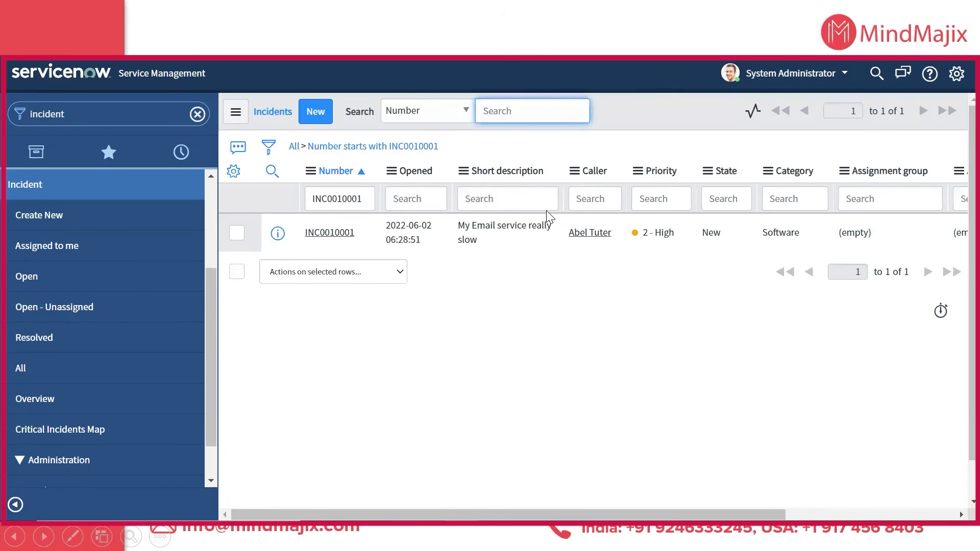
pyautogui.click(341, 236)
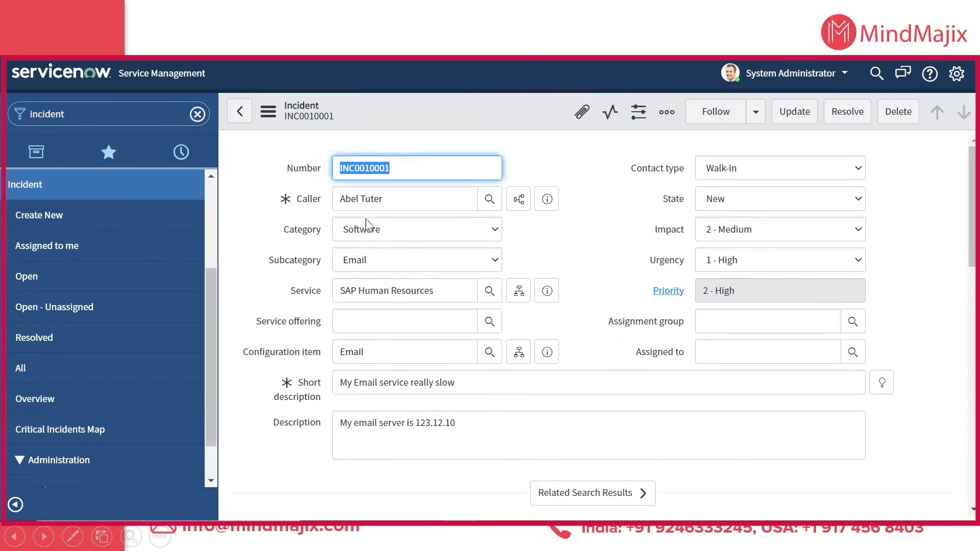
# Step: Look up the incident's assignment group by searching for group names containing "email"
pyautogui.scroll(-3, 434, 434)
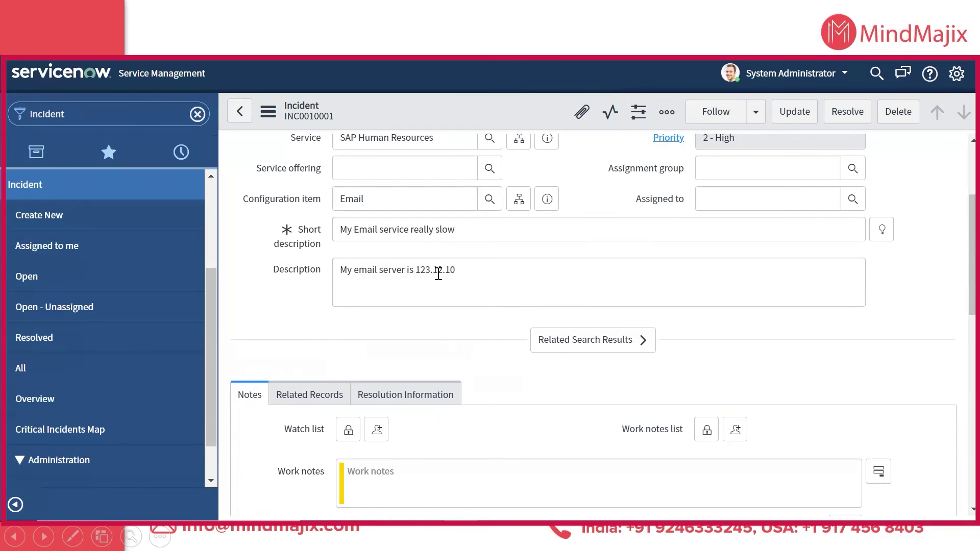
pyautogui.click(853, 168)
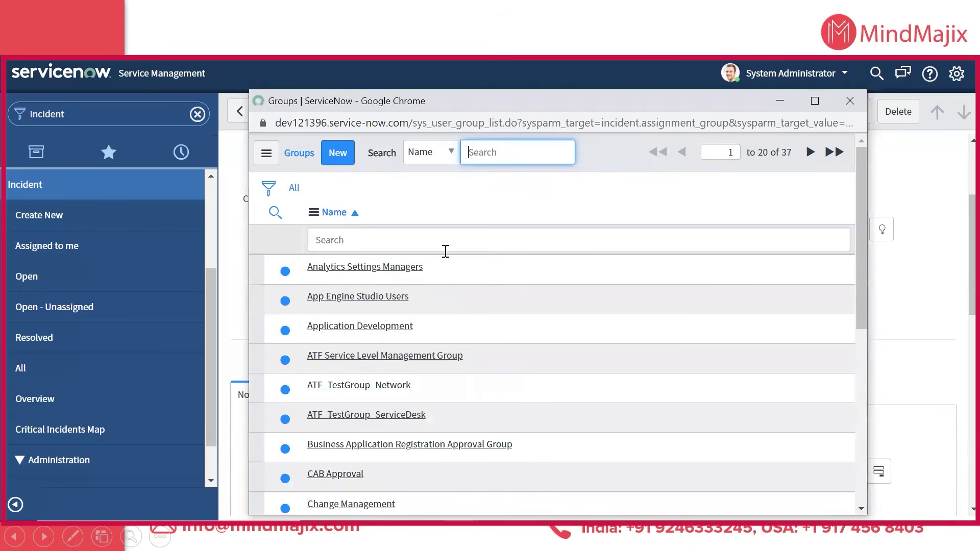
pyautogui.click(412, 240)
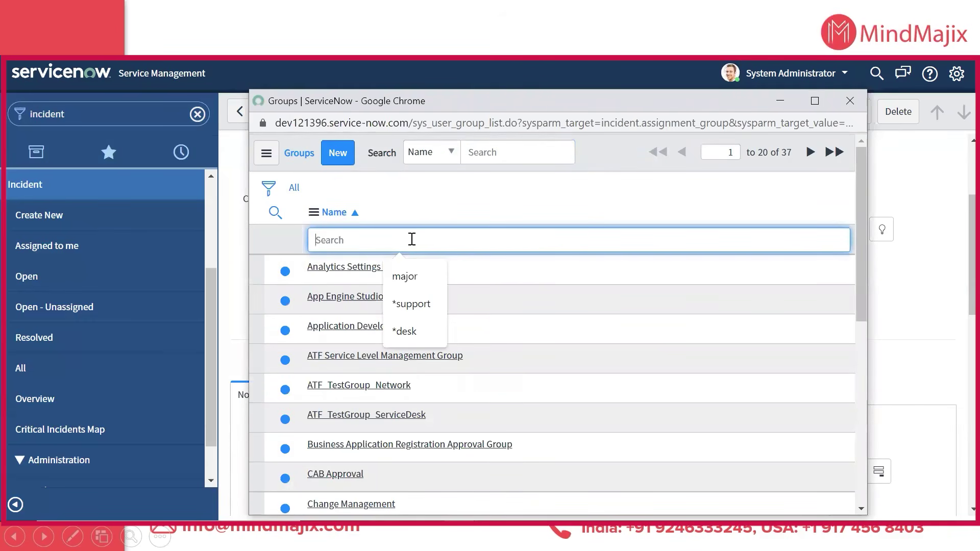
pyautogui.write('*emai')
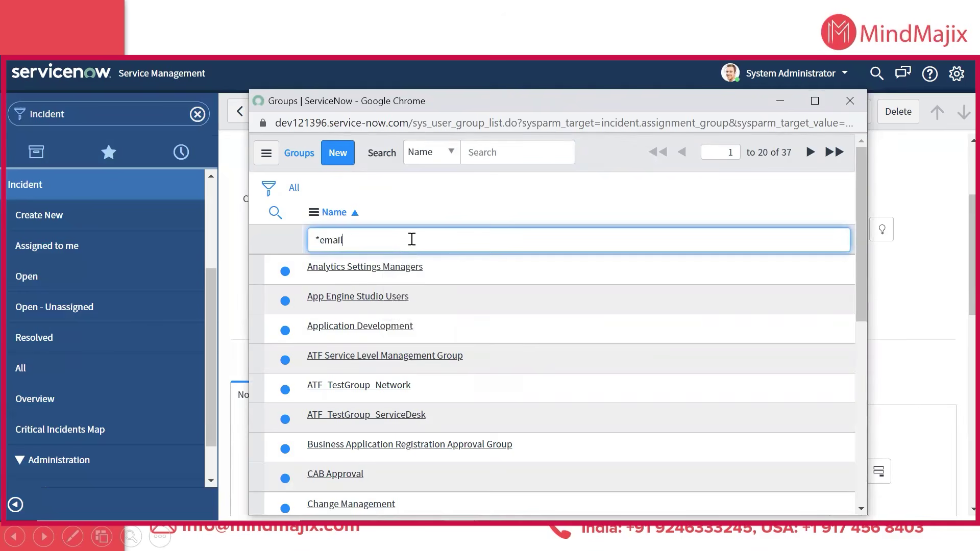
pyautogui.write('l')
pyautogui.press('Return')
# Step: Change the group name search to names containing "support"
pyautogui.press('BackSpace')
pyautogui.press('BackSpace')
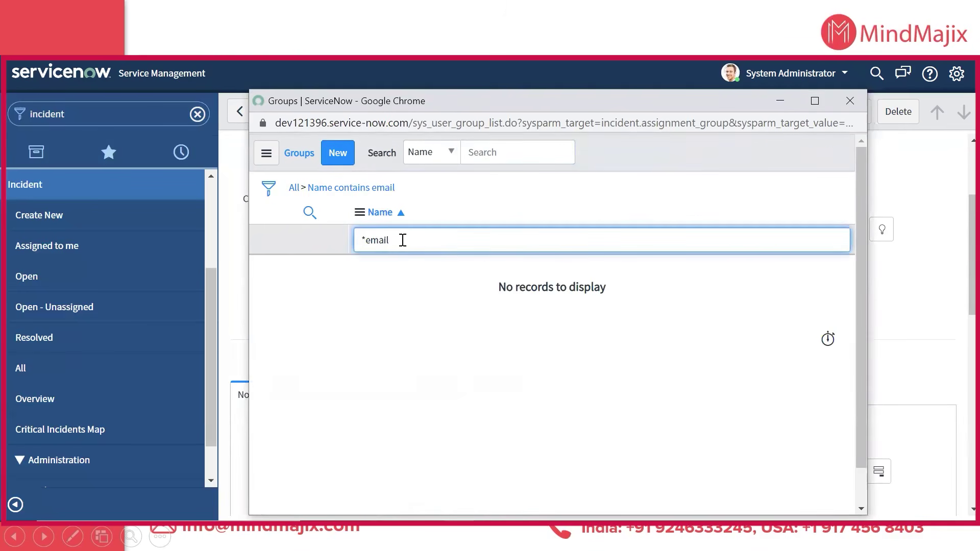
pyautogui.press('BackSpace')
pyautogui.press('BackSpace')
pyautogui.press('BackSpace')
pyautogui.write('support')
pyautogui.press('Return')
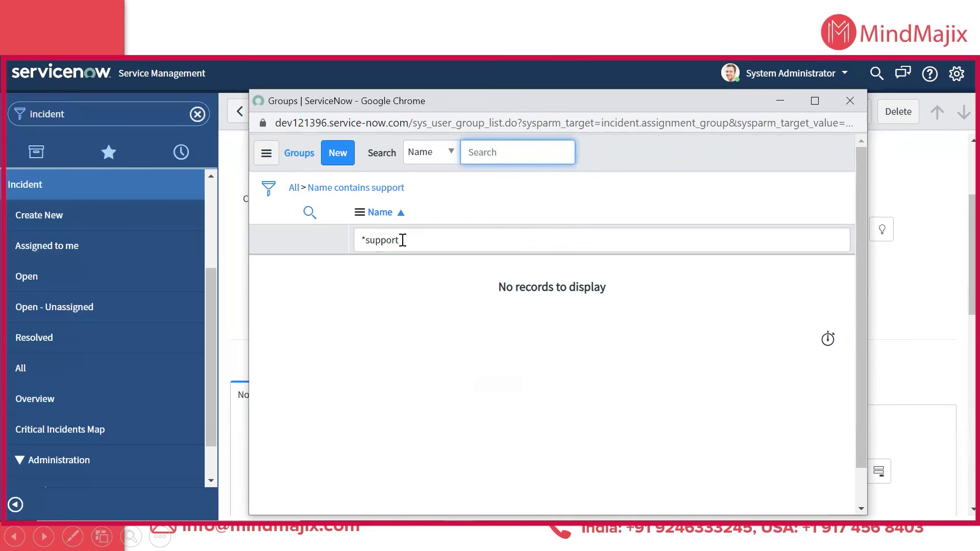
# Step: Clear the group filter and choose Incident Management as the incident's assignment group
pyautogui.click(295, 188)
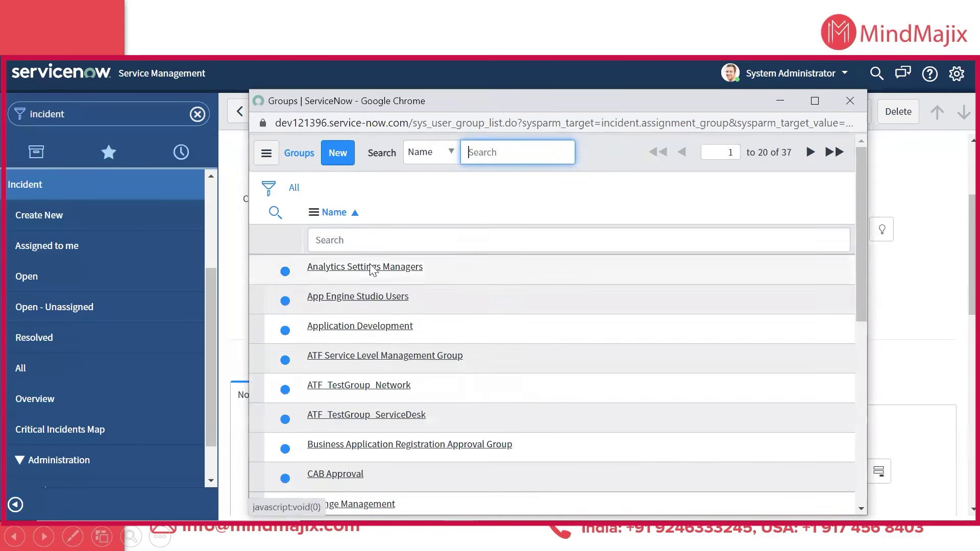
pyautogui.scroll(-4, 382, 342)
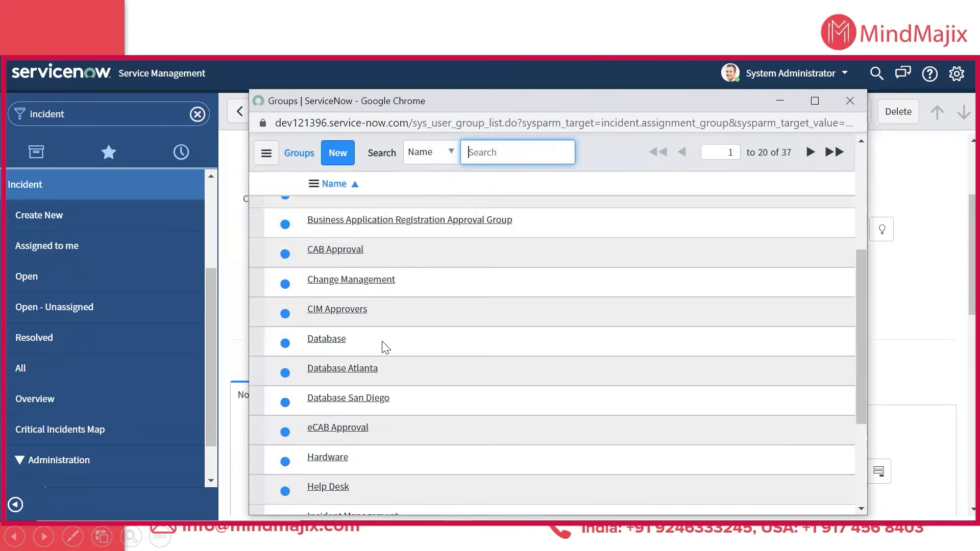
pyautogui.scroll(-2, 382, 342)
pyautogui.scroll(-1, 383, 342)
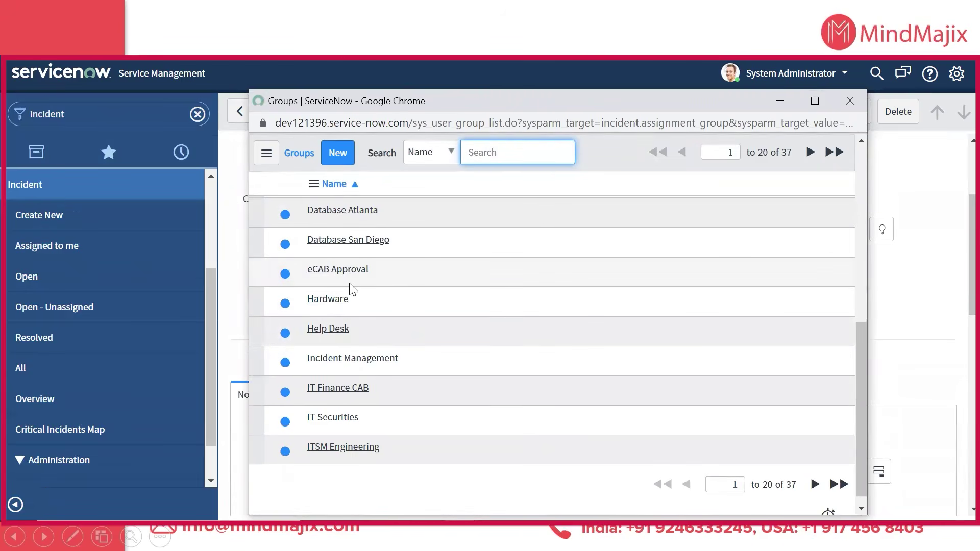
pyautogui.click(335, 358)
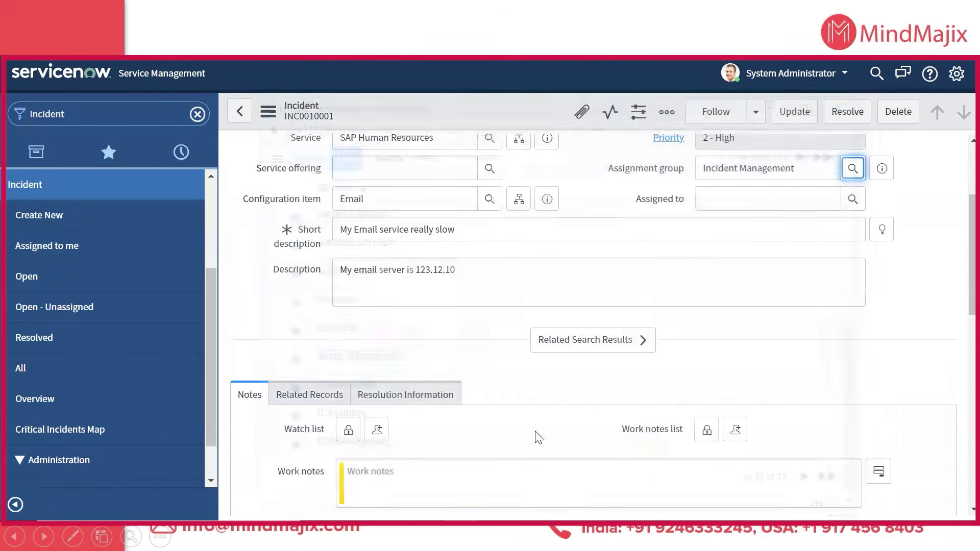
# Step: Look up the available users and assign the incident to Incident Manager
pyautogui.click(740, 199)
pyautogui.click(858, 204)
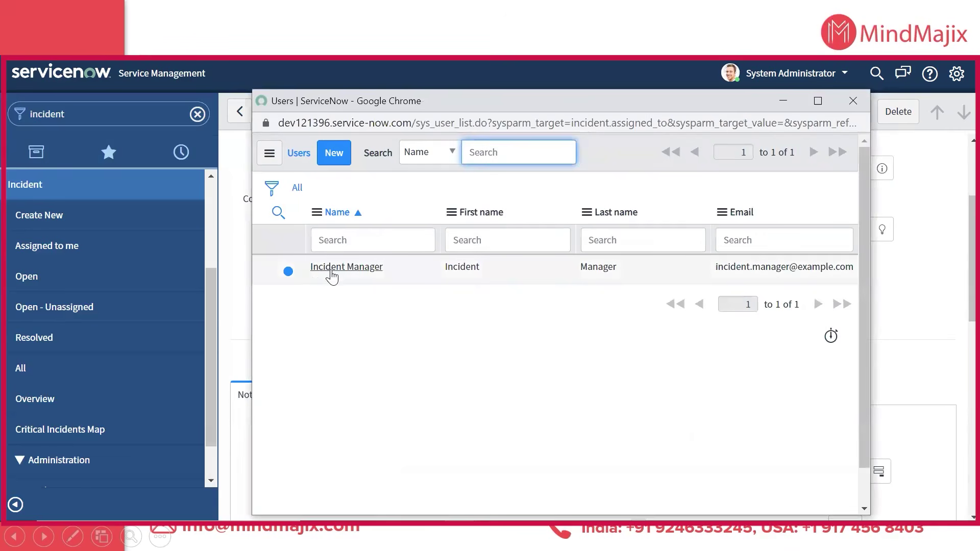
pyautogui.click(343, 269)
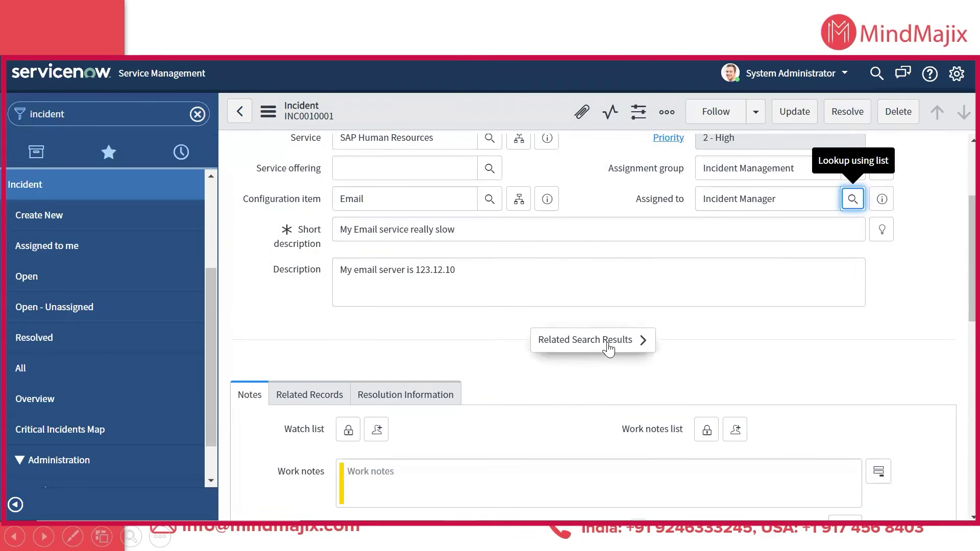
# Step: Update the incident with its new assignment and check its state and assignee in the incident list
pyautogui.scroll(-3, 674, 363)
pyautogui.scroll(6, 674, 363)
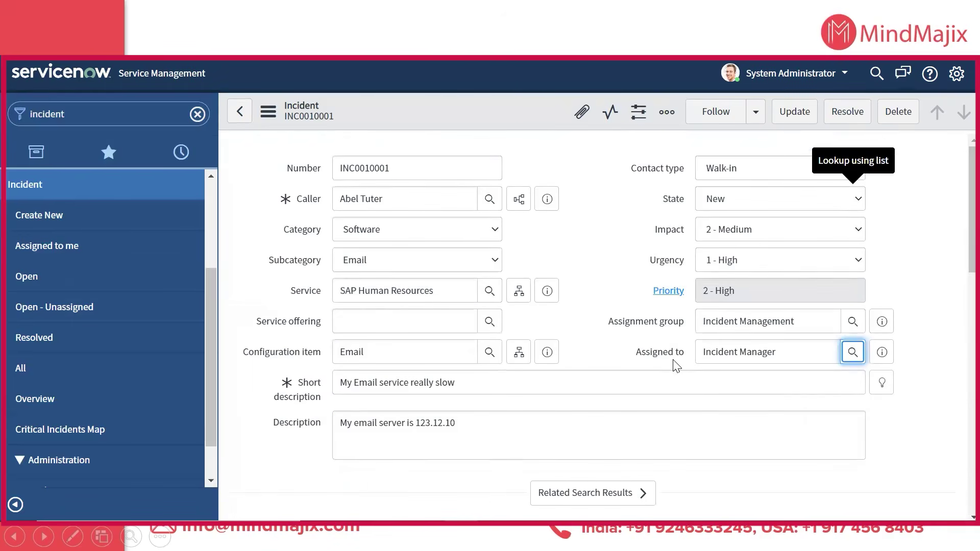
pyautogui.rightClick(504, 108)
pyautogui.click(792, 110)
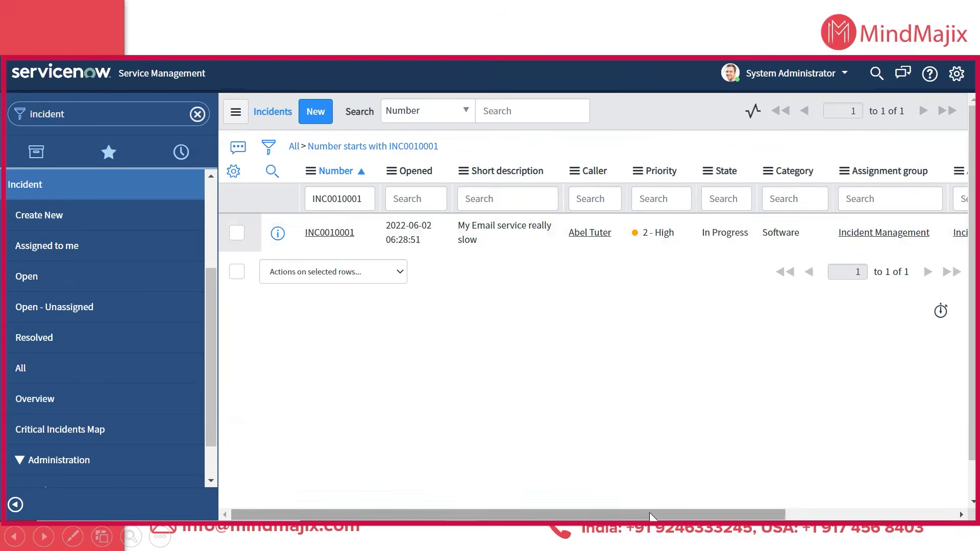
pyautogui.moveTo(649, 515); pyautogui.dragTo(753, 513)
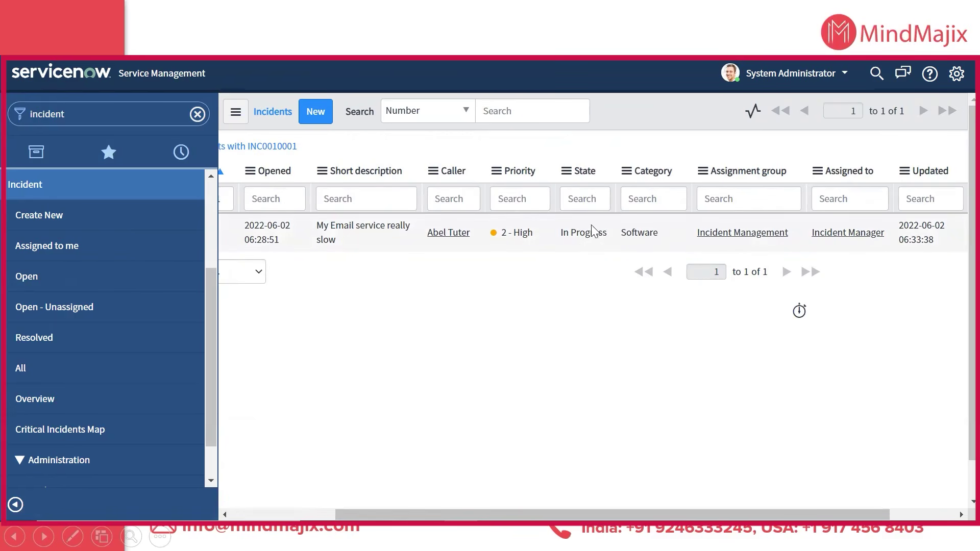
# Step: Impersonate the Incident Manager user, searching the user list for "incident"
pyautogui.click(800, 73)
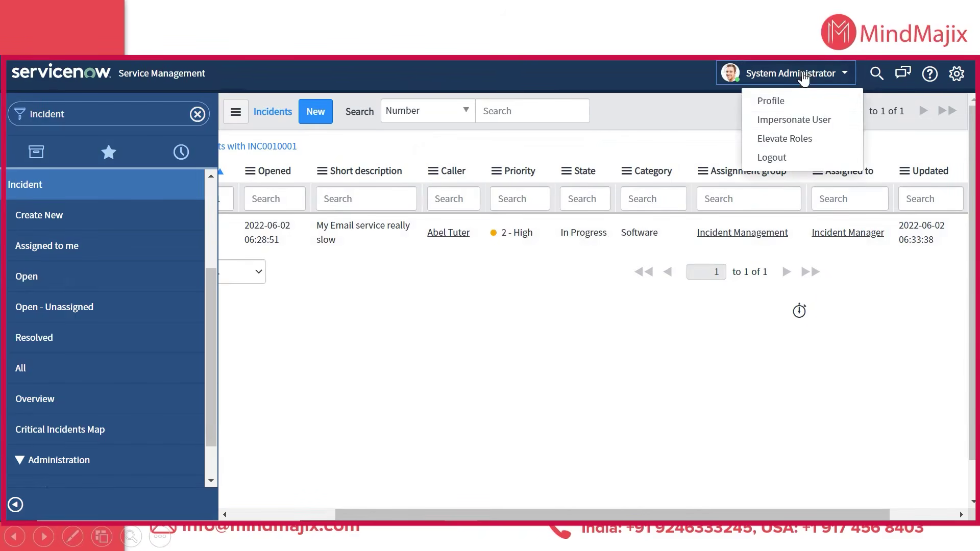
pyautogui.click(792, 119)
pyautogui.click(401, 143)
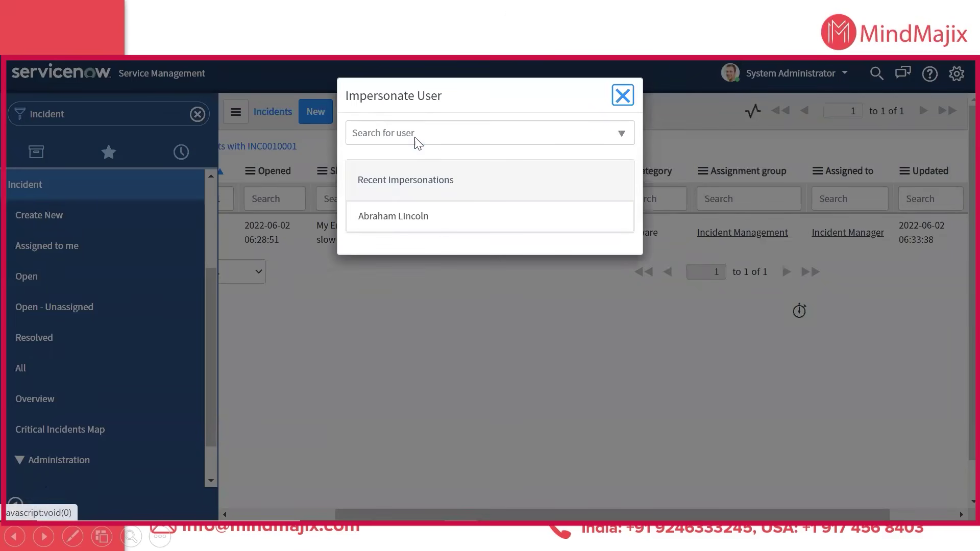
pyautogui.write('inci')
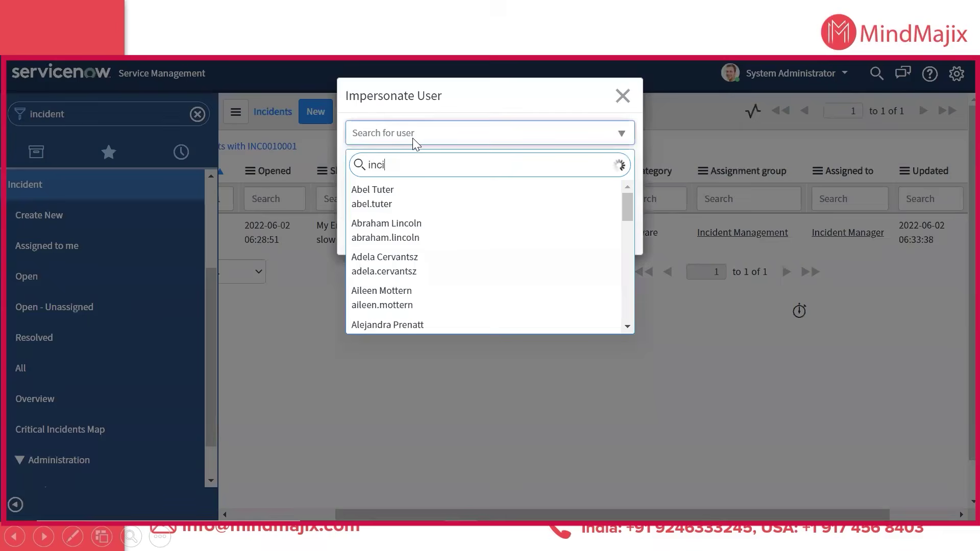
pyautogui.write('dent')
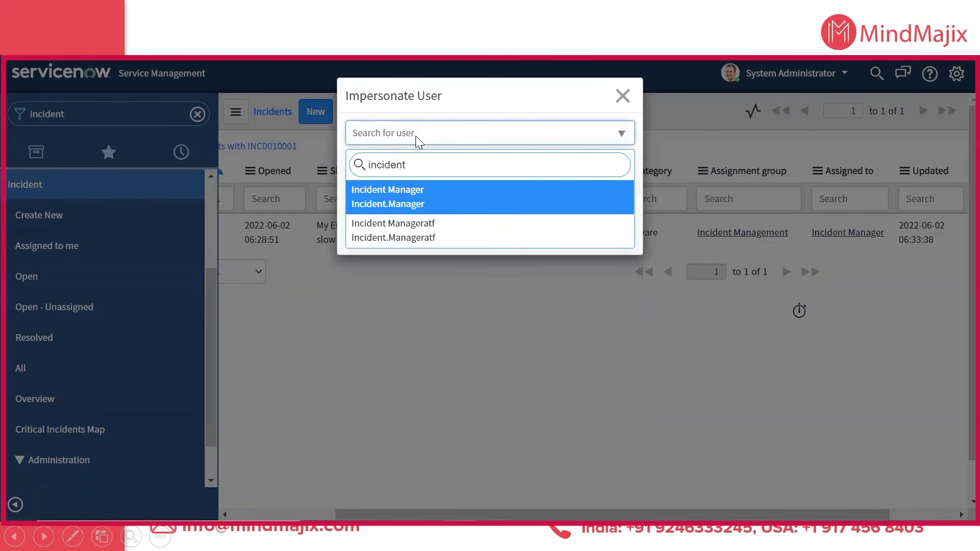
pyautogui.click(426, 190)
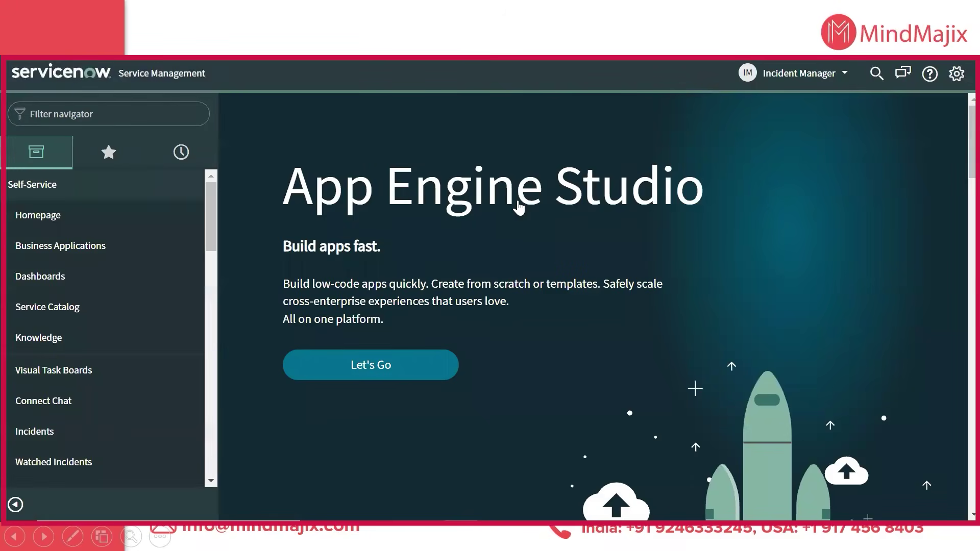
# Step: Filter the navigator by "incident" and open the incidents assigned to me
pyautogui.click(57, 114)
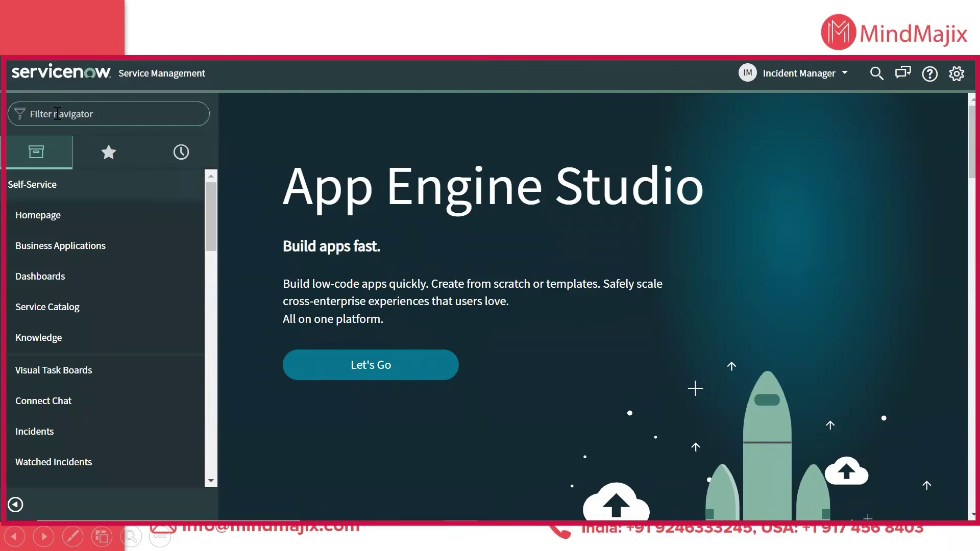
pyautogui.write('incident')
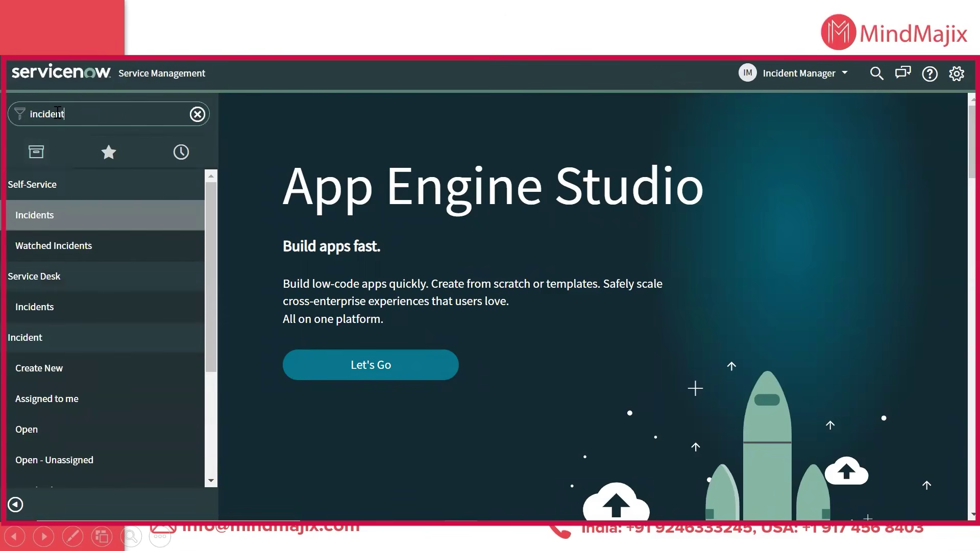
pyautogui.click(59, 400)
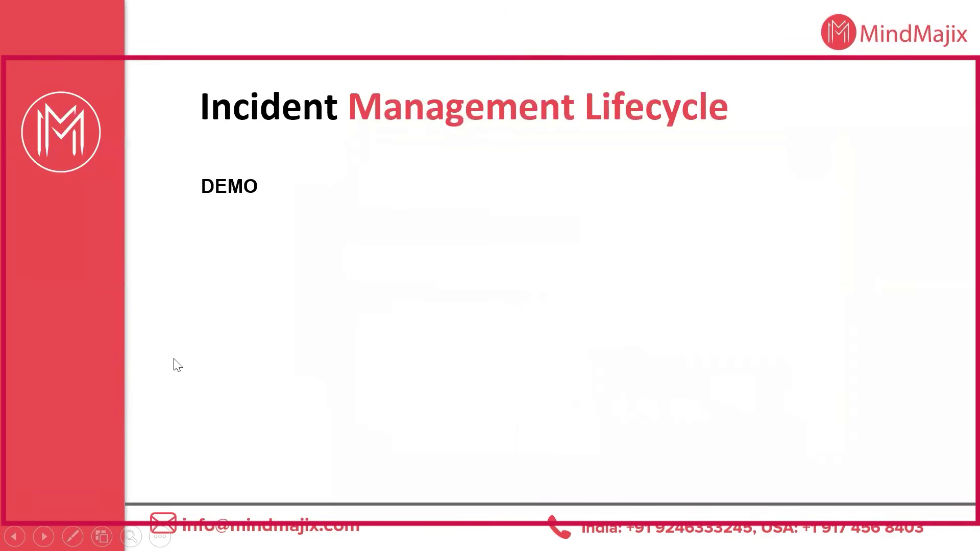
pyautogui.click(209, 357)
pyautogui.click(210, 357)
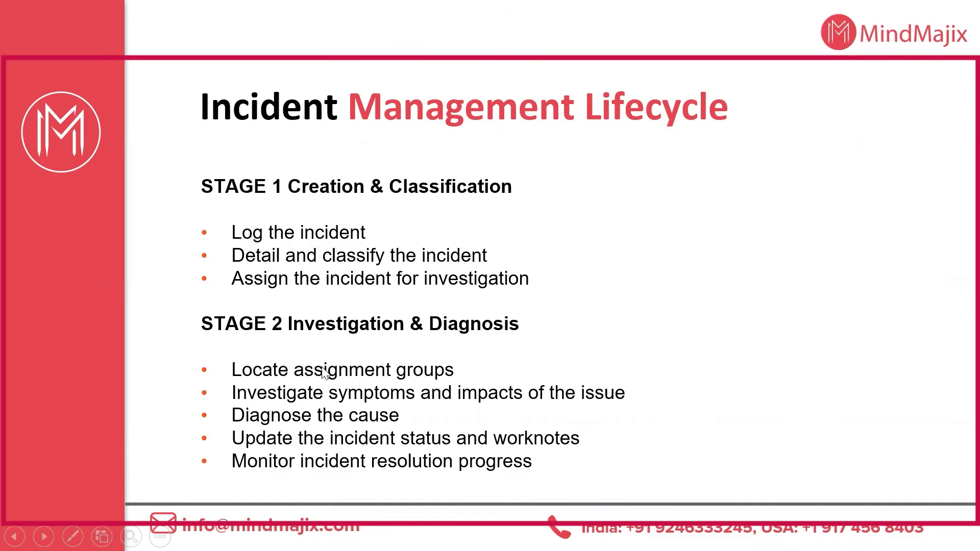
# Step: Switch back to the incident in ServiceNow and post the work note "Checking with demo team , if there is an issue"
pyautogui.hotkey('alt', 'Tab')
pyautogui.hotkey('alt', 'Tab')
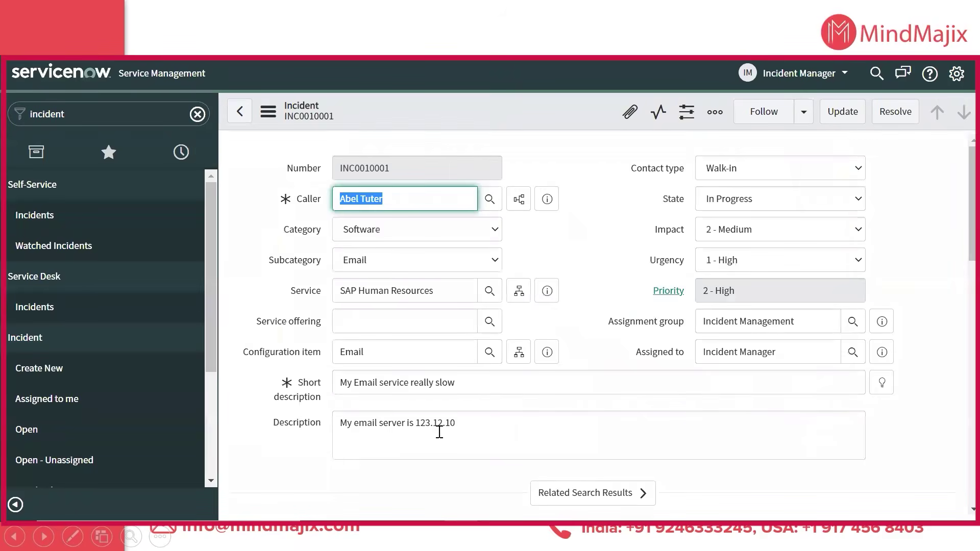
pyautogui.scroll(-2, 451, 357)
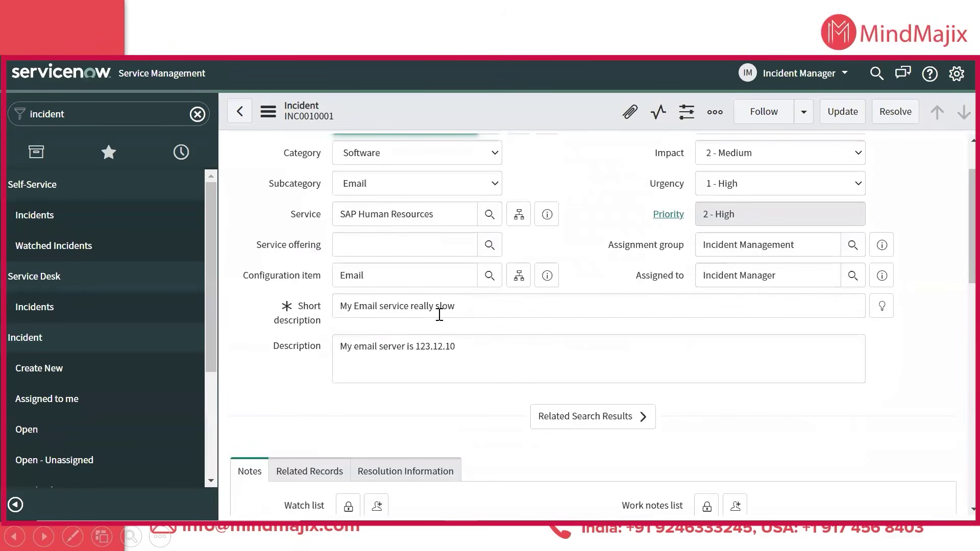
pyautogui.scroll(-6, 439, 314)
pyautogui.click(367, 242)
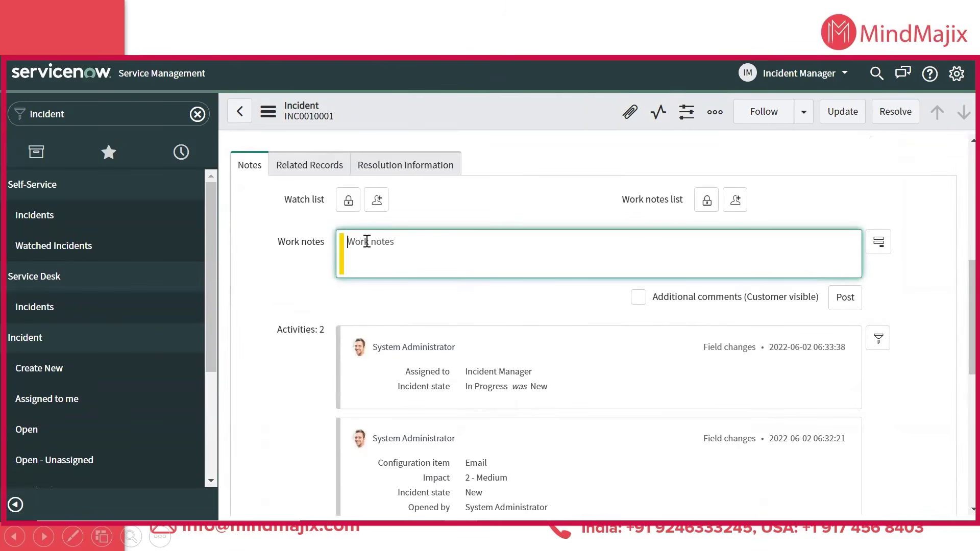
pyautogui.write('Checking with demo team , if there is an issue')
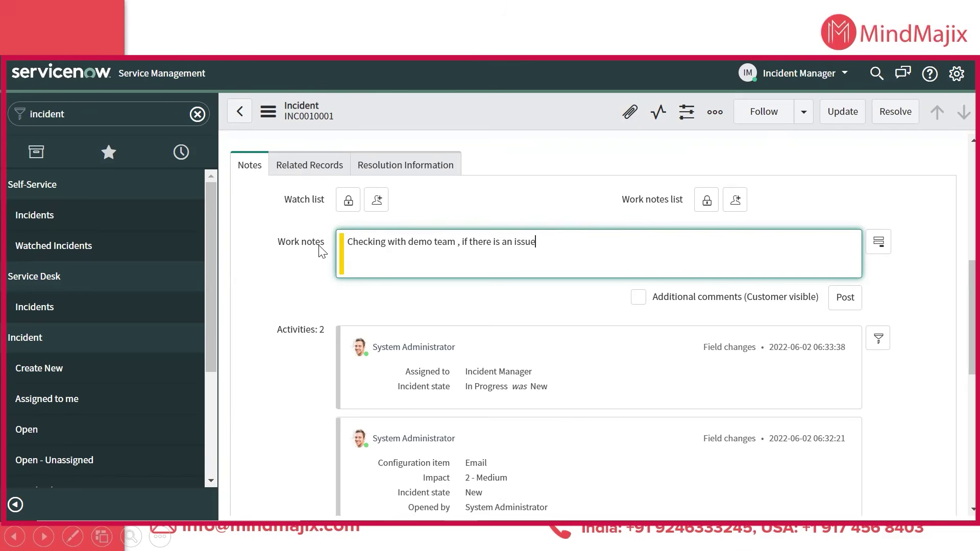
pyautogui.click(839, 302)
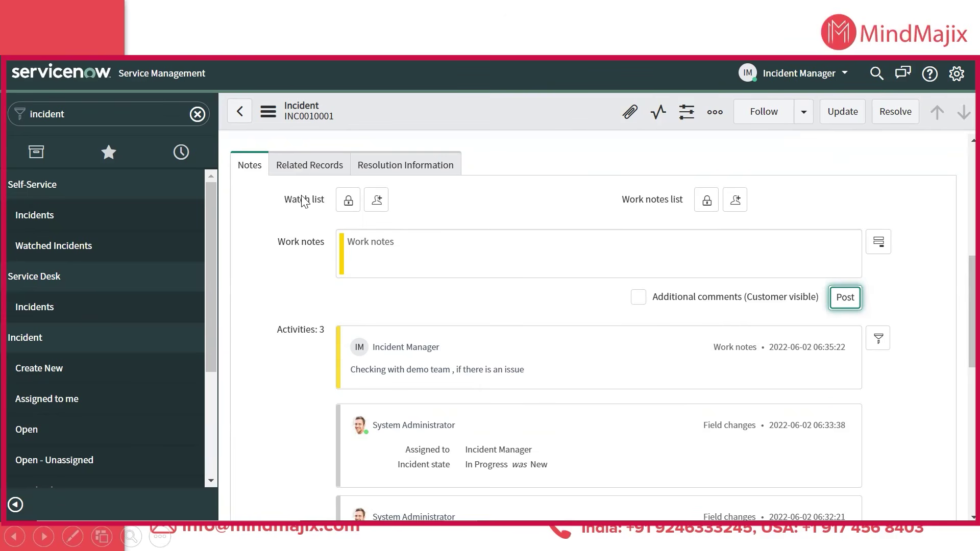
# Step: Add the second user from the user lookup and the impersonated Incident Manager to the incident's watch list
pyautogui.moveTo(305, 204)
pyautogui.click(356, 209)
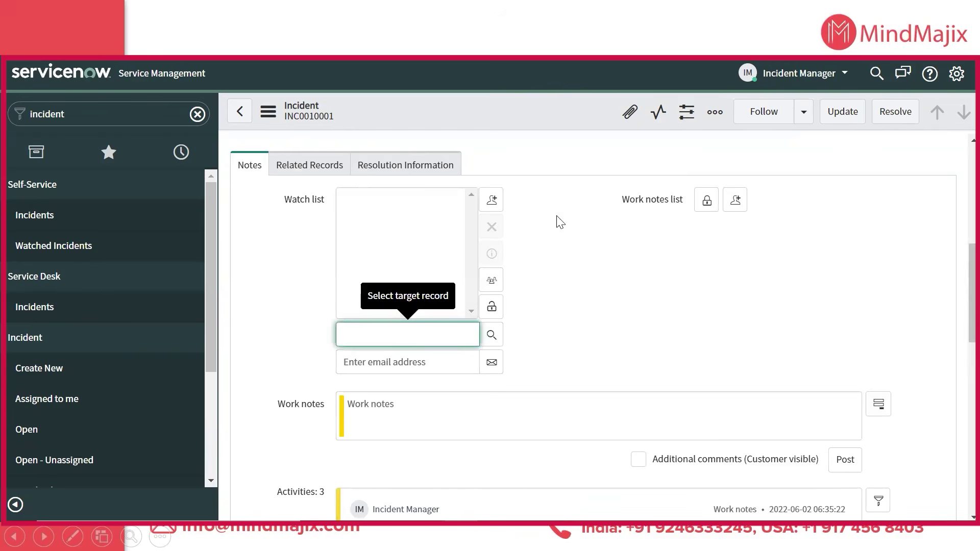
pyautogui.click(493, 337)
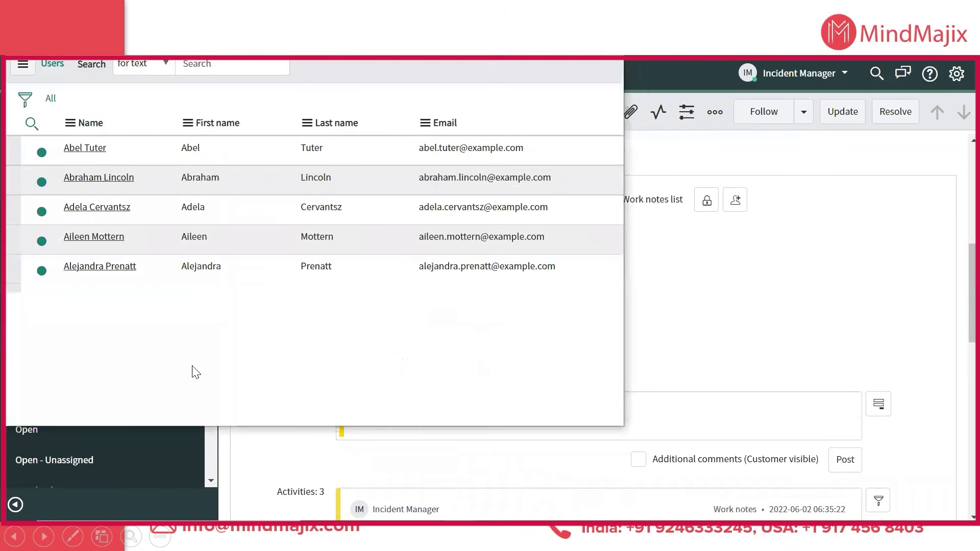
pyautogui.click(87, 180)
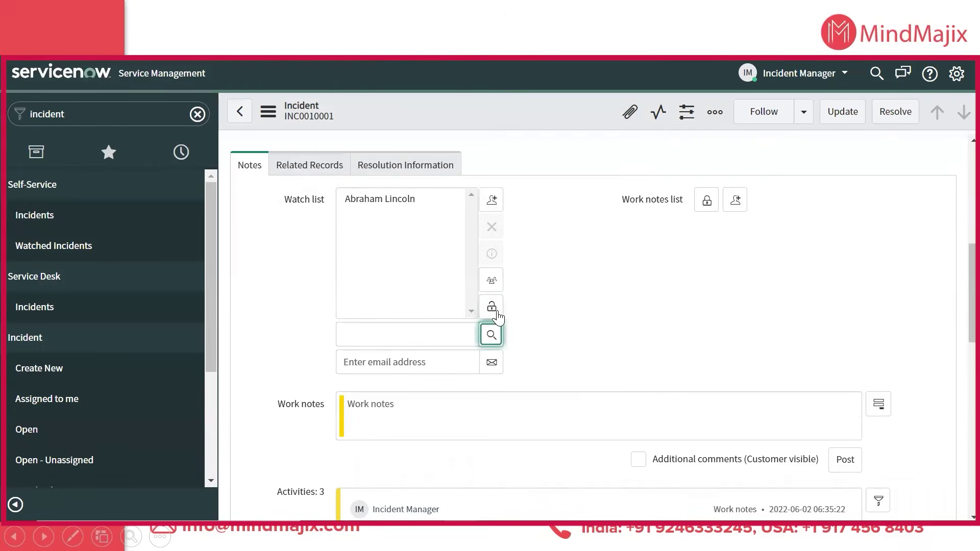
pyautogui.click(496, 313)
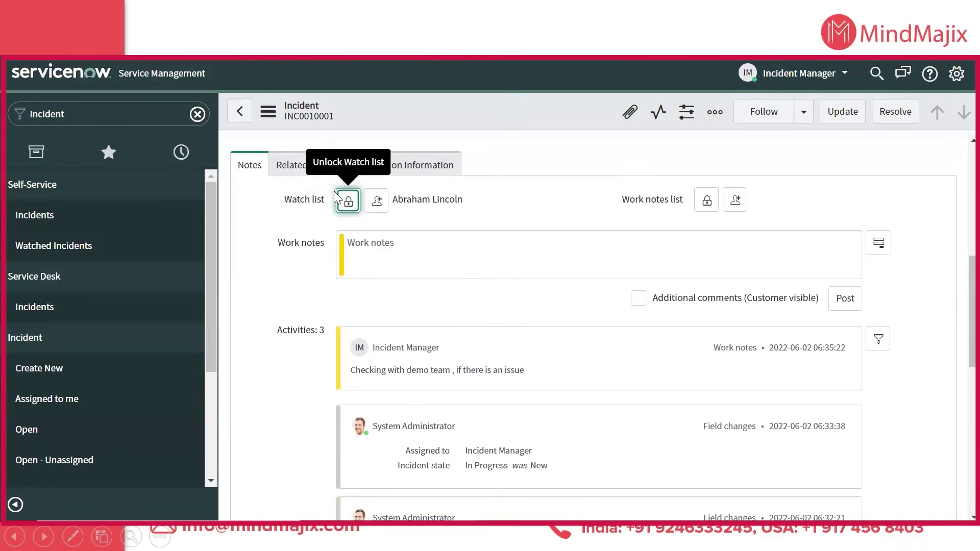
pyautogui.click(383, 212)
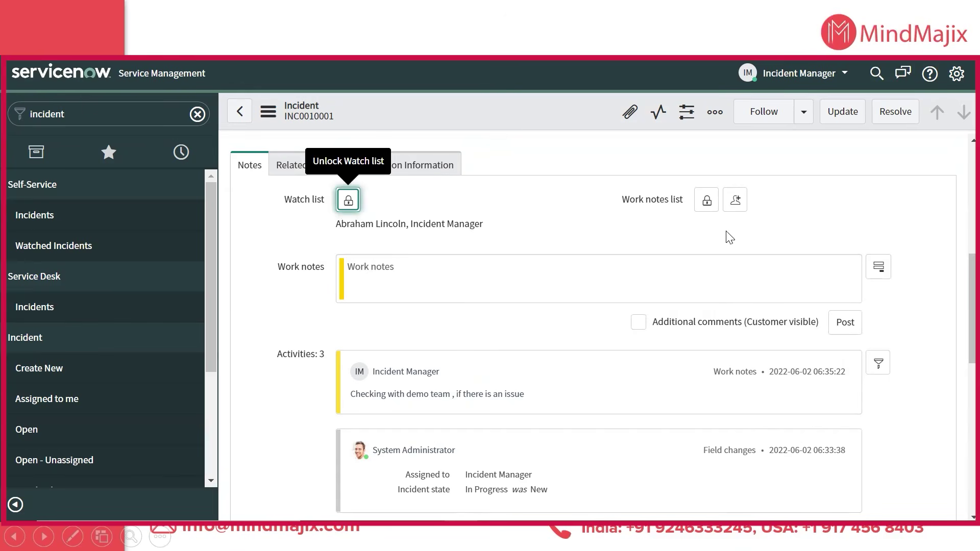
# Step: Add Incident Manager and the fifth user from the user lookup to the work notes list, and lock the list
pyautogui.click(735, 202)
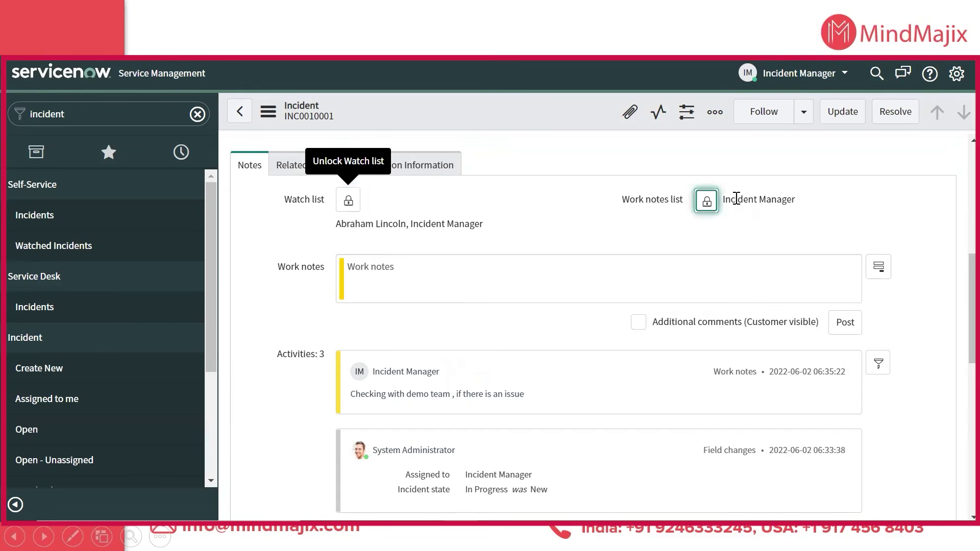
pyautogui.click(707, 202)
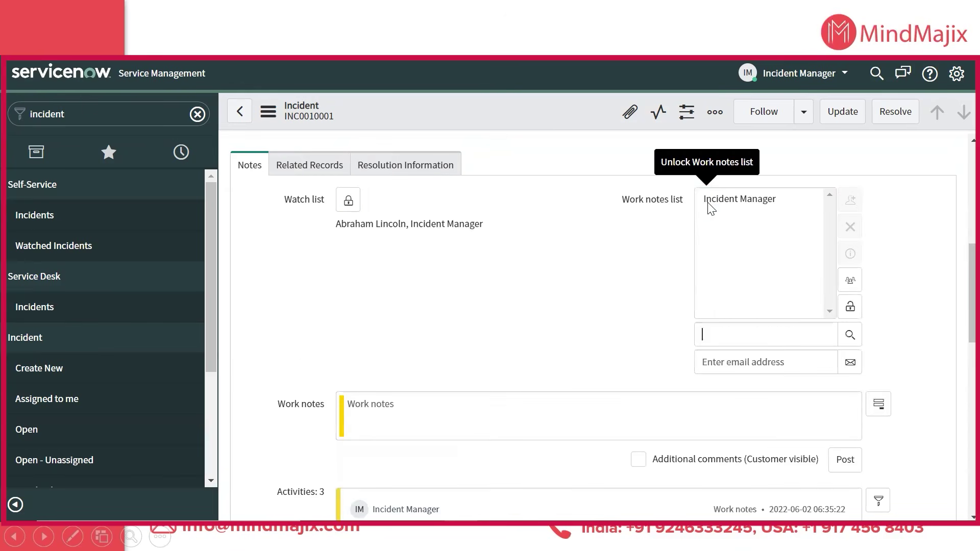
pyautogui.click(849, 335)
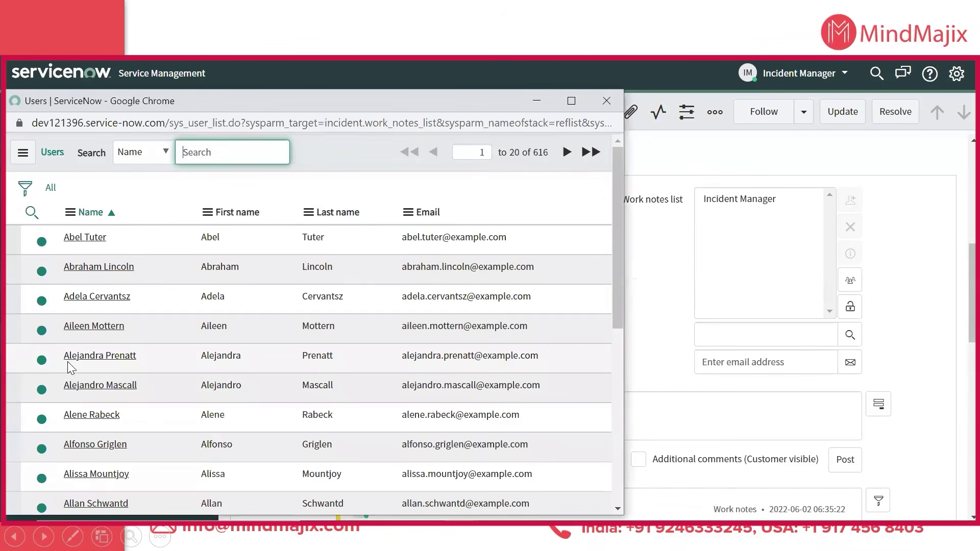
pyautogui.click(91, 356)
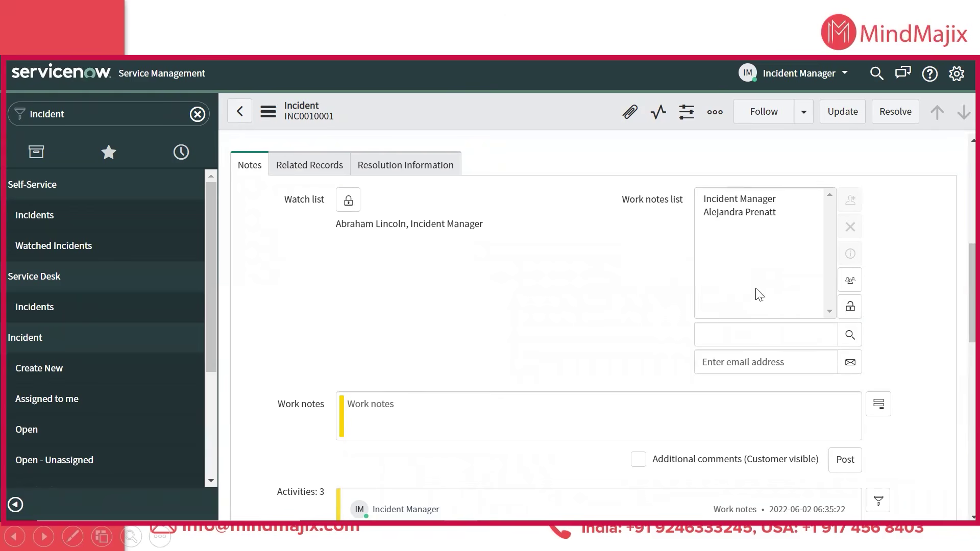
pyautogui.click(842, 313)
# Step: Review the incident's notes and activities, and save the record without leaving the form
pyautogui.scroll(-3, 475, 332)
pyautogui.scroll(2, 347, 301)
pyautogui.click(438, 207)
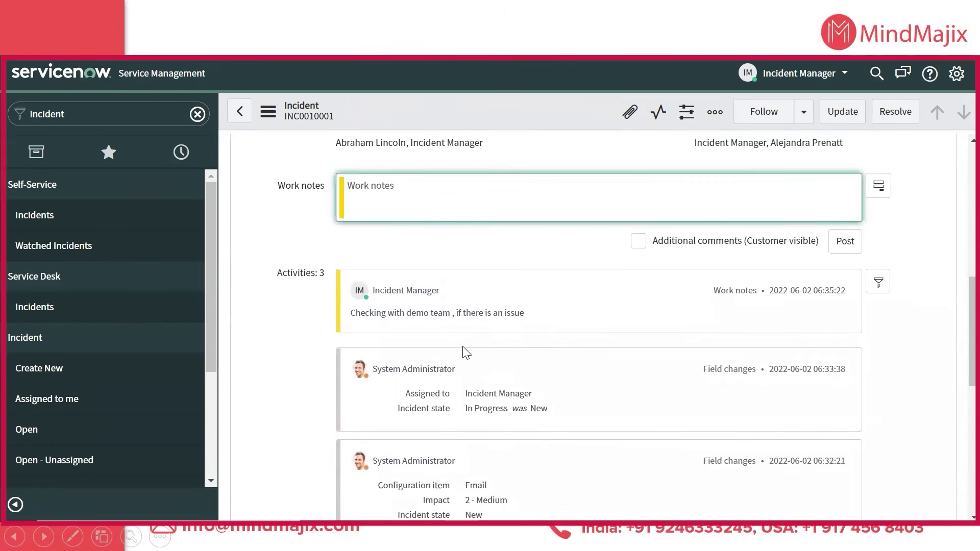
pyautogui.scroll(-5, 466, 352)
pyautogui.scroll(10, 461, 351)
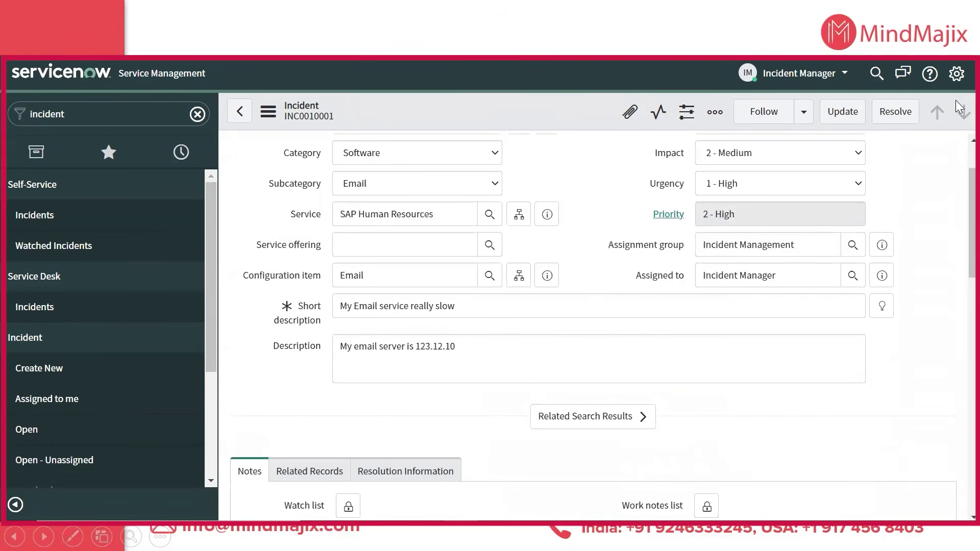
pyautogui.rightClick(507, 107)
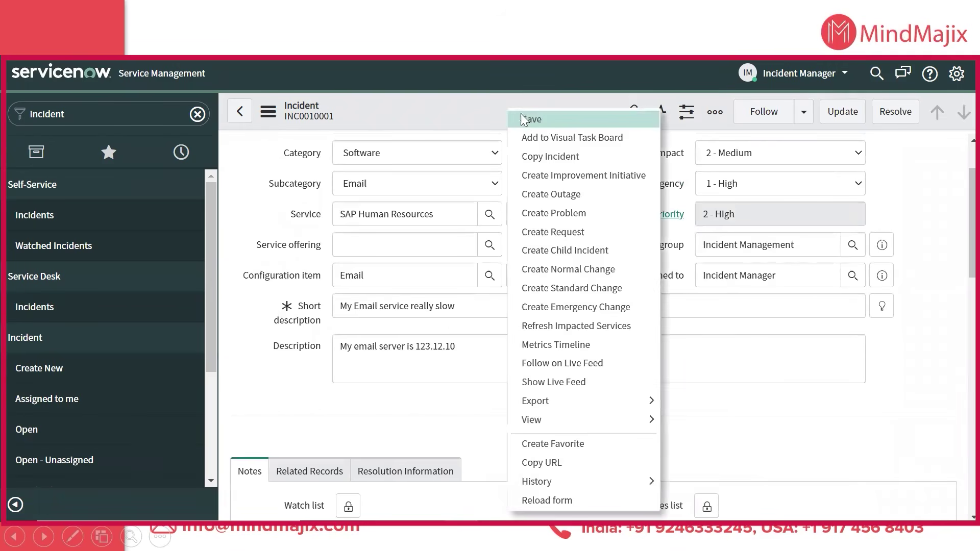
pyautogui.click(529, 119)
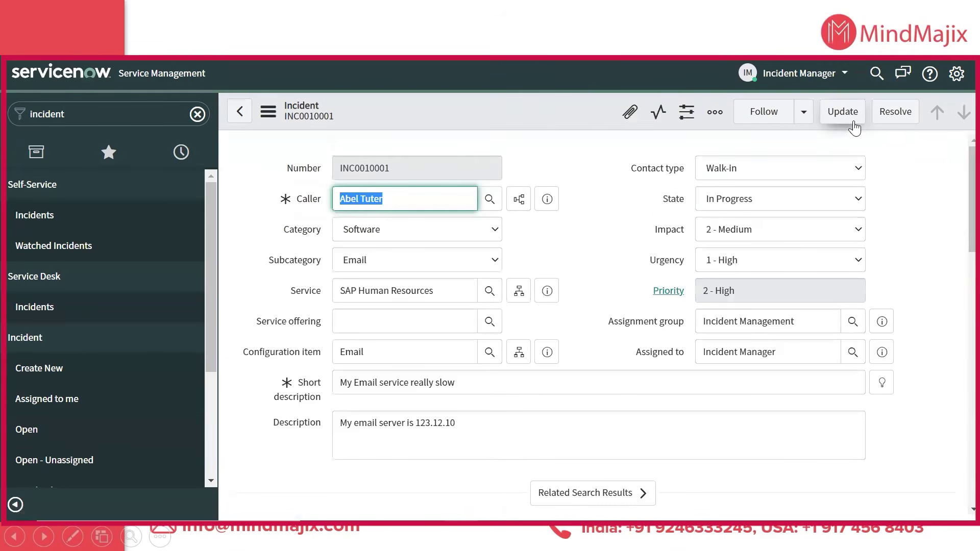
# Step: Examine the incident's related lists: Task SLAs, Affected CIs, Impacted Services/CIs and Child Incidents
pyautogui.scroll(-10, 575, 255)
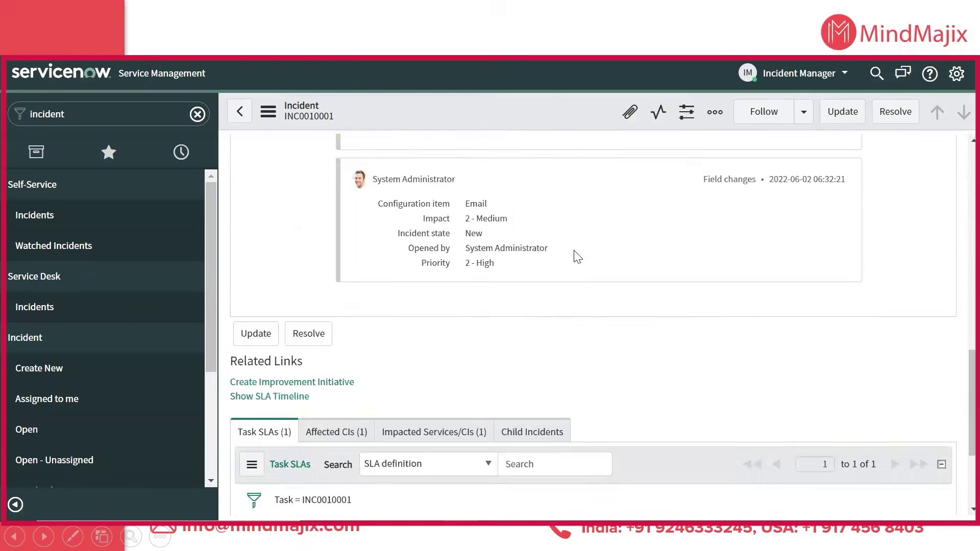
pyautogui.scroll(-4, 578, 257)
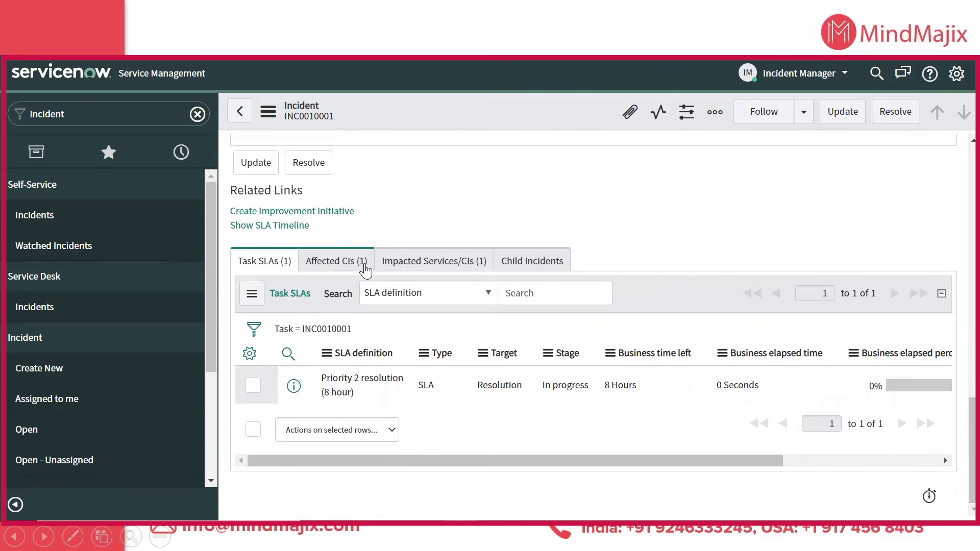
pyautogui.click(434, 262)
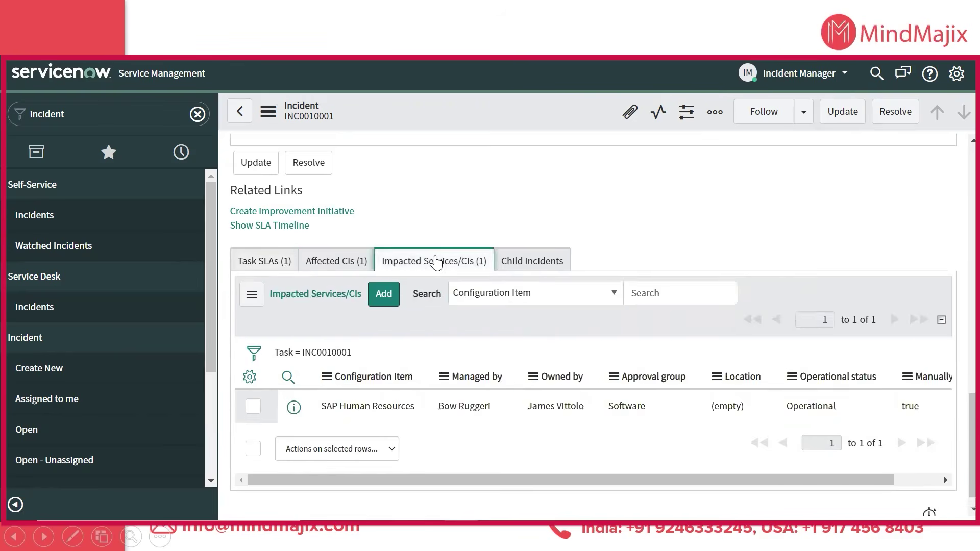
pyautogui.click(553, 266)
pyautogui.click(255, 286)
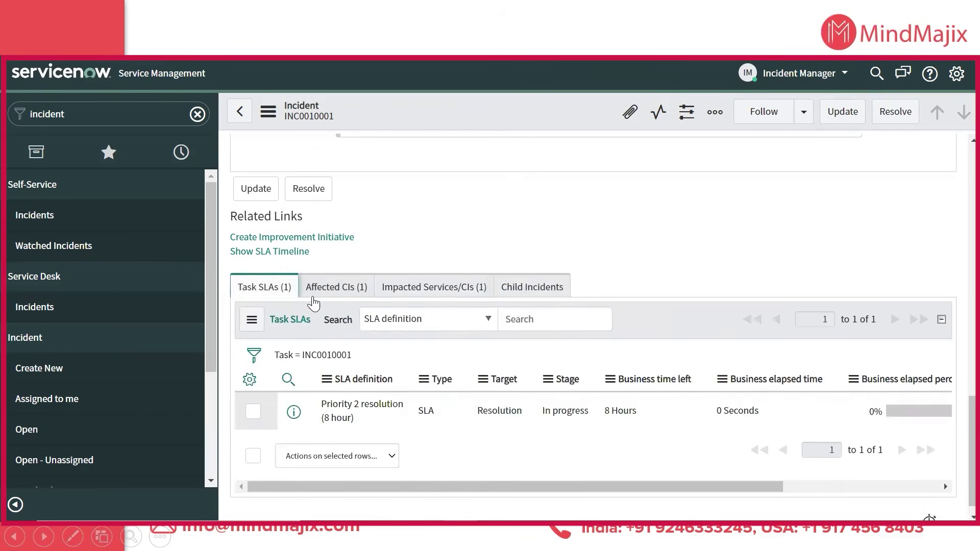
pyautogui.click(337, 291)
pyautogui.click(432, 290)
pyautogui.click(274, 291)
pyautogui.click(345, 292)
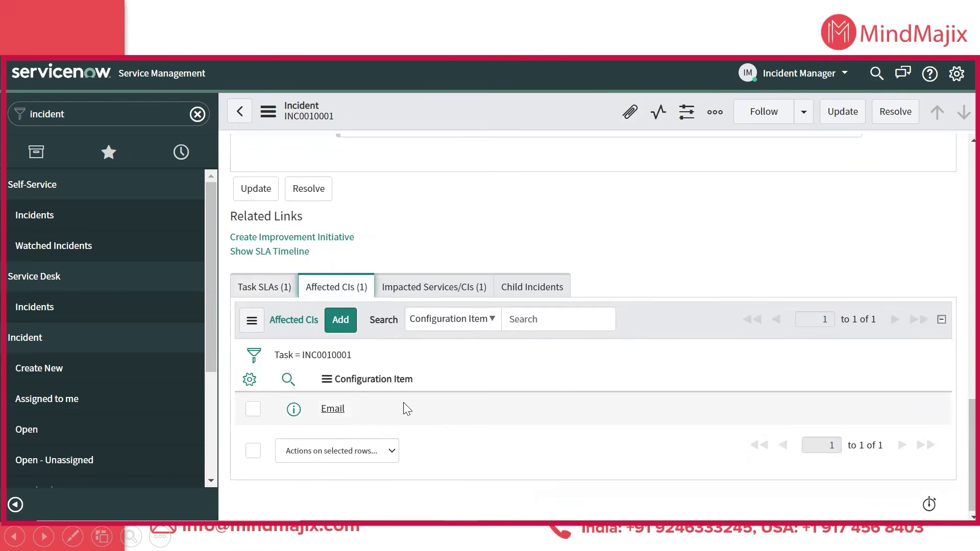
# Step: Recheck the incident's Impacted Services/CIs, Affected CIs, Child Incidents and Task SLAs lists
pyautogui.click(432, 286)
pyautogui.click(342, 288)
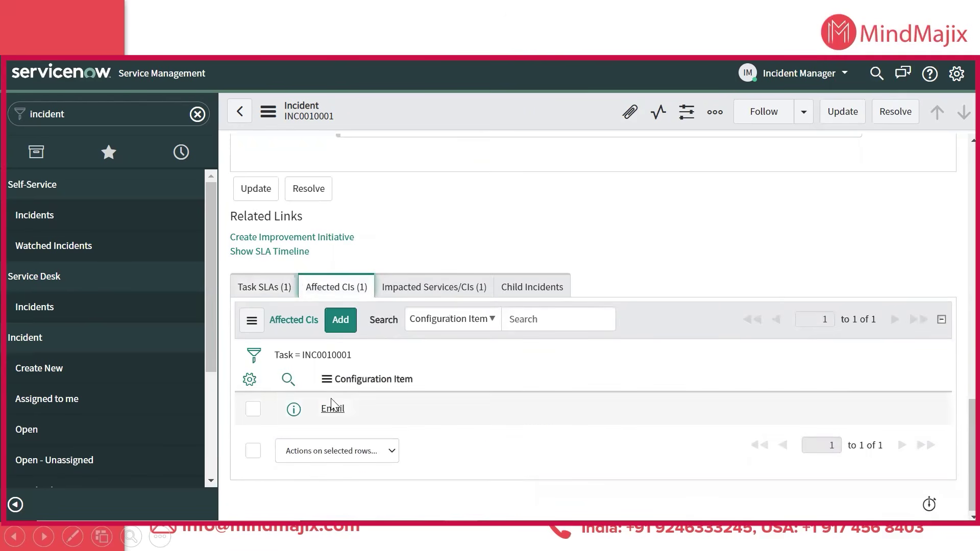
pyautogui.click(445, 286)
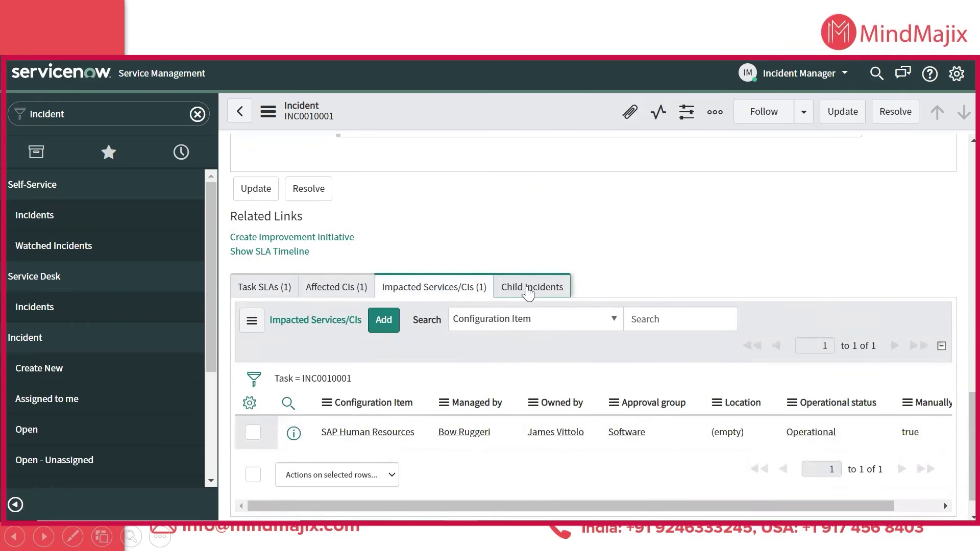
pyautogui.click(528, 287)
pyautogui.click(247, 284)
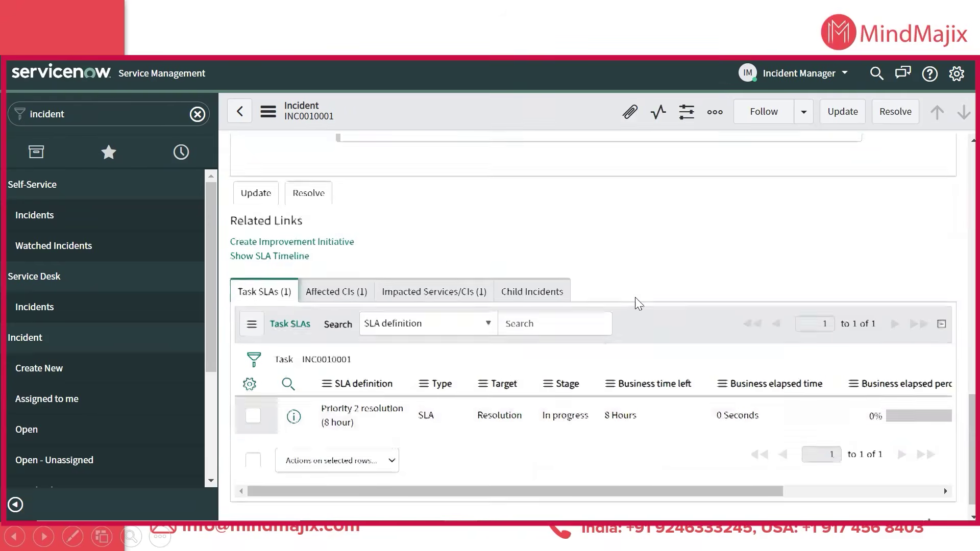
# Step: Post "Found the issue , restarted the email server . Issue resolved." on the incident as a customer-visible additional comment
pyautogui.scroll(8, 634, 299)
pyautogui.scroll(4, 635, 299)
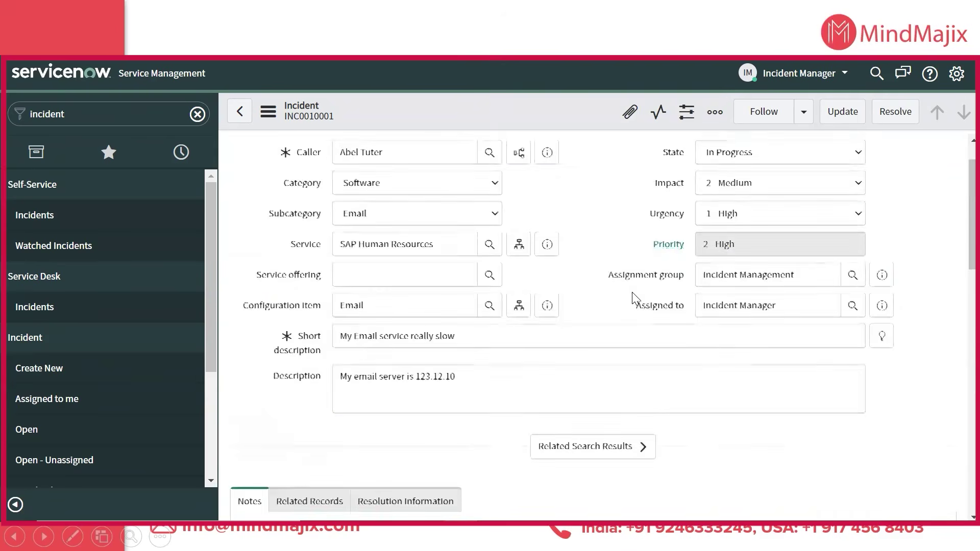
pyautogui.scroll(-4, 631, 292)
pyautogui.click(490, 391)
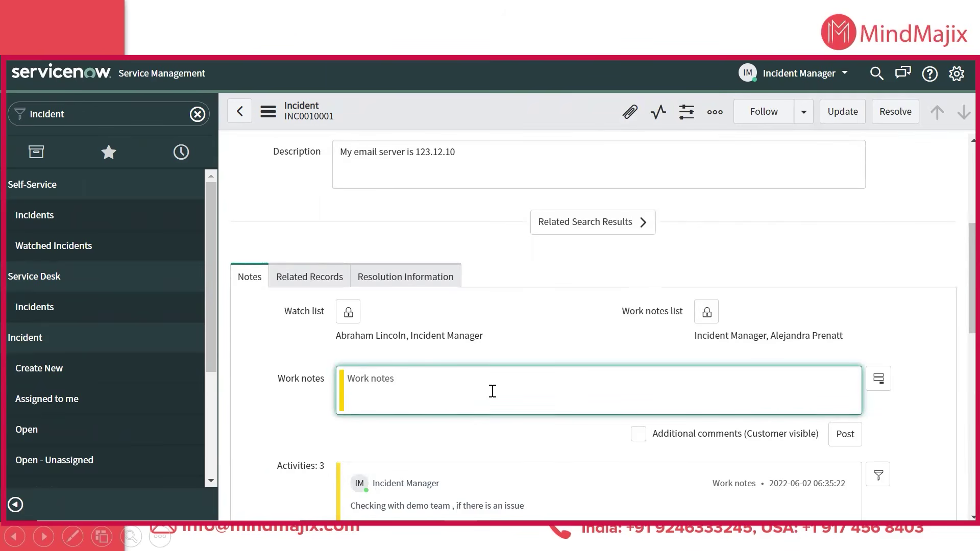
pyautogui.write('Found the issue , restarted the email server ')
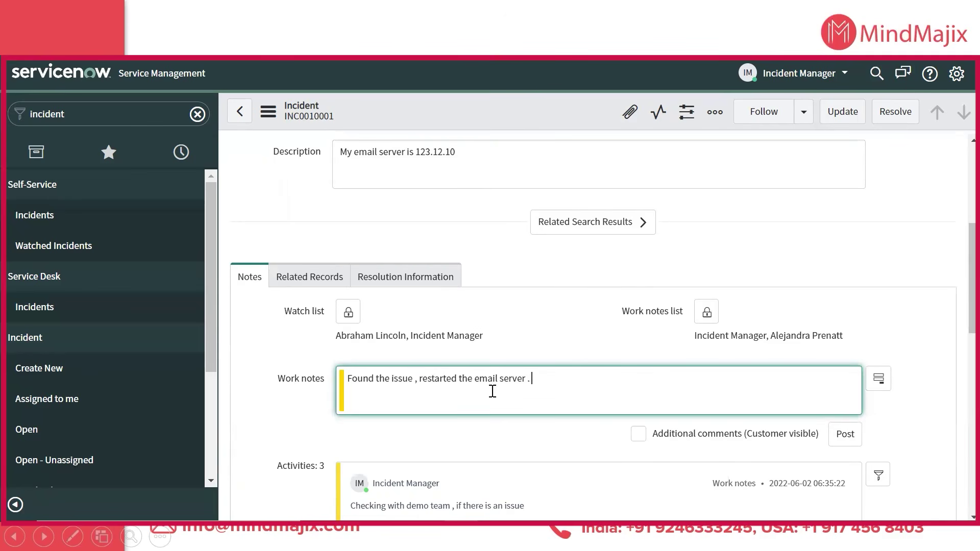
pyautogui.write('Issue resolved.')
pyautogui.click(638, 434)
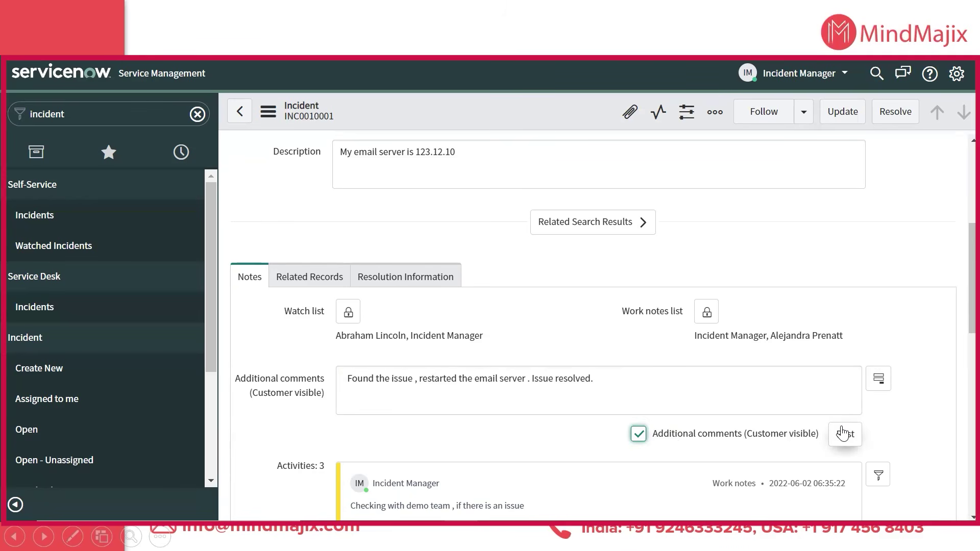
pyautogui.scroll(5, 825, 418)
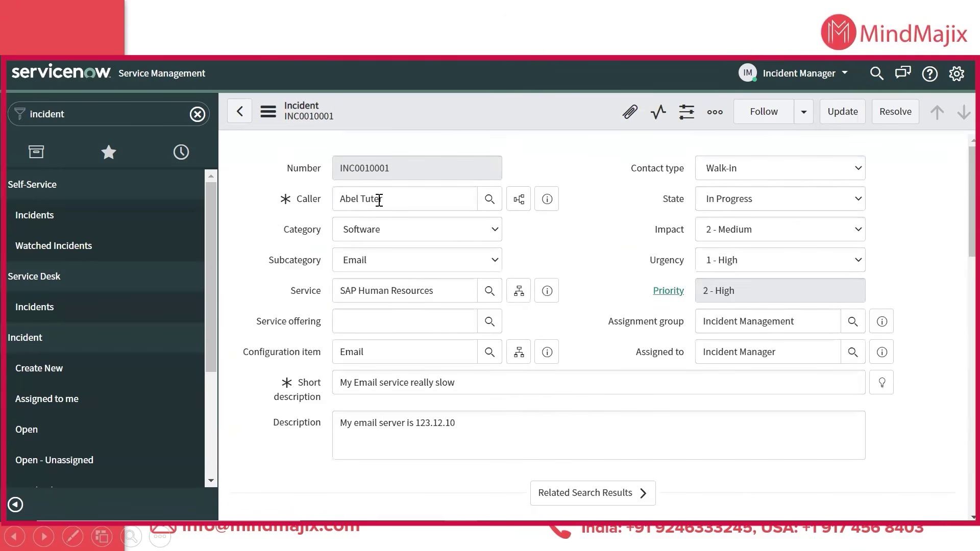
pyautogui.scroll(-5, 379, 199)
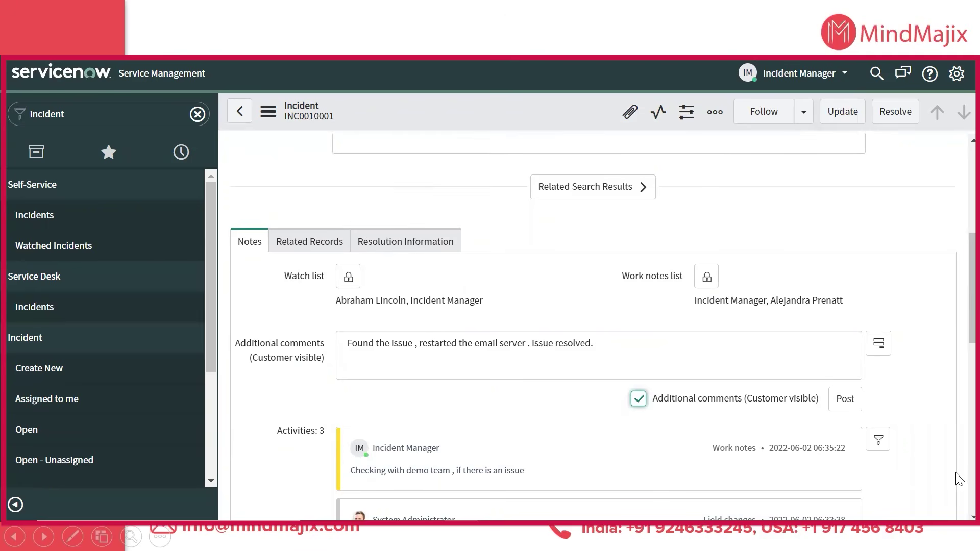
pyautogui.click(845, 399)
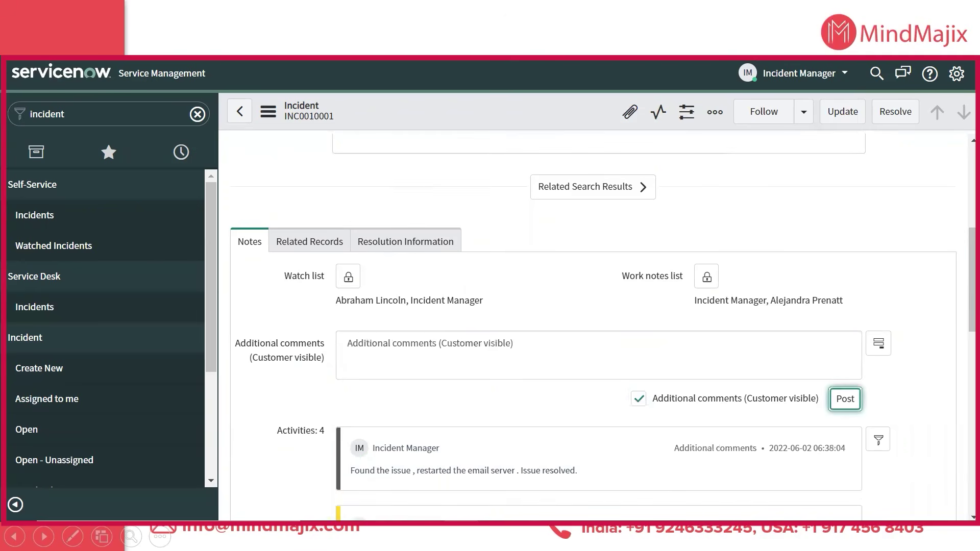
# Step: Set the incident's state to On Hold with Awaiting Change as the on hold reason
pyautogui.moveTo(542, 517)
pyautogui.scroll(5, 781, 255)
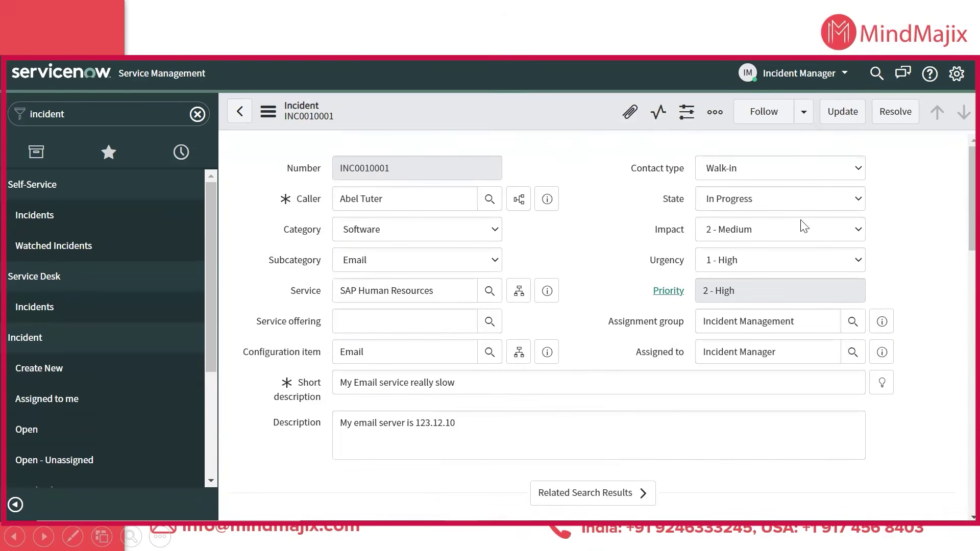
pyautogui.click(793, 198)
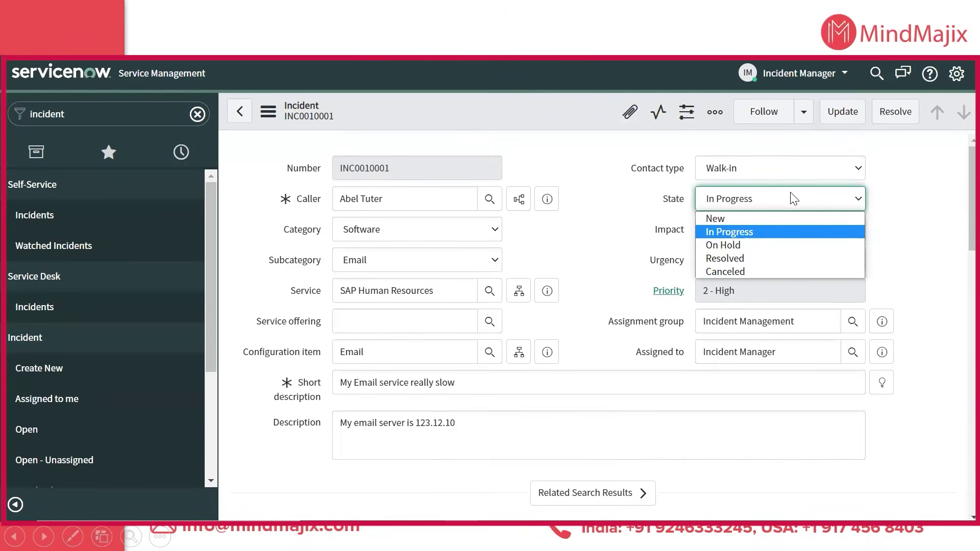
pyautogui.click(754, 245)
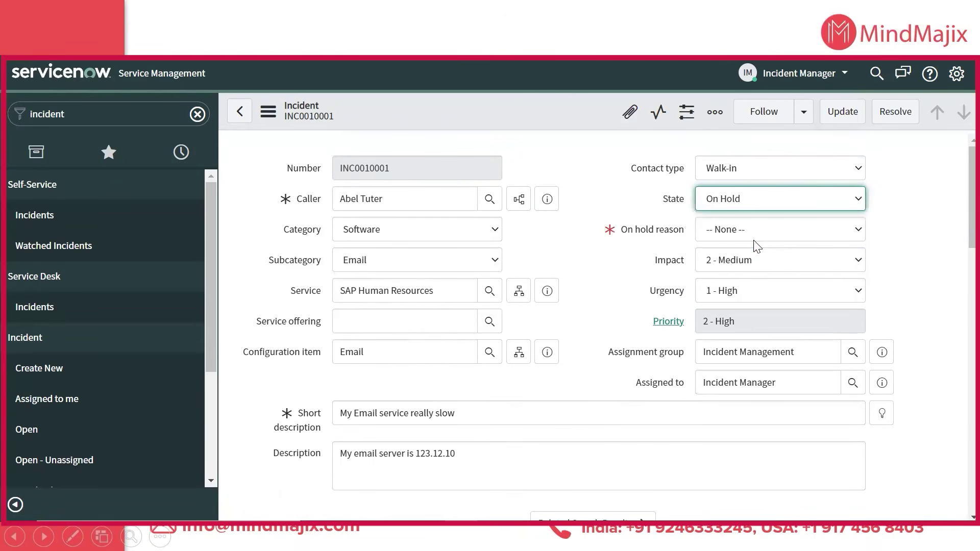
pyautogui.click(757, 228)
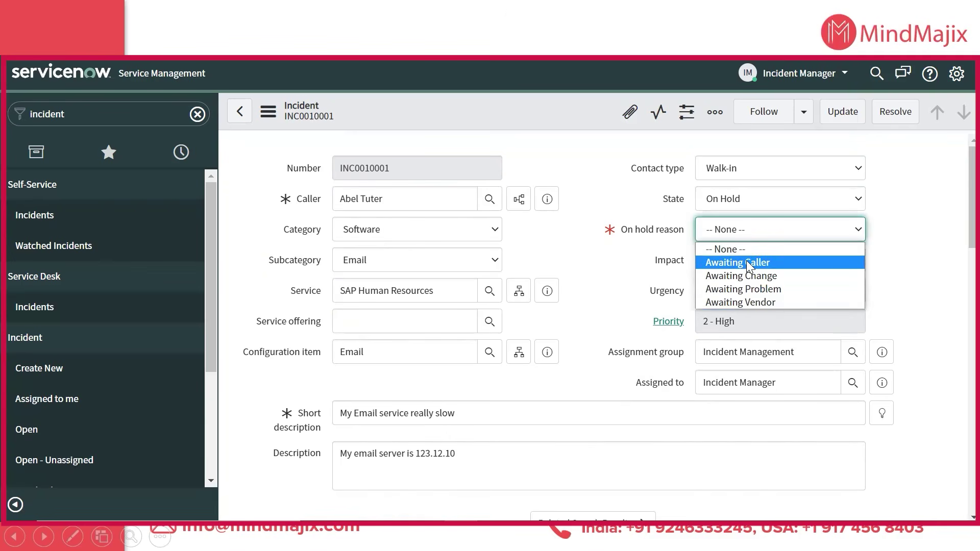
pyautogui.press('Down')
pyautogui.click(725, 270)
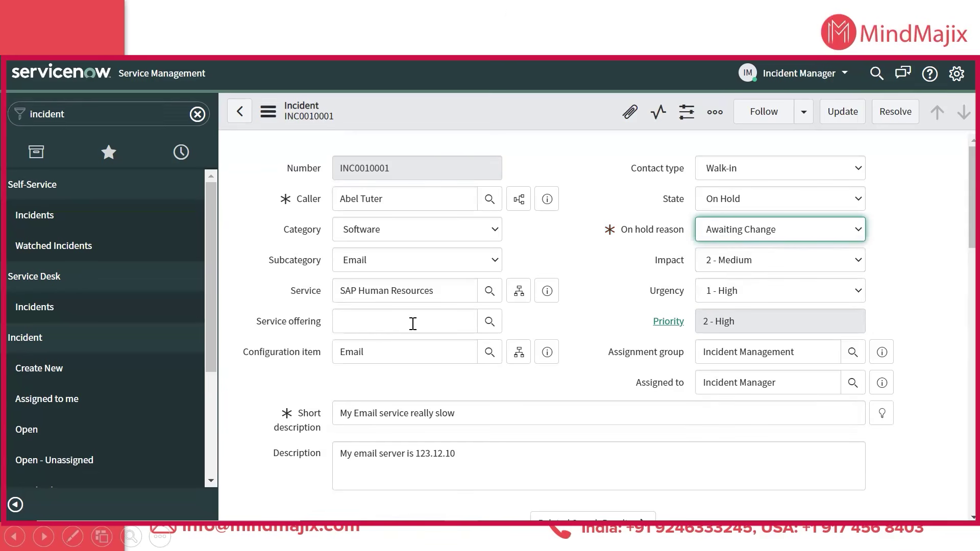
# Step: Examine the incident's Related Records fields, including Change Request, along with its Notes and Resolution Information sections
pyautogui.scroll(-6, 413, 323)
pyautogui.click(338, 273)
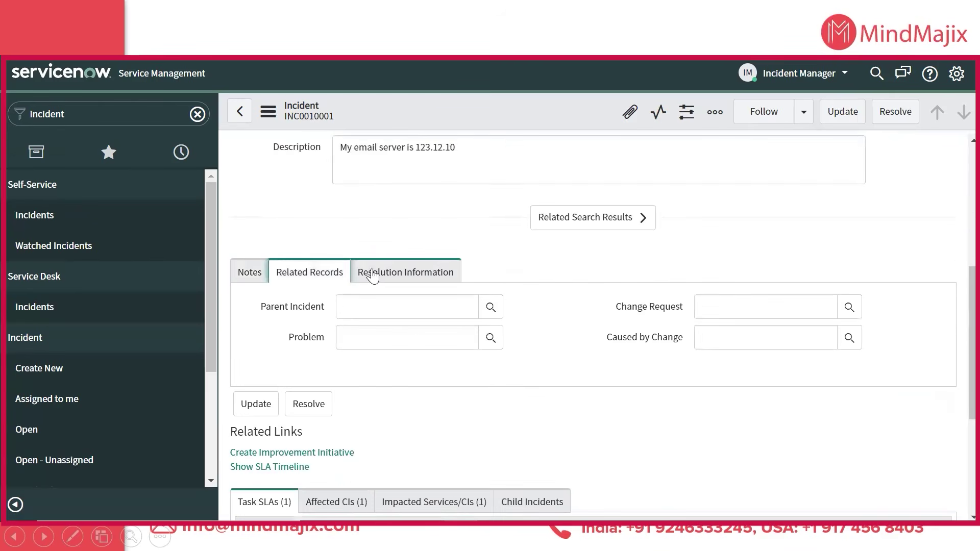
pyautogui.moveTo(677, 312); pyautogui.dragTo(672, 308)
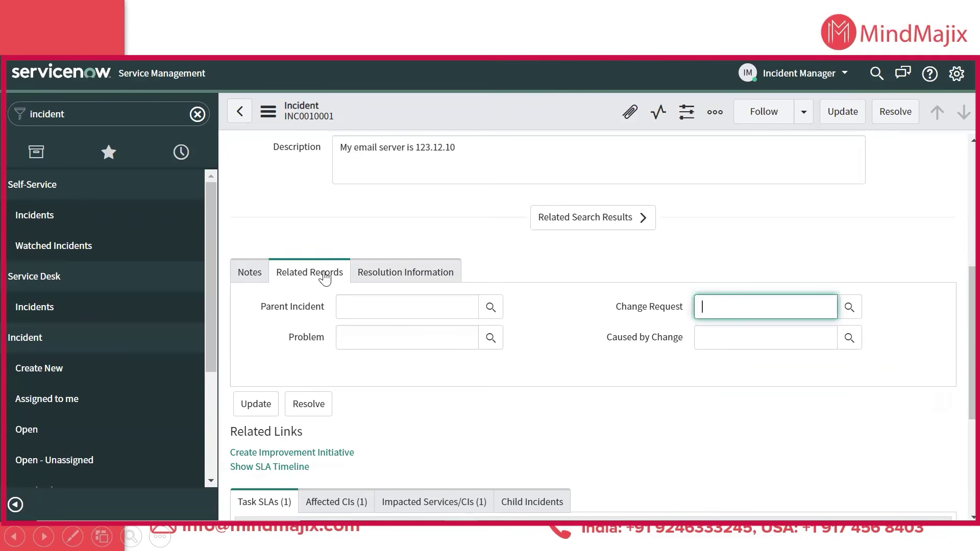
pyautogui.click(261, 275)
pyautogui.click(294, 277)
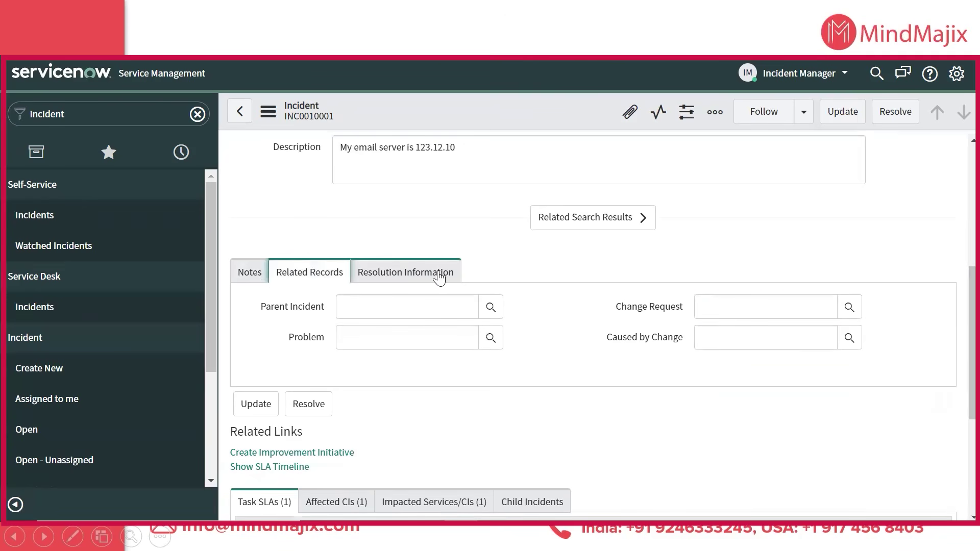
pyautogui.click(442, 276)
pyautogui.click(309, 281)
pyautogui.scroll(6, 558, 221)
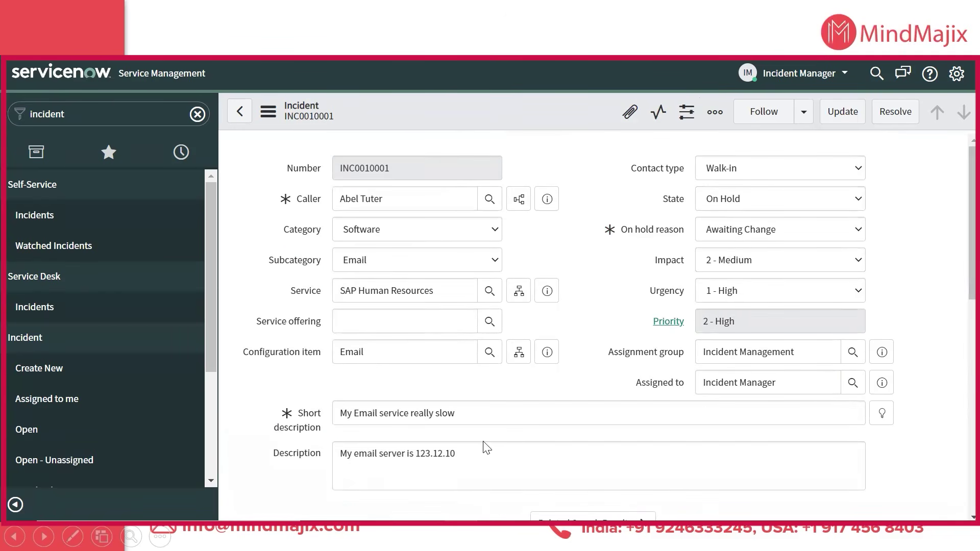
pyautogui.scroll(-6, 485, 255)
pyautogui.scroll(-2, 489, 266)
pyautogui.scroll(8, 505, 305)
pyautogui.scroll(-5, 564, 316)
pyautogui.click(732, 307)
# Step: Change the on hold reason to Awaiting Problem, and open and dismiss the lookup for the related problem record
pyautogui.scroll(5, 692, 421)
pyautogui.click(732, 233)
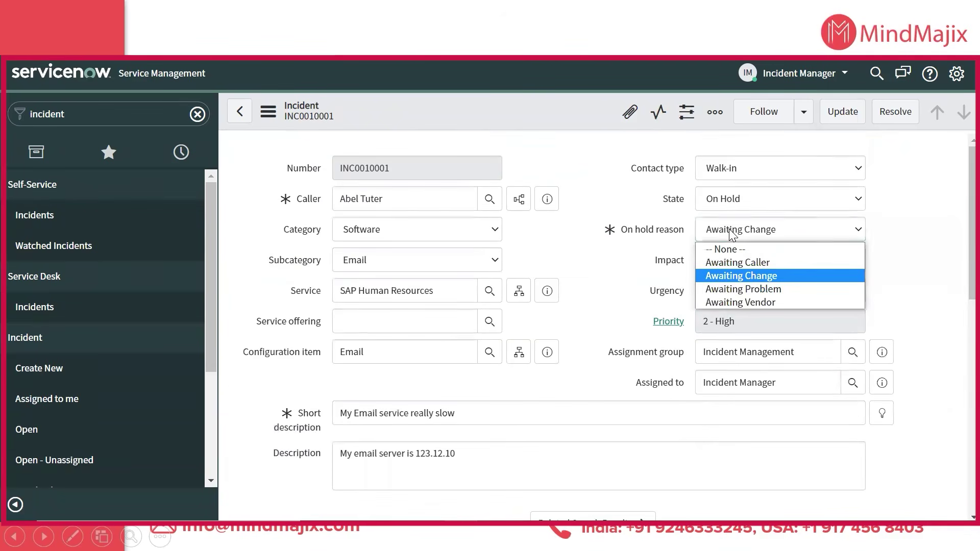
pyautogui.click(731, 293)
pyautogui.scroll(-5, 566, 342)
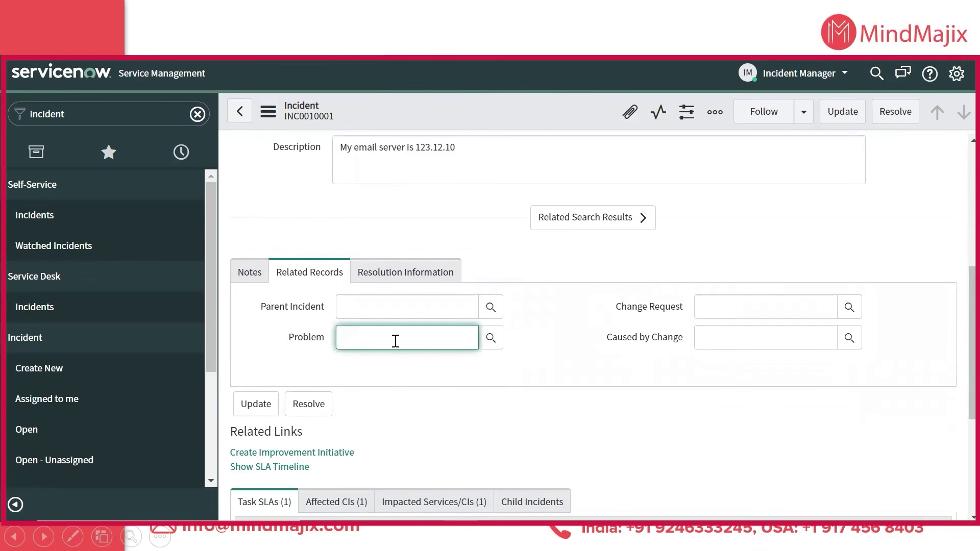
pyautogui.click(501, 344)
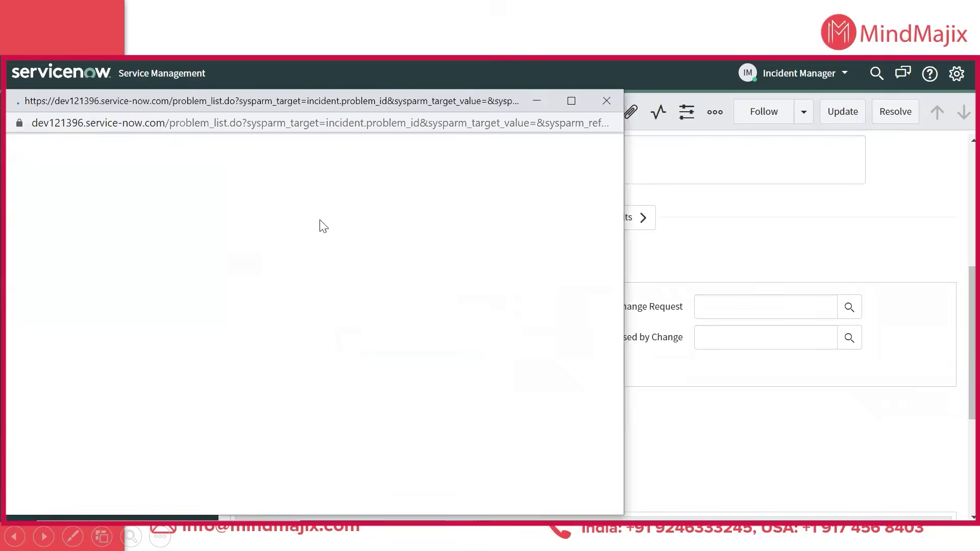
pyautogui.click(607, 100)
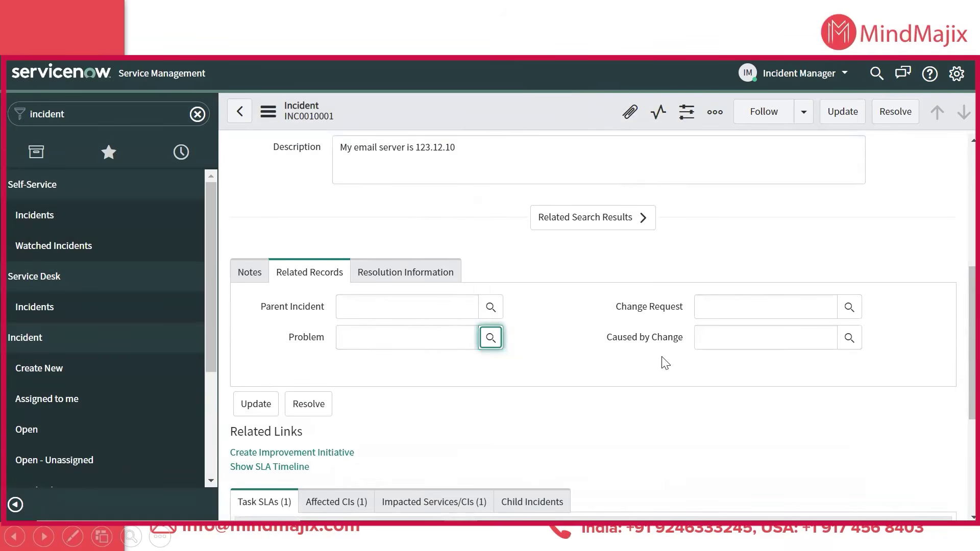
# Step: Change the incident's on hold reason to Awaiting Caller
pyautogui.scroll(6, 663, 361)
pyautogui.click(814, 235)
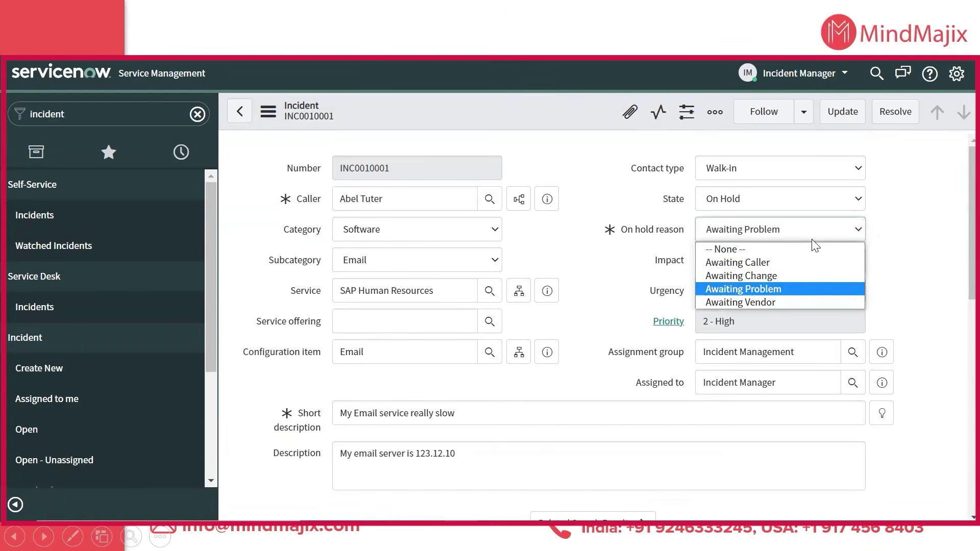
pyautogui.click(789, 260)
# Step: Enter "Awaiting your answer" as the mandatory customer-visible comment in the incident's notes
pyautogui.scroll(-10, 467, 313)
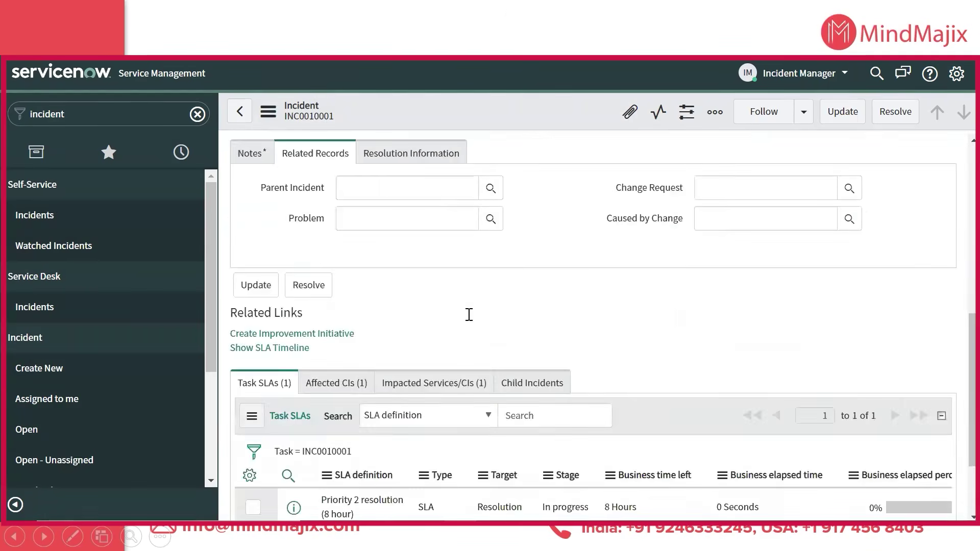
pyautogui.scroll(9, 285, 304)
pyautogui.scroll(-3, 236, 496)
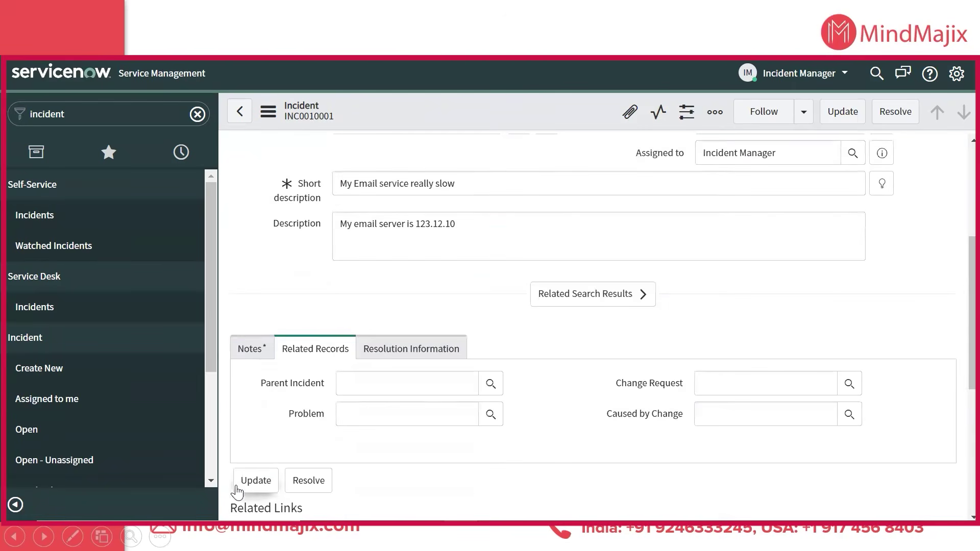
pyautogui.click(260, 350)
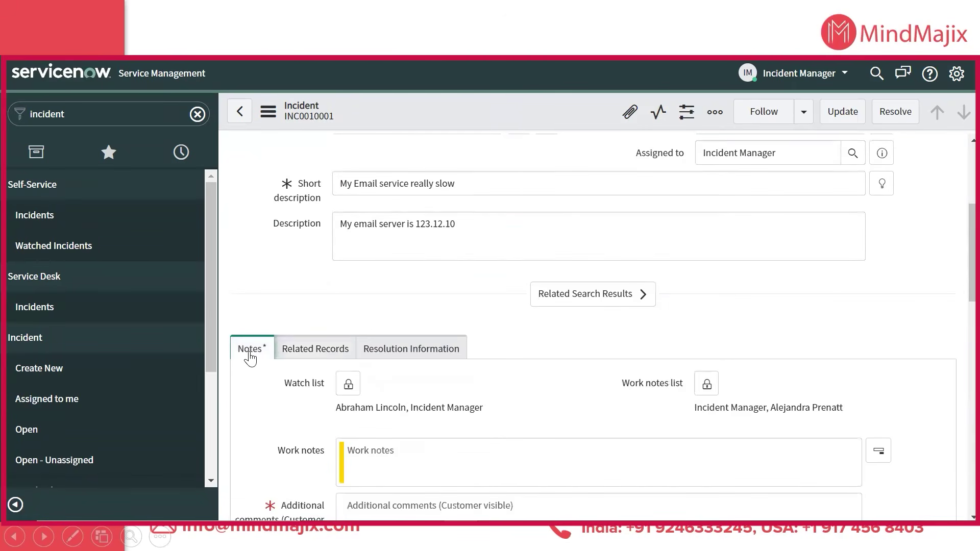
pyautogui.scroll(-2, 450, 513)
pyautogui.click(415, 444)
pyautogui.scroll(-3, 423, 456)
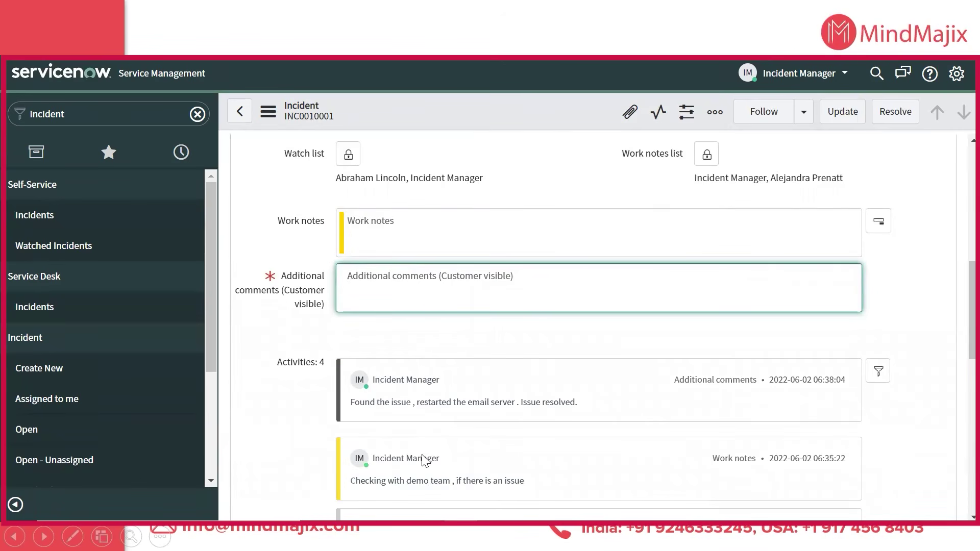
pyautogui.write('Awaiting y')
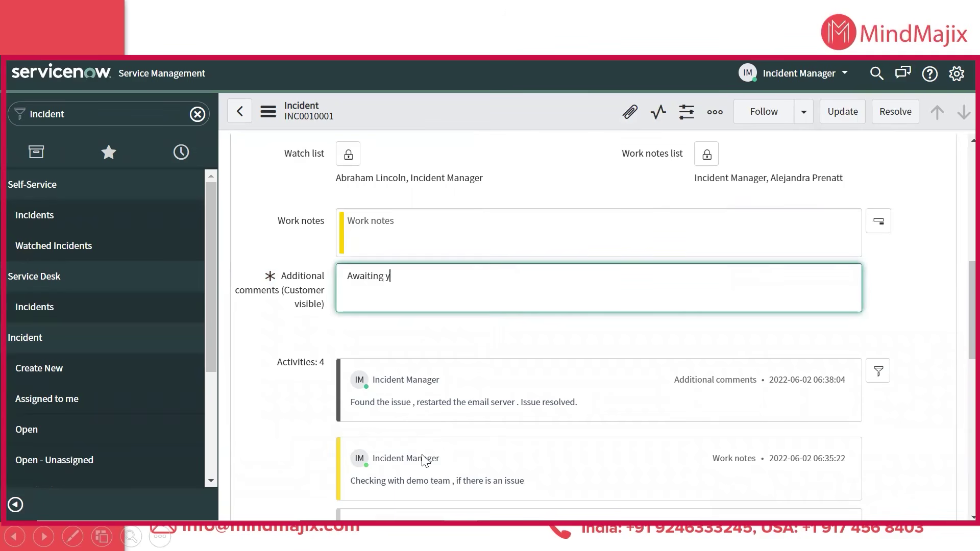
pyautogui.write('our answer')
# Step: Set the incident's state to Resolved
pyautogui.scroll(10, 390, 492)
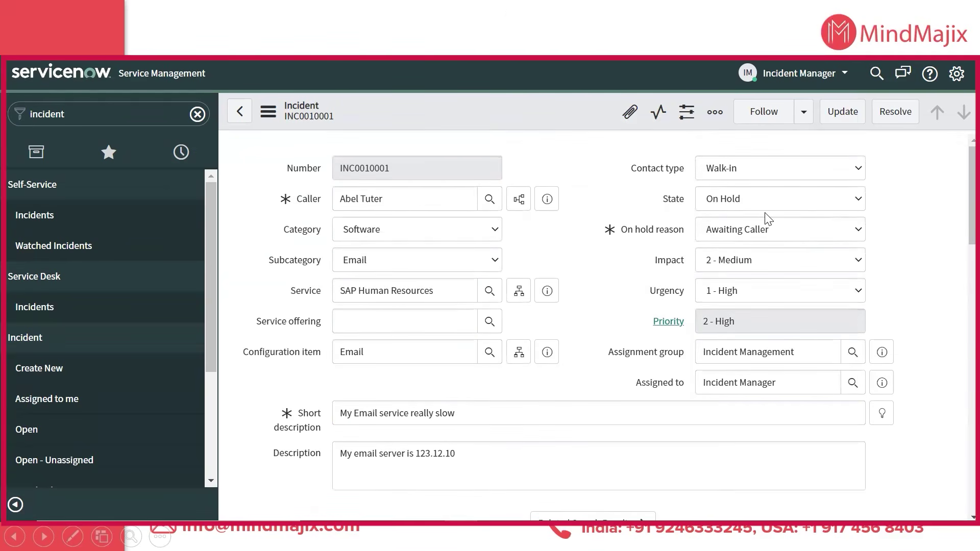
pyautogui.click(725, 207)
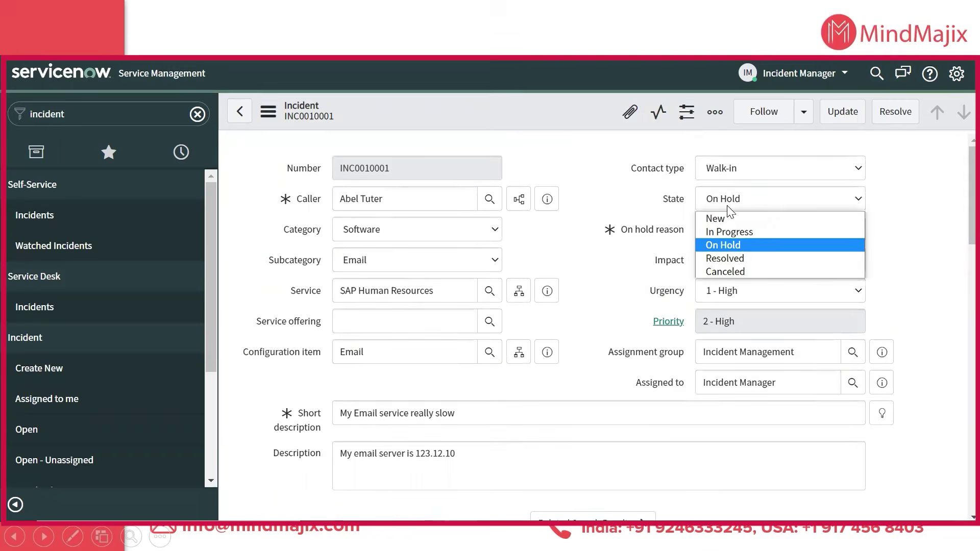
pyautogui.click(729, 257)
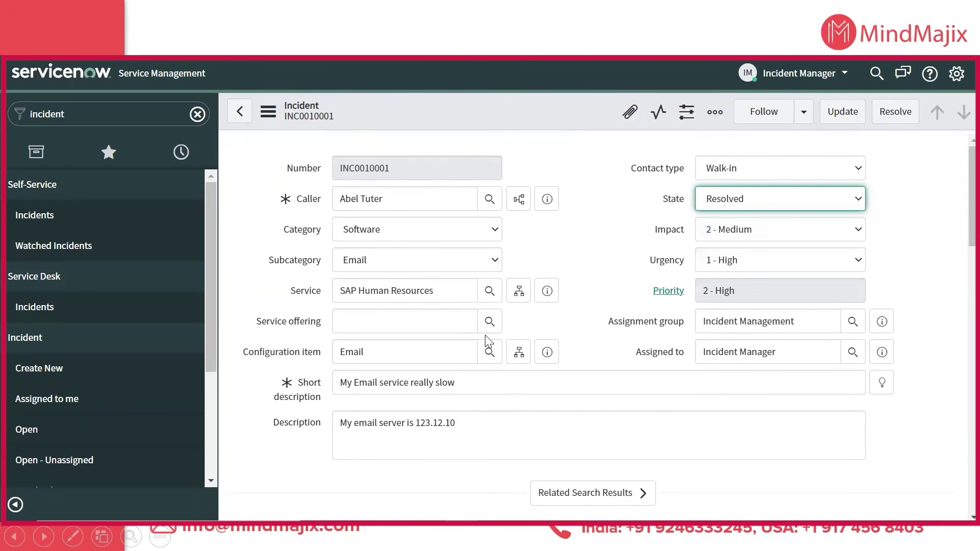
# Step: Clear the unposted "Awaiting your answer" text from the incident's customer-visible additional comments
pyautogui.scroll(-3, 518, 358)
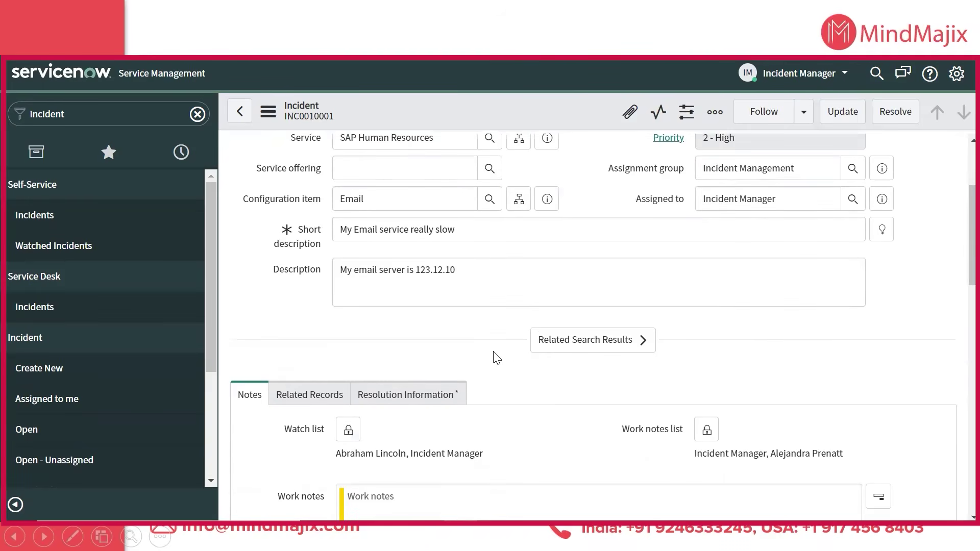
pyautogui.scroll(-8, 513, 355)
pyautogui.scroll(5, 517, 355)
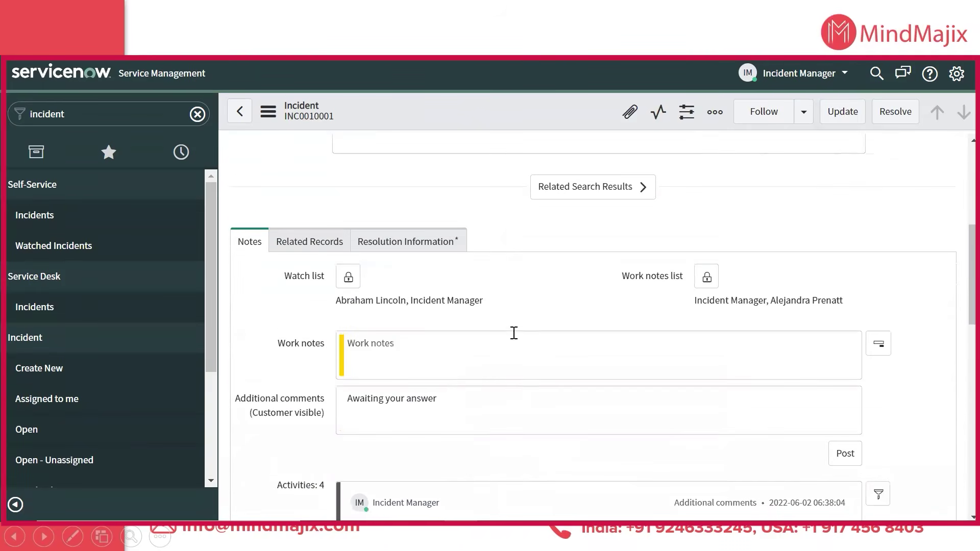
pyautogui.moveTo(454, 398); pyautogui.dragTo(195, 407)
pyautogui.press('BackSpace')
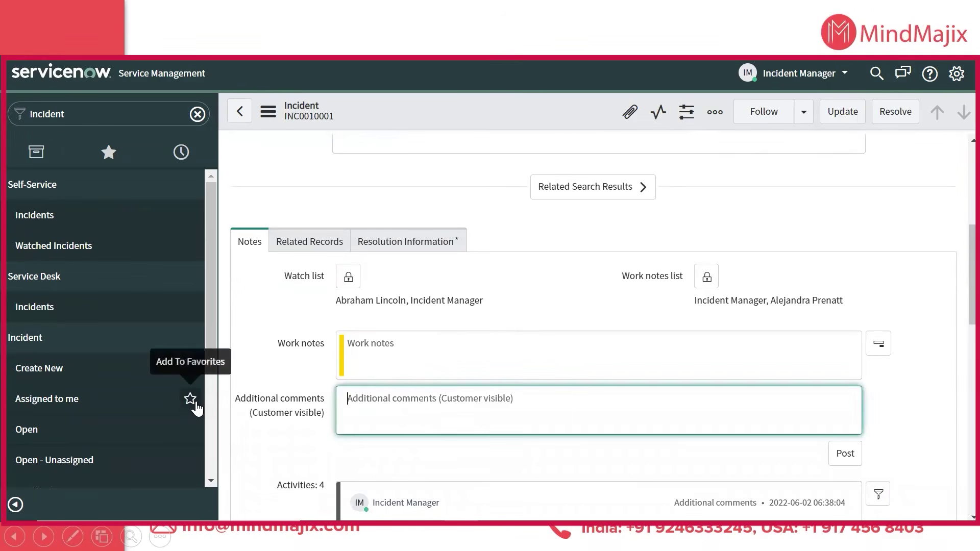
# Step: Copy the posted comment "Found the issue , restarted the email server . Issue resolved." from the incident's activities
pyautogui.click(435, 335)
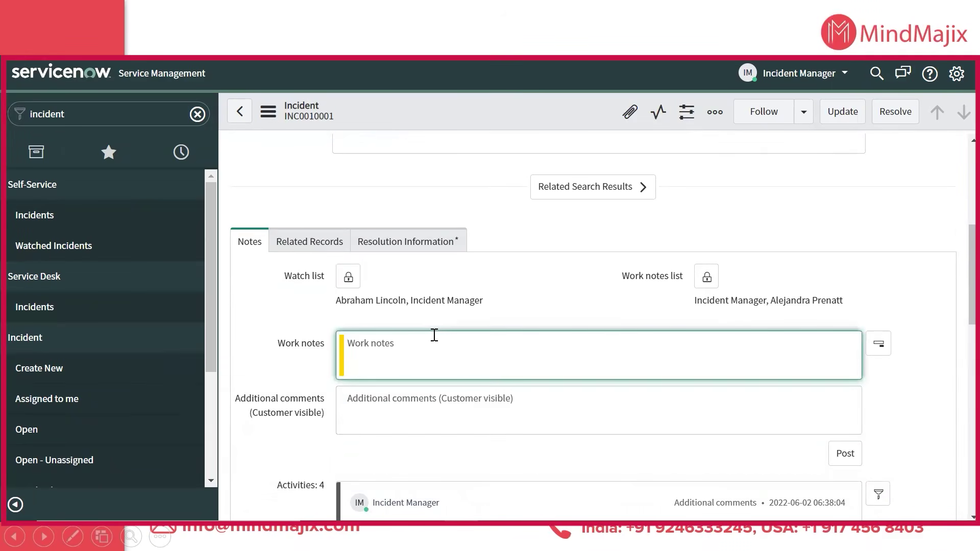
pyautogui.scroll(6, 439, 352)
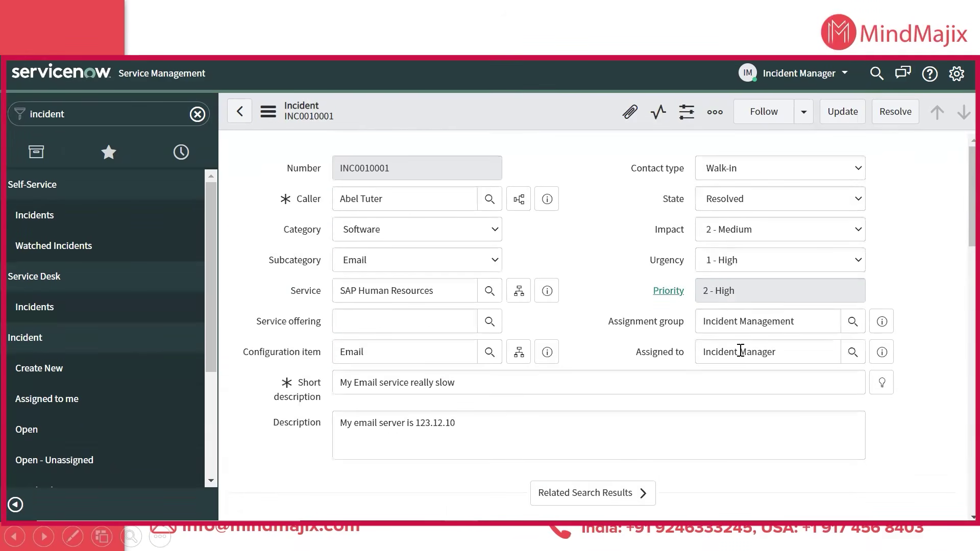
pyautogui.scroll(-6, 584, 347)
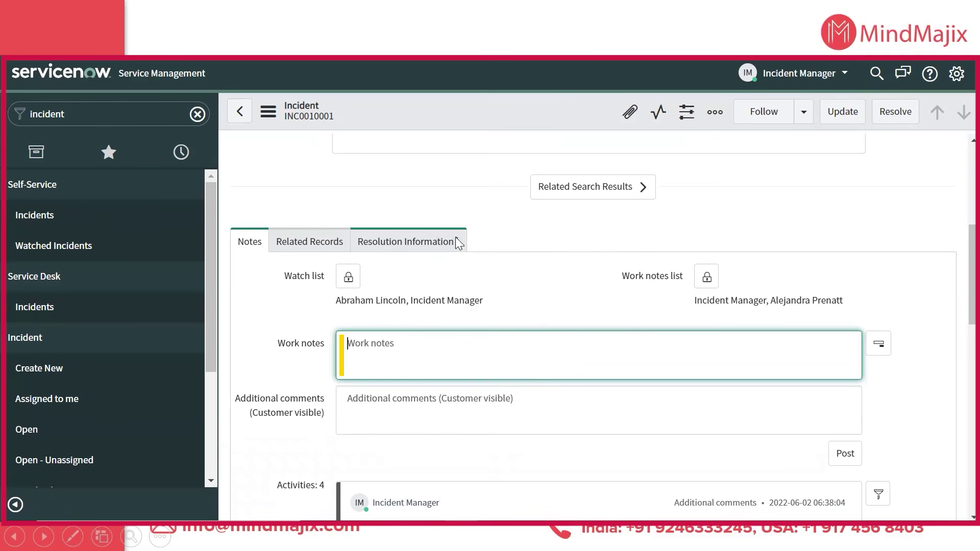
pyautogui.scroll(-3, 456, 303)
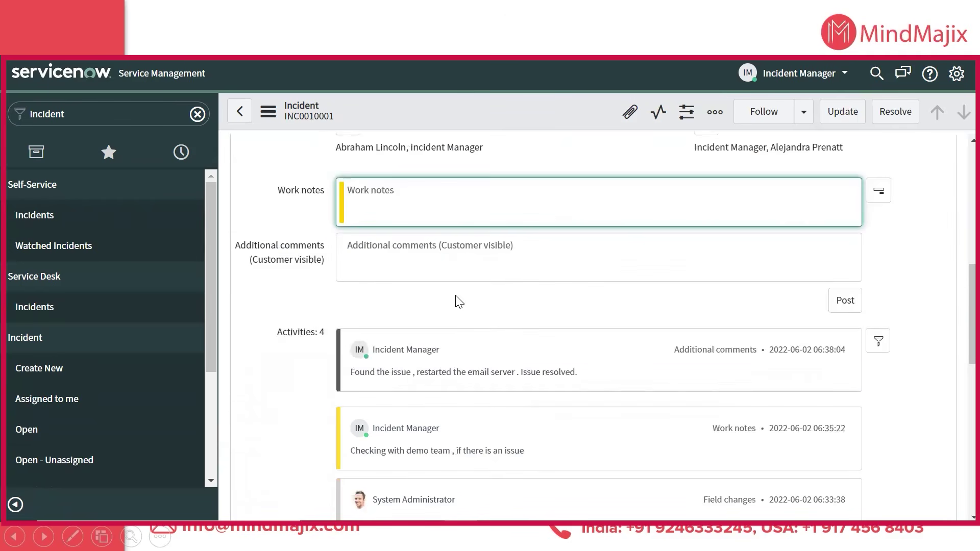
pyautogui.moveTo(606, 381); pyautogui.dragTo(354, 378)
pyautogui.hotkey('ctrl', 'c')
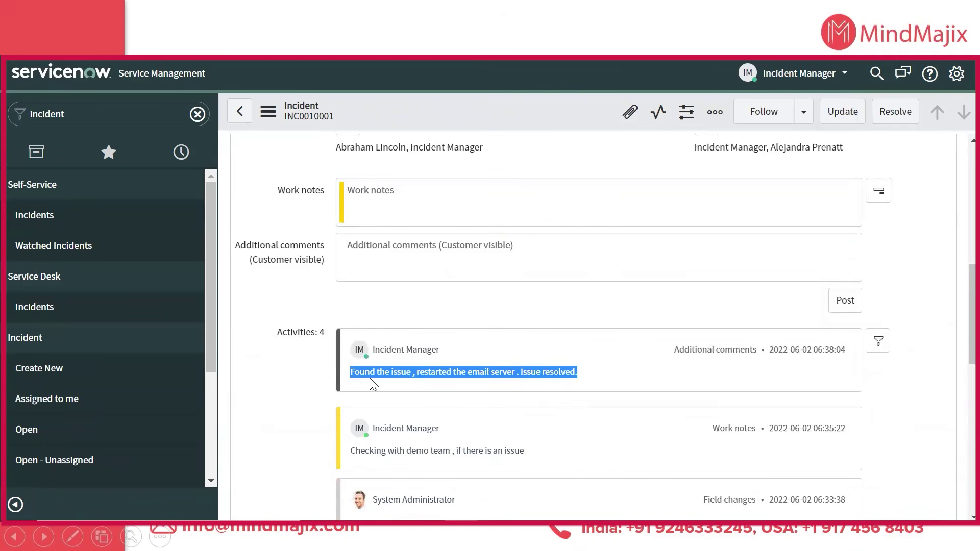
# Step: Set the resolution code to Solved Remotely (Permanently) in the incident's resolution information
pyautogui.scroll(6, 381, 372)
pyautogui.click(406, 396)
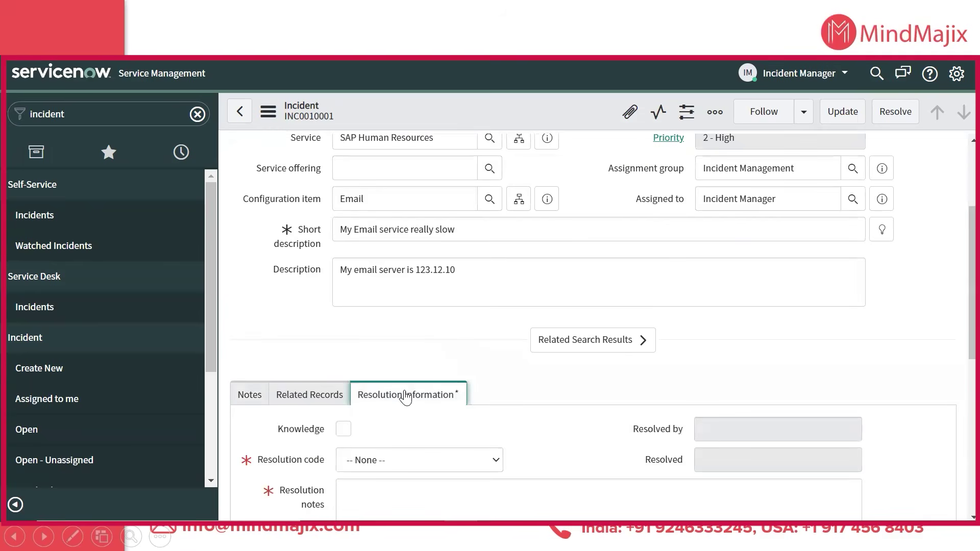
pyautogui.scroll(-3, 408, 393)
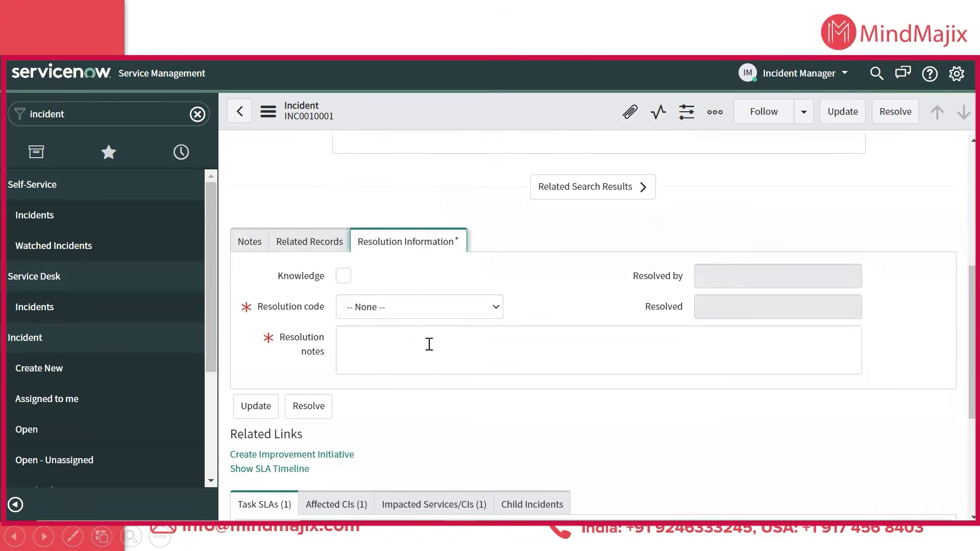
pyautogui.click(412, 316)
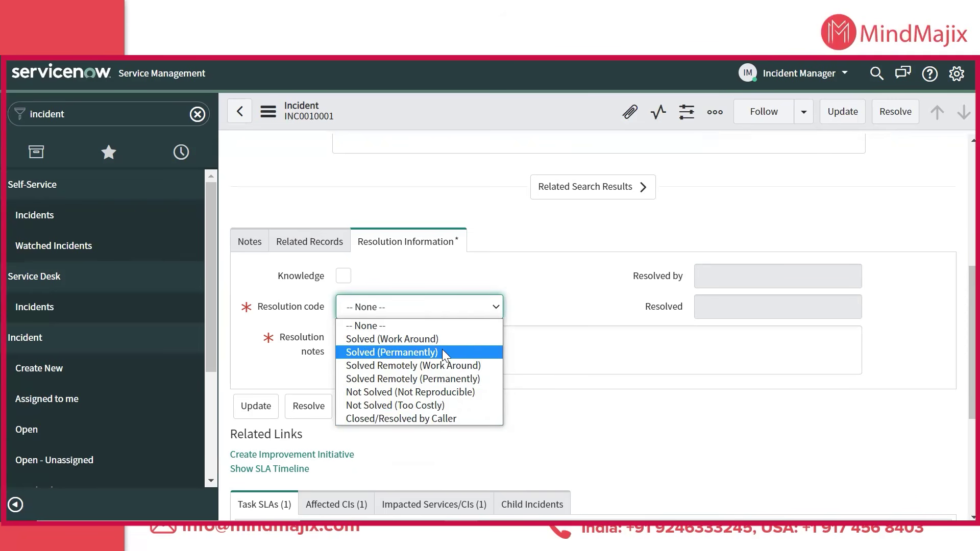
pyautogui.click(441, 379)
# Step: Paste the copied comment into the mandatory resolution notes and resolve the incident
pyautogui.click(361, 353)
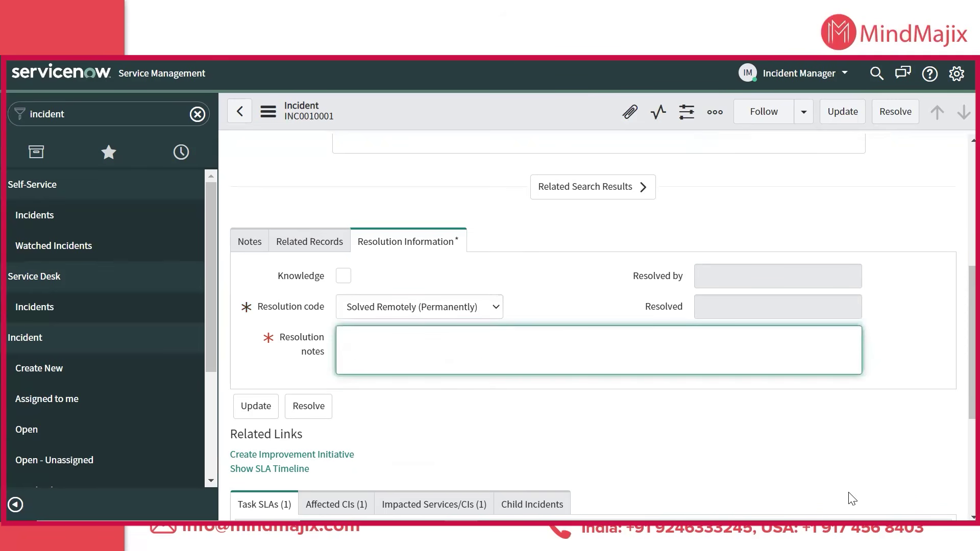
pyautogui.hotkey('ctrl', 'v')
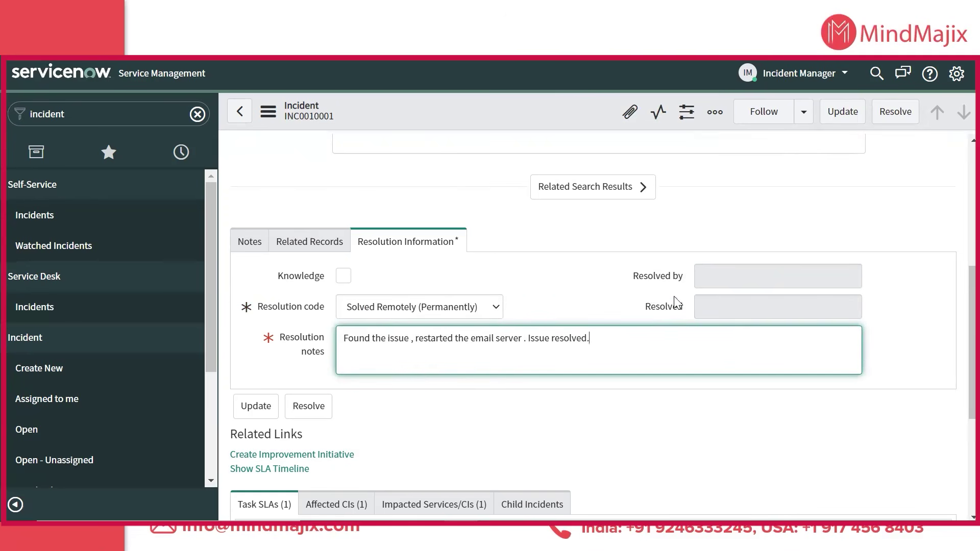
pyautogui.scroll(6, 700, 369)
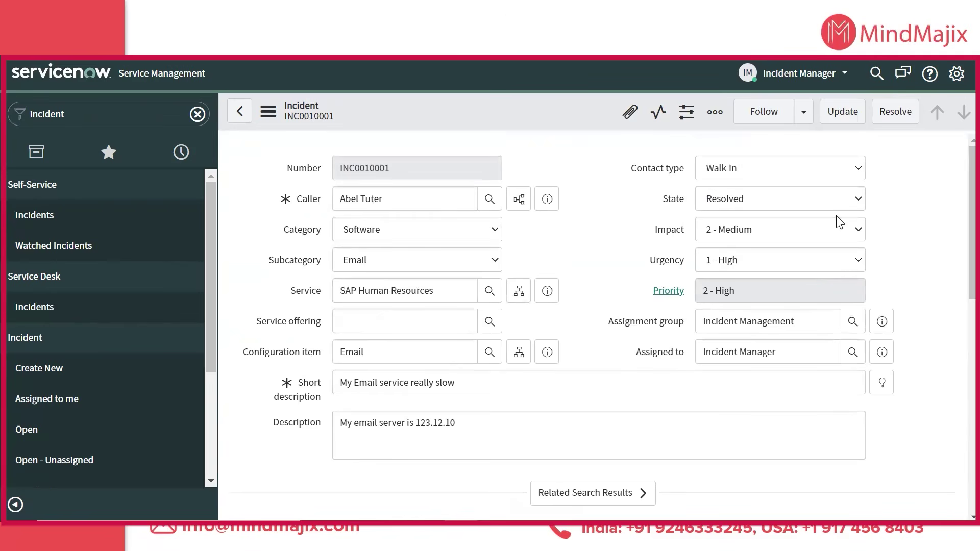
pyautogui.click(897, 112)
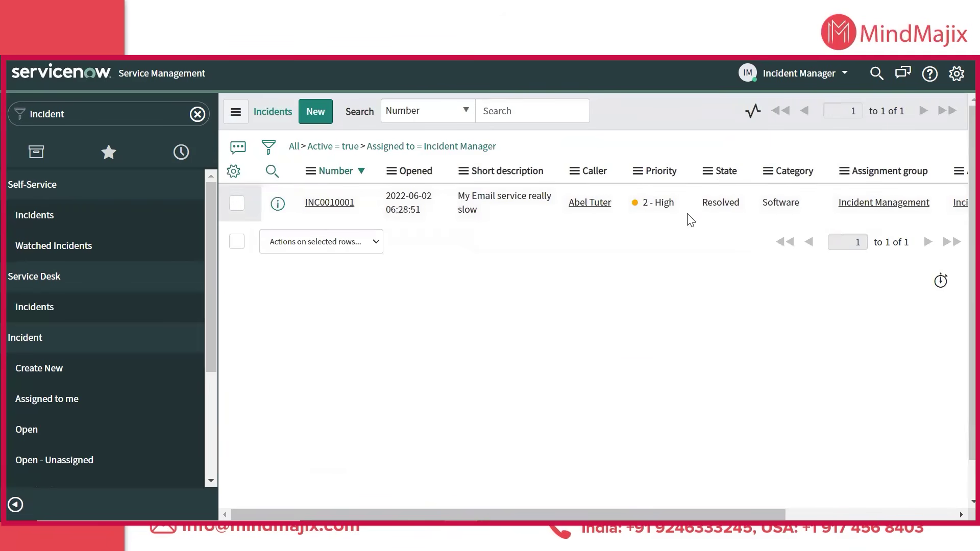
# Step: View the resolved incident's record, check who resolved it and when, and return to the incident list
pyautogui.click(318, 206)
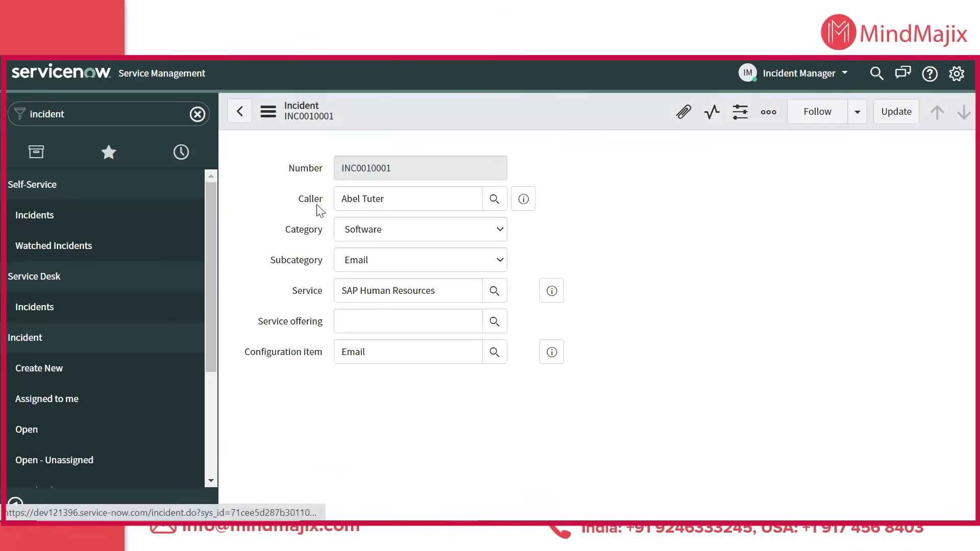
pyautogui.scroll(-5, 352, 255)
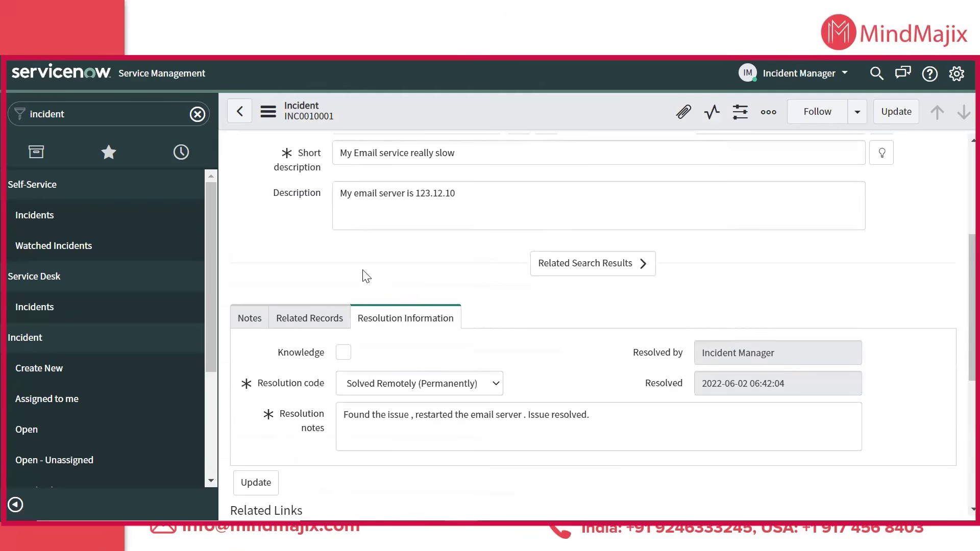
pyautogui.click(755, 350)
pyautogui.moveTo(773, 353); pyautogui.dragTo(641, 346)
pyautogui.moveTo(785, 384); pyautogui.dragTo(664, 366)
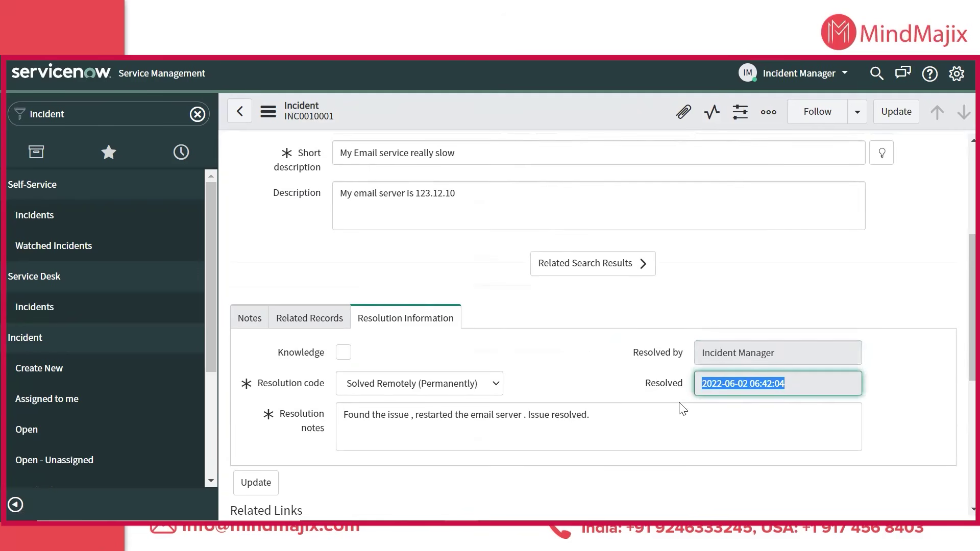
pyautogui.scroll(5, 628, 300)
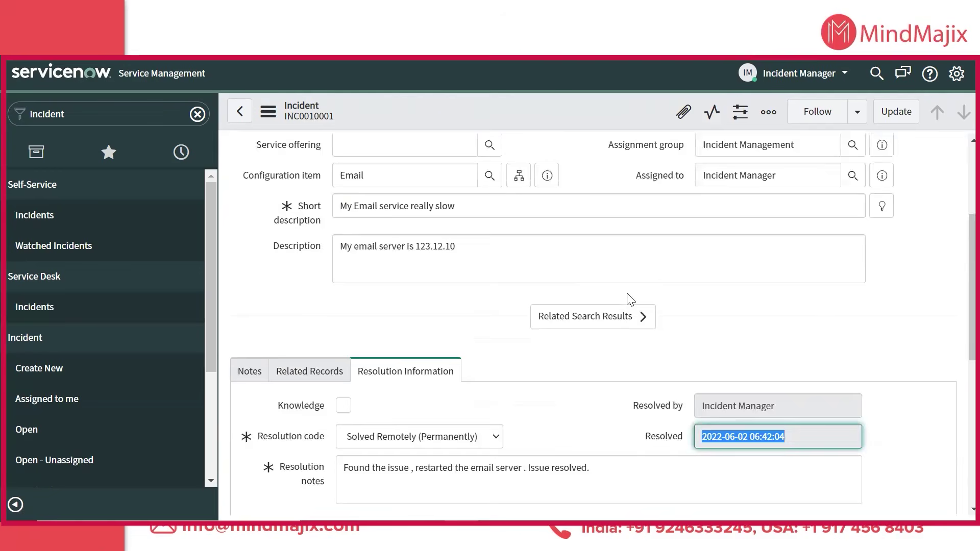
pyautogui.click(240, 112)
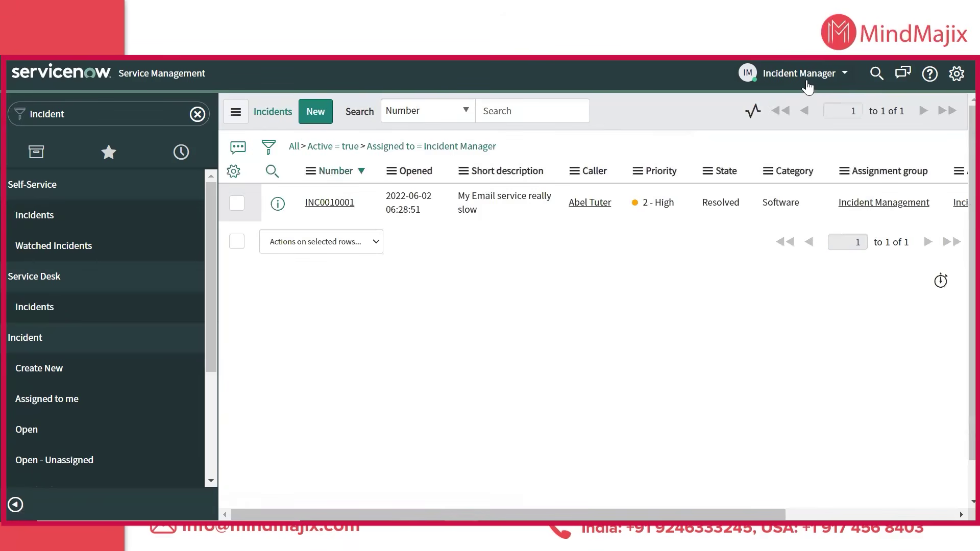
# Step: End the impersonation of the Incident Manager user
pyautogui.click(807, 74)
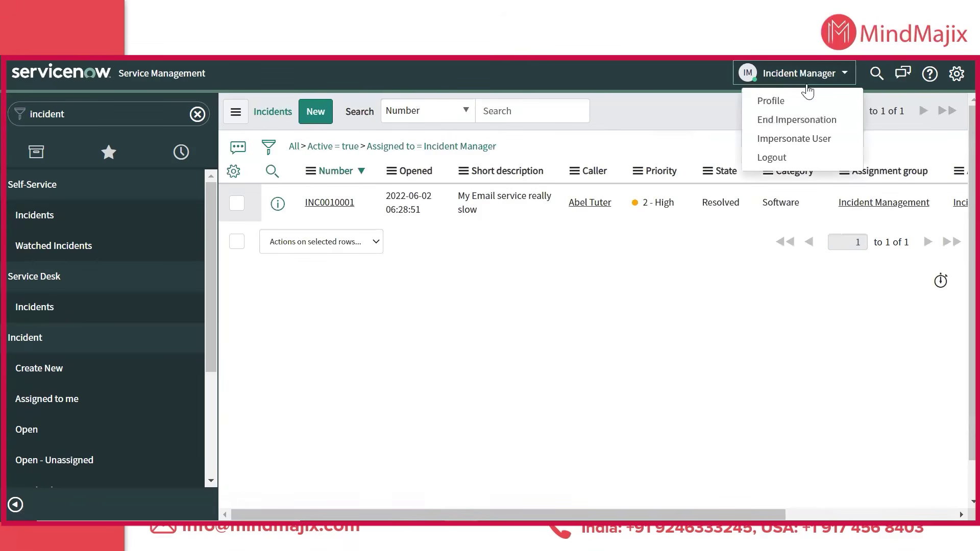
pyautogui.click(809, 123)
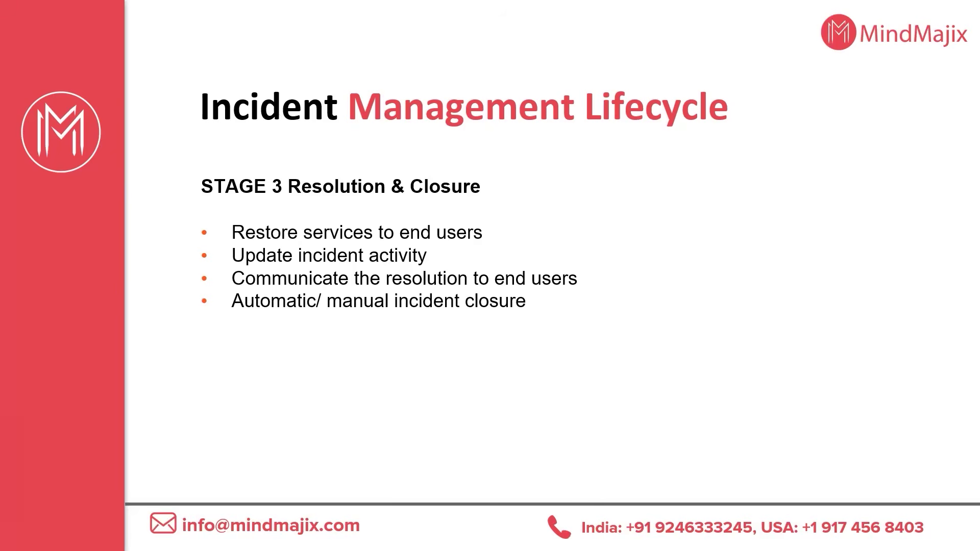
pyautogui.click(420, 183)
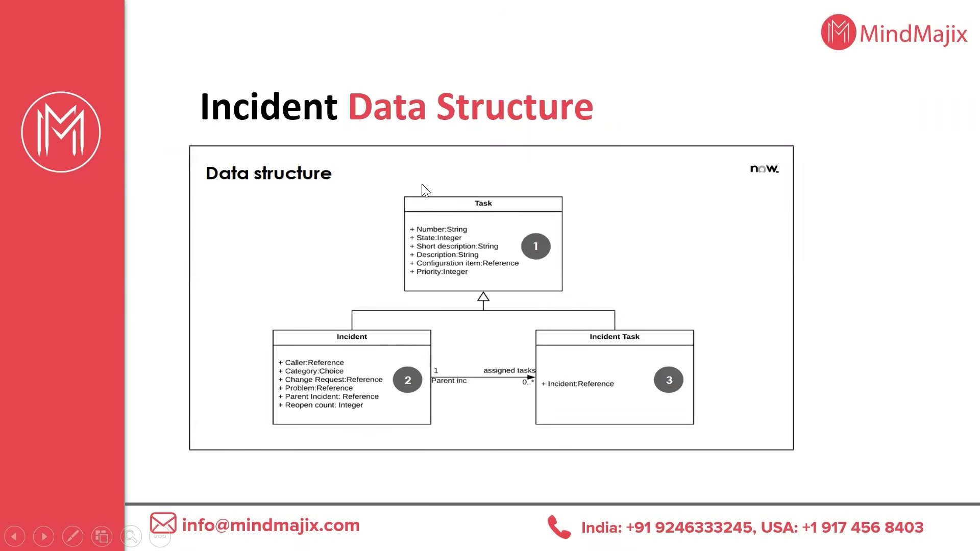
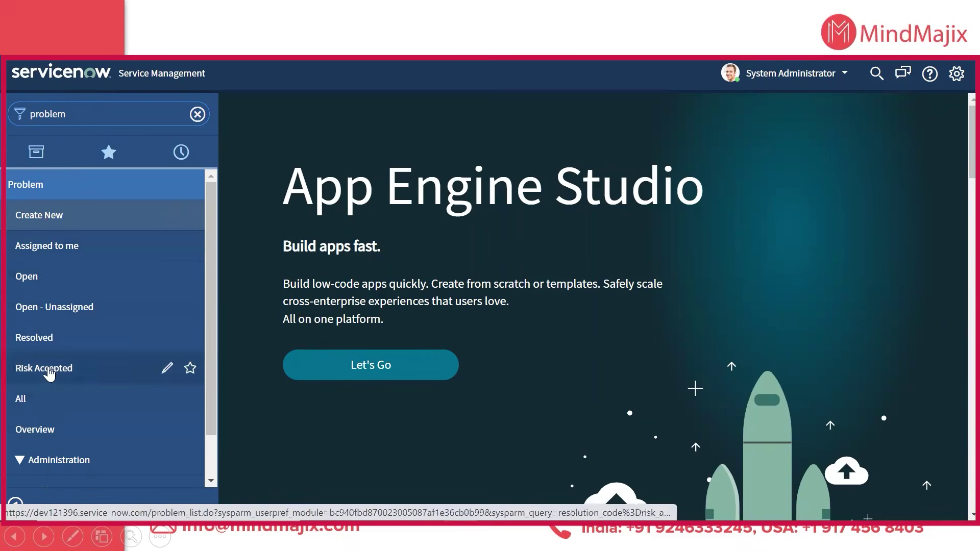
# Step: Open the list of all problems and look over its filter conditions, states, assignees and configuration items
pyautogui.click(45, 401)
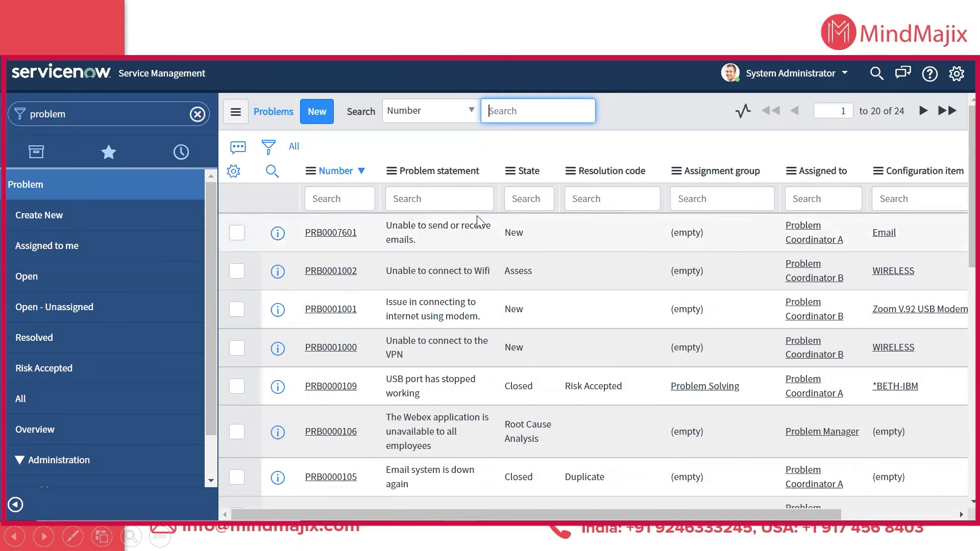
pyautogui.rightClick(785, 239)
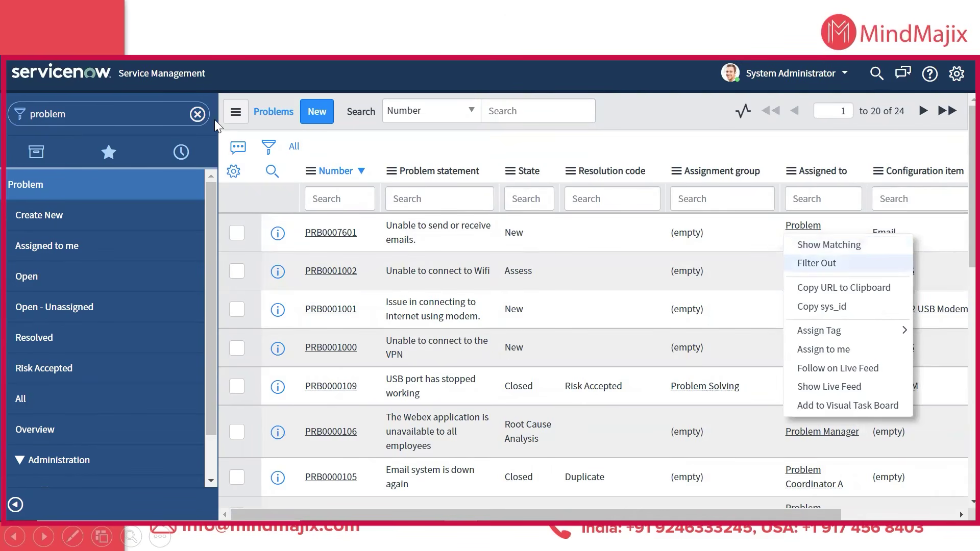
pyautogui.click(267, 153)
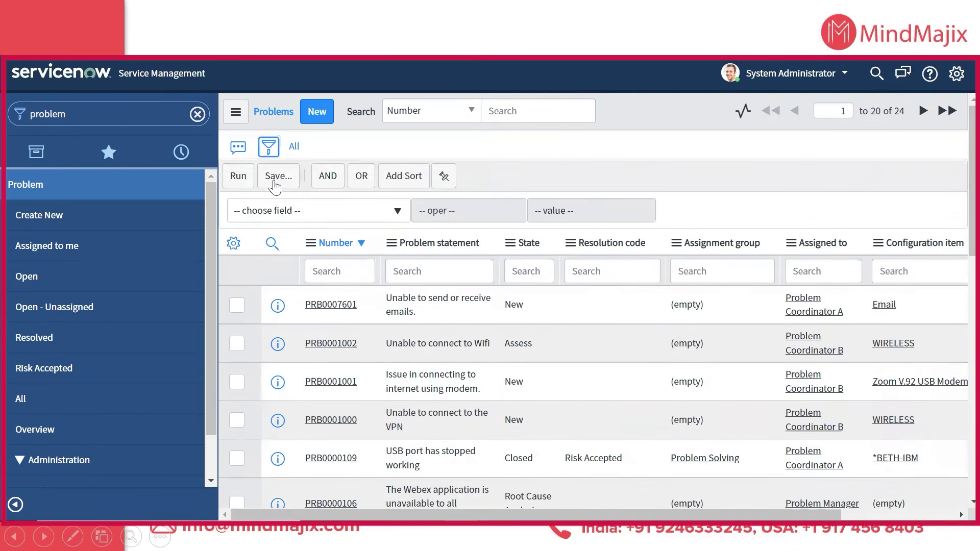
pyautogui.click(268, 149)
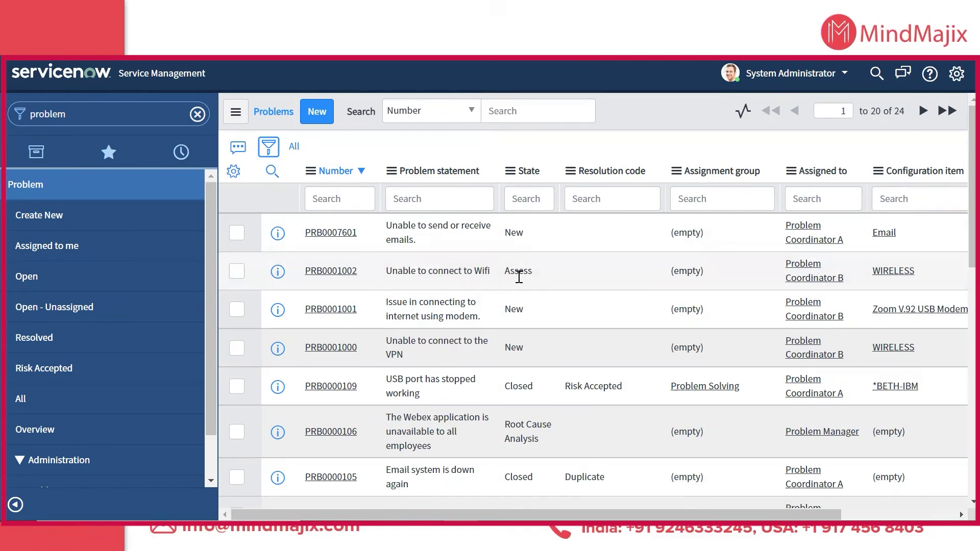
pyautogui.scroll(-3, 779, 324)
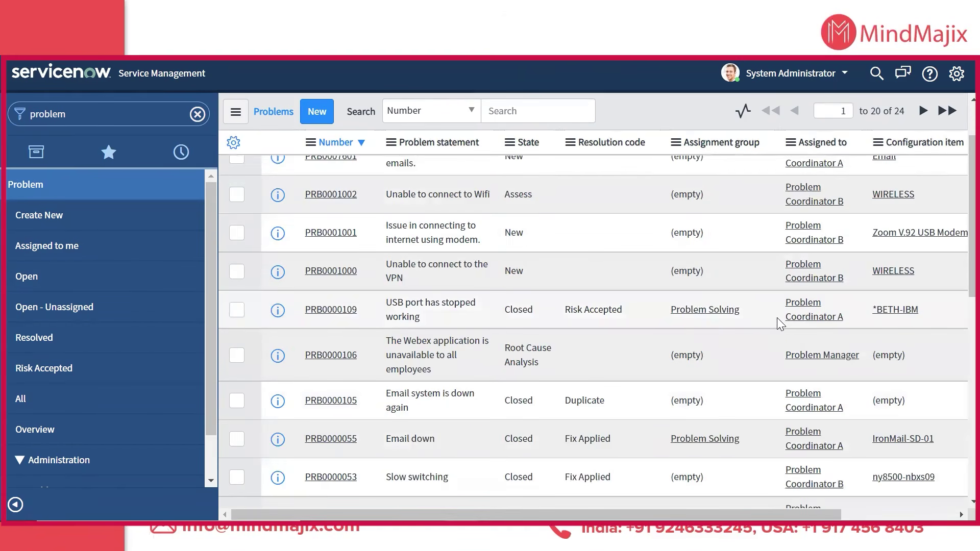
pyautogui.scroll(3, 658, 336)
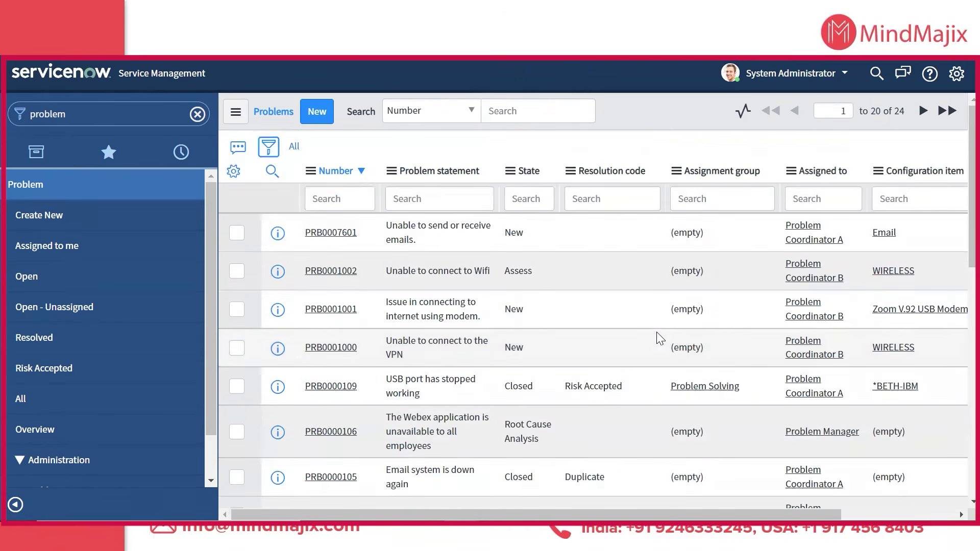
# Step: Start a new problem record and set its first reported by task to CHG0000010
pyautogui.click(323, 121)
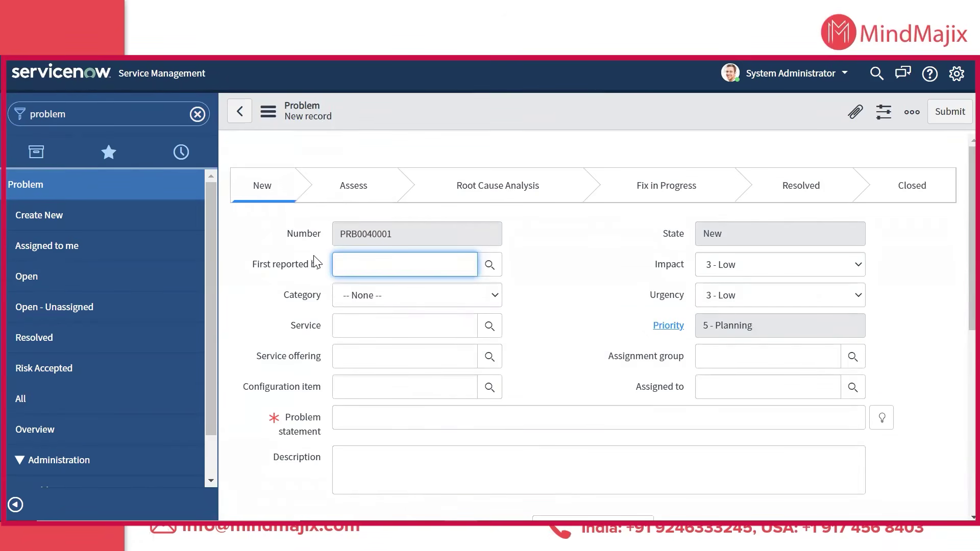
pyautogui.doubleClick(352, 233)
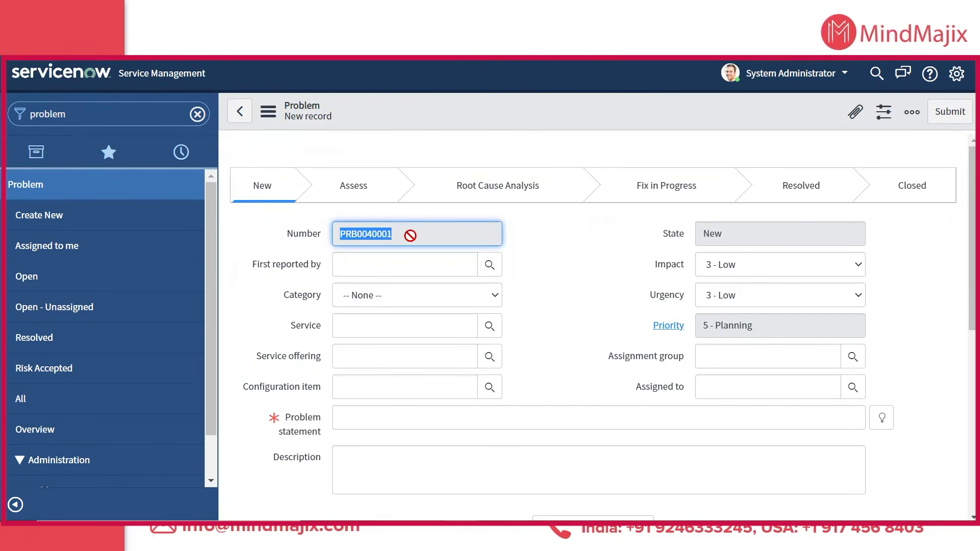
pyautogui.click(375, 270)
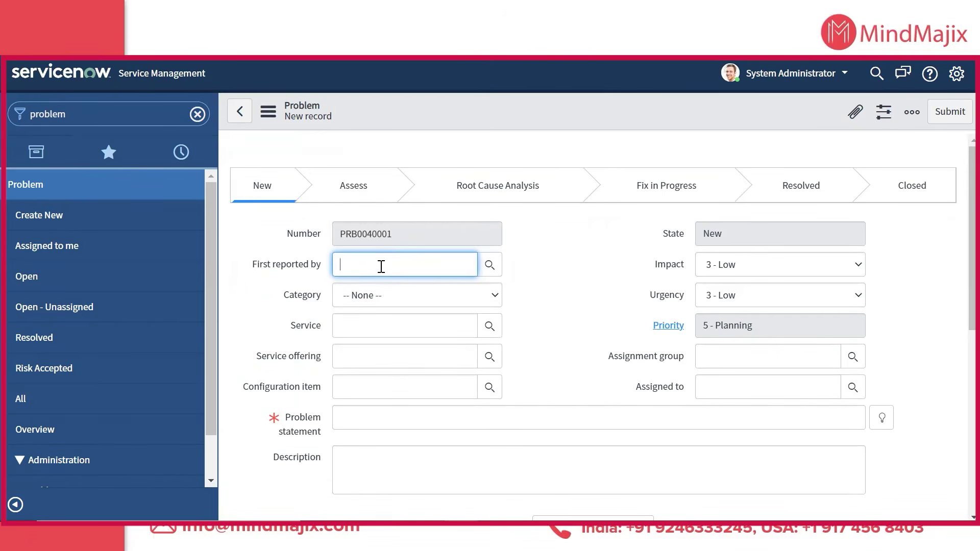
pyautogui.click(493, 272)
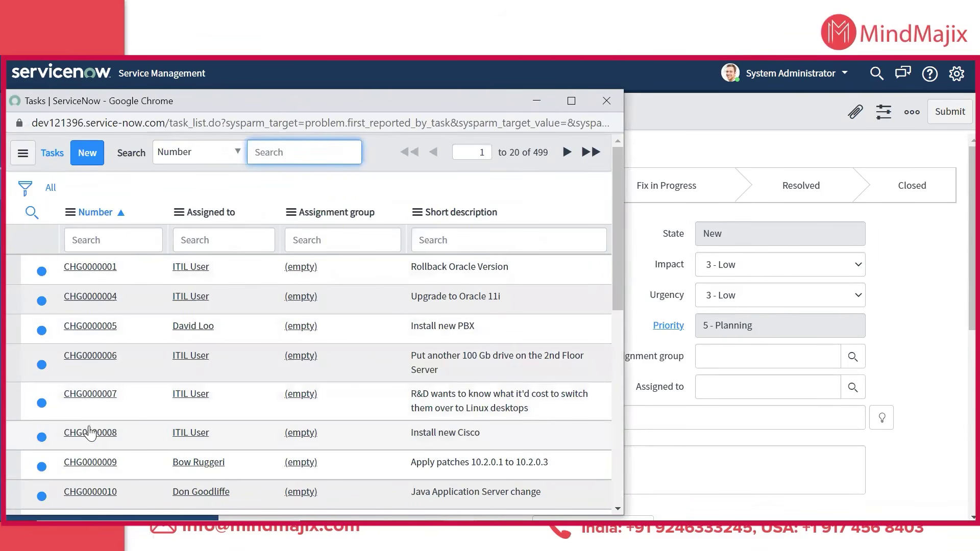
pyautogui.scroll(-2, 90, 433)
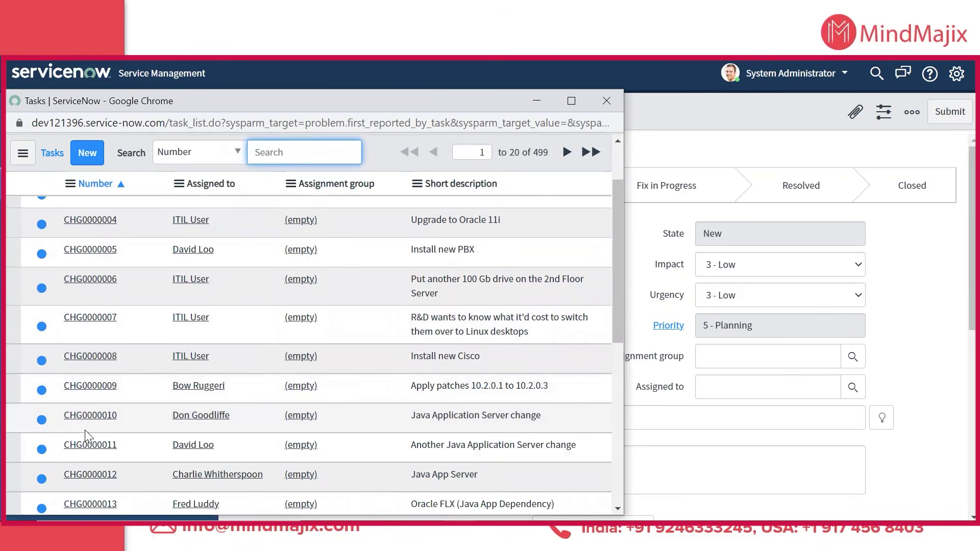
pyautogui.click(88, 416)
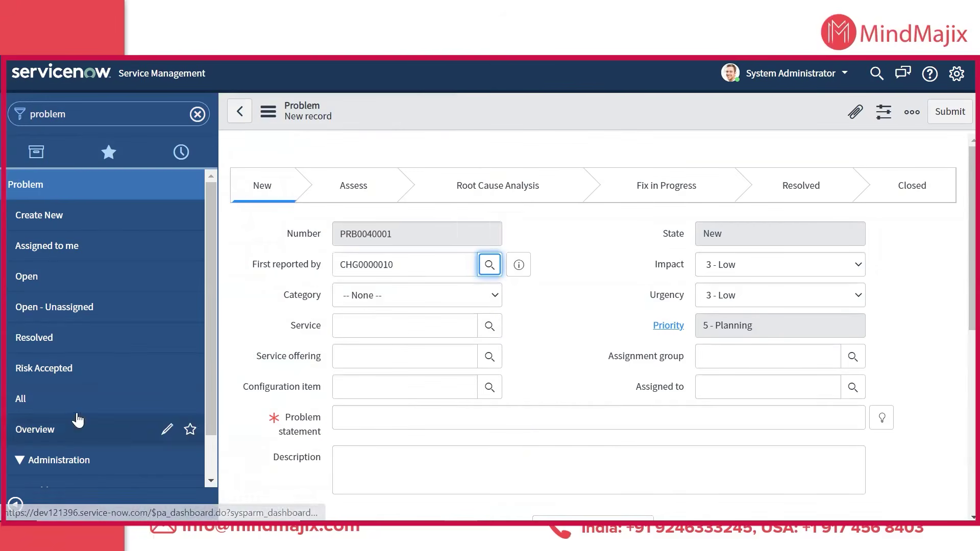
# Step: Set the new problem's category to Software and its subcategory to Email
pyautogui.click(361, 297)
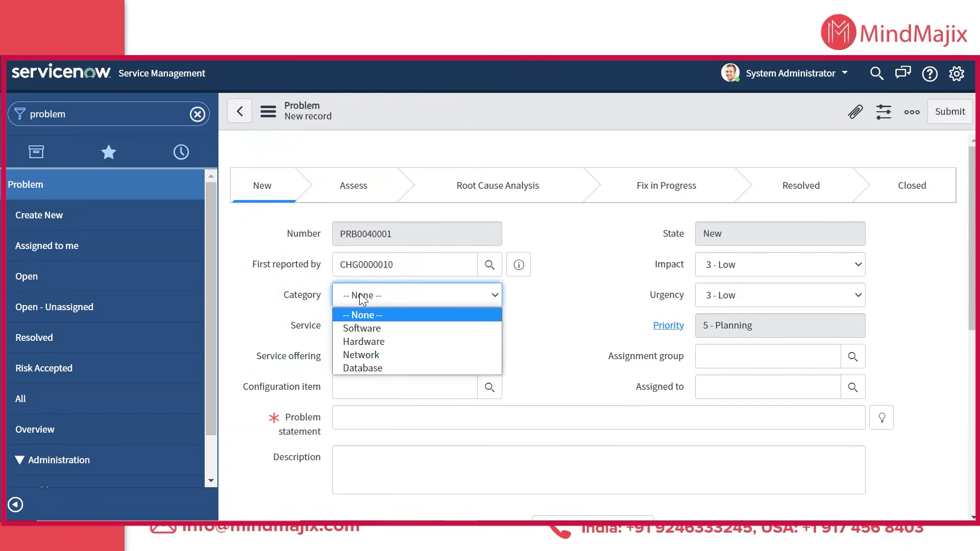
pyautogui.click(357, 328)
pyautogui.click(359, 329)
pyautogui.click(360, 358)
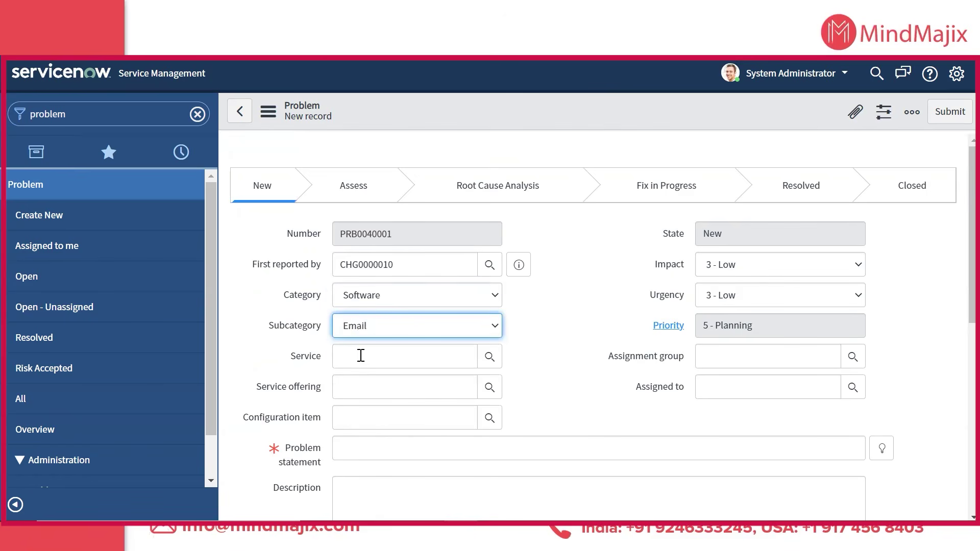
# Step: Set the new problem's configuration item to *ANNIE-IBM
pyautogui.click(361, 356)
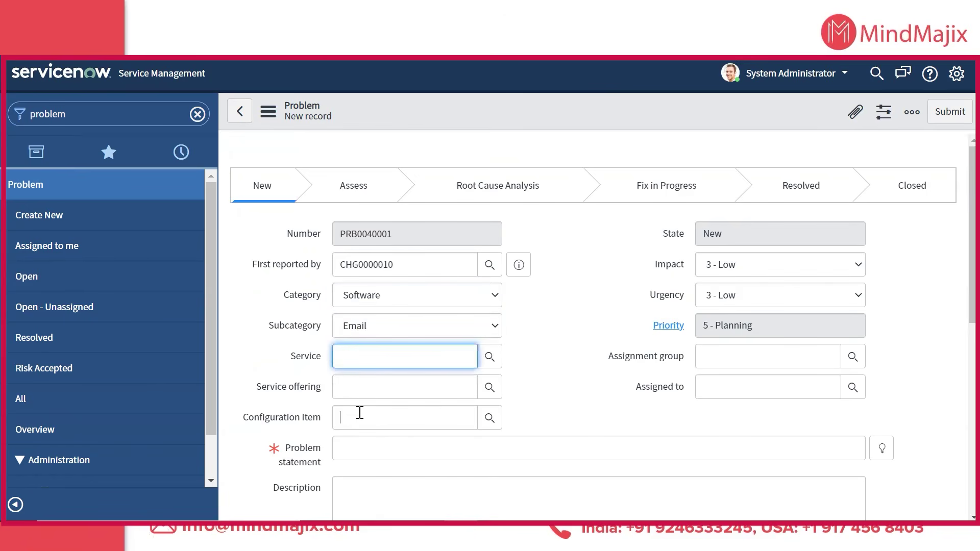
pyautogui.click(490, 420)
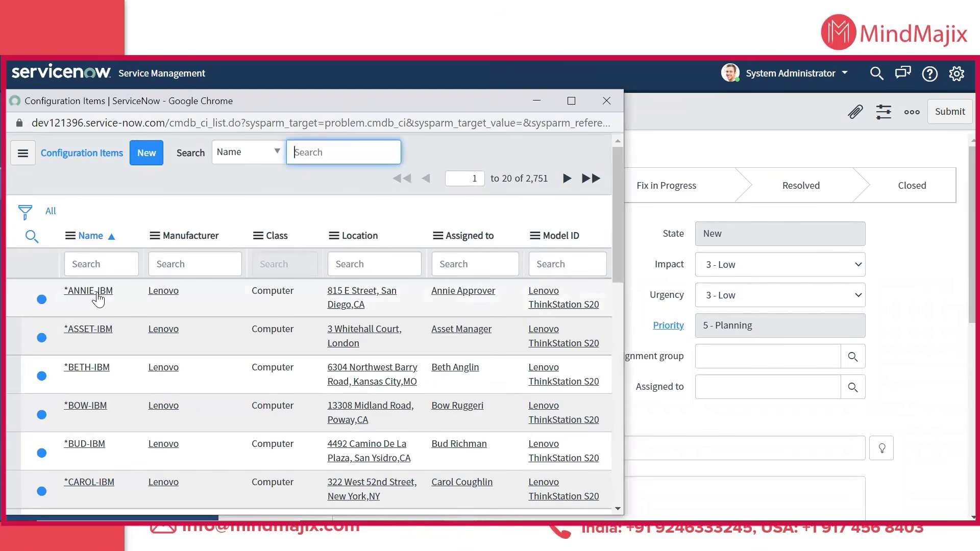
pyautogui.click(97, 295)
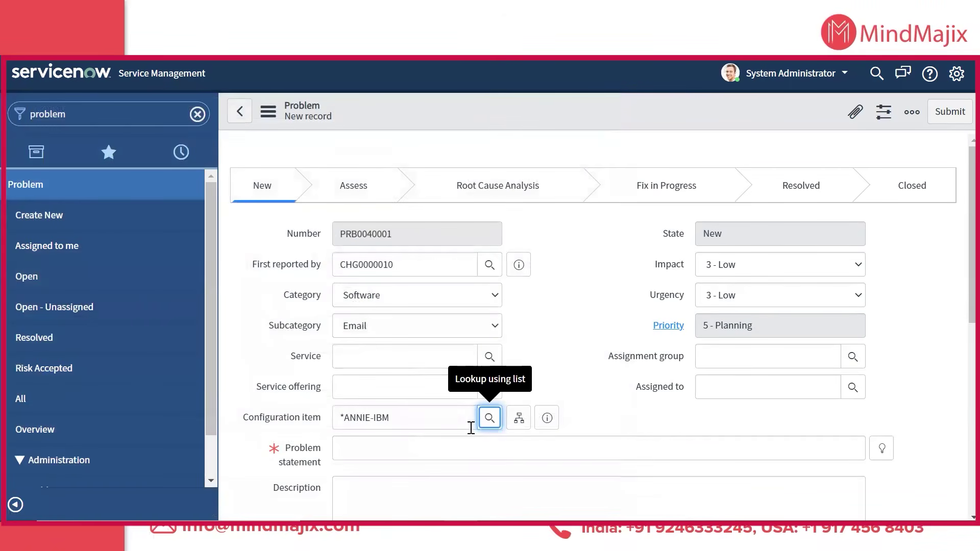
# Step: Enter the problem statement "Testing the problem functionality" and the description "Demo for problem management process"
pyautogui.click(431, 448)
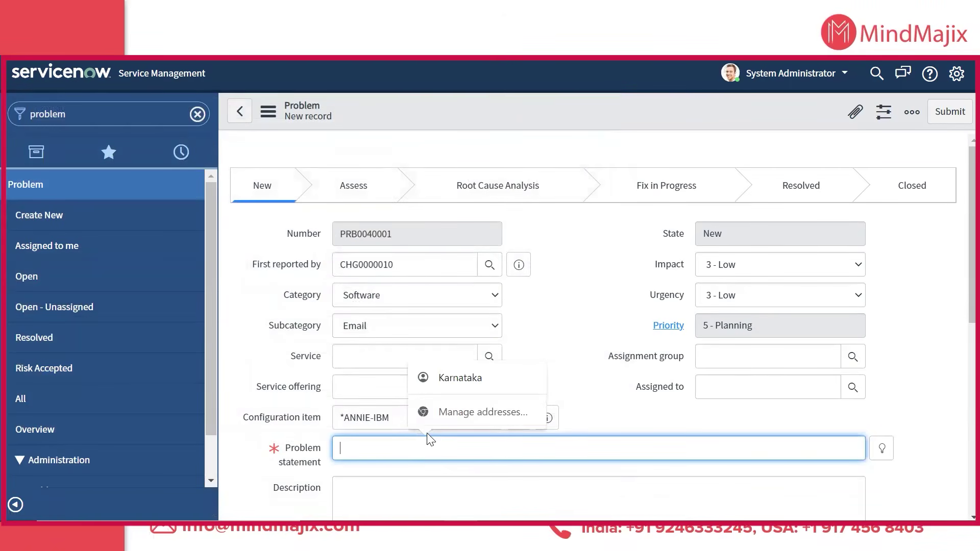
pyautogui.write('Testing the problem f')
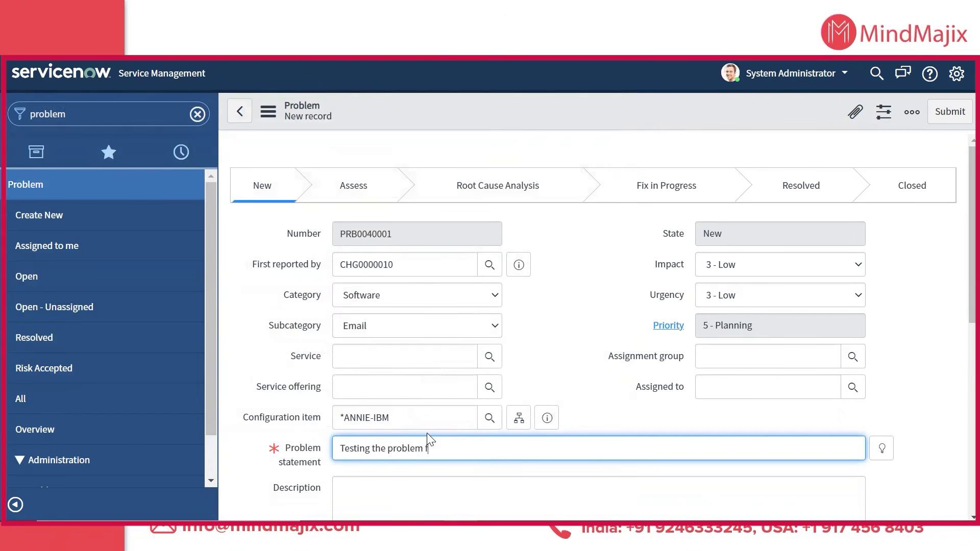
pyautogui.write('unctionality')
pyautogui.scroll(-3, 420, 414)
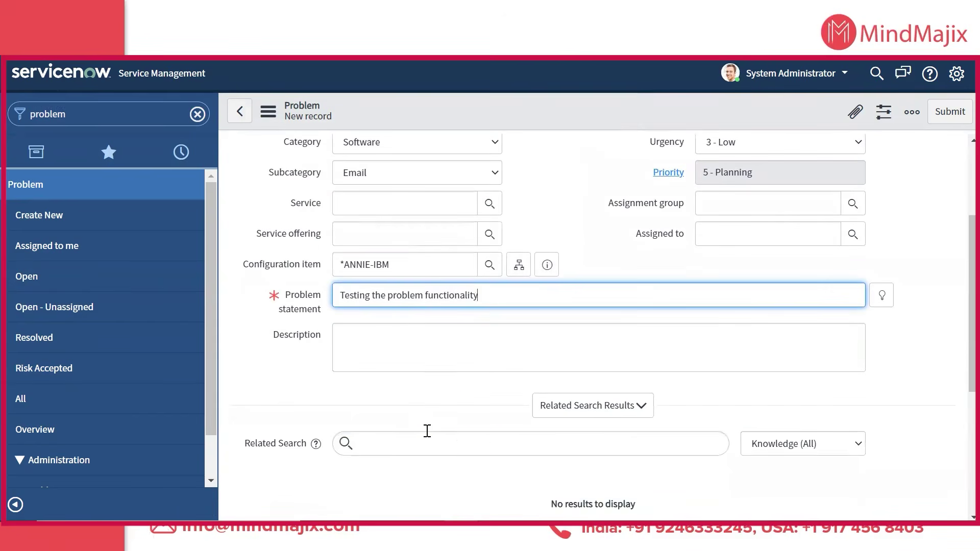
pyautogui.click(402, 331)
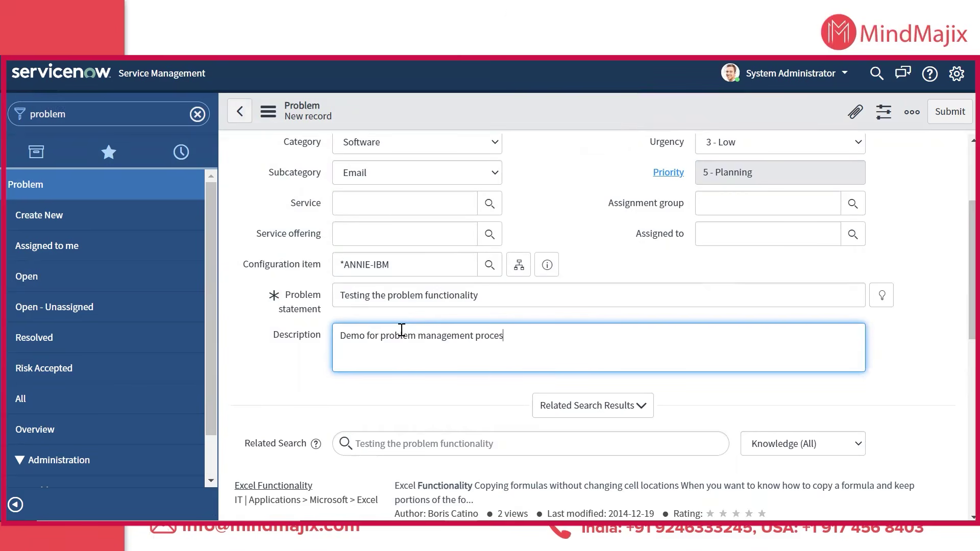
# Step: Look over the related knowledge results and the notes, analysis, resolution and other information sections of the new problem
pyautogui.scroll(-3, 416, 357)
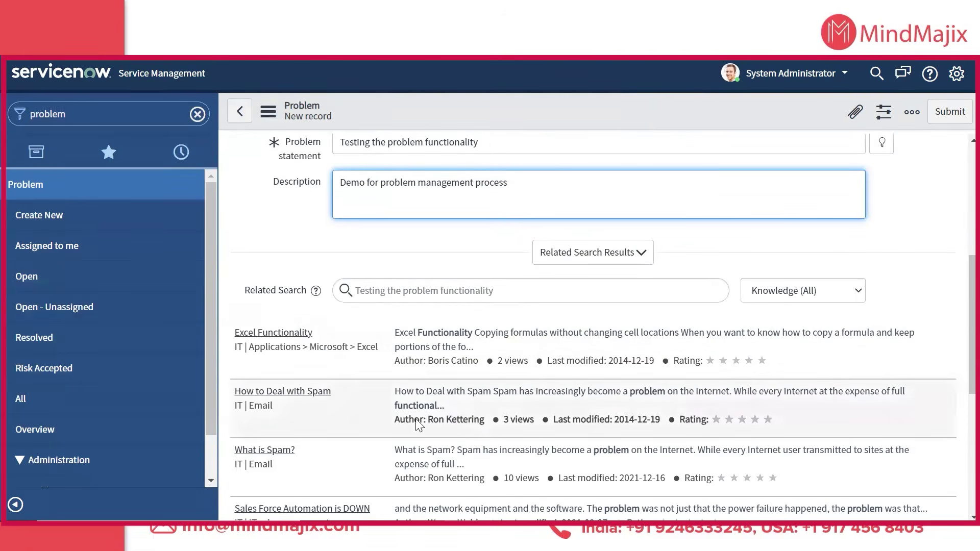
pyautogui.scroll(-5, 452, 489)
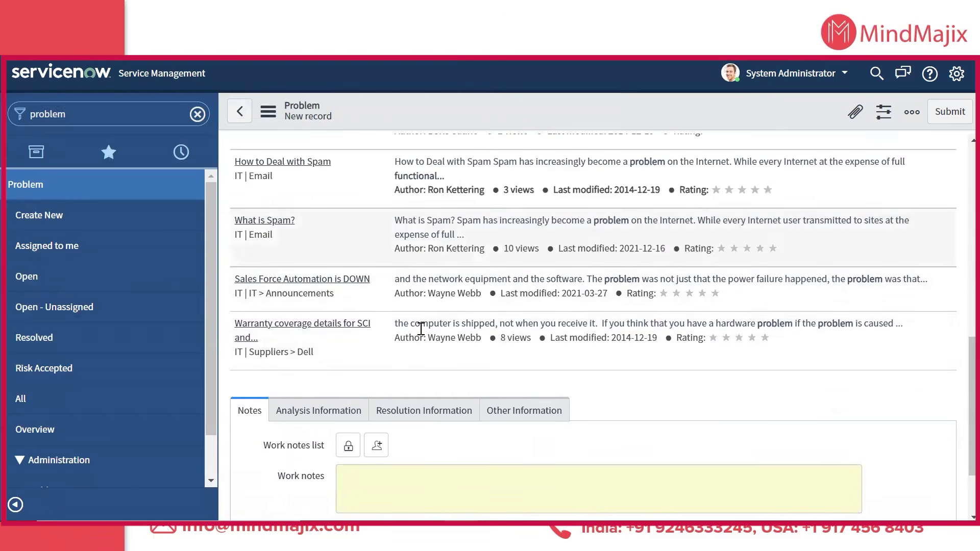
pyautogui.scroll(5, 408, 335)
pyautogui.scroll(-7, 406, 332)
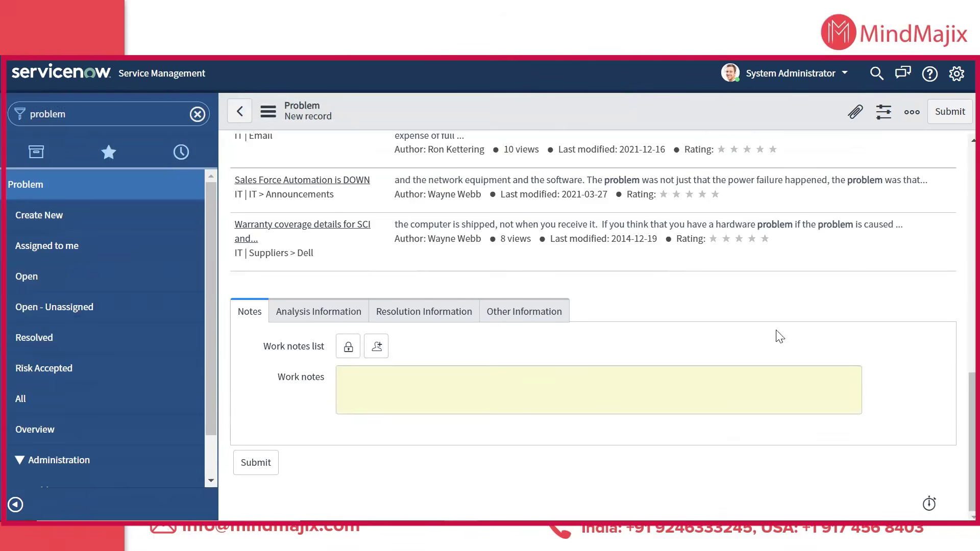
pyautogui.click(291, 315)
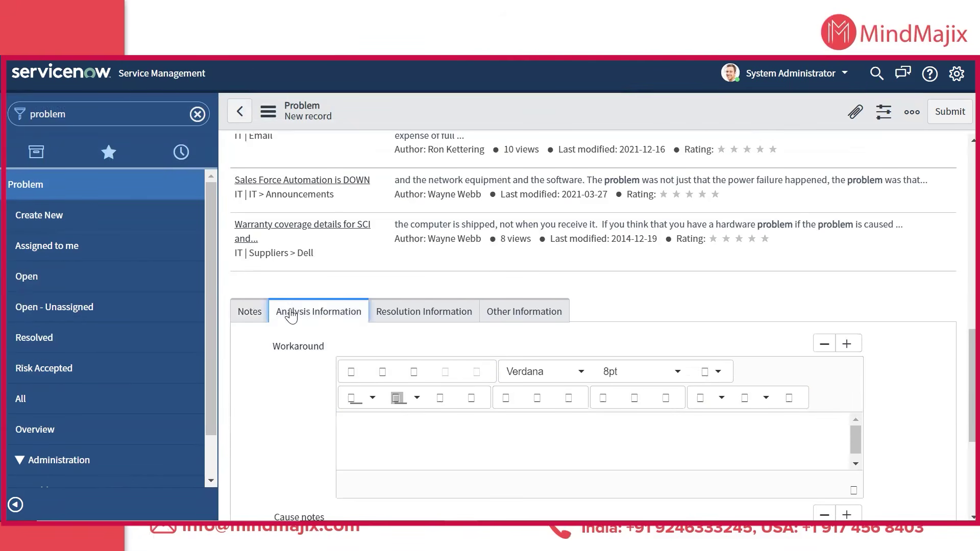
pyautogui.click(401, 314)
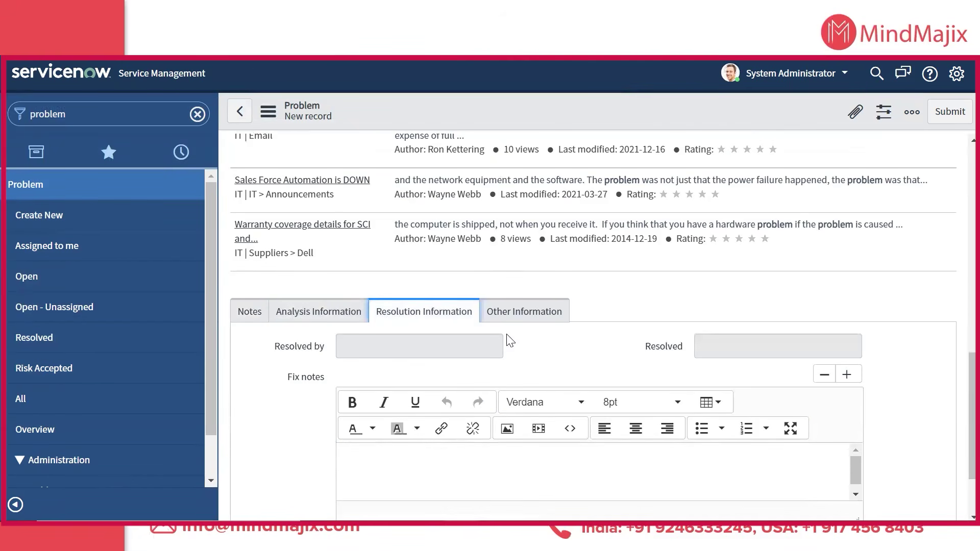
pyautogui.click(511, 314)
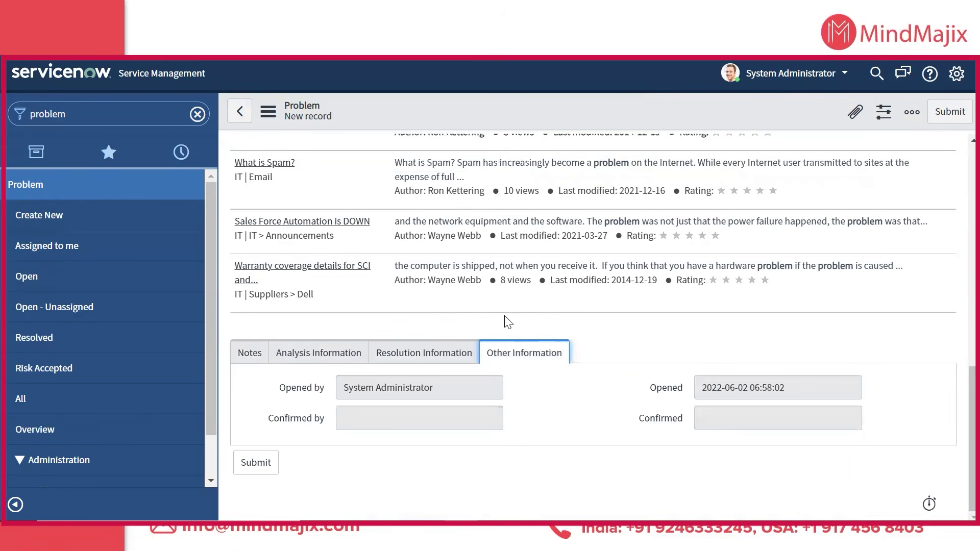
pyautogui.click(248, 359)
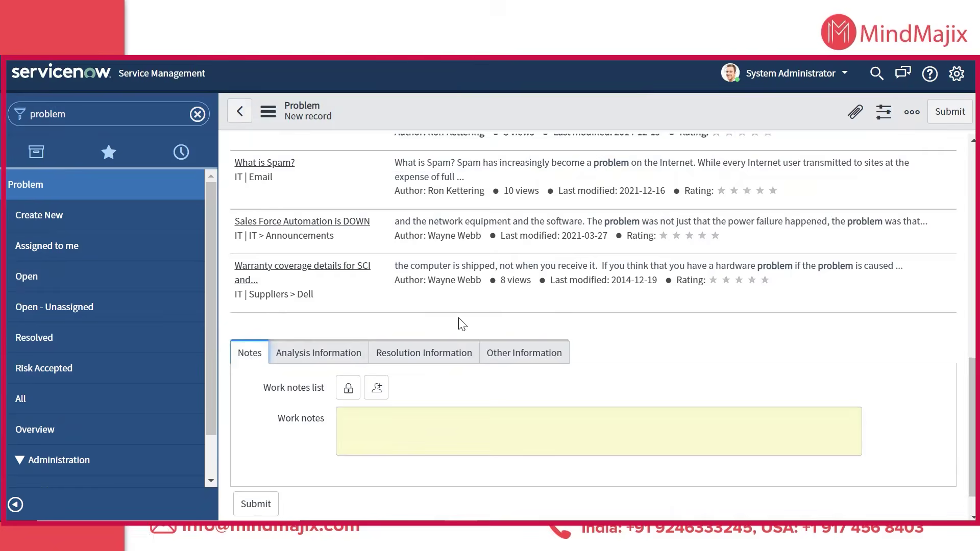
pyautogui.scroll(10, 458, 321)
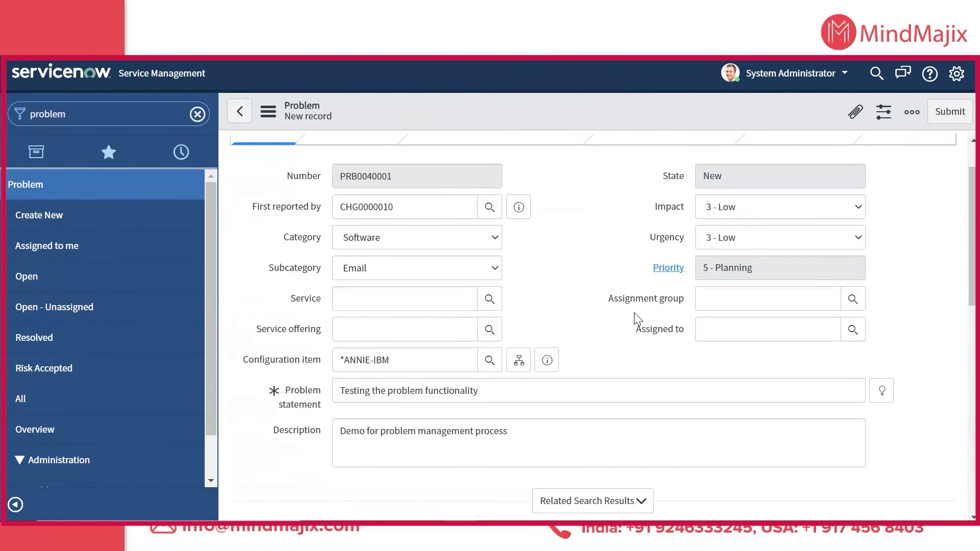
# Step: Submit the new problem and open its saved record PRB0040001 from the problem list
pyautogui.click(726, 299)
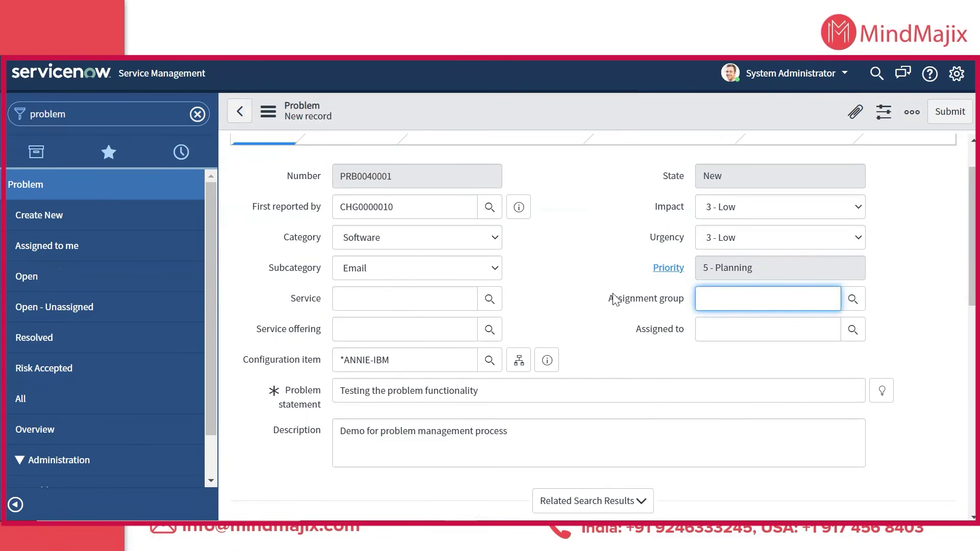
pyautogui.click(569, 273)
pyautogui.scroll(1, 570, 273)
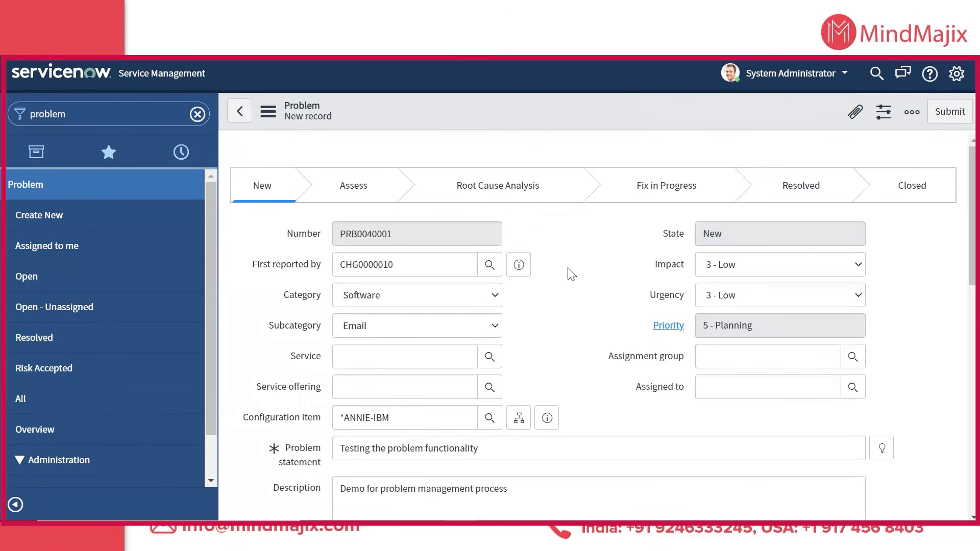
pyautogui.click(943, 115)
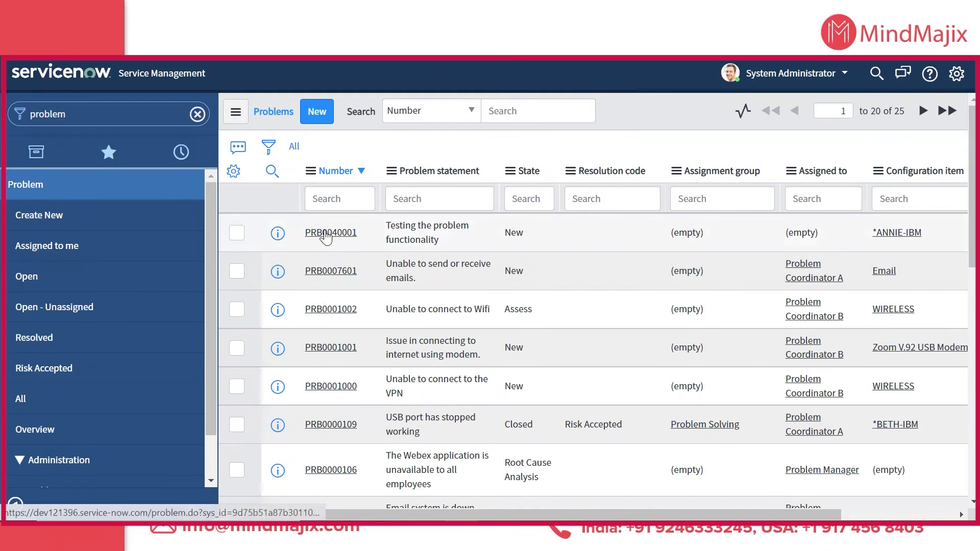
pyautogui.click(345, 238)
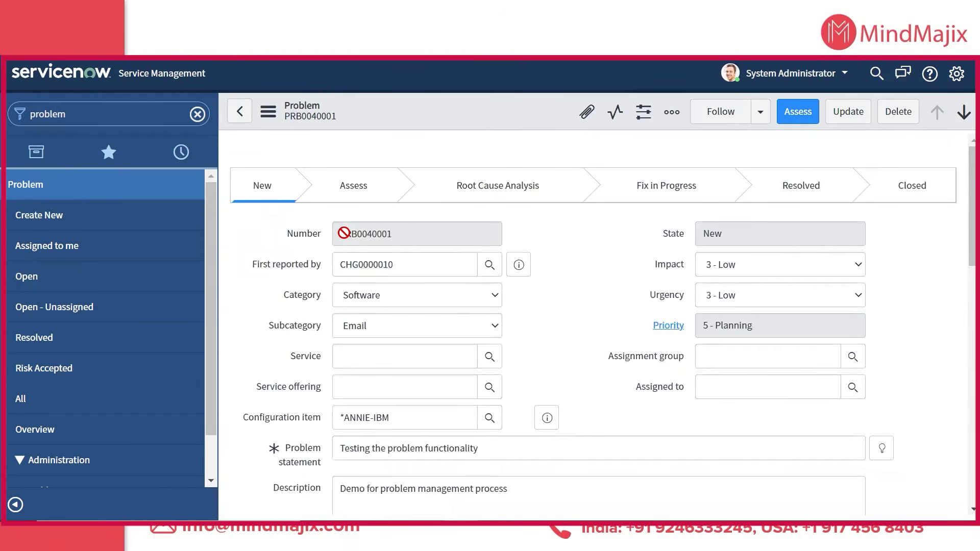
# Step: Search the groups for "problem" and set the problem's assignment group to Problem Analyzers
pyautogui.click(853, 356)
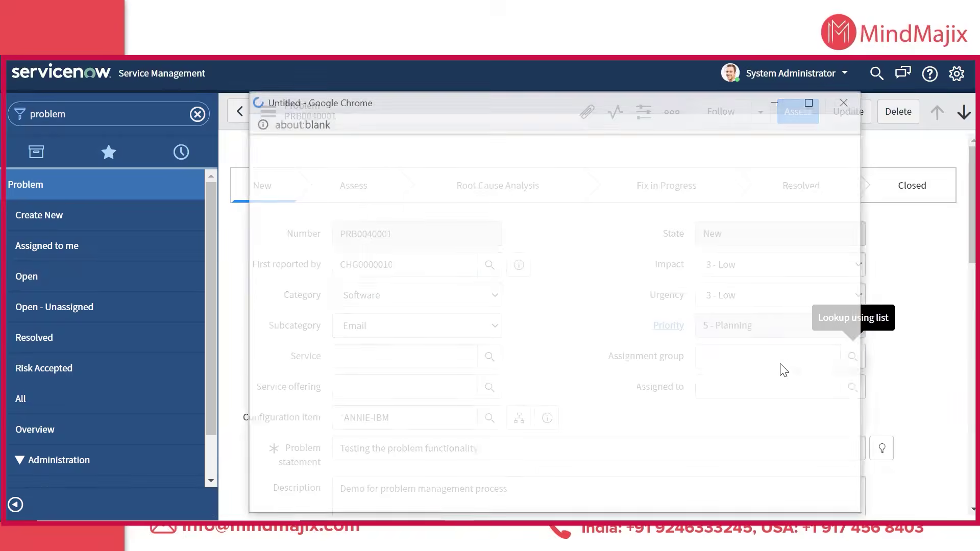
pyautogui.click(344, 244)
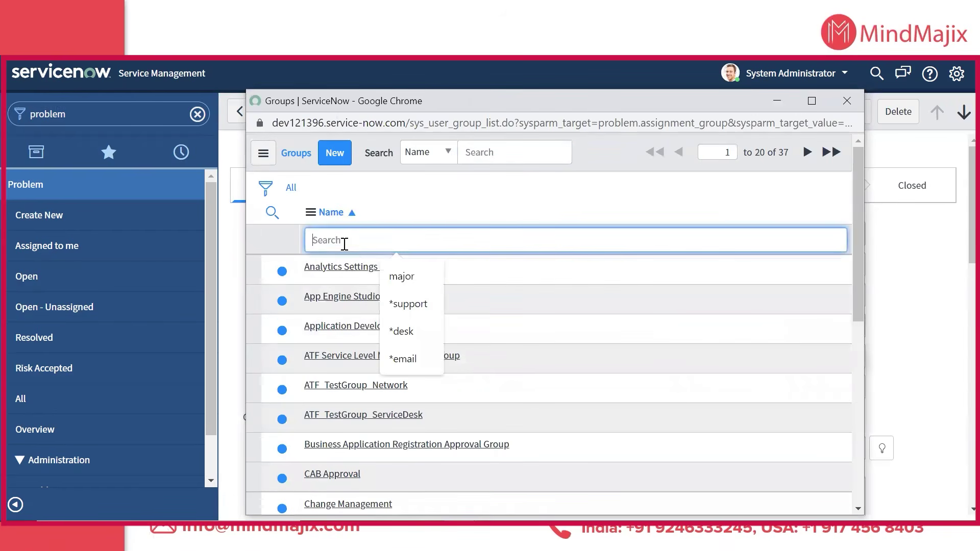
pyautogui.write('problem')
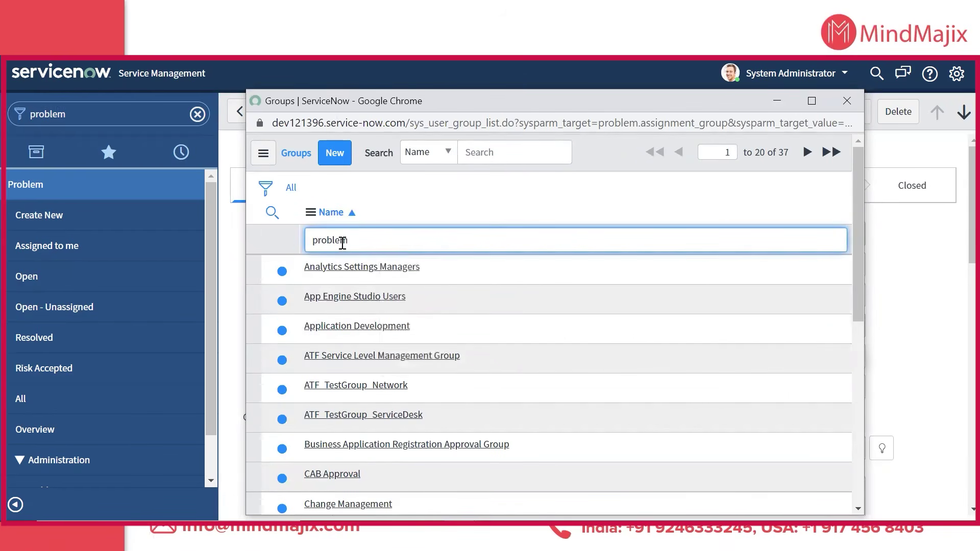
pyautogui.press('Return')
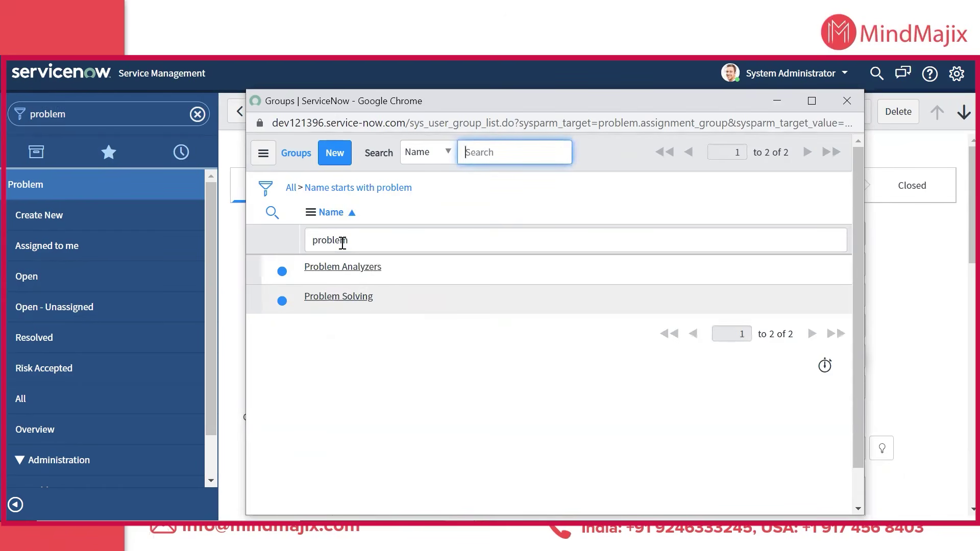
pyautogui.click(343, 276)
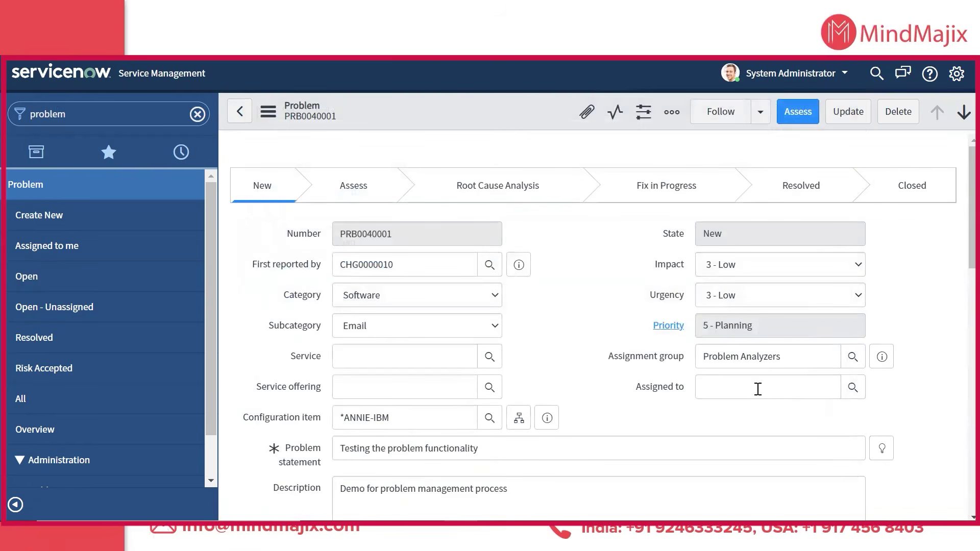
# Step: Assign the problem to Problem Coordinator A
pyautogui.click(759, 388)
pyautogui.click(853, 388)
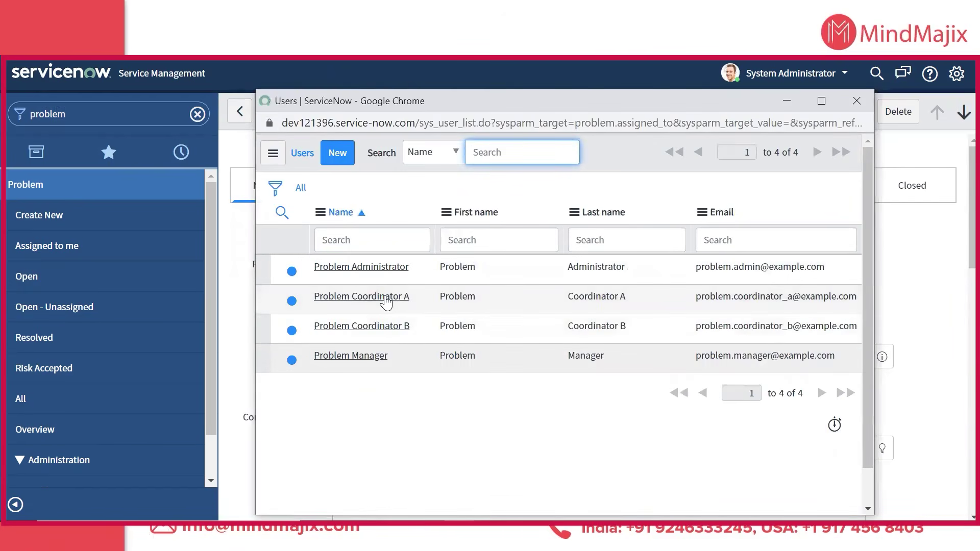
pyautogui.click(385, 299)
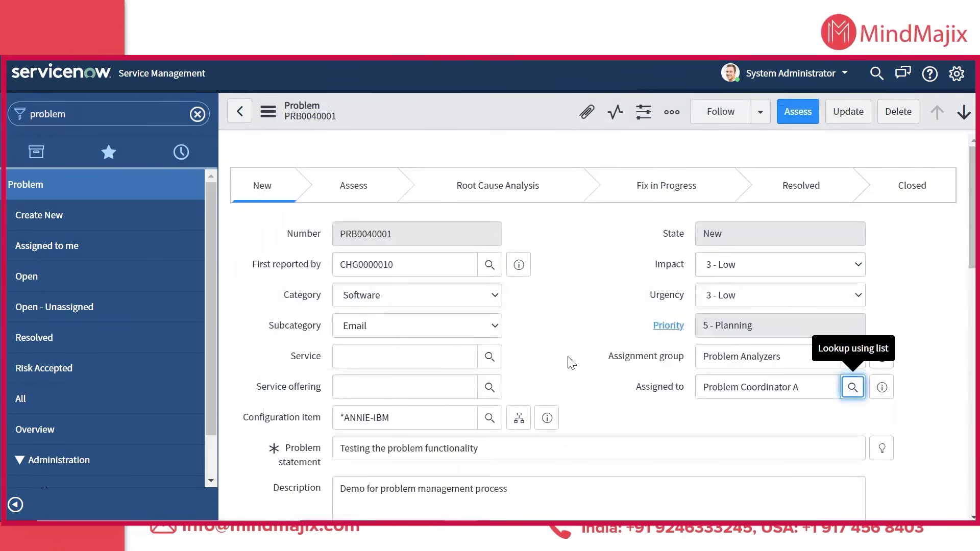
# Step: Enter the work note "Assigning you the problem for investigation" on the problem
pyautogui.scroll(-4, 570, 363)
pyautogui.scroll(-4, 570, 363)
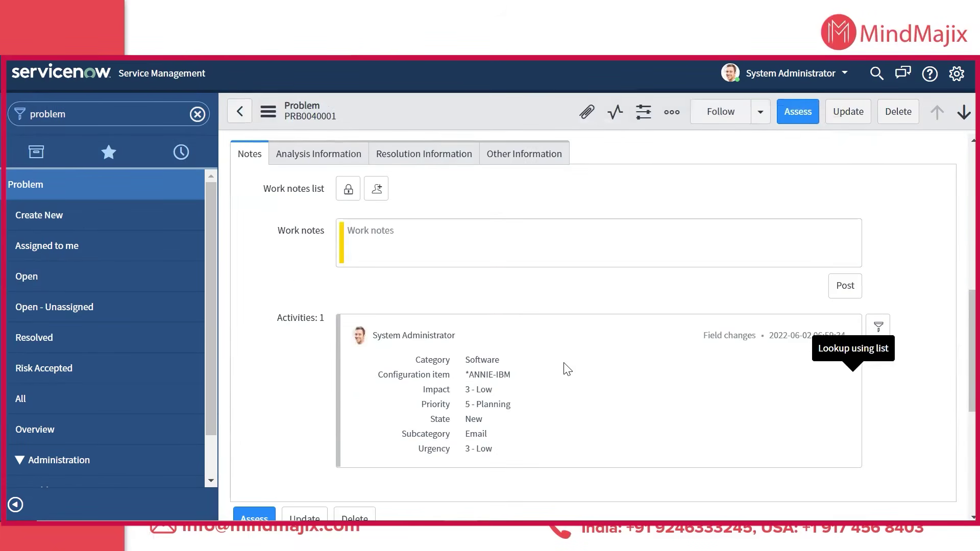
pyautogui.click(425, 244)
pyautogui.write('Ass')
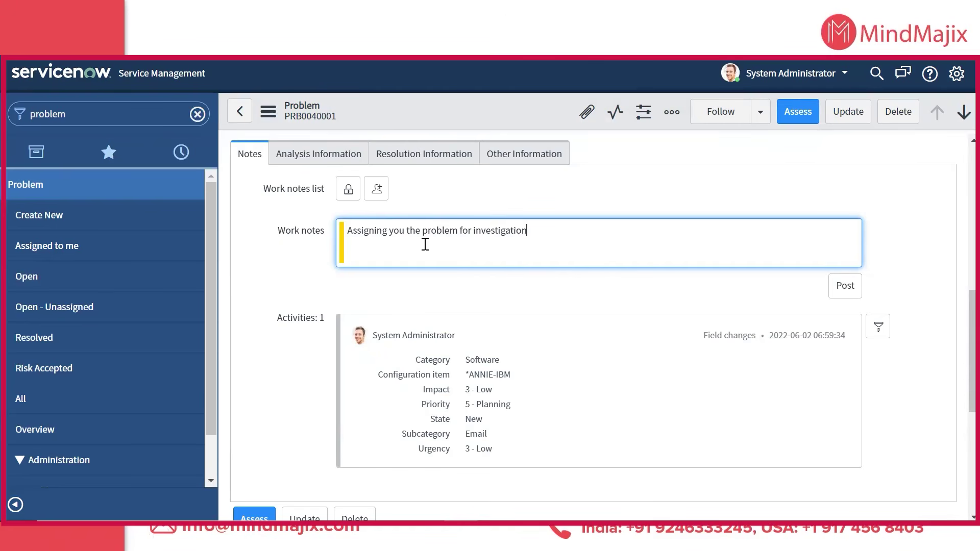
# Step: Add the existing incidents INC0010001 and INC0000047 to the problem's related incidents
pyautogui.scroll(-6, 429, 271)
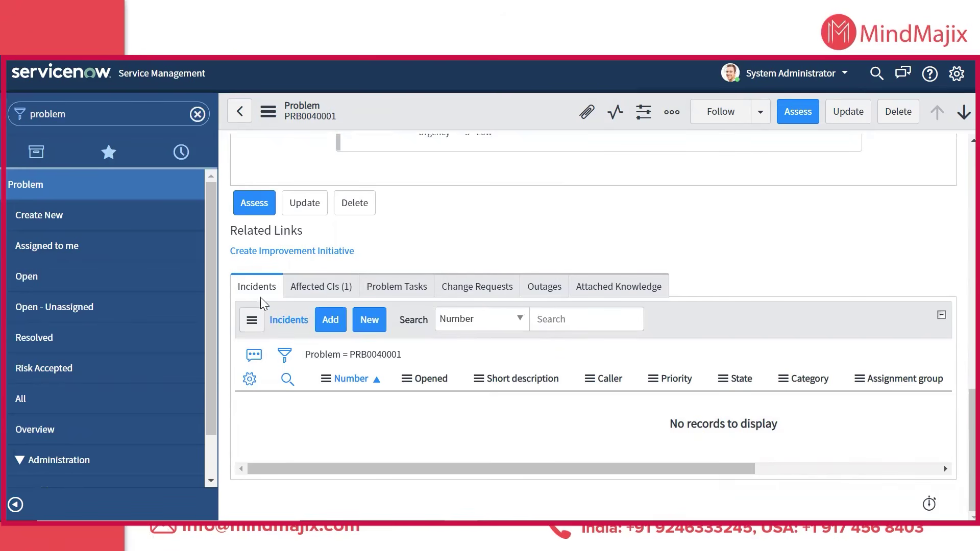
pyautogui.click(331, 320)
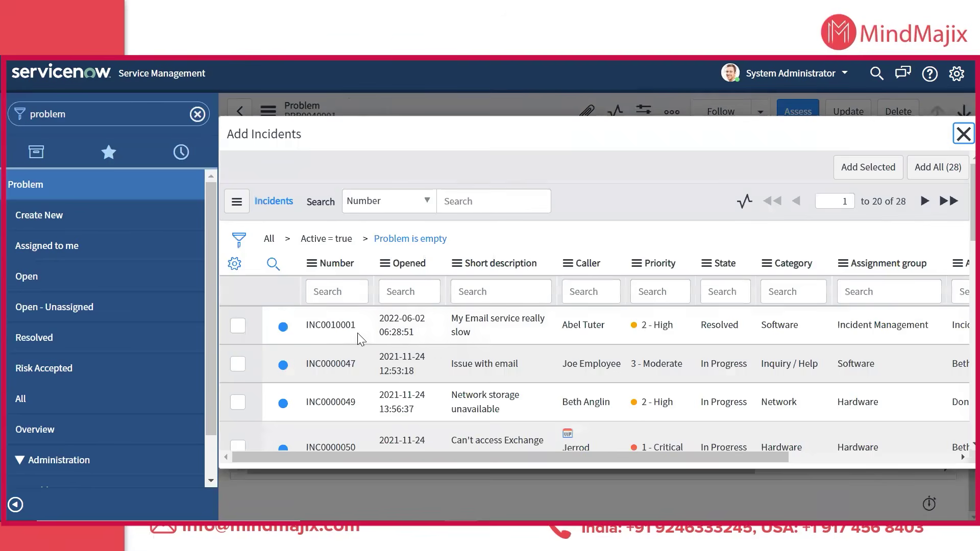
pyautogui.click(234, 328)
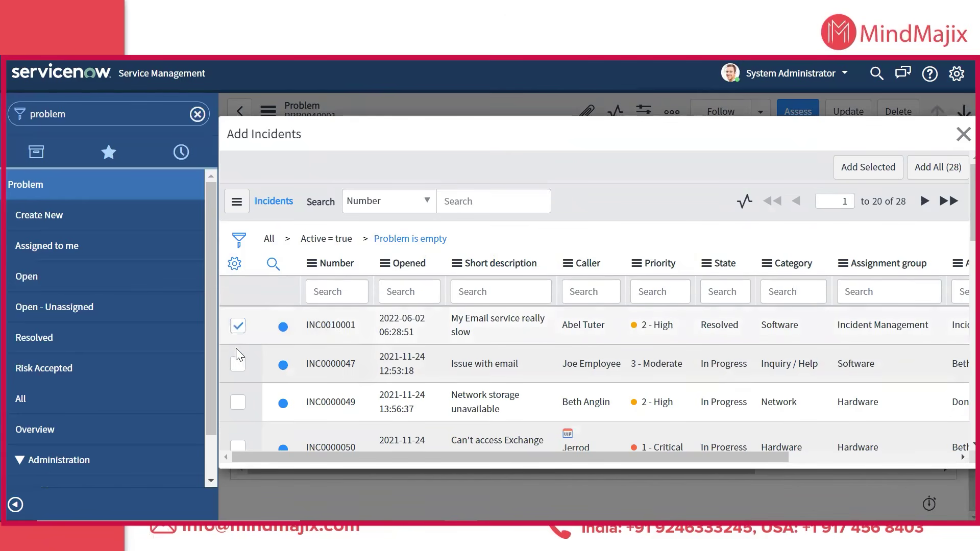
pyautogui.scroll(-5, 663, 220)
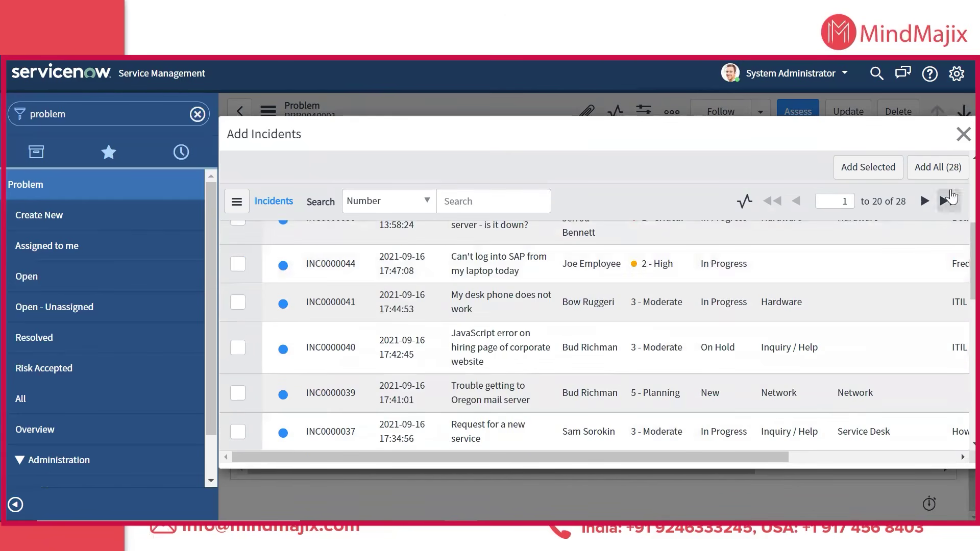
pyautogui.click(865, 180)
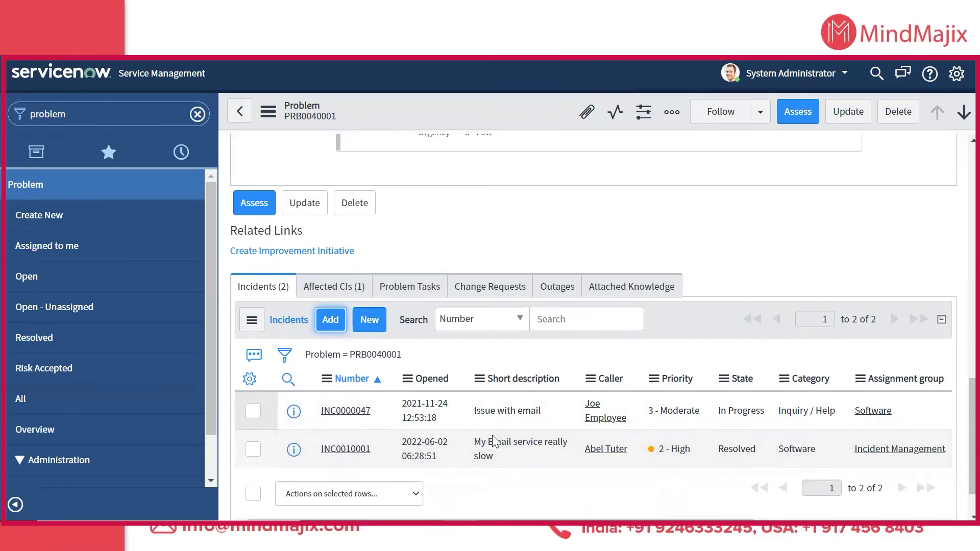
# Step: Look through the problem's related problem tasks and change requests, ending on its related incidents
pyautogui.click(405, 290)
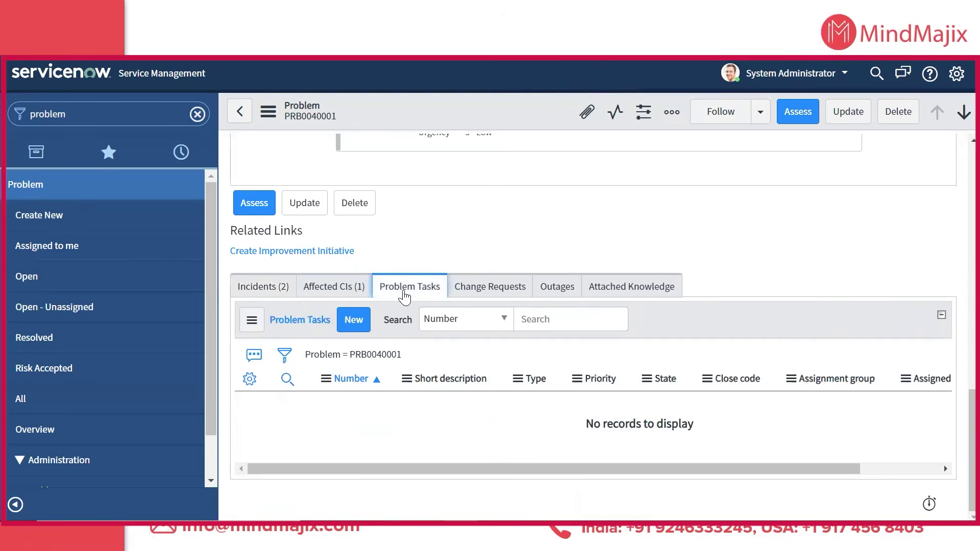
pyautogui.click(466, 289)
pyautogui.click(429, 288)
pyautogui.click(265, 287)
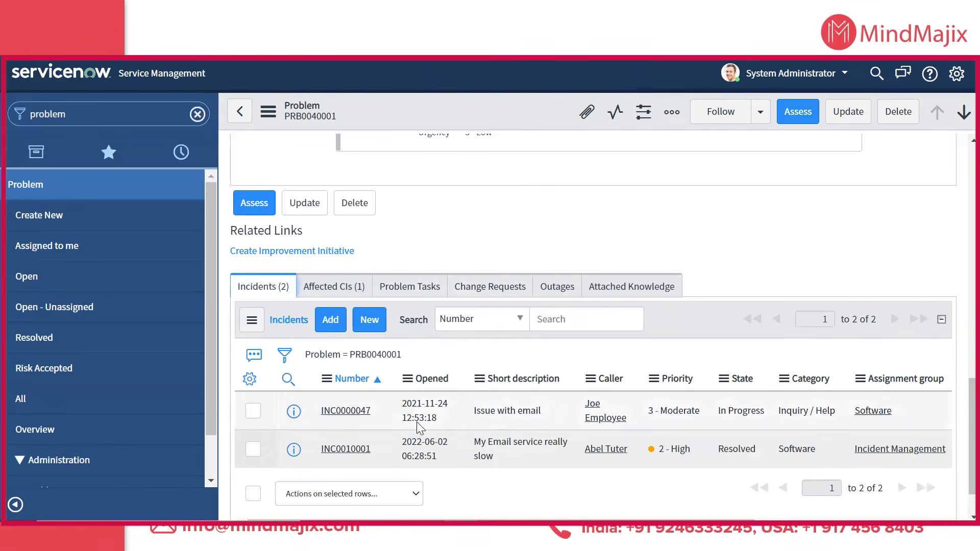
# Step: Review the problem's main details, its Assigned to value and its related incidents
pyautogui.scroll(10, 482, 439)
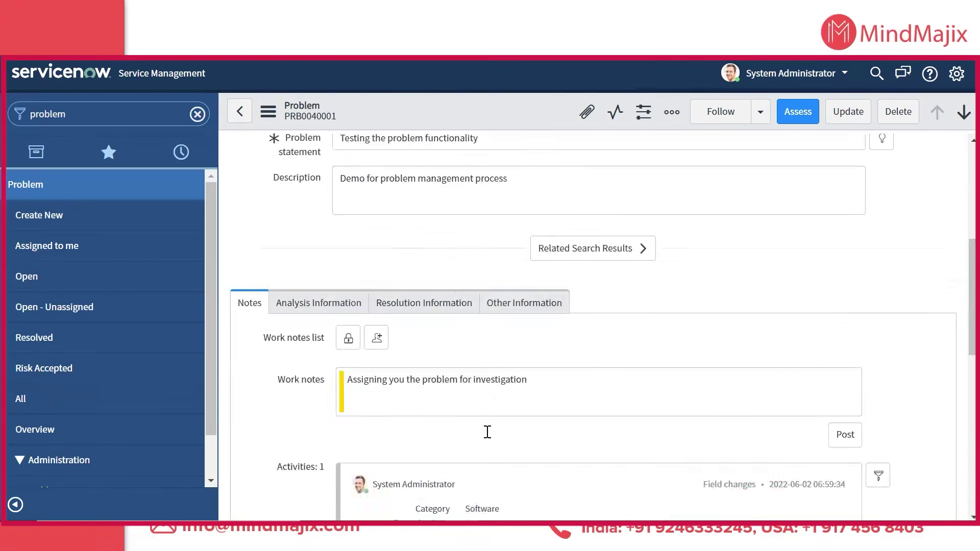
pyautogui.scroll(-5, 486, 414)
pyautogui.scroll(5, 486, 417)
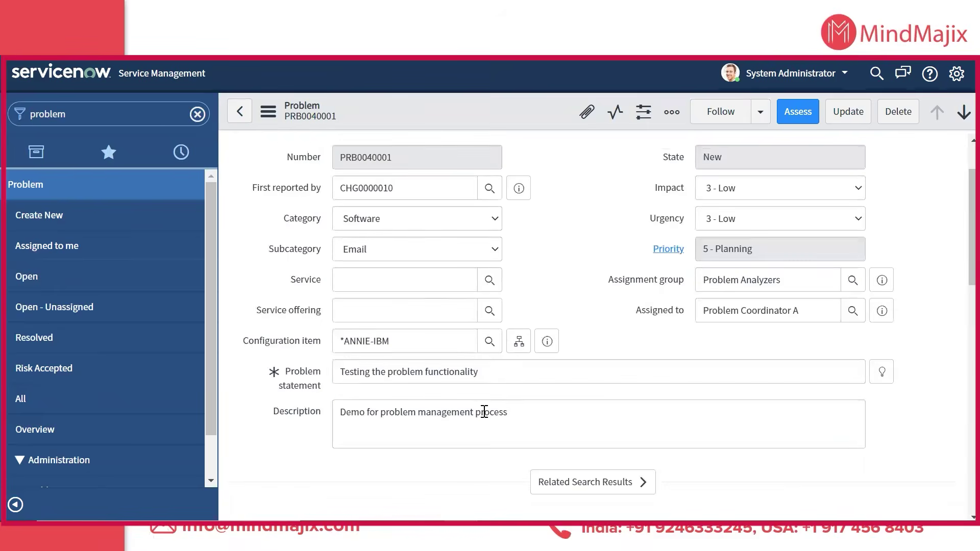
pyautogui.scroll(-10, 483, 408)
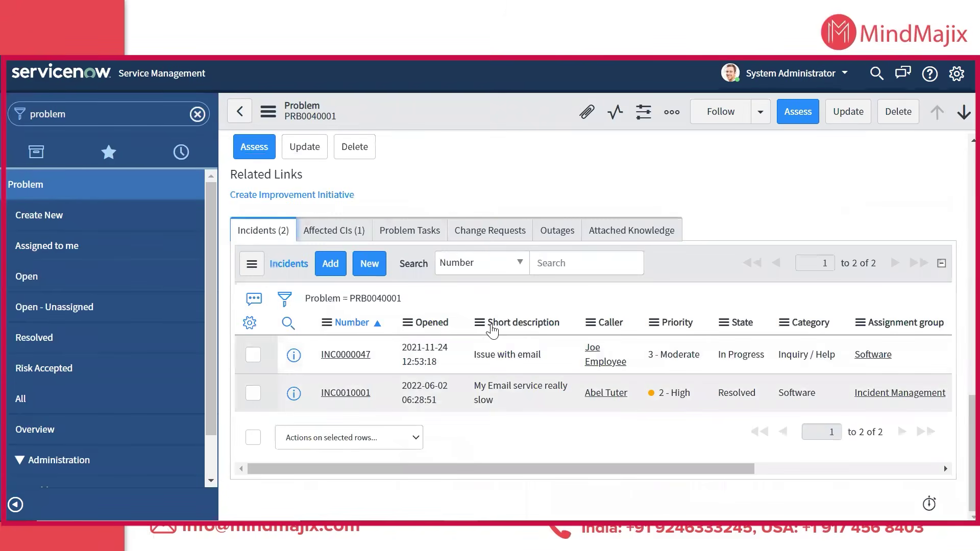
pyautogui.scroll(5, 485, 258)
pyautogui.scroll(10, 491, 330)
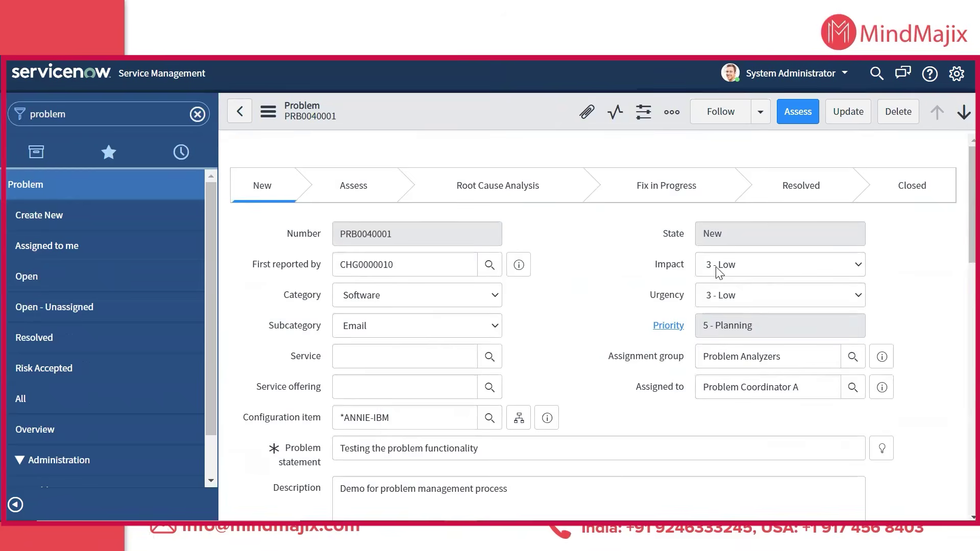
pyautogui.scroll(-4, 676, 229)
pyautogui.scroll(1, 678, 229)
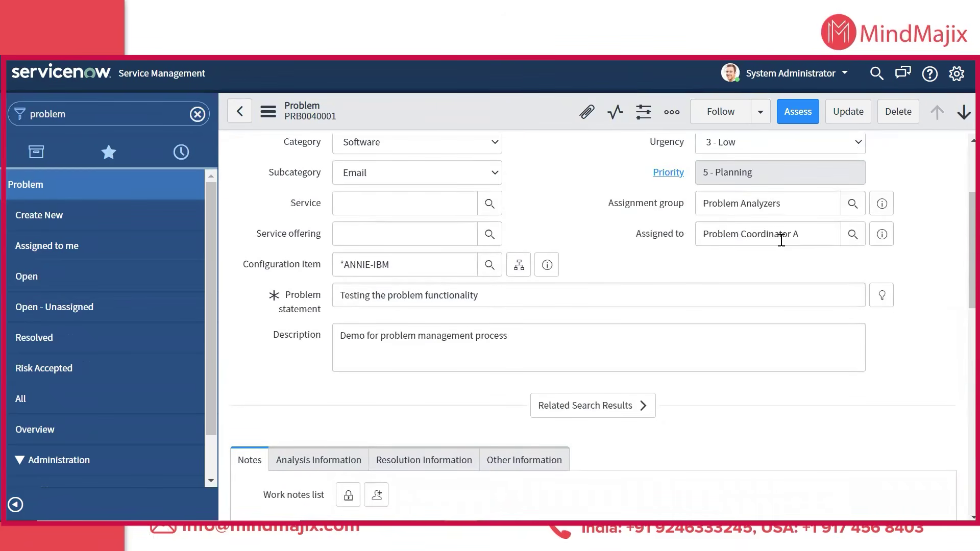
pyautogui.moveTo(809, 239); pyautogui.dragTo(676, 228)
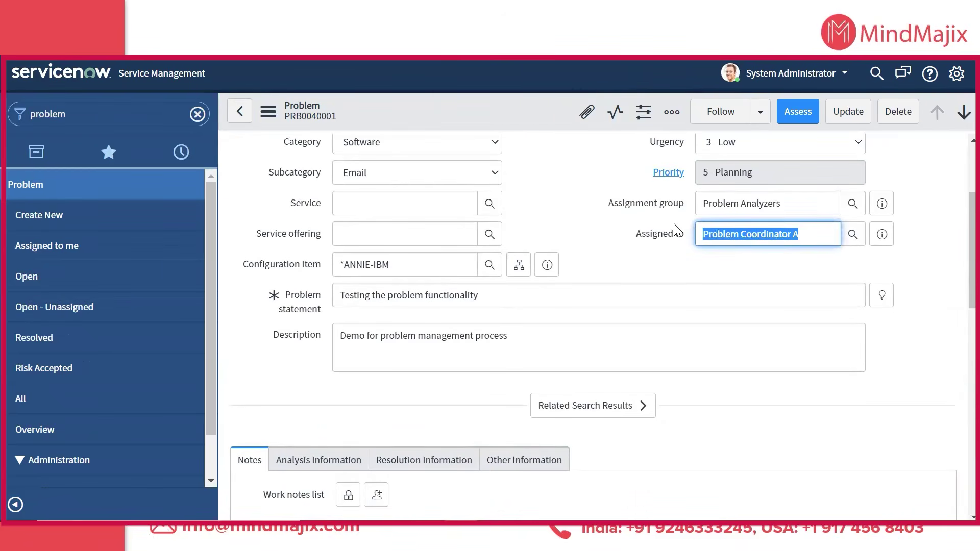
pyautogui.click(680, 337)
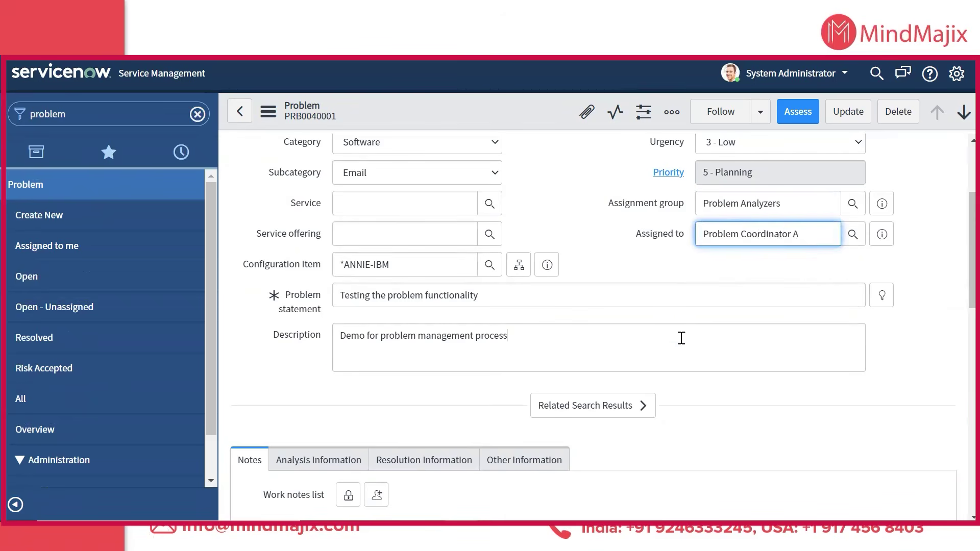
# Step: Post the pending work note on the problem and move the problem to the Assess state
pyautogui.scroll(-5, 680, 341)
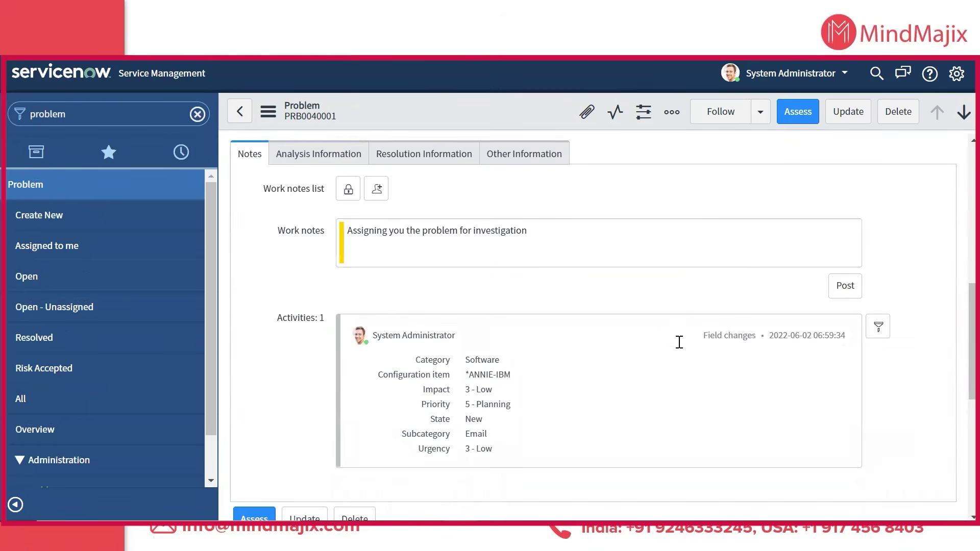
pyautogui.click(845, 287)
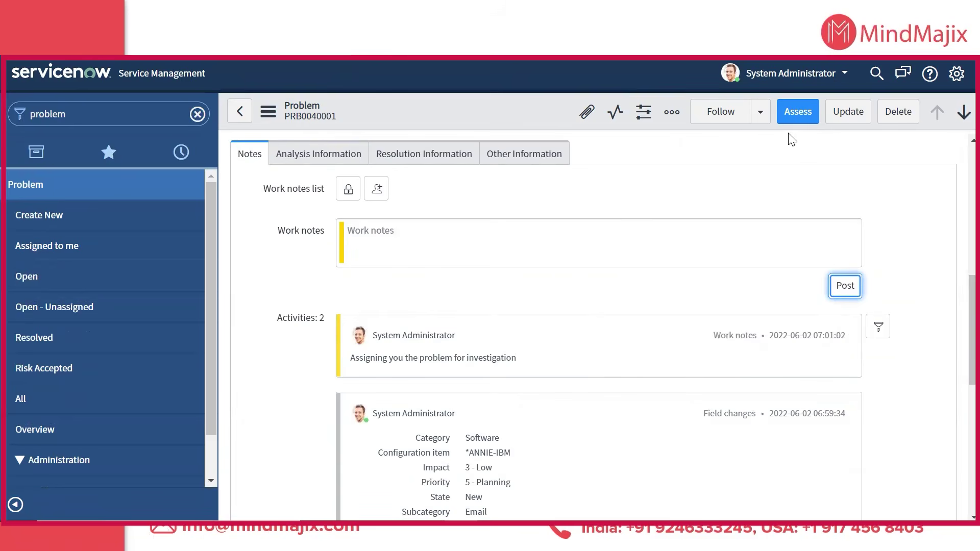
pyautogui.click(847, 111)
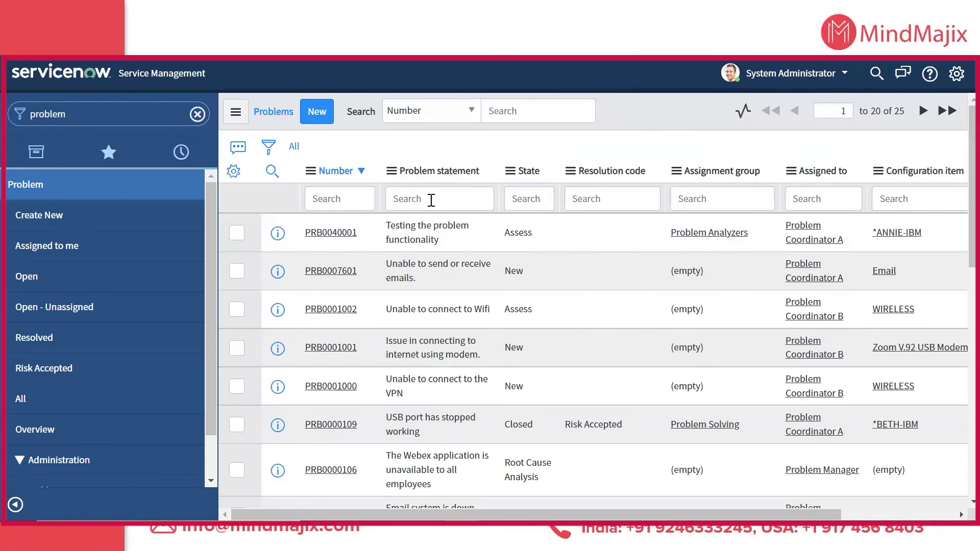
# Step: Impersonate the user Problem Coordinator A
pyautogui.click(840, 76)
pyautogui.click(811, 120)
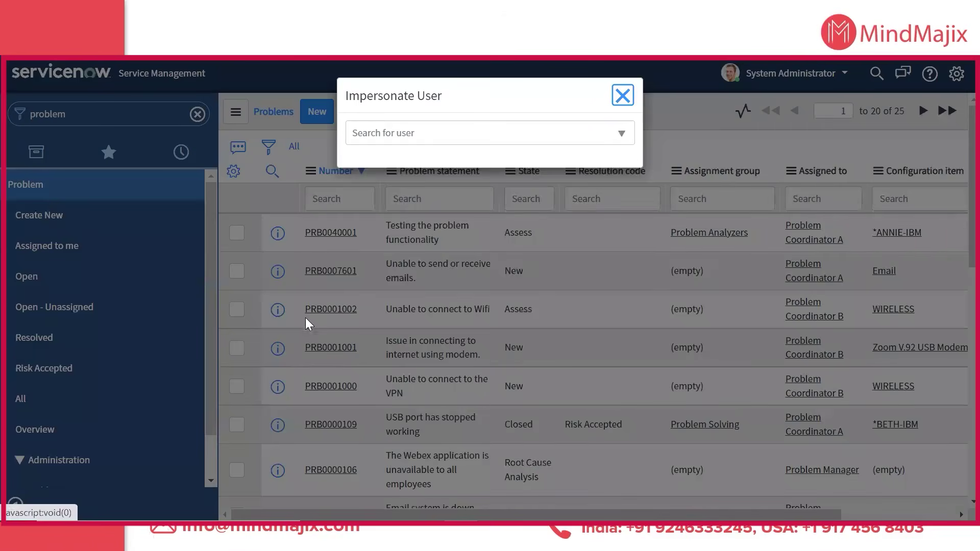
pyautogui.click(402, 129)
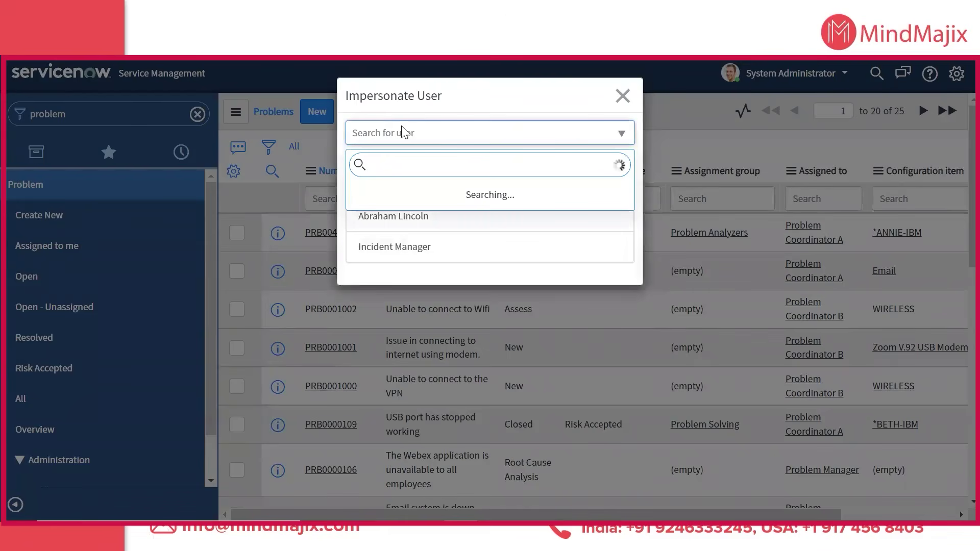
pyautogui.write('Problem Coordinator A')
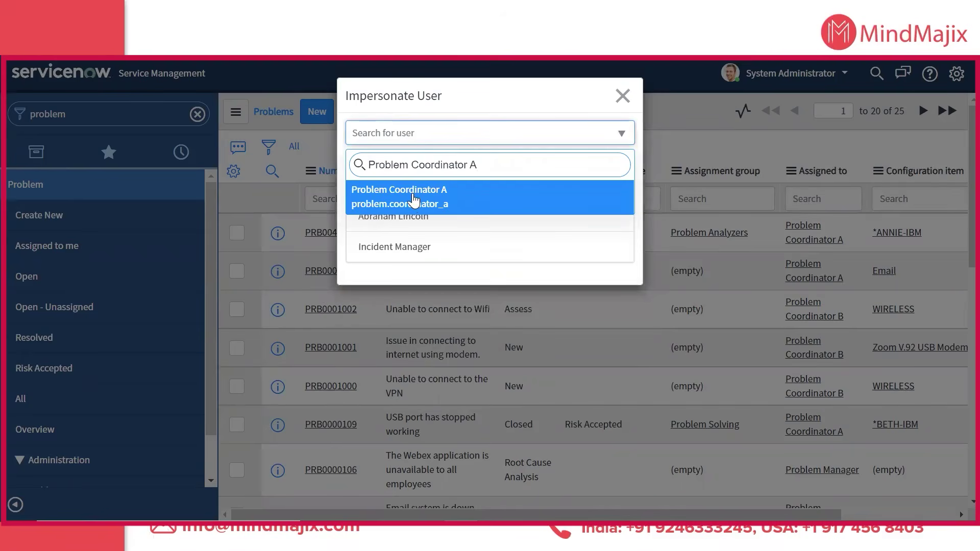
pyautogui.click(414, 199)
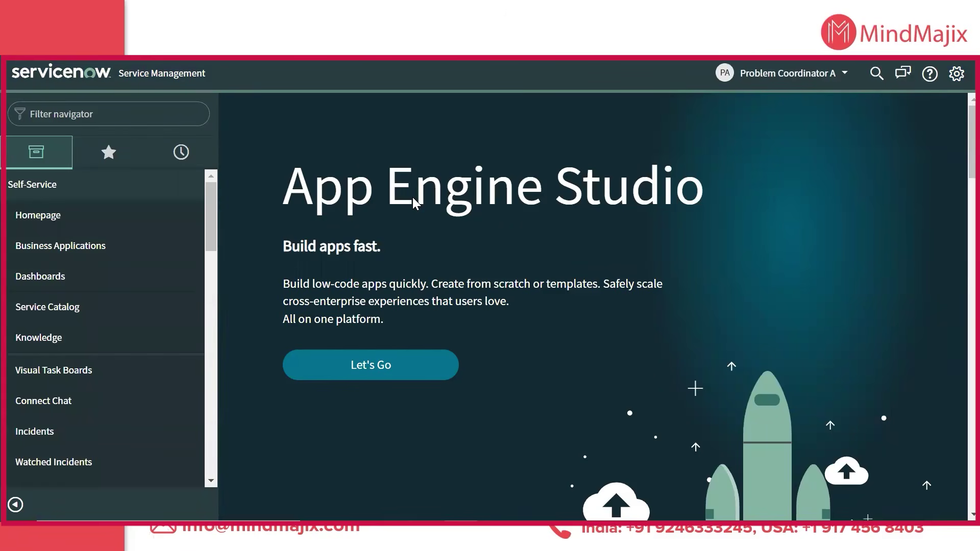
# Step: Find the problems assigned to the impersonated coordinator and open PRB0040001
pyautogui.click(109, 152)
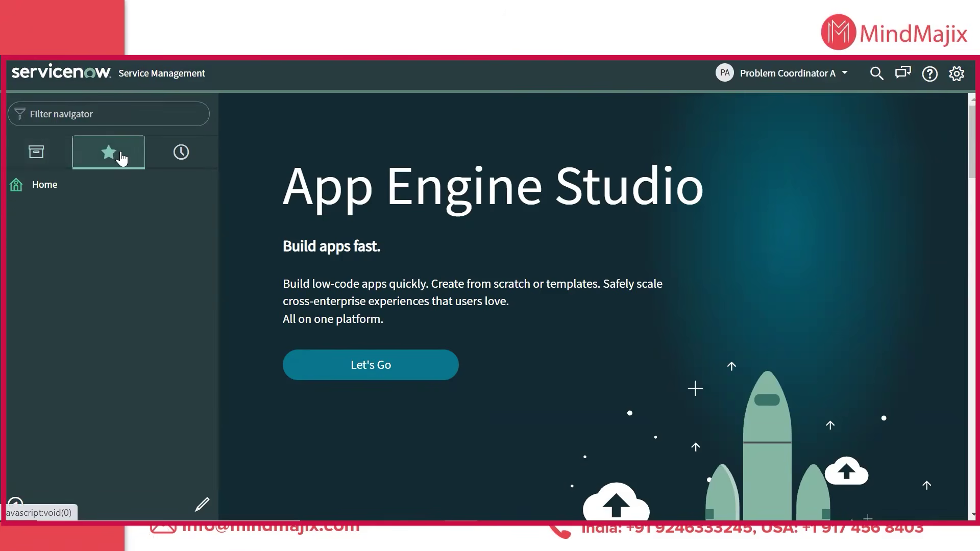
pyautogui.click(36, 151)
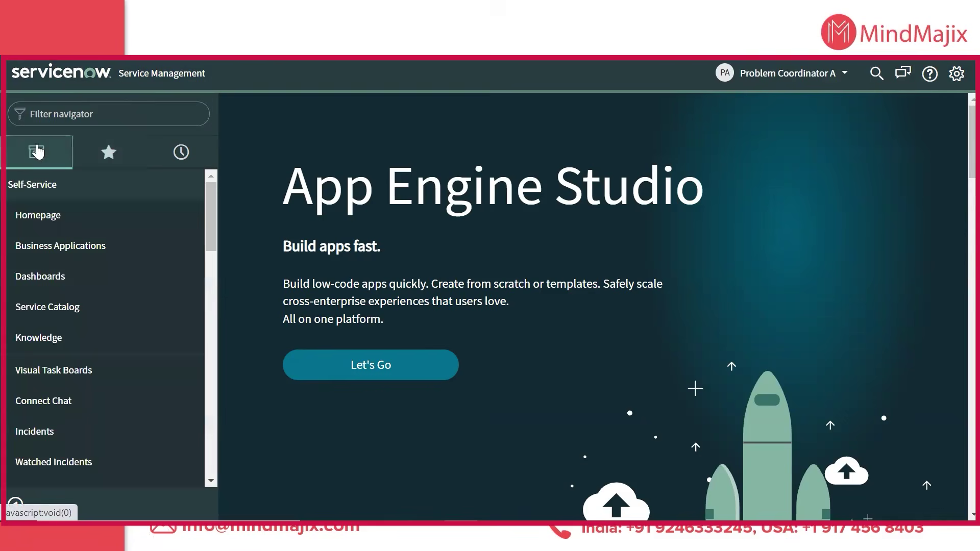
pyautogui.click(47, 116)
pyautogui.write('problem')
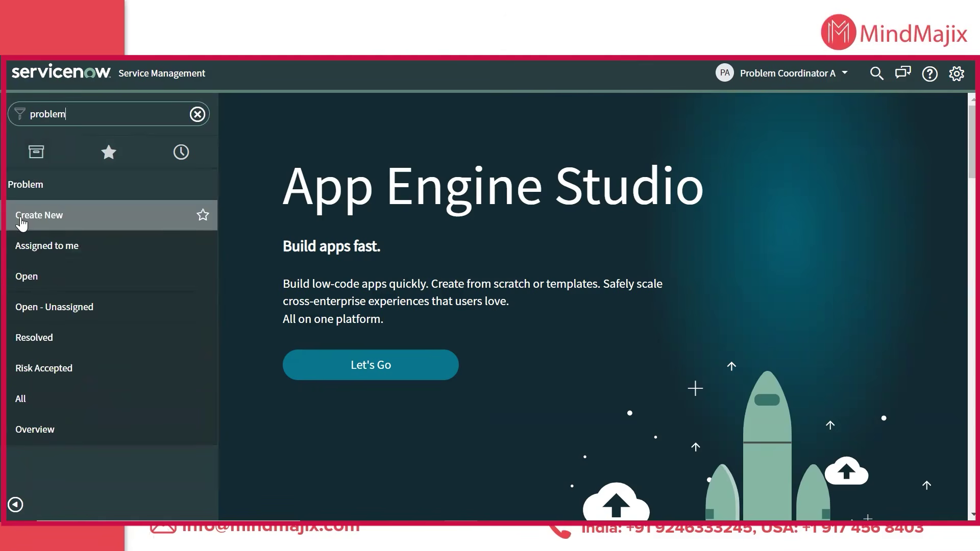
pyautogui.click(19, 246)
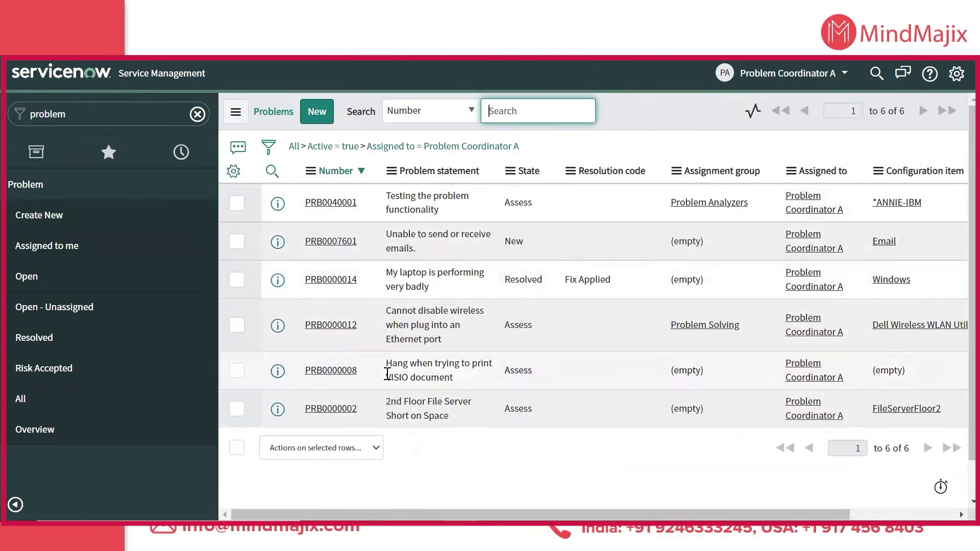
pyautogui.click(347, 205)
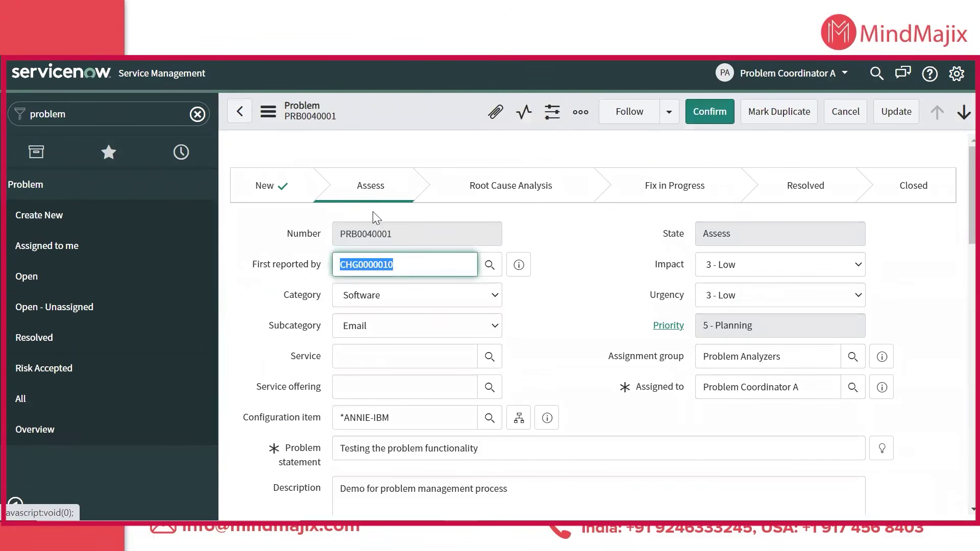
# Step: Mark problem PRB0040001 as a duplicate of PRB0007601 and check its state and resolution code
pyautogui.scroll(-8, 562, 350)
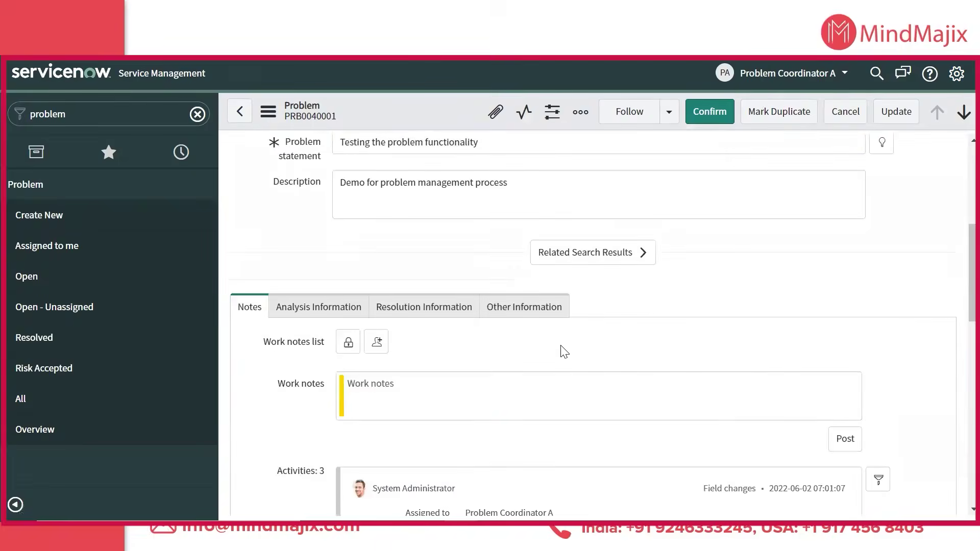
pyautogui.scroll(5, 564, 352)
pyautogui.scroll(3, 564, 352)
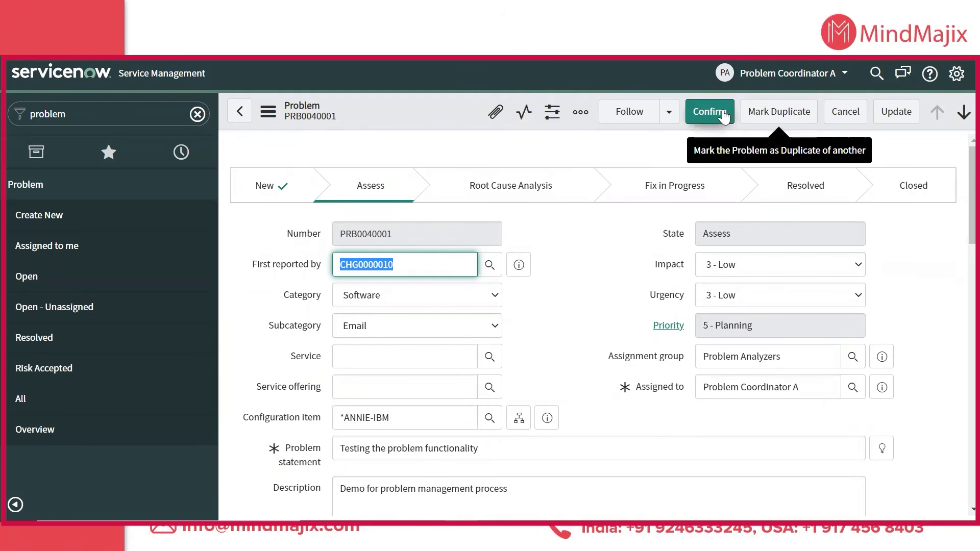
pyautogui.click(749, 120)
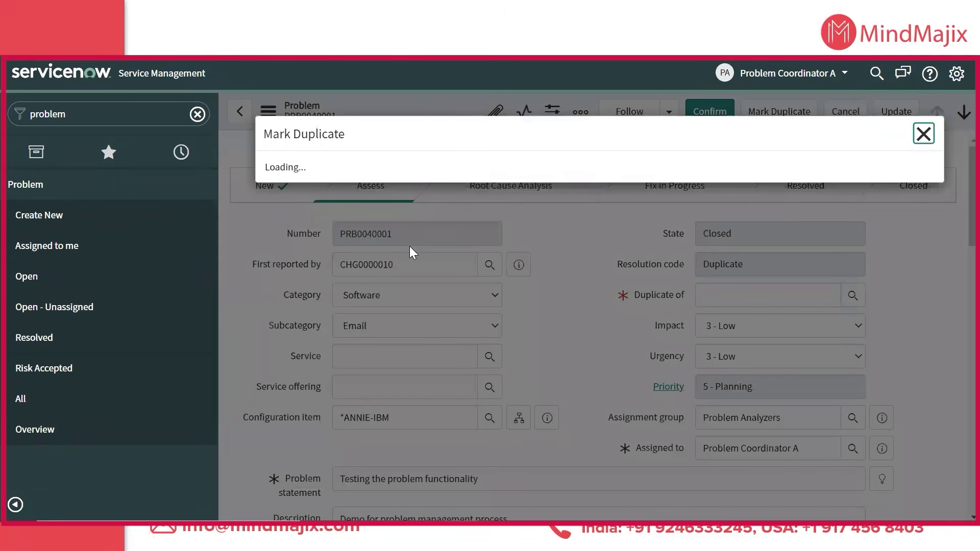
pyautogui.click(411, 236)
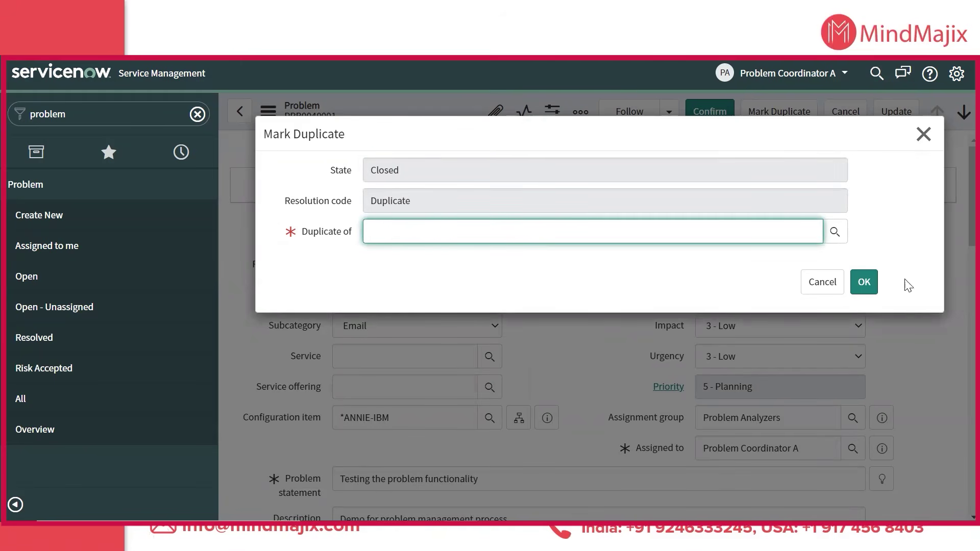
pyautogui.click(419, 200)
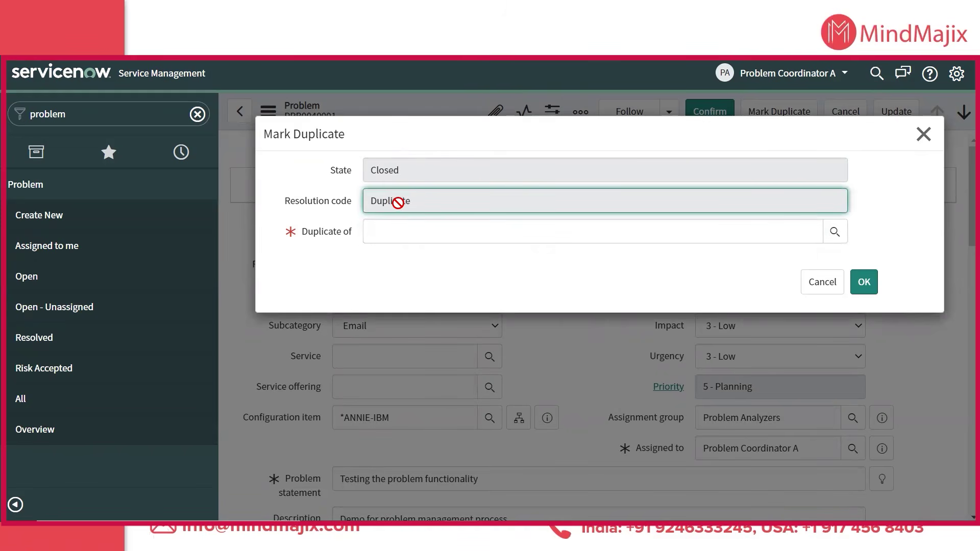
pyautogui.click(391, 171)
pyautogui.click(382, 233)
pyautogui.click(836, 231)
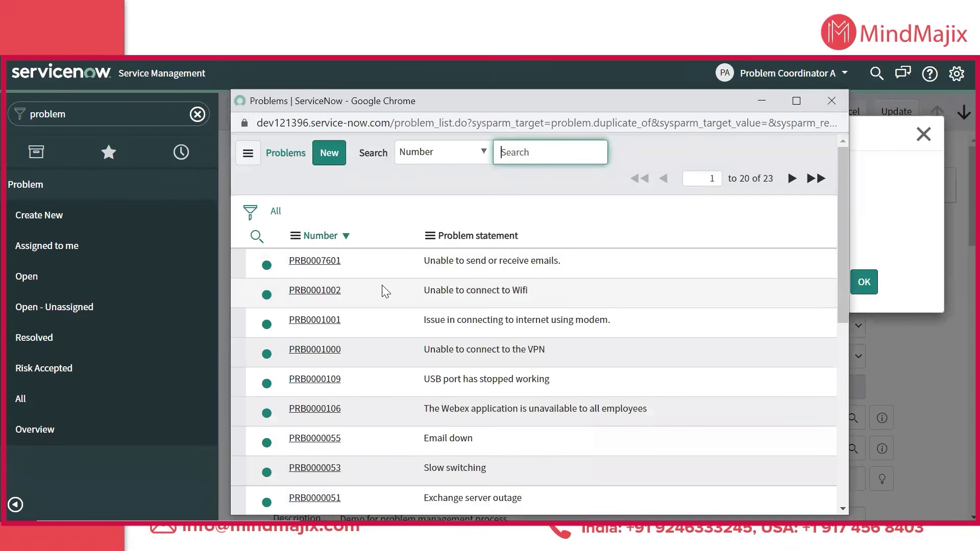
pyautogui.click(312, 261)
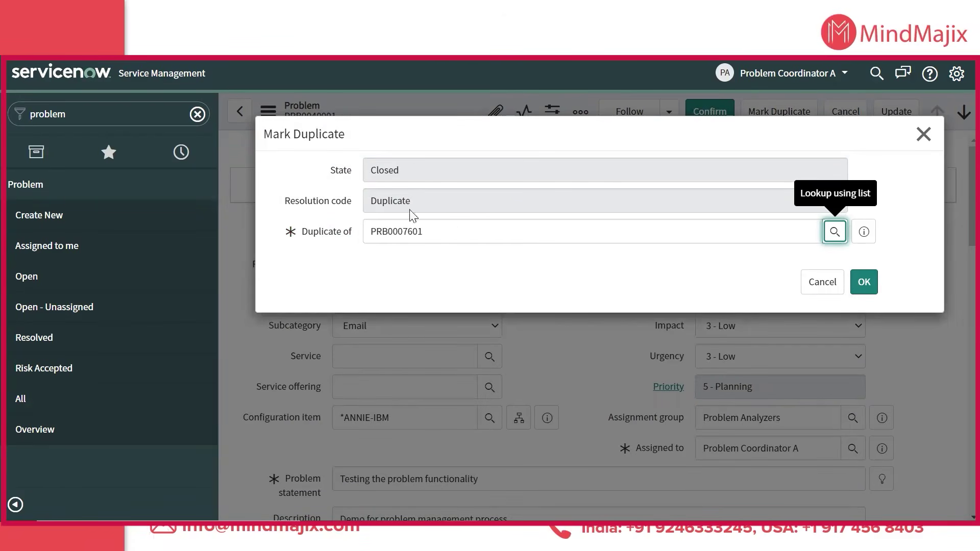
pyautogui.click(870, 280)
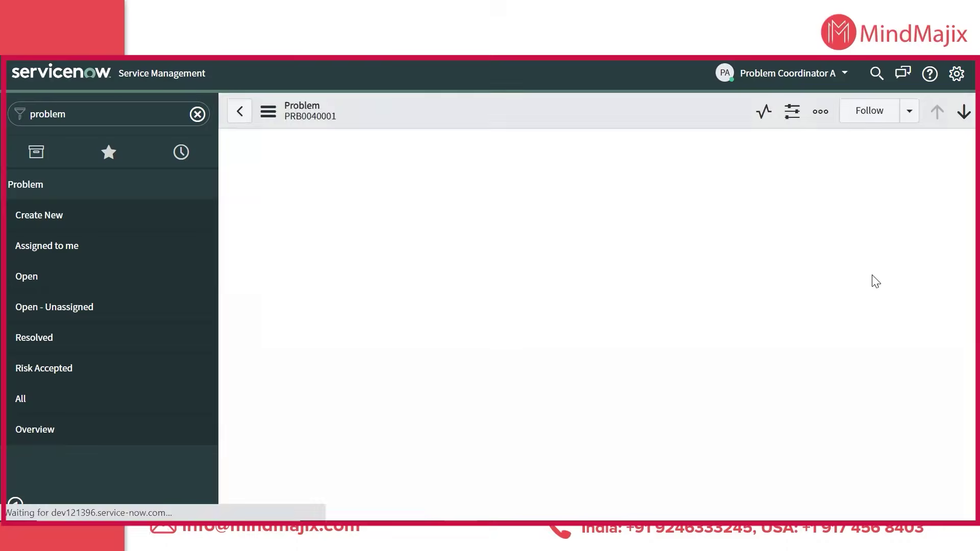
pyautogui.click(752, 248)
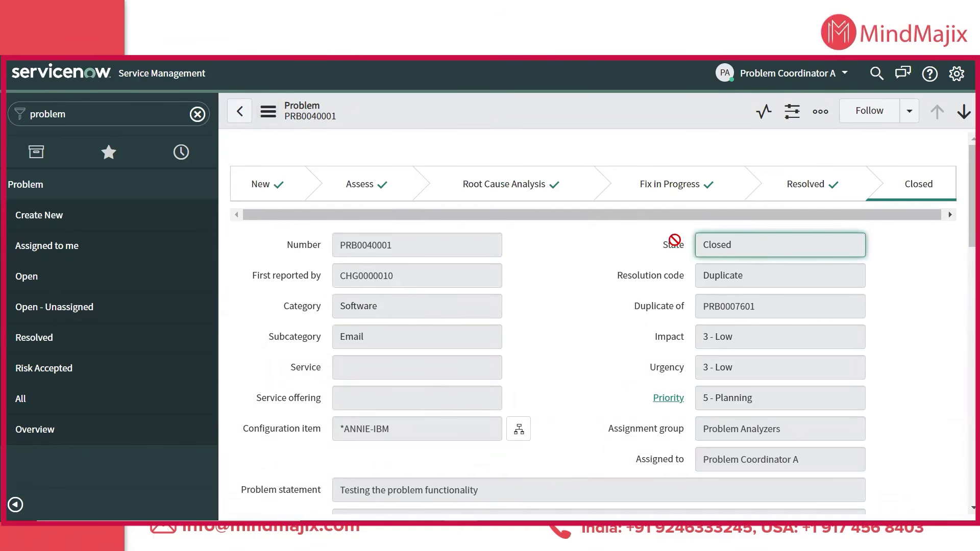
pyautogui.click(733, 282)
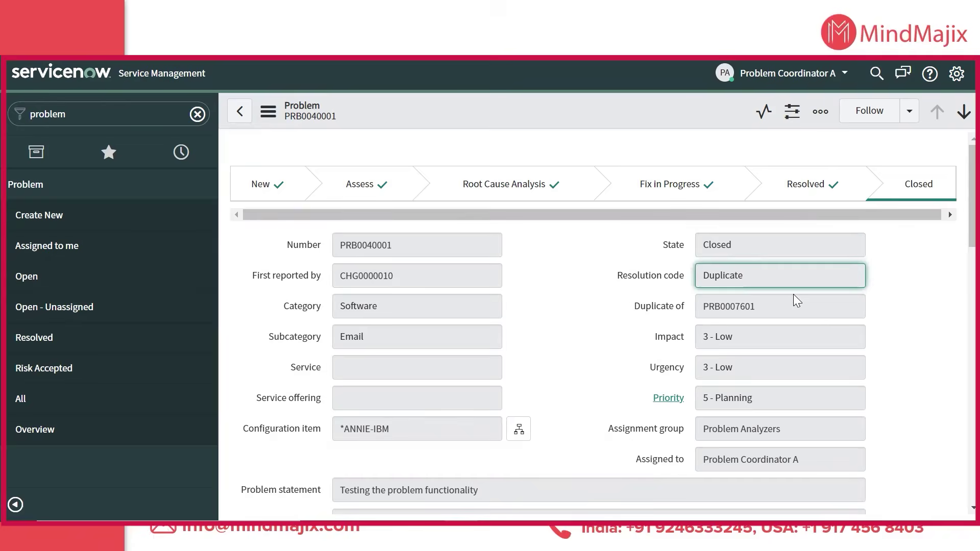
pyautogui.hotkey('alt', 'Tab')
pyautogui.press('Left')
pyautogui.press('Left')
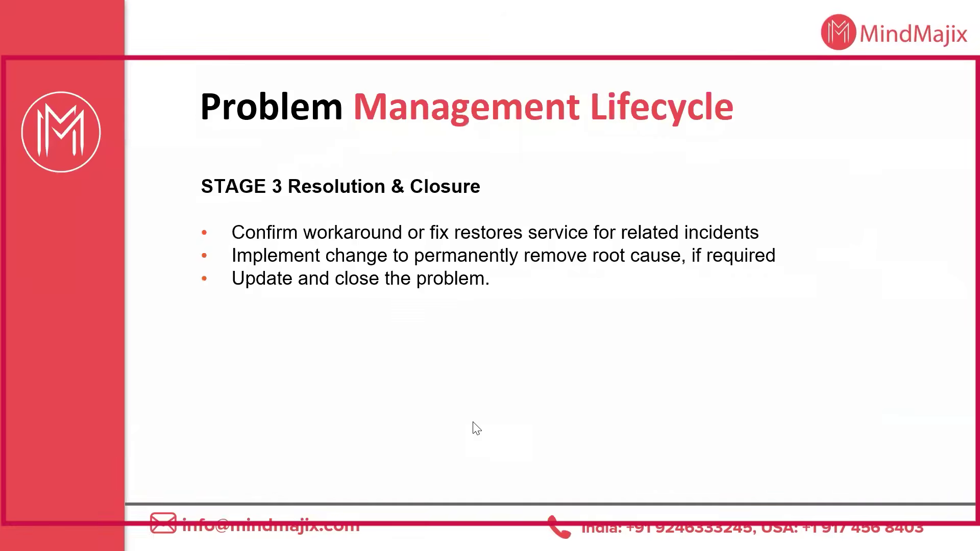
pyautogui.press('Left')
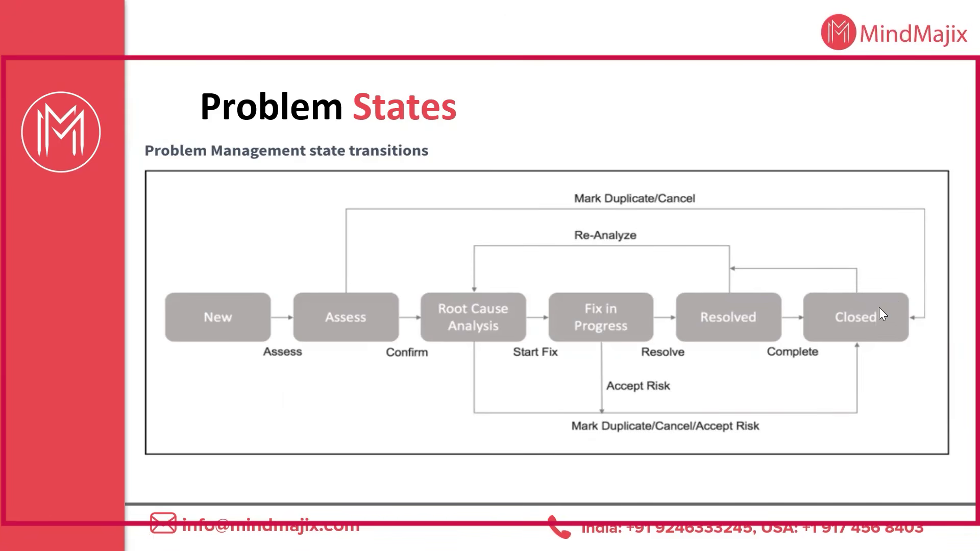
pyautogui.hotkey('alt', 'Tab')
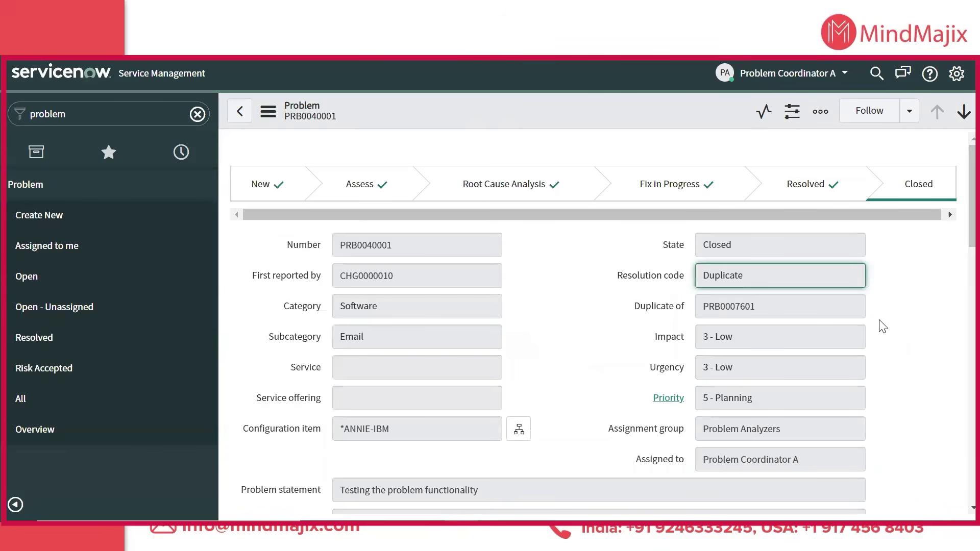
# Step: Switch back to the System Administrator account and start a new problem record
pyautogui.click(815, 81)
pyautogui.click(801, 128)
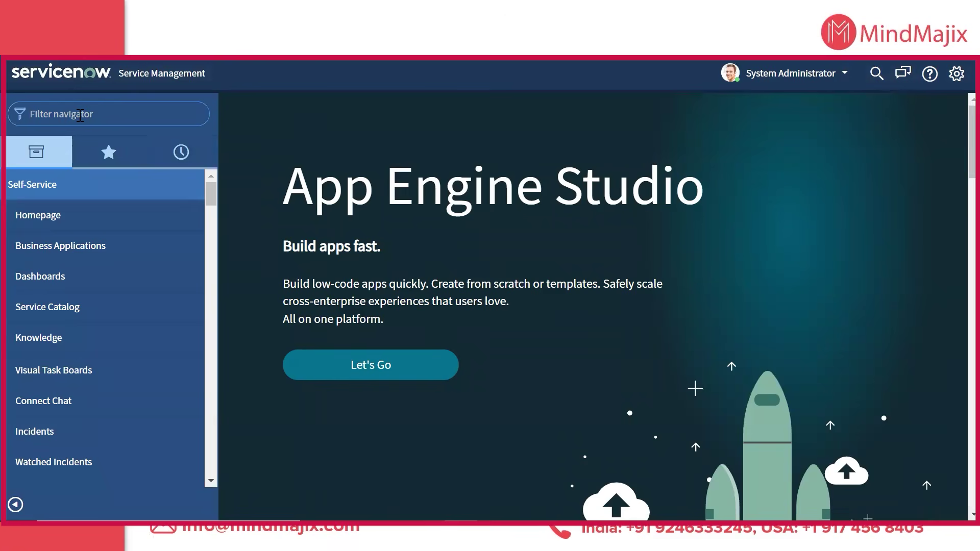
pyautogui.write('problem')
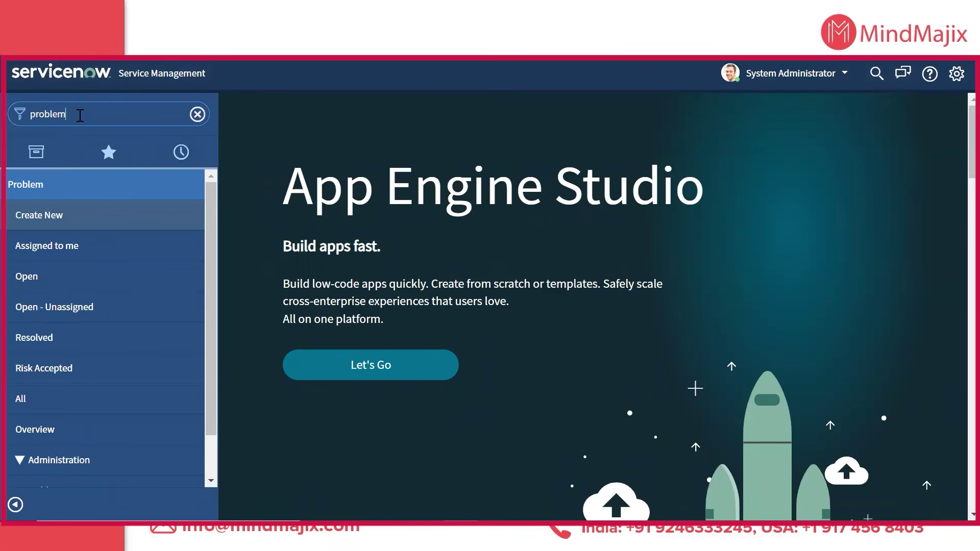
pyautogui.click(65, 222)
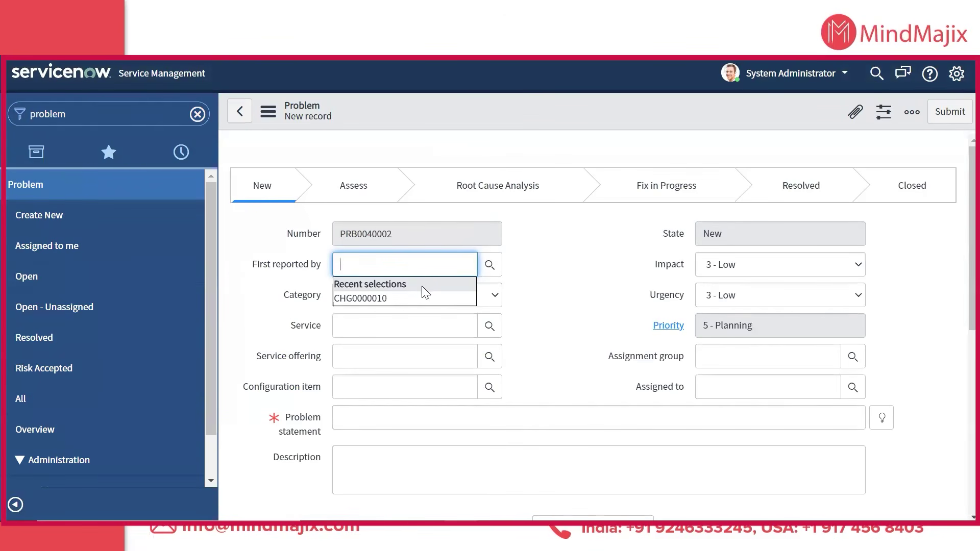
# Step: Set the new problem's category to Software and its subcategory to Email
pyautogui.click(558, 282)
pyautogui.click(453, 304)
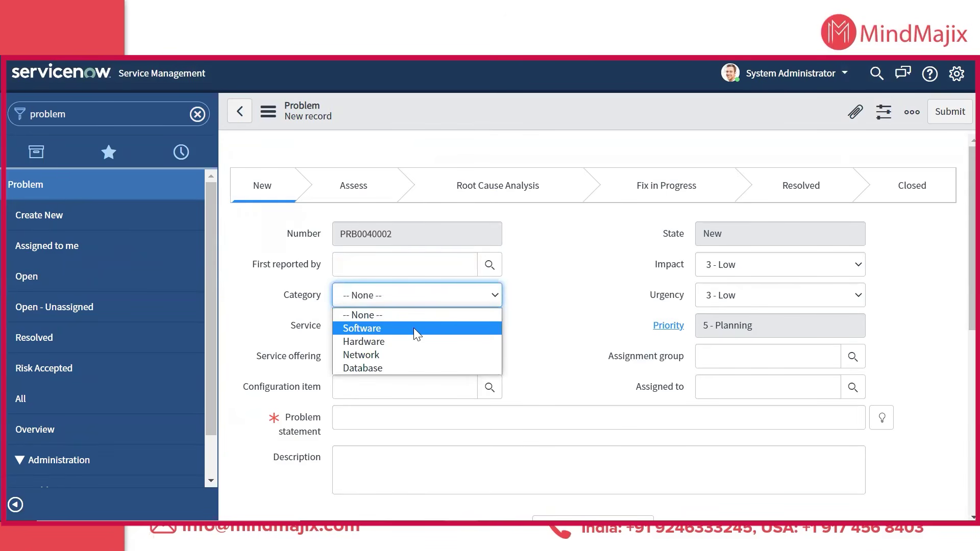
pyautogui.click(413, 328)
pyautogui.click(414, 331)
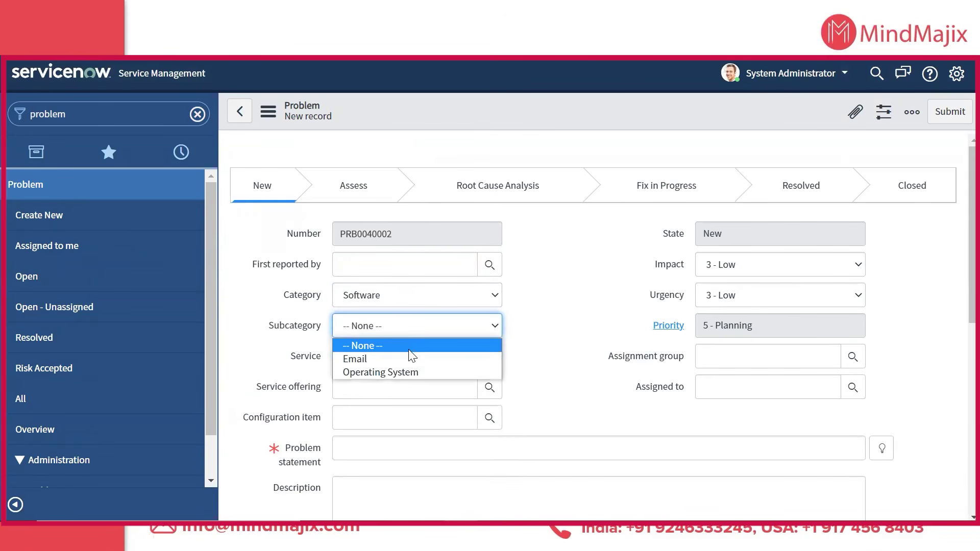
pyautogui.click(409, 356)
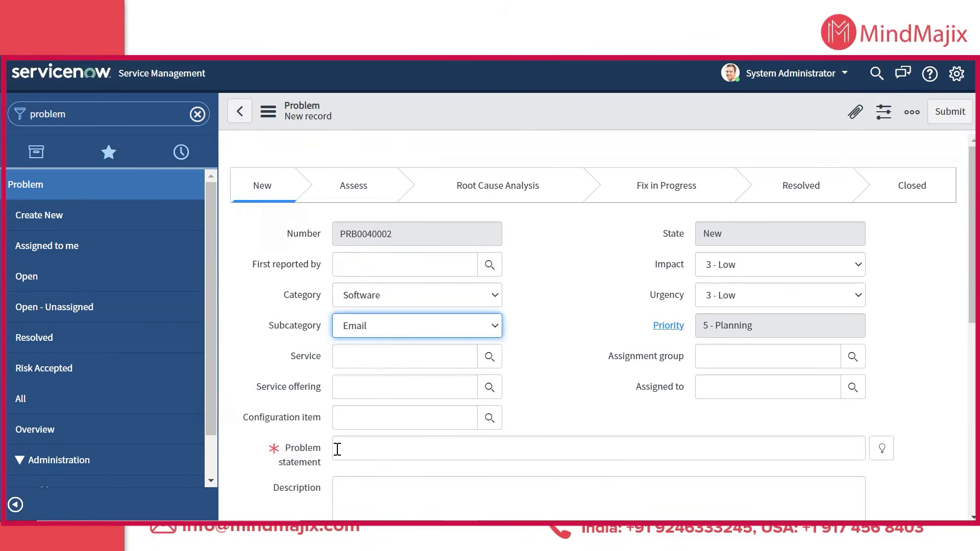
# Step: Set the new problem's subcategory to Operating System and its configuration item to *BETH-IBM
pyautogui.click(390, 331)
pyautogui.click(389, 371)
pyautogui.click(491, 419)
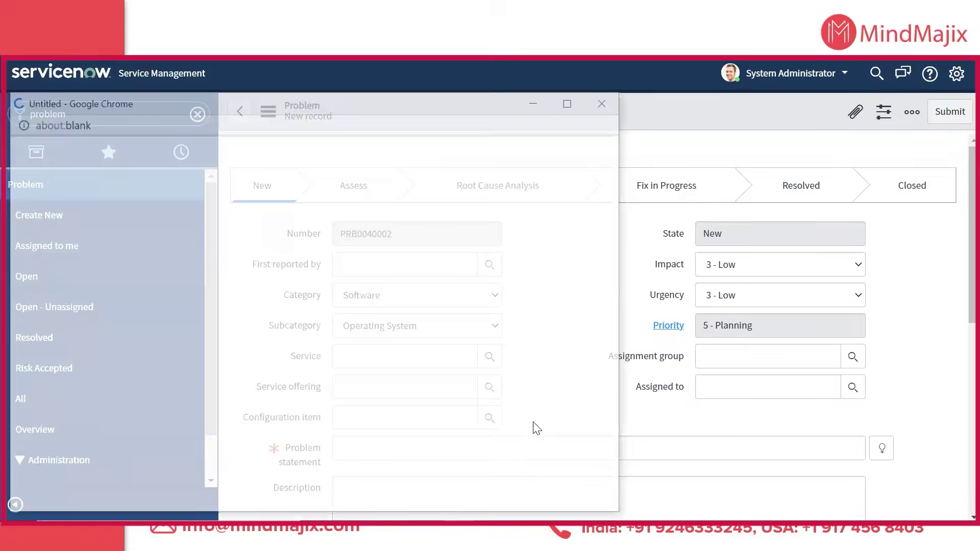
pyautogui.click(84, 366)
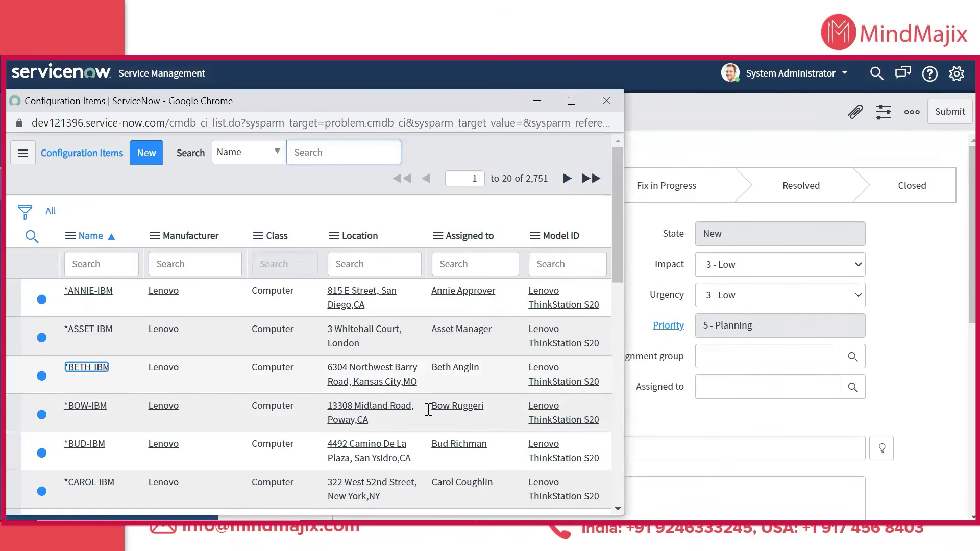
# Step: Assign the new problem to the Problem Analyzers group and to Problem Coordinator A
pyautogui.click(766, 357)
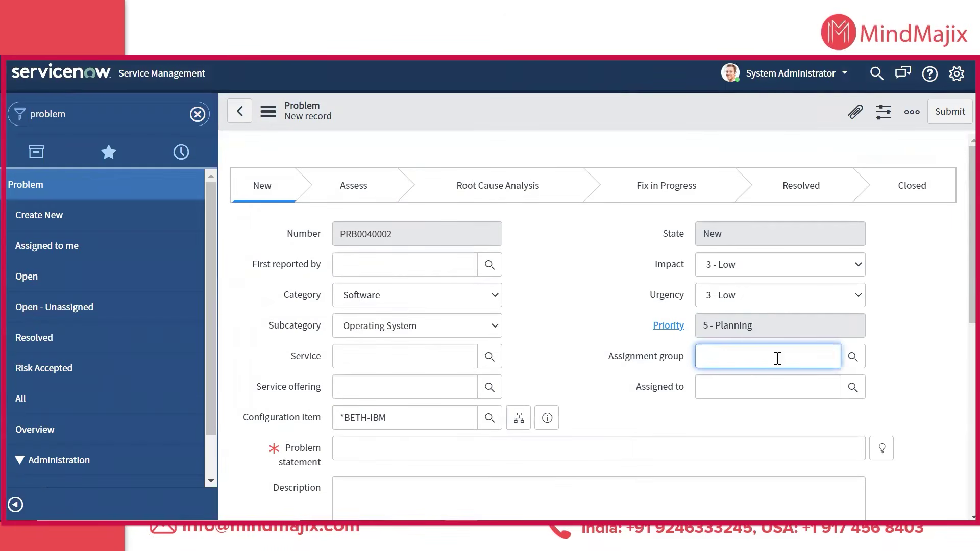
pyautogui.click(769, 390)
pyautogui.click(807, 391)
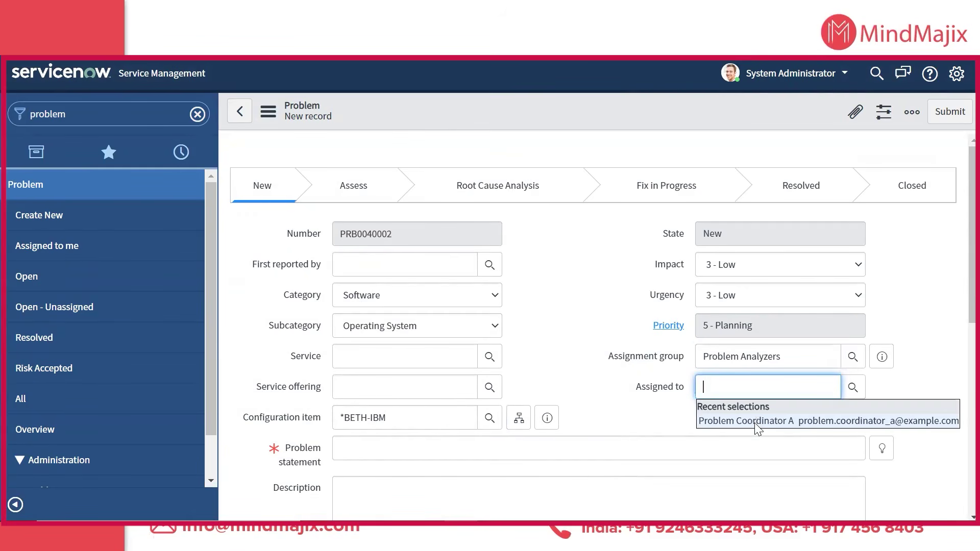
pyautogui.click(757, 424)
# Step: Enter the problem statement "Testing 2 for problem management process" and description "Demo 2", and submit the record
pyautogui.click(454, 451)
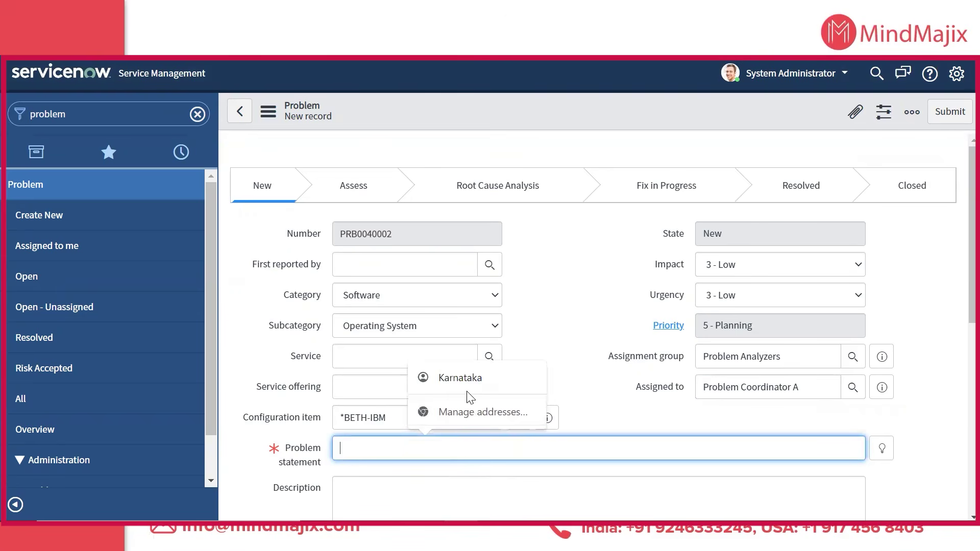
pyautogui.write('Te')
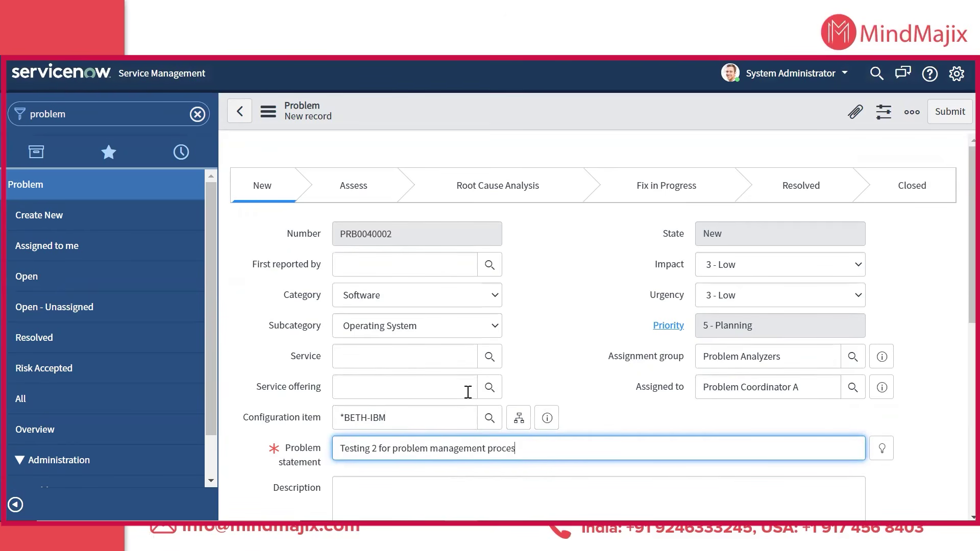
pyautogui.scroll(-3, 466, 393)
pyautogui.click(450, 337)
pyautogui.write('Demo 2')
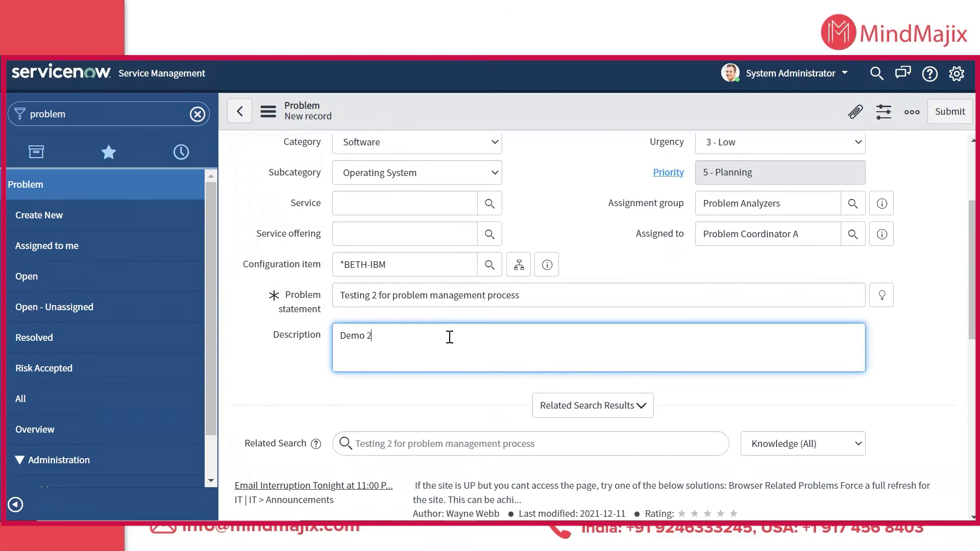
pyautogui.scroll(-10, 450, 347)
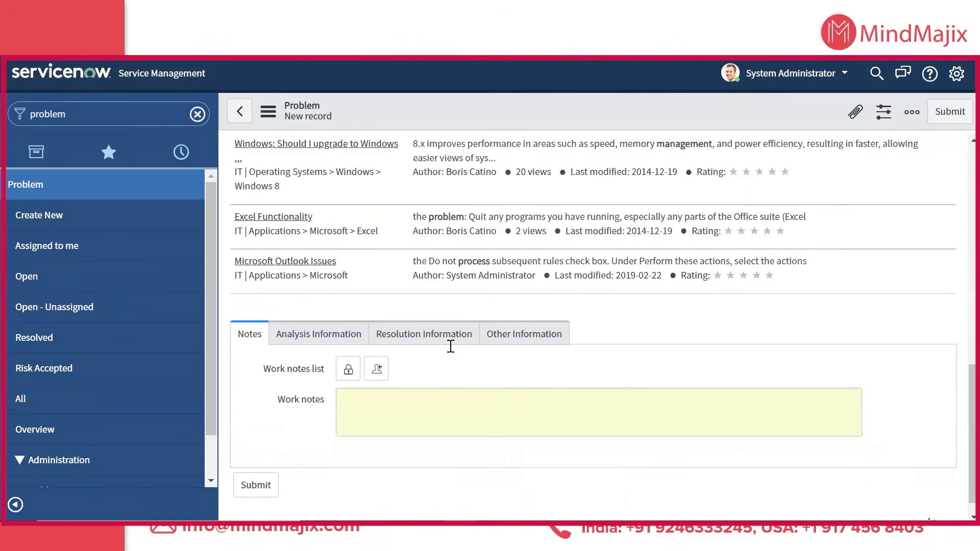
pyautogui.click(949, 113)
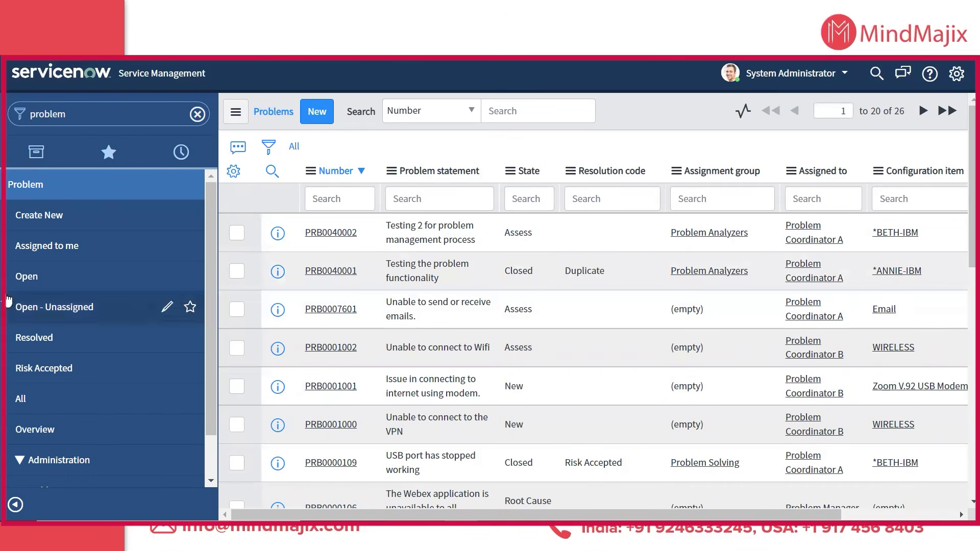
# Step: Impersonate the user Problem Coordinator A
pyautogui.click(767, 85)
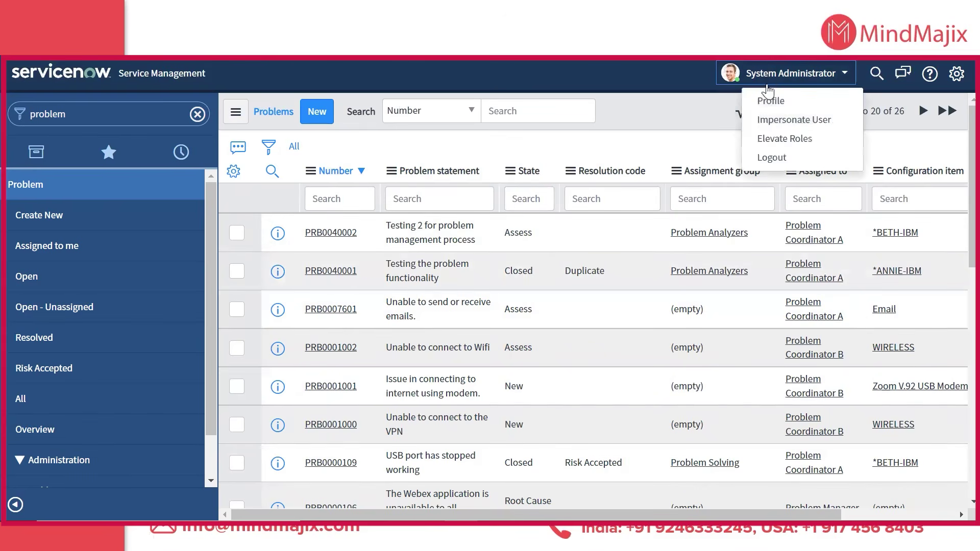
pyautogui.click(767, 121)
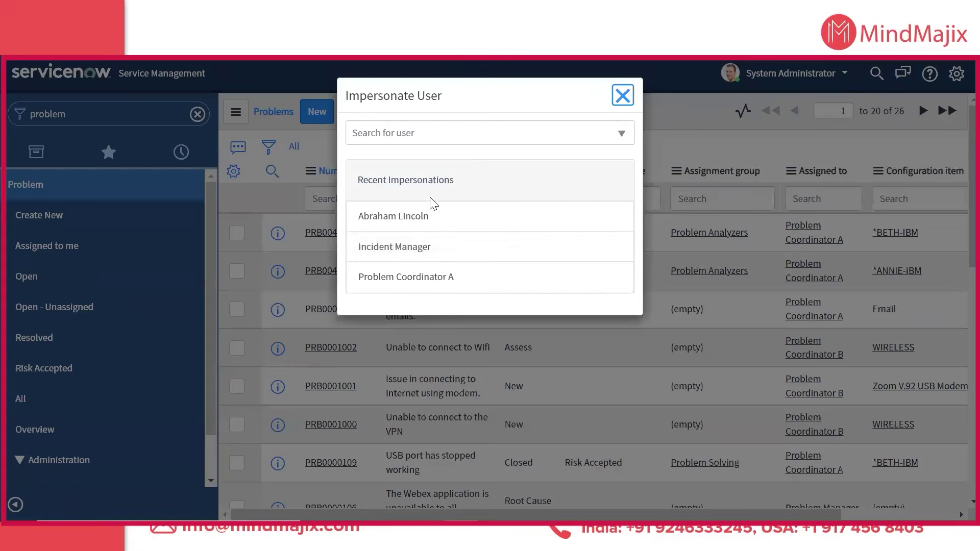
pyautogui.click(558, 291)
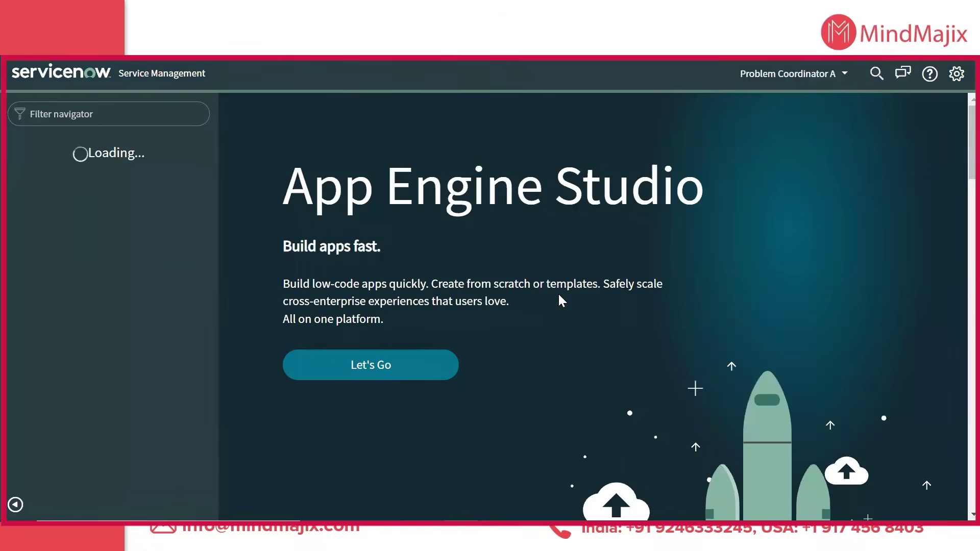
# Step: Find the problems assigned to the impersonated user and open the "Testing 2 for problem management process" record
pyautogui.click(80, 114)
pyautogui.write('pro')
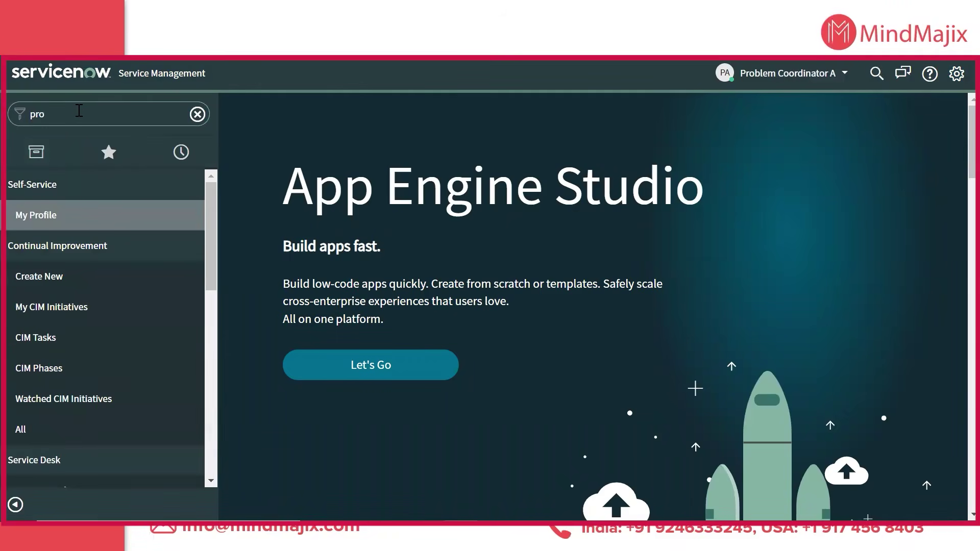
pyautogui.write('ble')
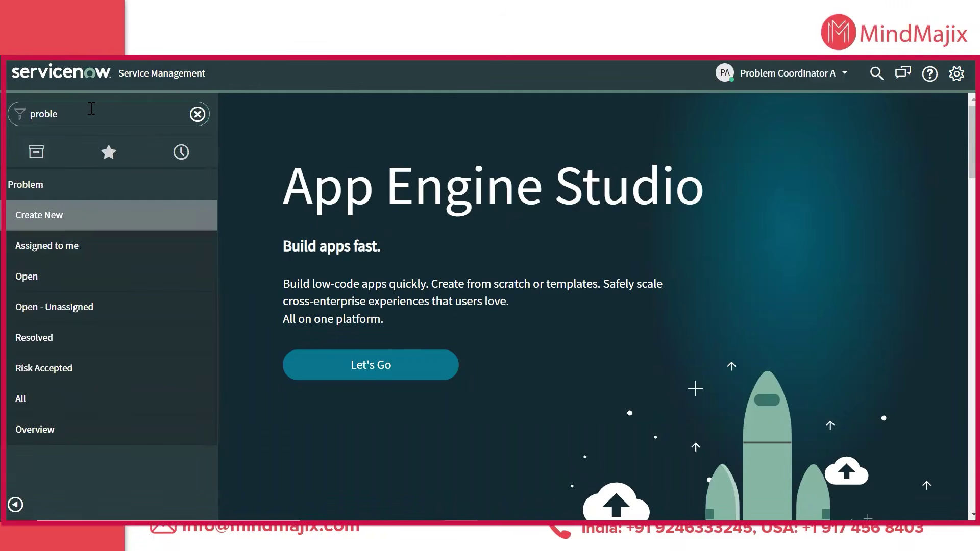
pyautogui.click(57, 401)
pyautogui.click(14, 252)
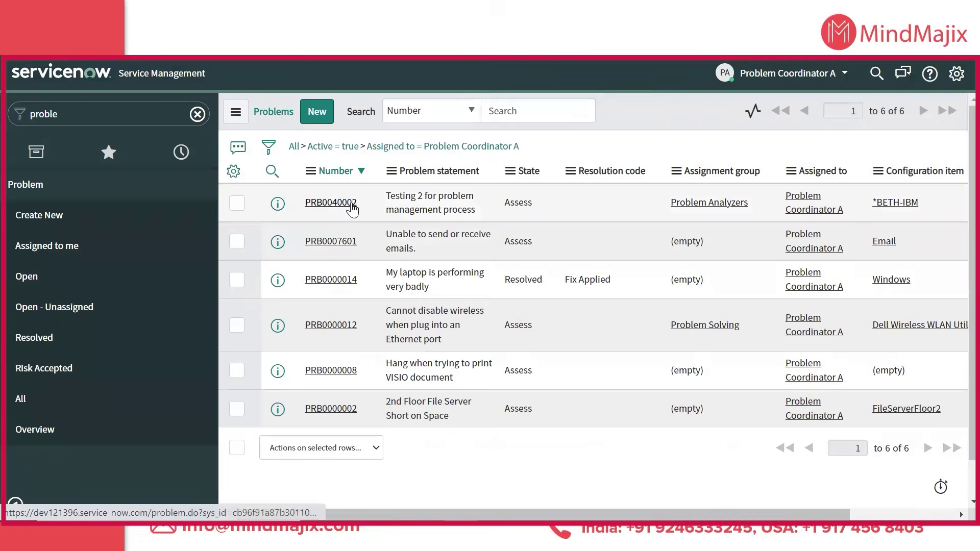
pyautogui.click(354, 204)
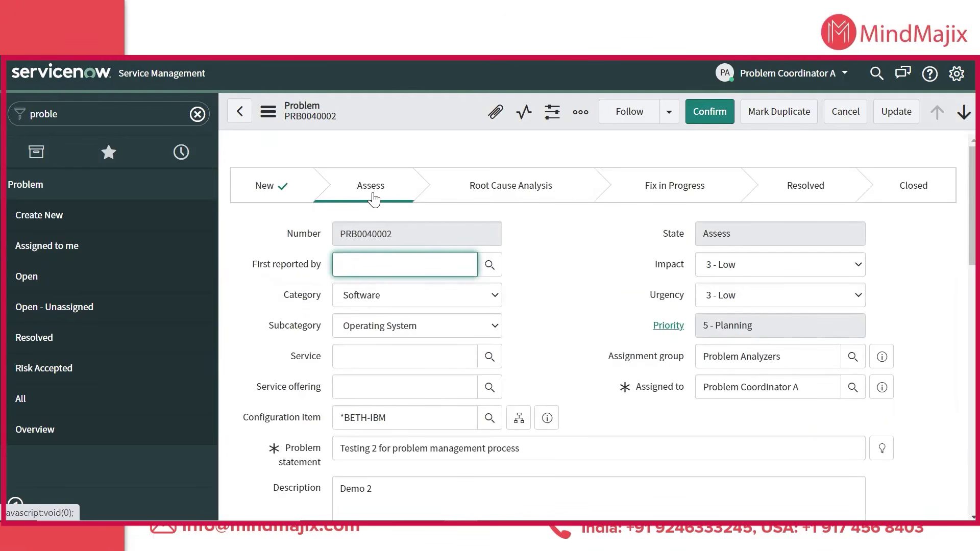
# Step: Post the work note "Checking this problem for workaround and fix" on the problem
pyautogui.scroll(-8, 569, 255)
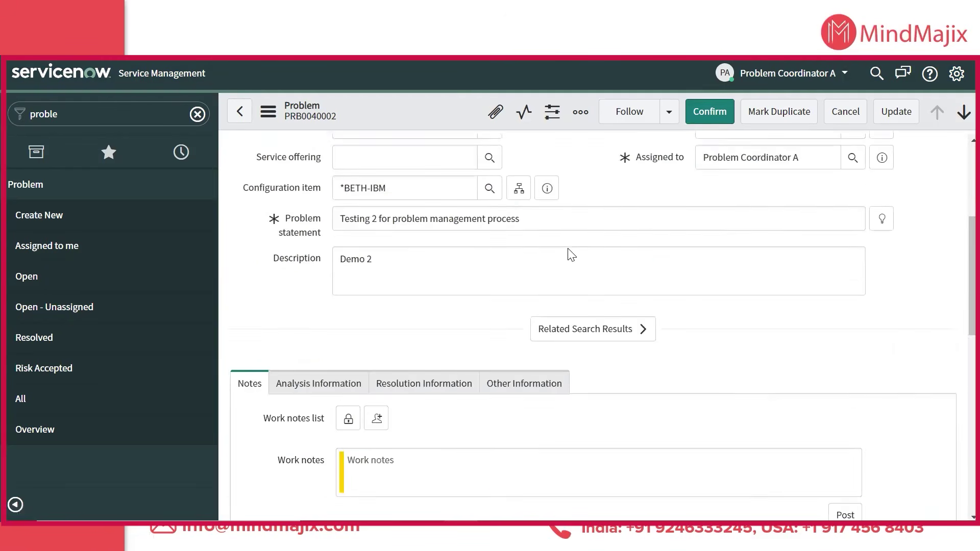
pyautogui.click(488, 314)
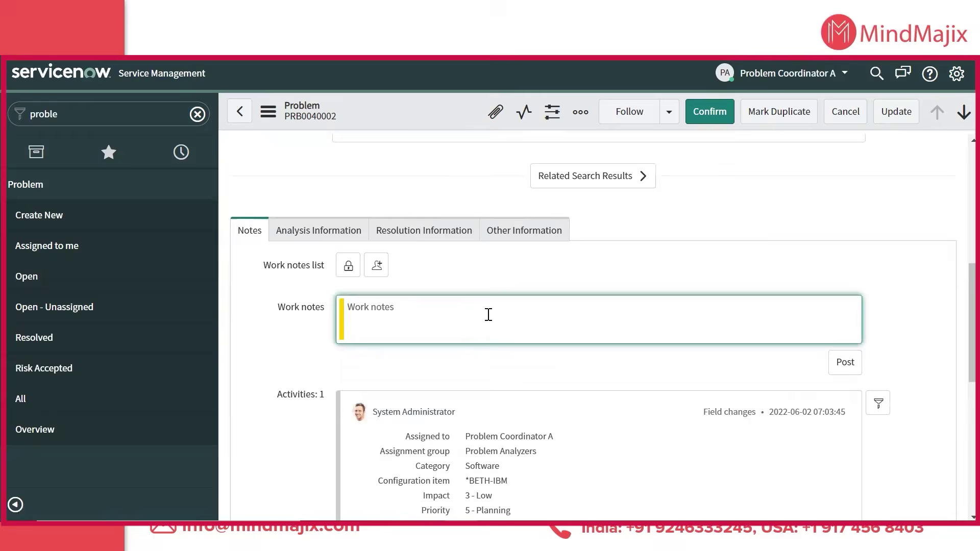
pyautogui.write('Checking this ')
pyautogui.write('e ')
pyautogui.write('is problem fo')
pyautogui.write('r work')
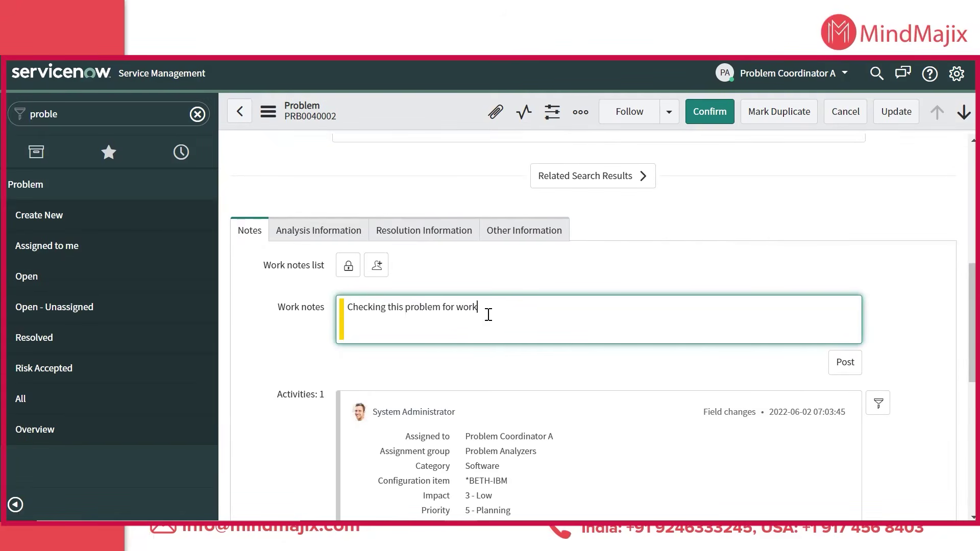
pyautogui.write('aroung and')
pyautogui.press('BackSpace')
pyautogui.press('BackSpace')
pyautogui.press('BackSpace')
pyautogui.press('BackSpace')
pyautogui.write('and fix')
pyautogui.click(846, 363)
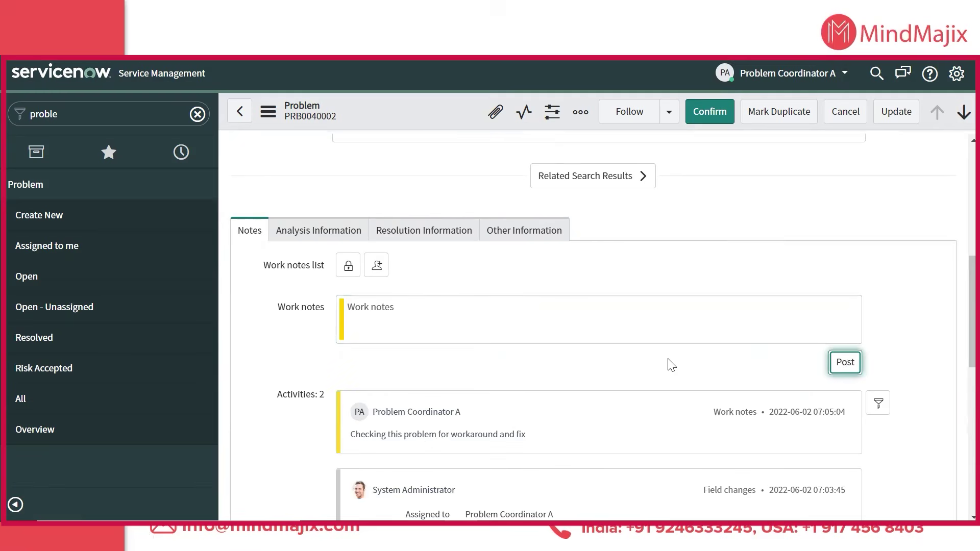
# Step: Confirm the problem to move it from Assess to Root Cause Analysis
pyautogui.scroll(7, 668, 365)
pyautogui.scroll(1, 671, 363)
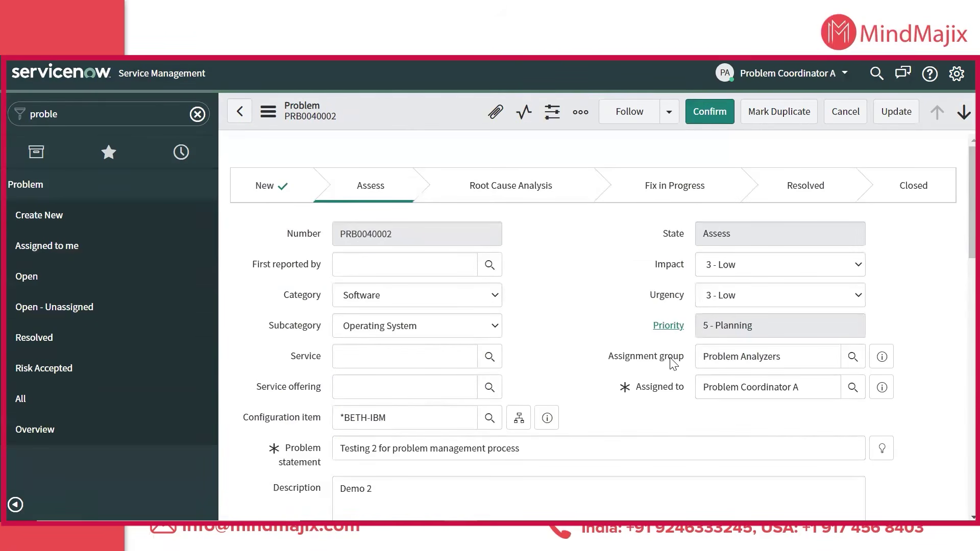
pyautogui.click(709, 112)
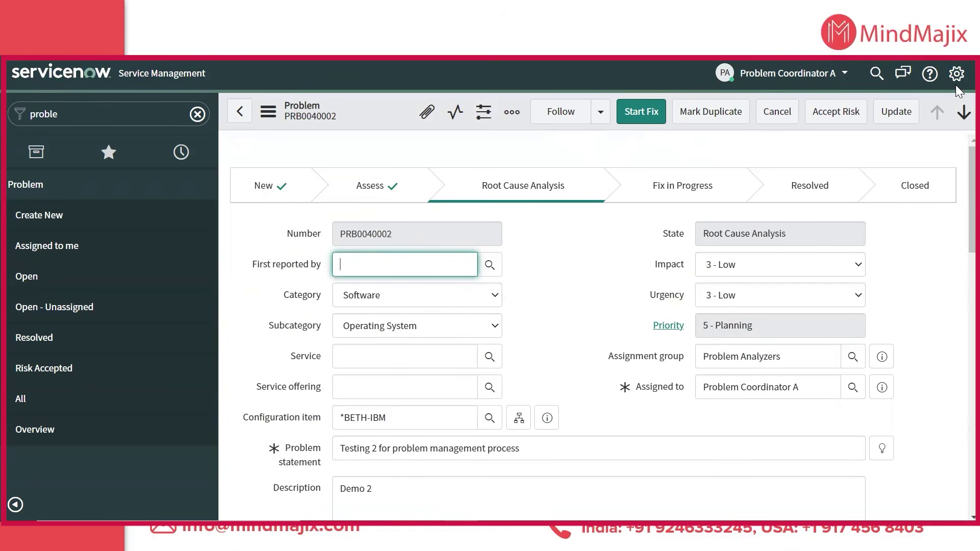
pyautogui.click(848, 116)
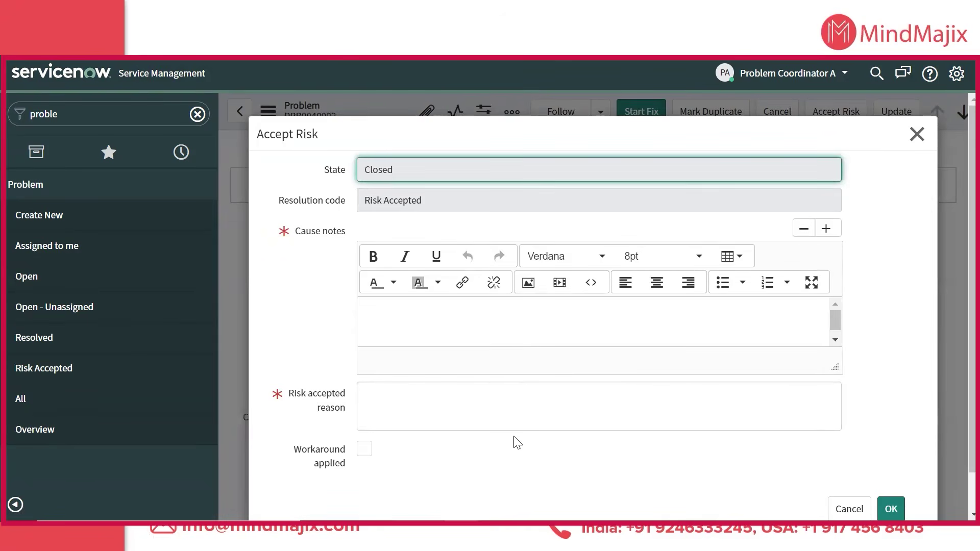
pyautogui.scroll(-1, 517, 420)
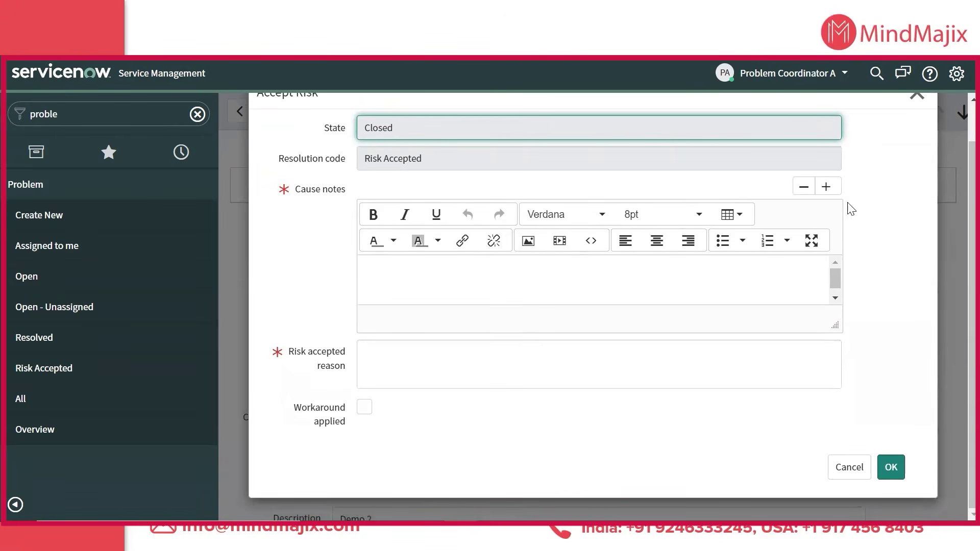
pyautogui.scroll(1, 794, 265)
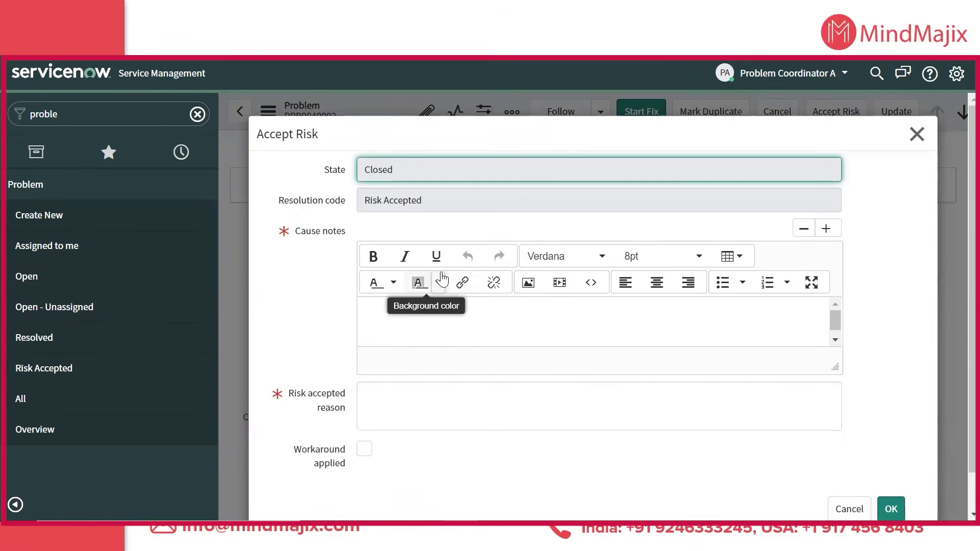
pyautogui.click(365, 449)
pyautogui.scroll(-4, 479, 409)
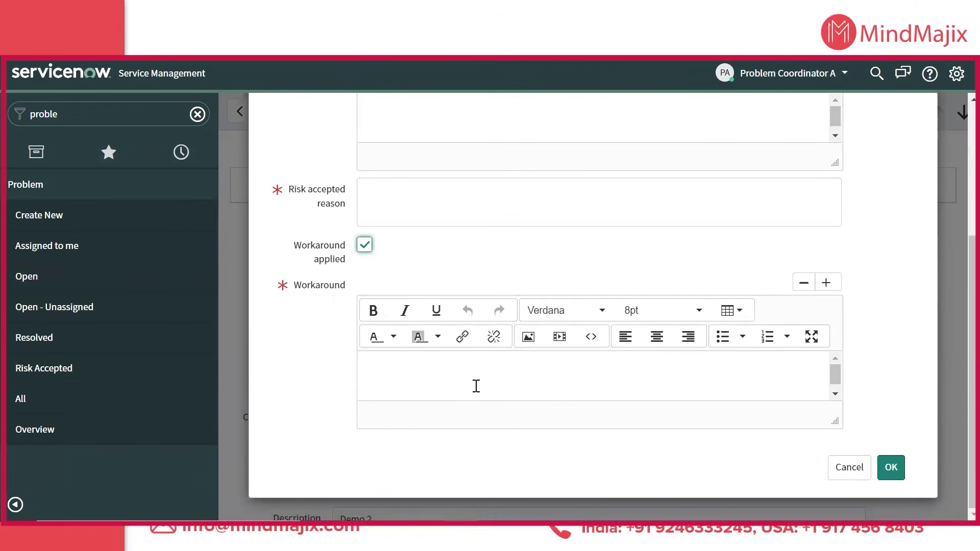
pyautogui.scroll(4, 487, 373)
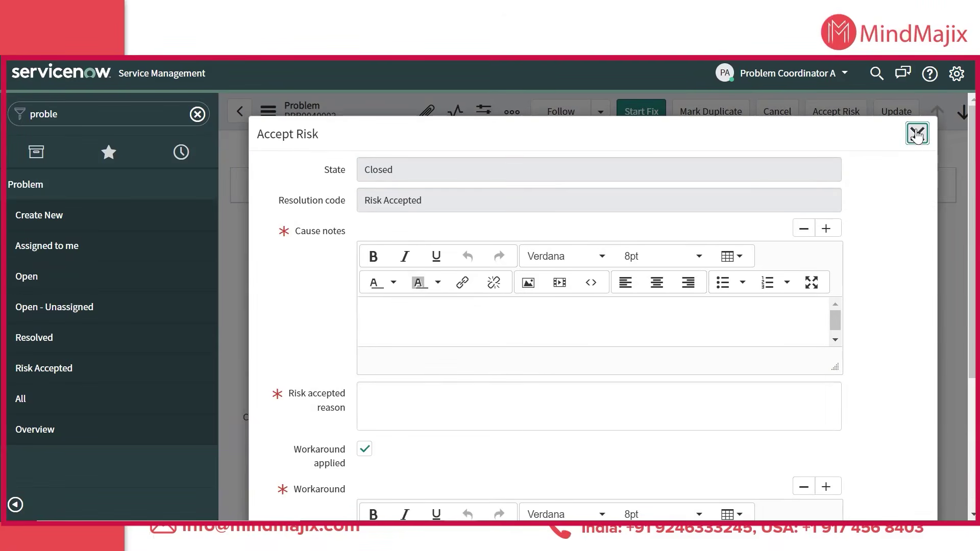
pyautogui.click(913, 137)
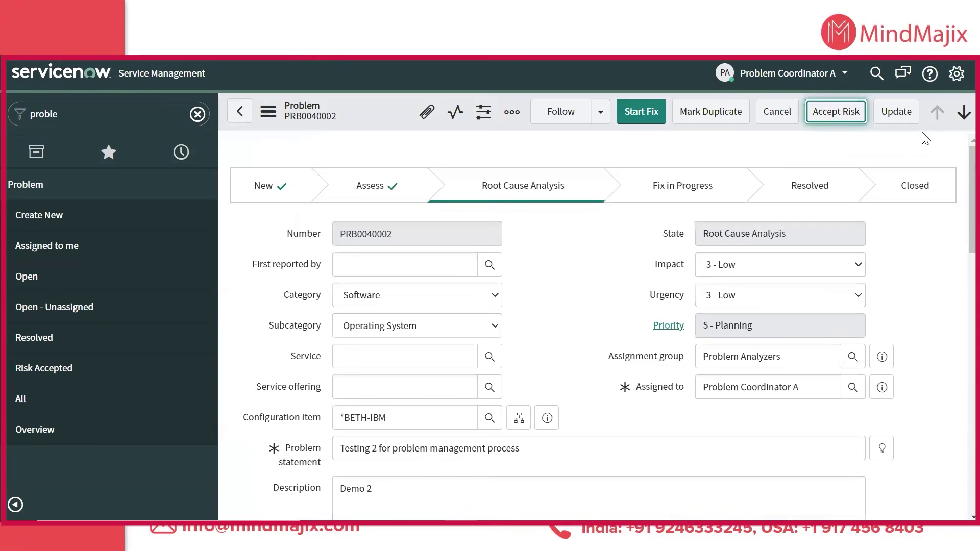
# Step: Start accepting the problem's risk with the cause notes "There was a code issue which will be fixed in the next upgrade"
pyautogui.click(828, 115)
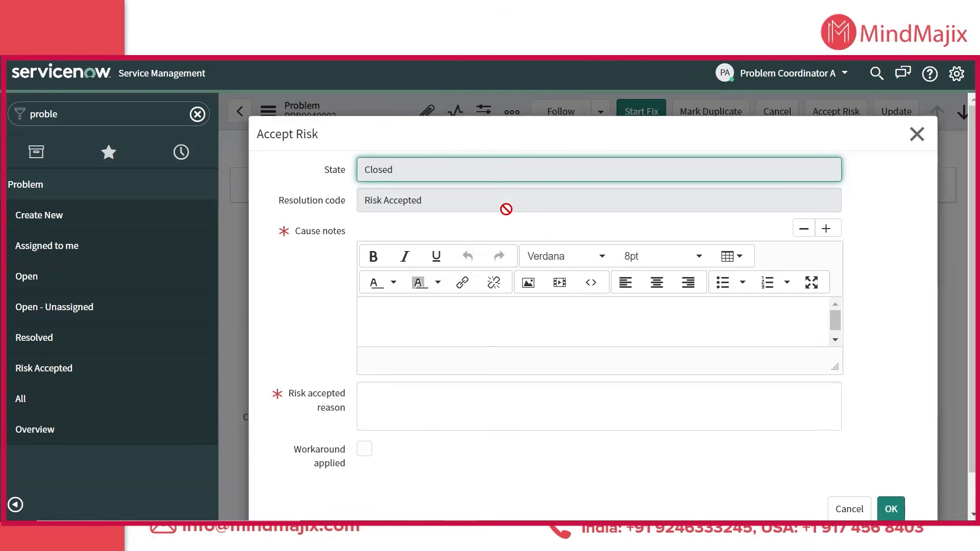
pyautogui.click(449, 308)
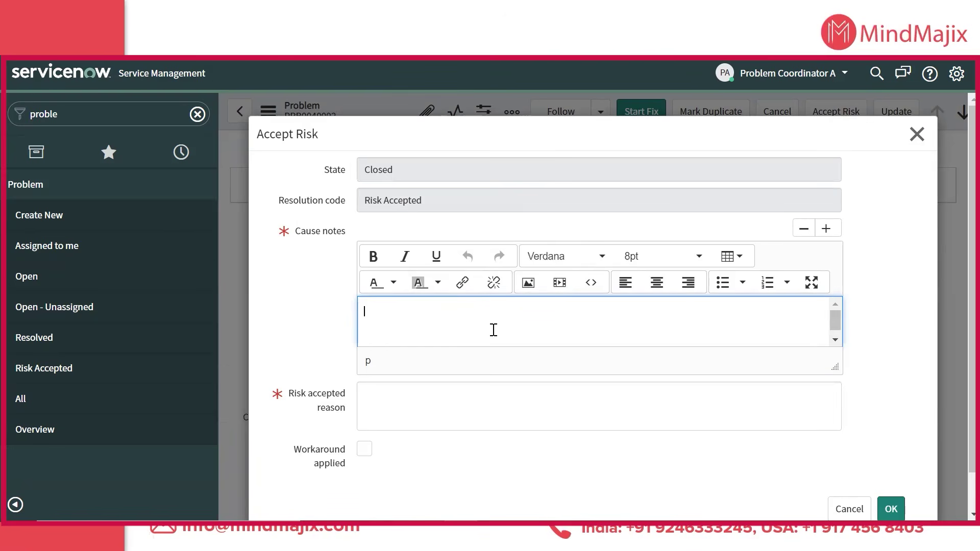
pyautogui.write('There was a code issue which is ')
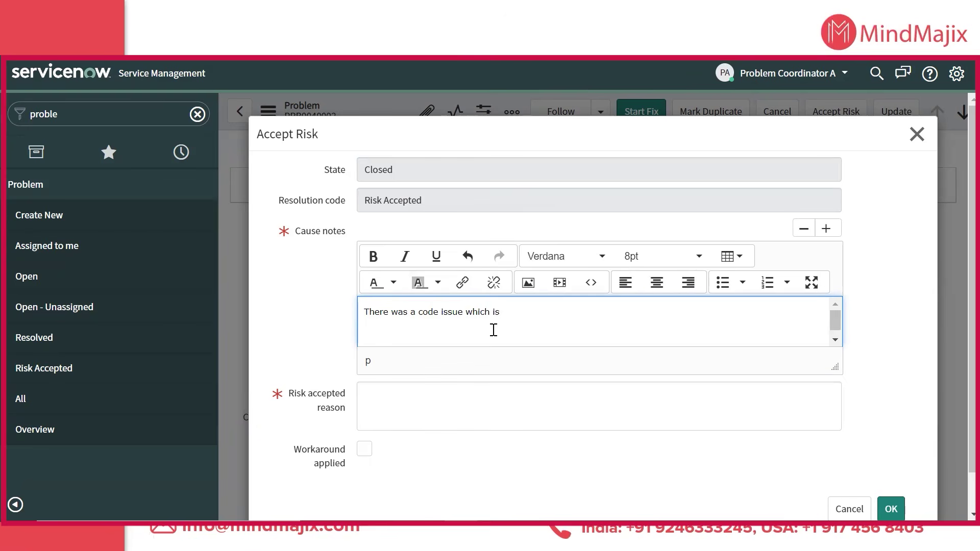
pyautogui.write('up')
pyautogui.press('BackSpace')
pyautogui.press('BackSpace')
pyautogui.write('will be fixed in the next upgrade')
# Step: Copy the cause notes text into the risk accepted reason
pyautogui.click(500, 411)
pyautogui.click(653, 310)
pyautogui.moveTo(653, 309); pyautogui.dragTo(331, 309)
pyautogui.hotkey('ctrl', 'c')
pyautogui.click(416, 402)
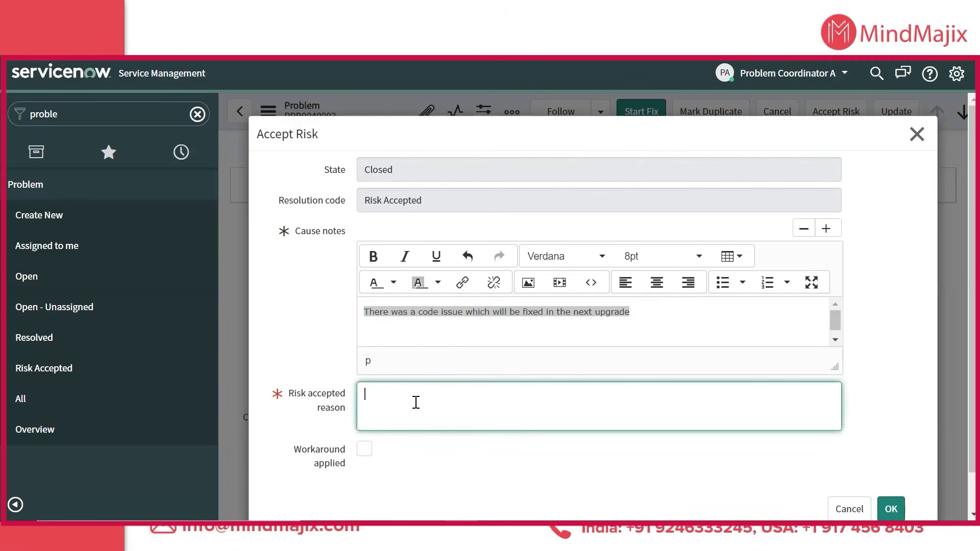
pyautogui.hotkey('ctrl', 'v')
# Step: Mark the workaround as applied, describe it as "Wrote a custom code which will work till the upgrade is applied", and submit the risk acceptance
pyautogui.click(364, 449)
pyautogui.scroll(-4, 461, 447)
pyautogui.click(426, 390)
pyautogui.write('Wrote')
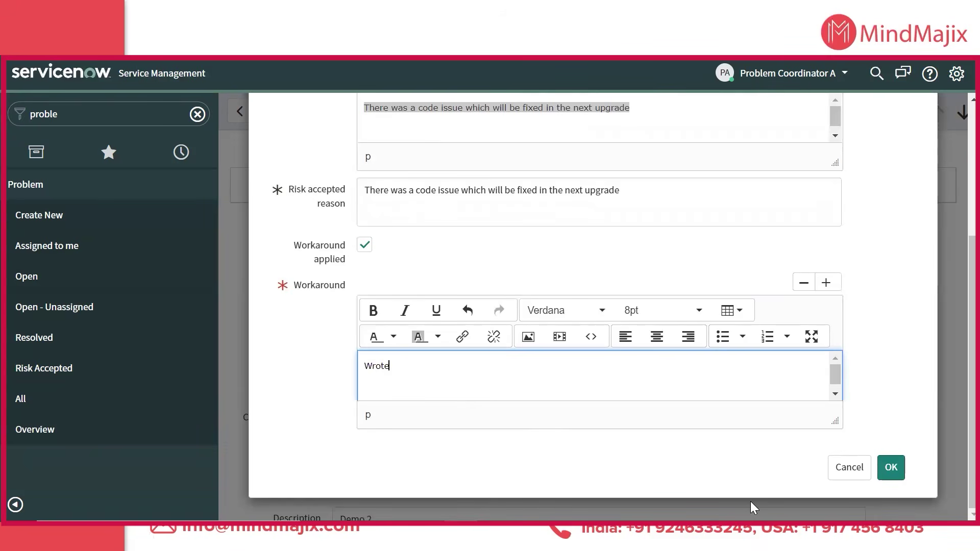
pyautogui.write(' a custom code which will work til')
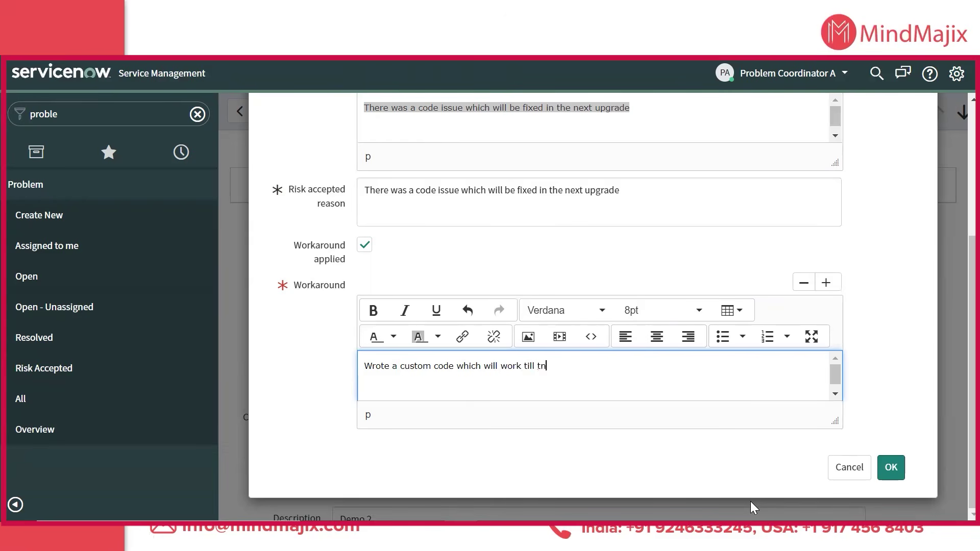
pyautogui.write('l the upgrade is applied')
pyautogui.click(901, 478)
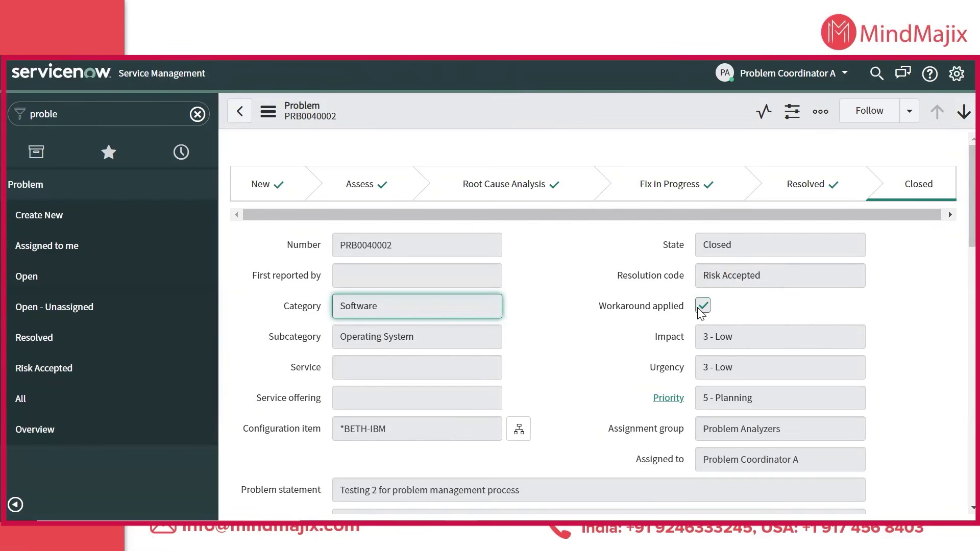
# Step: Check the closed problem's activity history and switch back to the System Administrator account
pyautogui.scroll(-5, 626, 322)
pyautogui.scroll(-4, 624, 306)
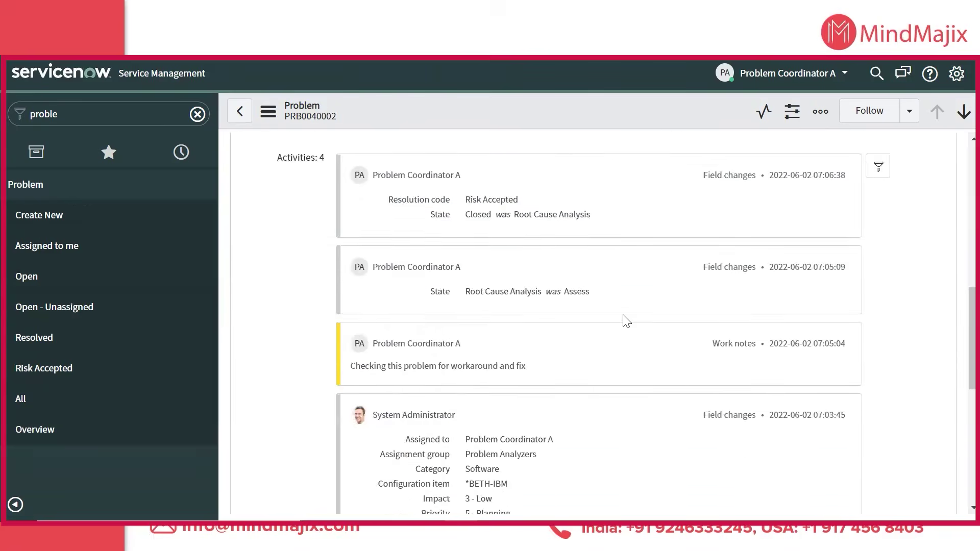
pyautogui.scroll(10, 624, 321)
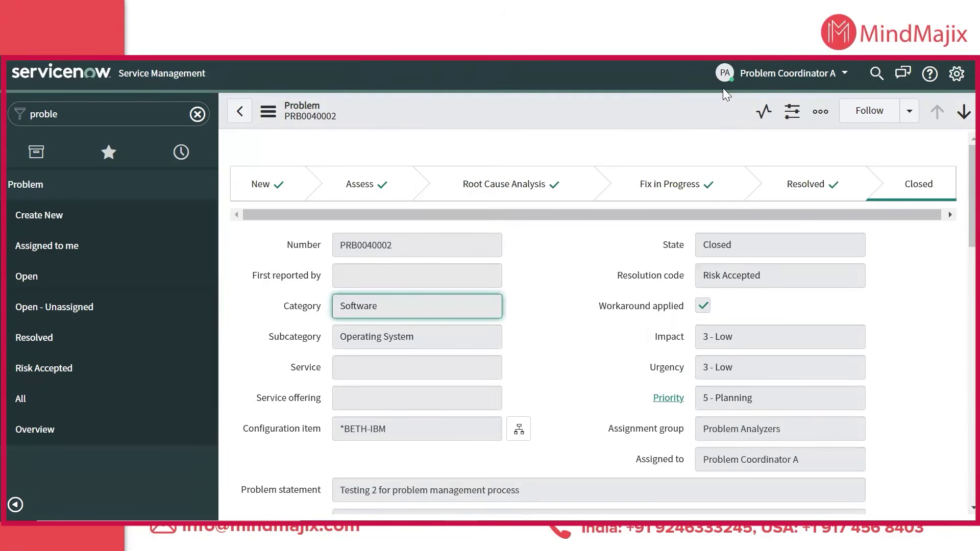
pyautogui.click(775, 75)
pyautogui.click(775, 121)
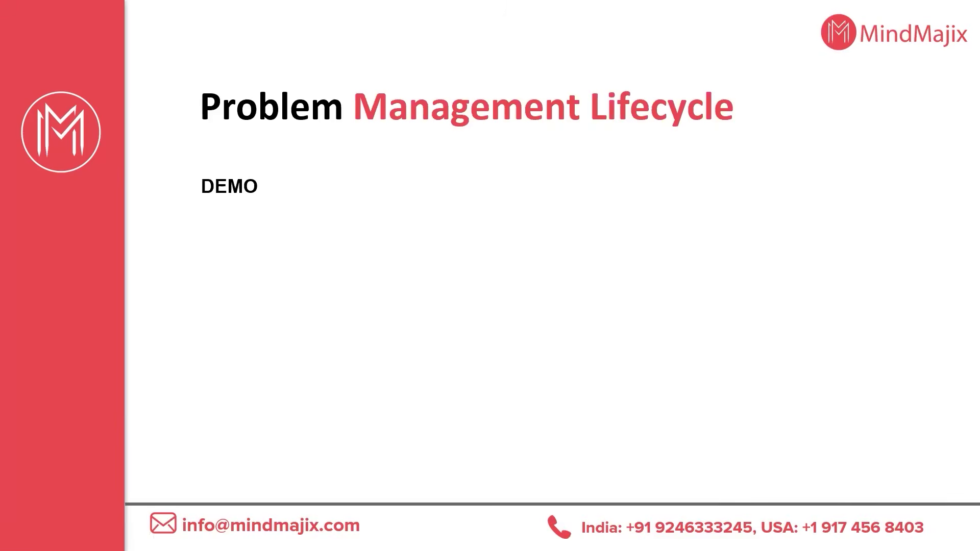
pyautogui.hotkey('alt', 'Tab')
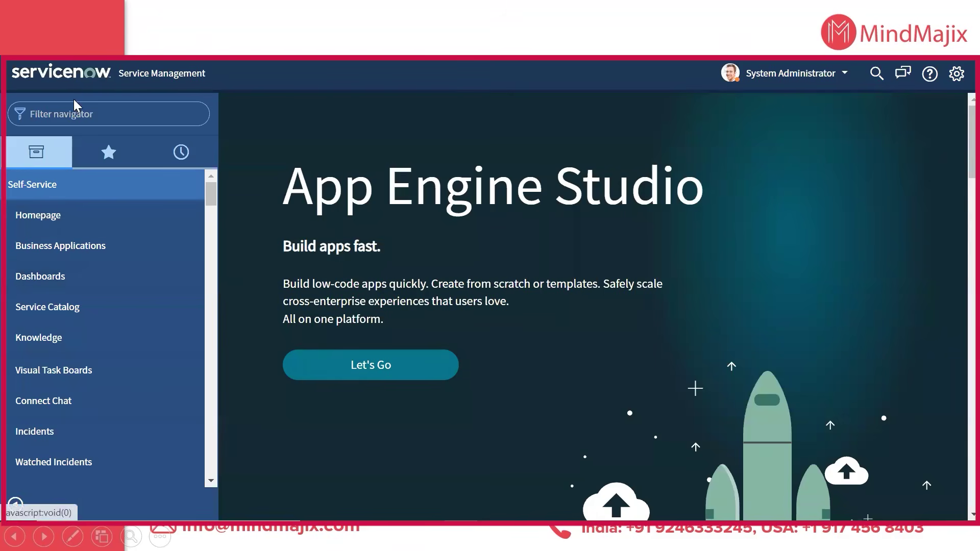
# Step: Start a new problem record with the category Hardware and the subcategory CPU
pyautogui.click(81, 114)
pyautogui.write('problem')
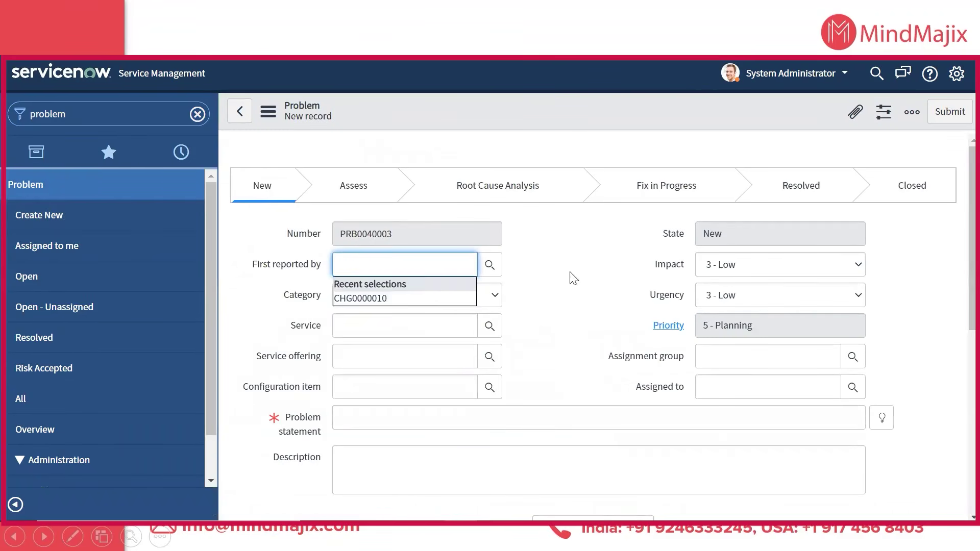
pyautogui.click(461, 303)
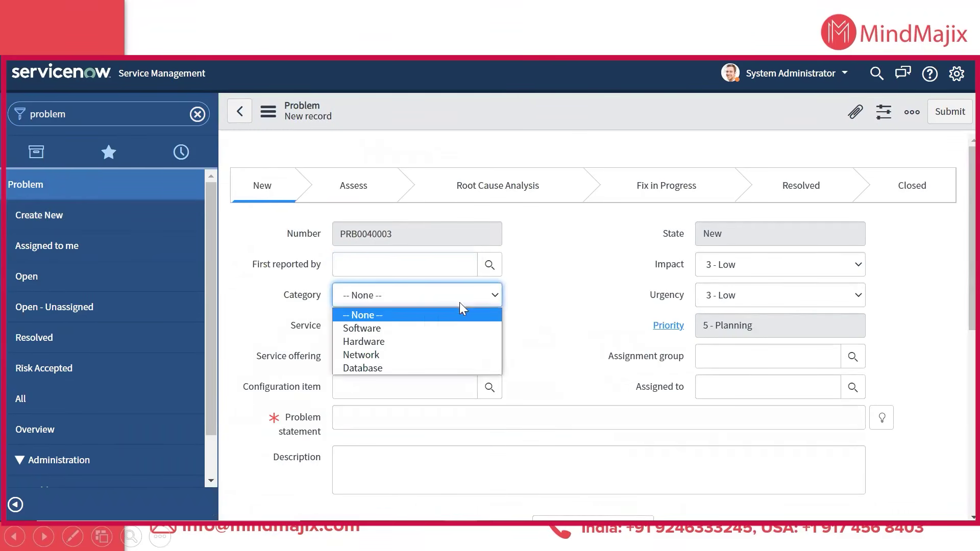
pyautogui.click(418, 339)
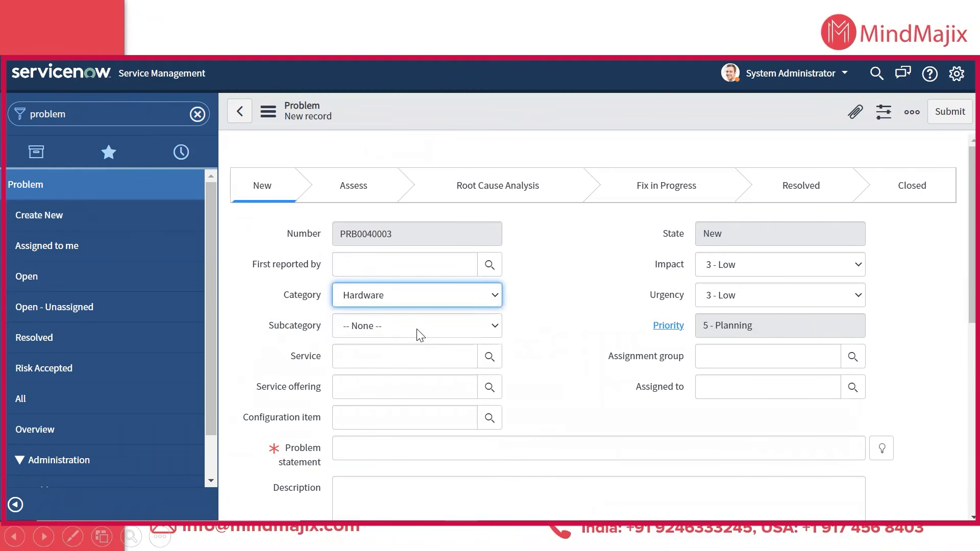
pyautogui.click(418, 330)
pyautogui.click(399, 361)
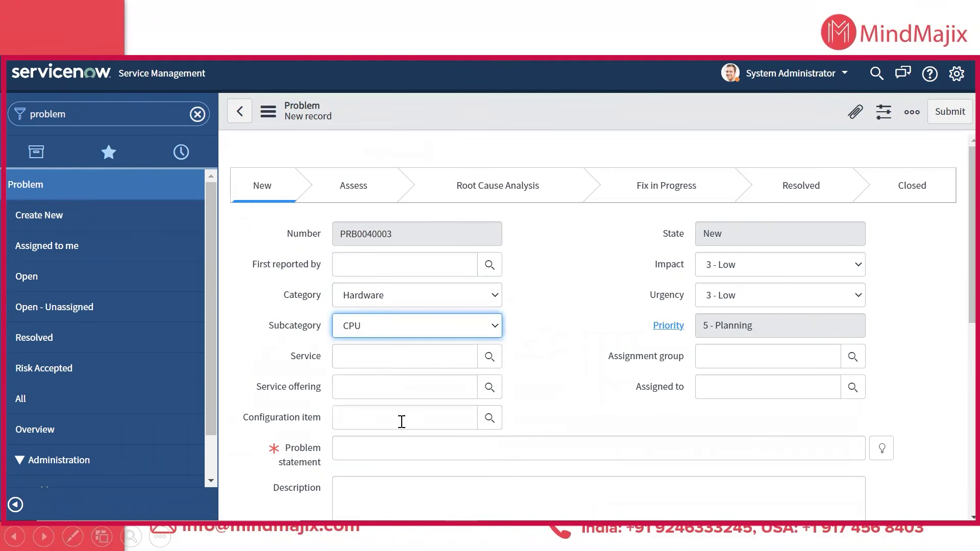
pyautogui.scroll(-3, 401, 422)
pyautogui.click(351, 296)
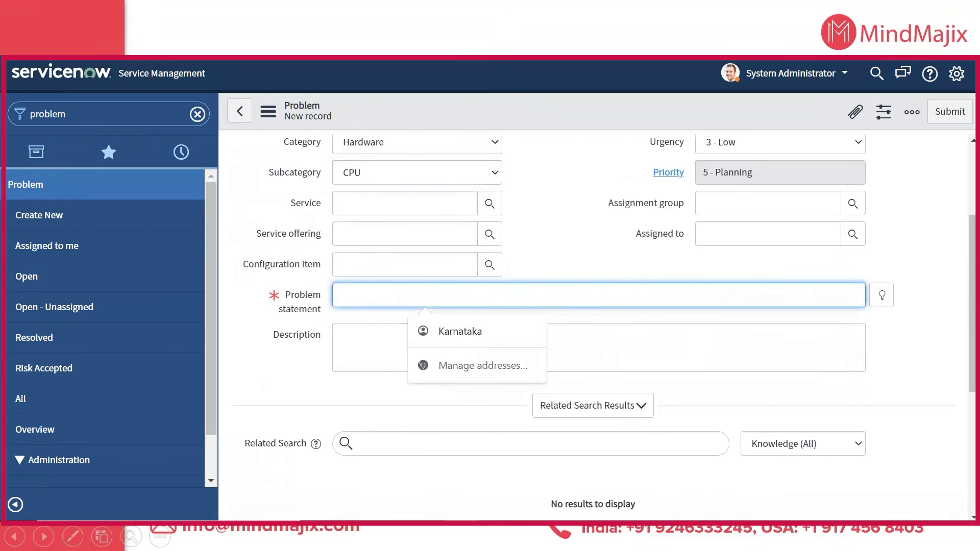
pyautogui.write('Issue')
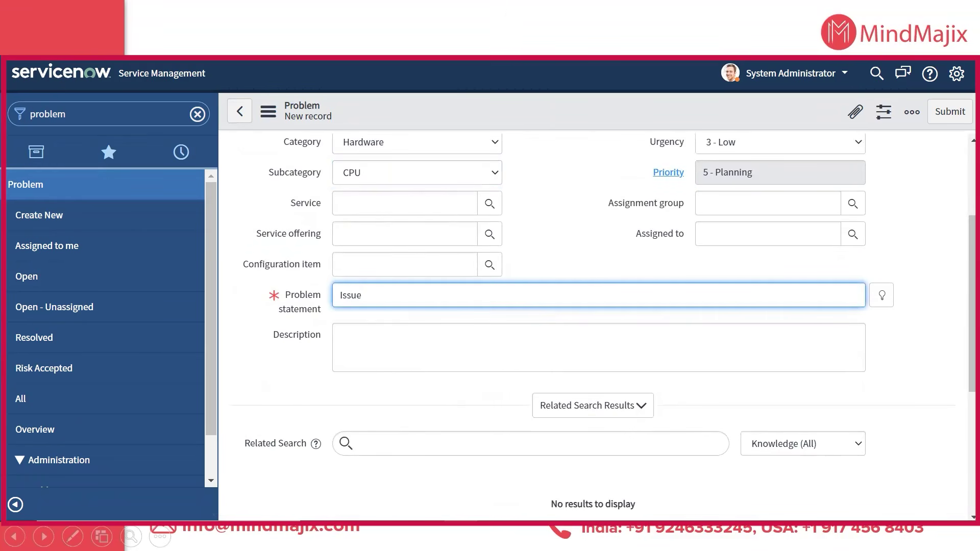
pyautogui.write(' with')
pyautogui.press('BackSpace')
pyautogui.press('BackSpace')
pyautogui.press('BackSpace')
pyautogui.press('BackSpace')
pyautogui.press('BackSpace')
pyautogui.press('BackSpace')
pyautogui.press('BackSpace')
pyautogui.press('BackSpace')
pyautogui.press('BackSpace')
pyautogui.press('BackSpace')
pyautogui.write('Demo')
# Step: Enter the problem statement "Testing 3 problem management process" and the description "Demo 3"
pyautogui.write('Testing')
pyautogui.write(' 3 problem management process')
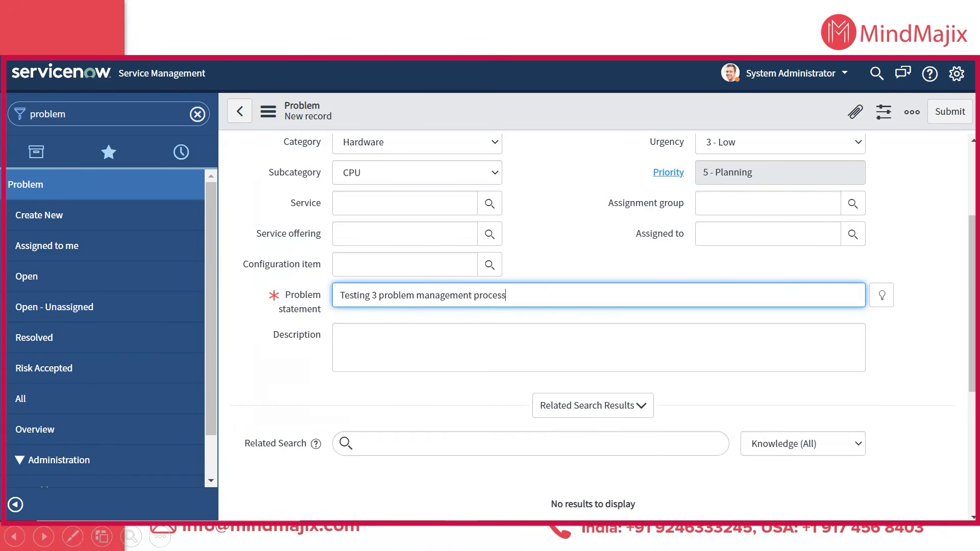
pyautogui.click(340, 336)
pyautogui.write('Demo 2')
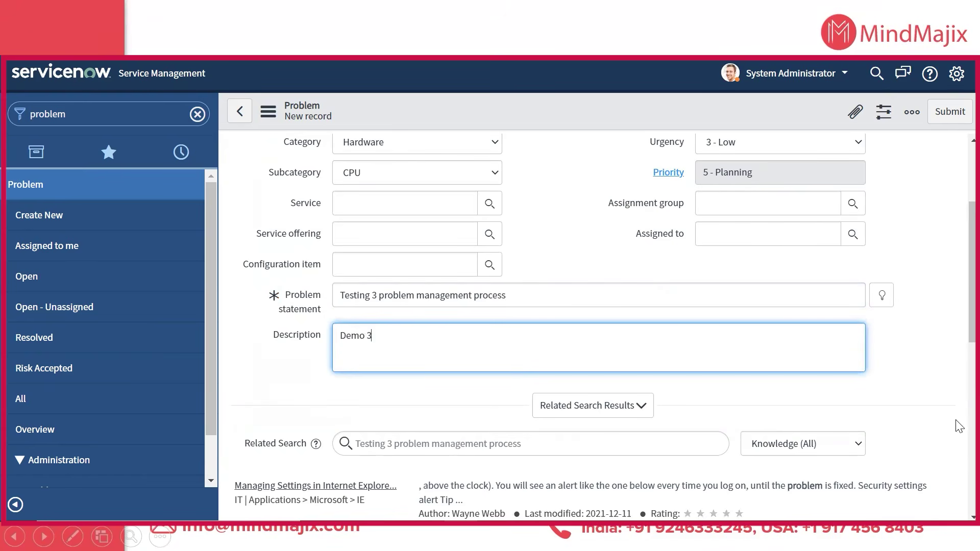
# Step: Assign the new problem to the Problem Analyzers group and Problem Coordinator A, and send it for assessment
pyautogui.scroll(5, 745, 342)
pyautogui.click(715, 361)
pyautogui.click(718, 390)
pyautogui.click(720, 387)
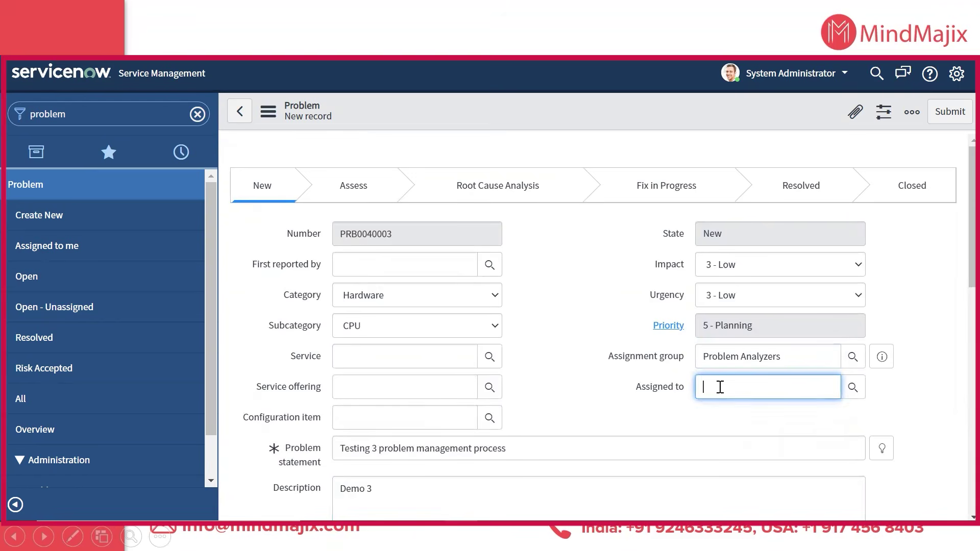
pyautogui.click(726, 421)
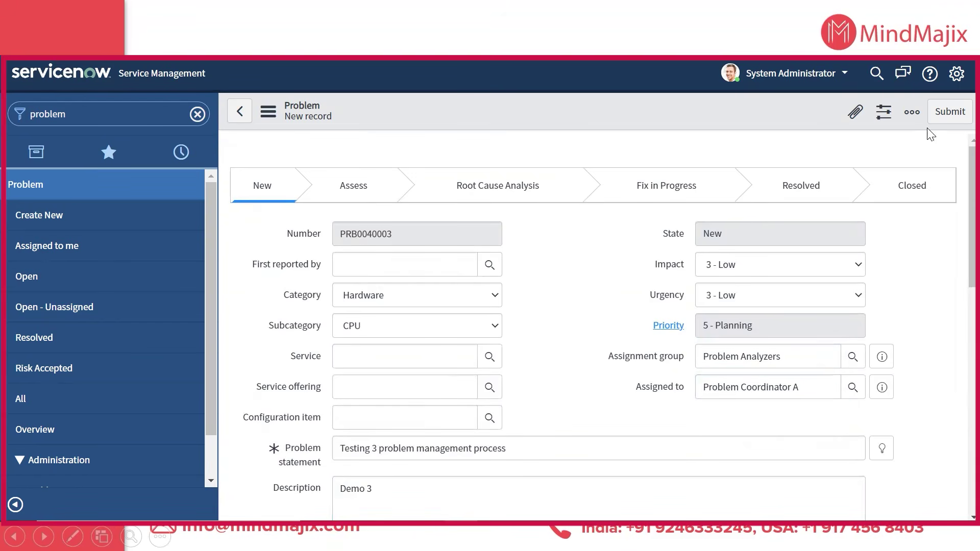
pyautogui.scroll(-3, 571, 356)
pyautogui.scroll(-10, 572, 356)
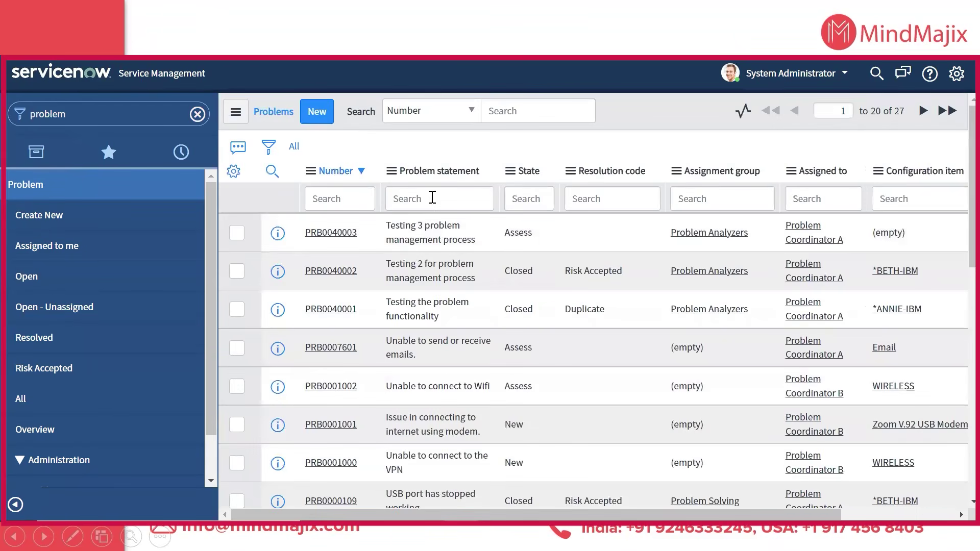
# Step: Impersonate Problem Coordinator A
pyautogui.click(765, 77)
pyautogui.click(756, 119)
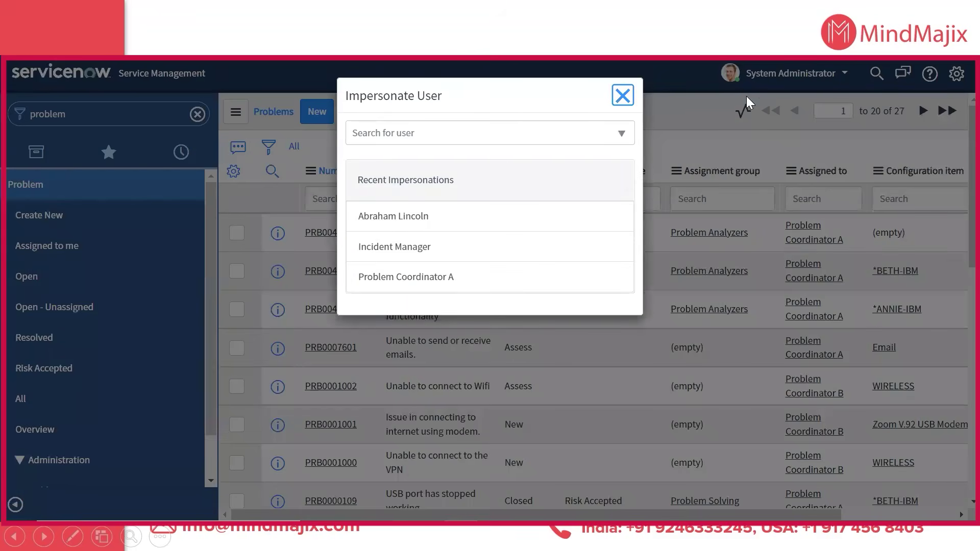
pyautogui.click(406, 278)
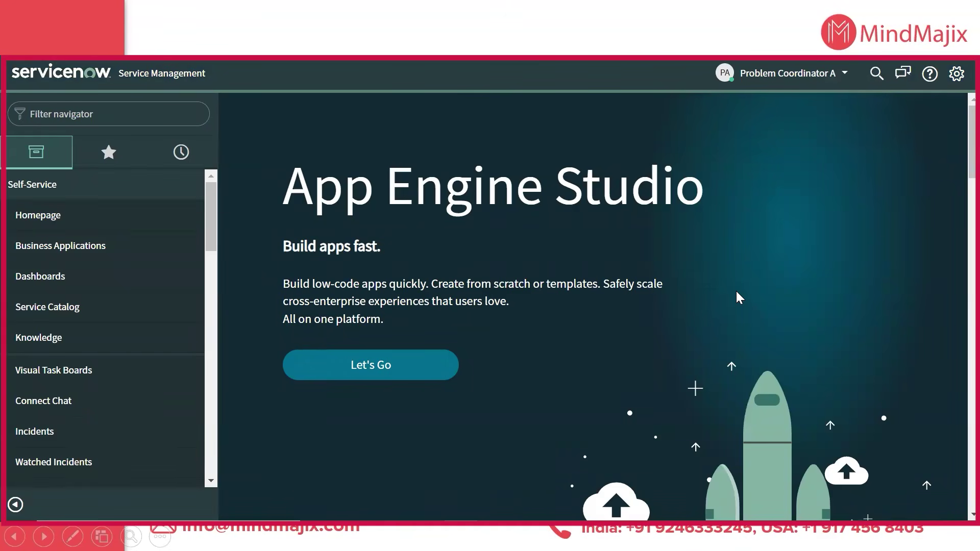
# Step: Open the "Testing 3 problem management process" record from the problems assigned to the coordinator and confirm it
pyautogui.click(109, 122)
pyautogui.write('problem')
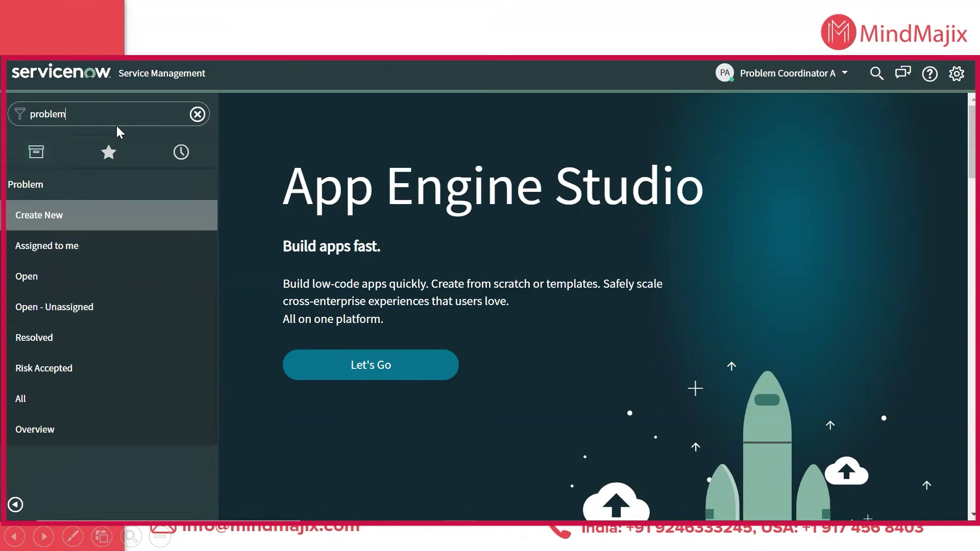
pyautogui.click(86, 250)
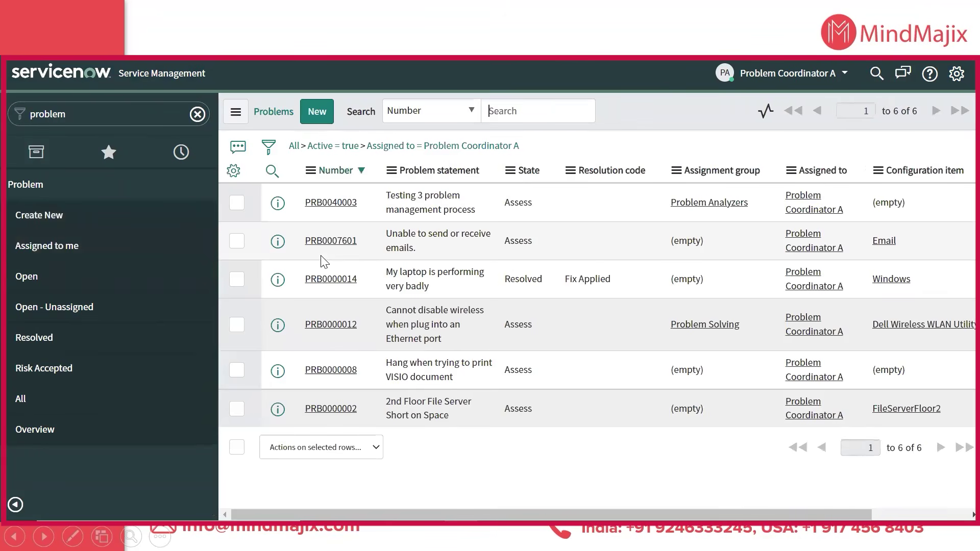
pyautogui.click(345, 203)
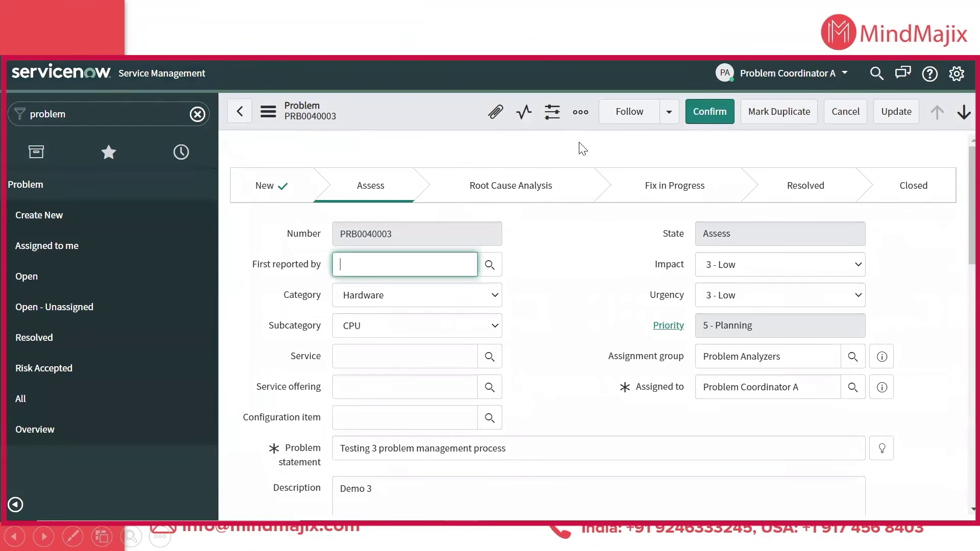
pyautogui.click(710, 111)
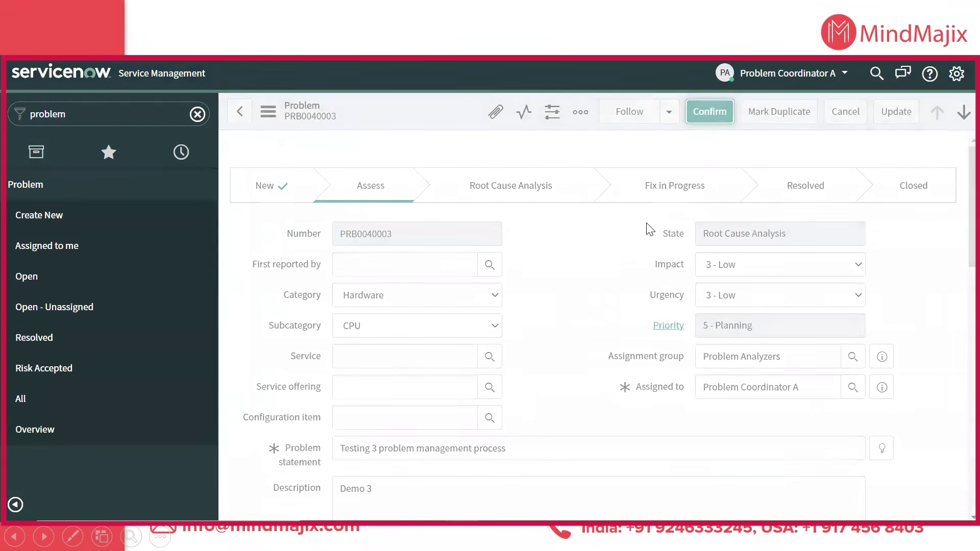
# Step: Attach incidents INC0000050 and INC0000049 to the problem
pyautogui.scroll(-5, 599, 286)
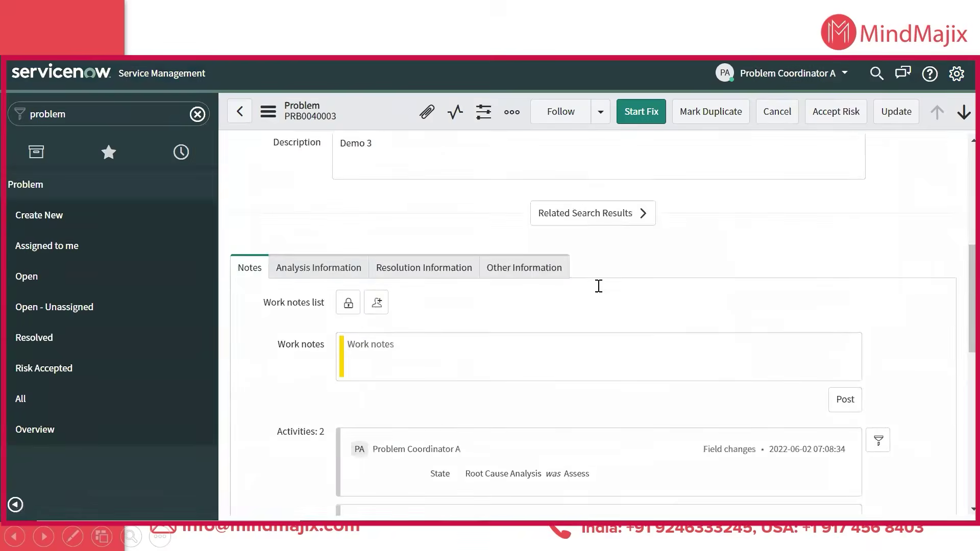
pyautogui.scroll(-10, 598, 285)
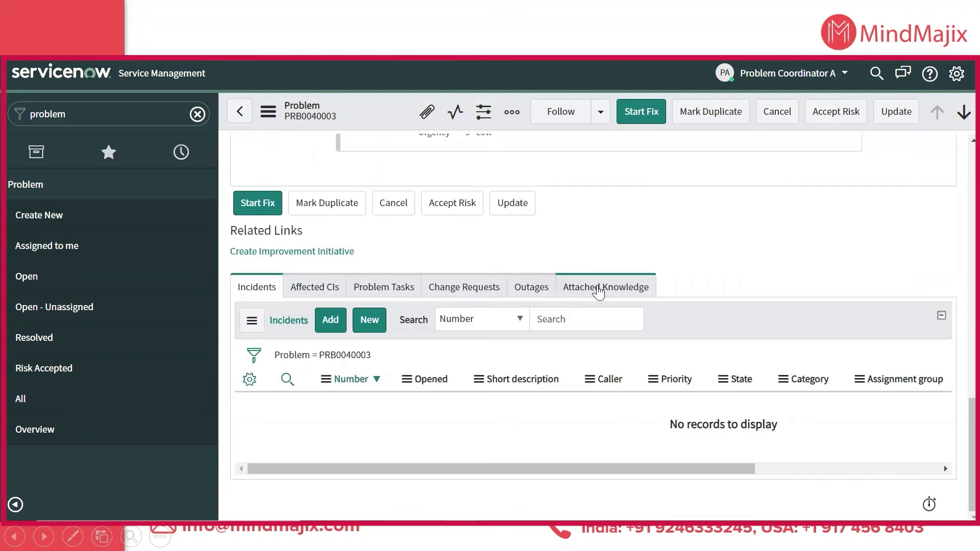
pyautogui.click(330, 320)
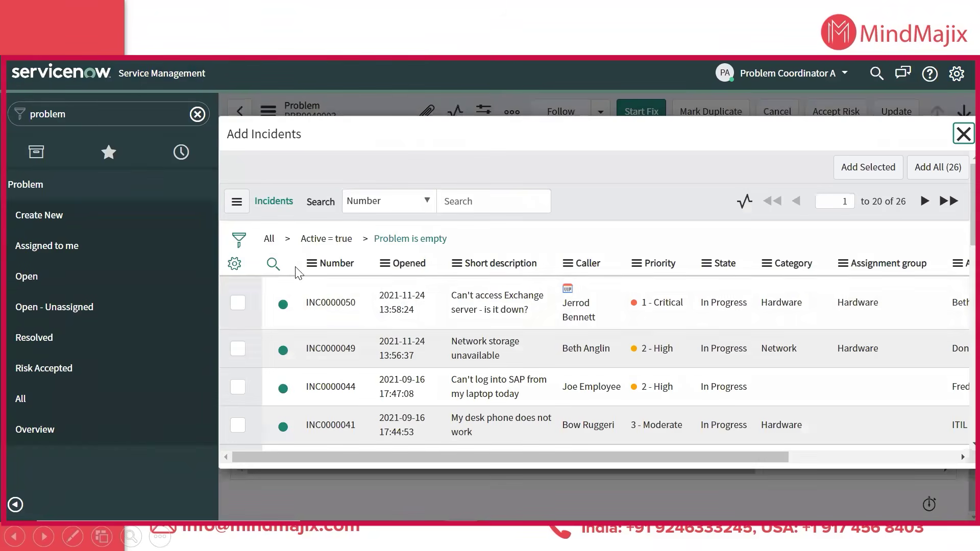
pyautogui.click(238, 303)
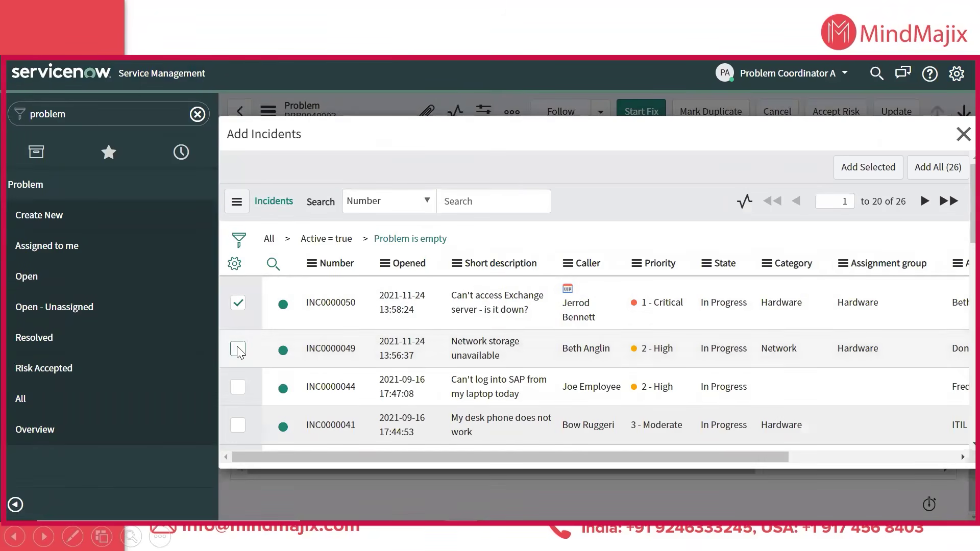
pyautogui.click(238, 349)
pyautogui.click(879, 169)
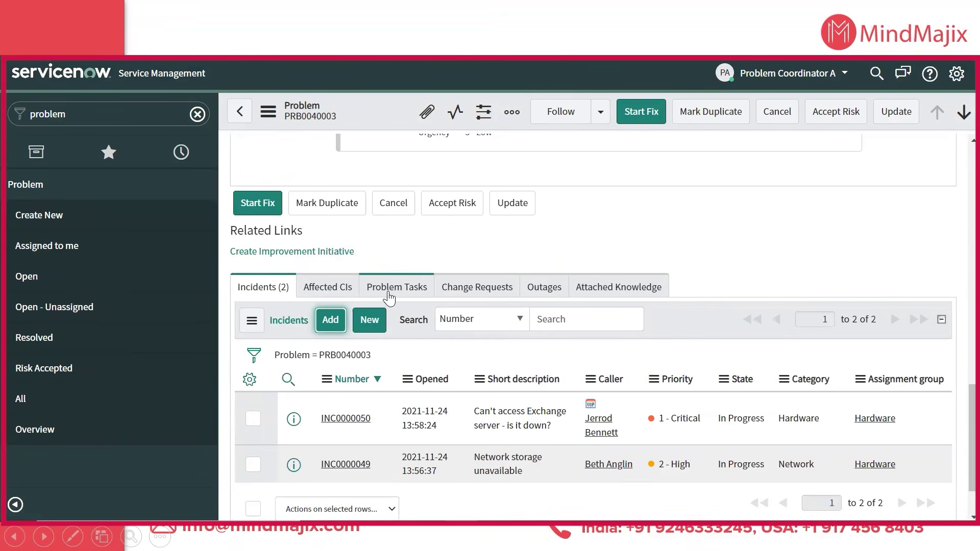
# Step: Set the problem's configuration item to *ASSET-IBM and save the record
pyautogui.click(328, 288)
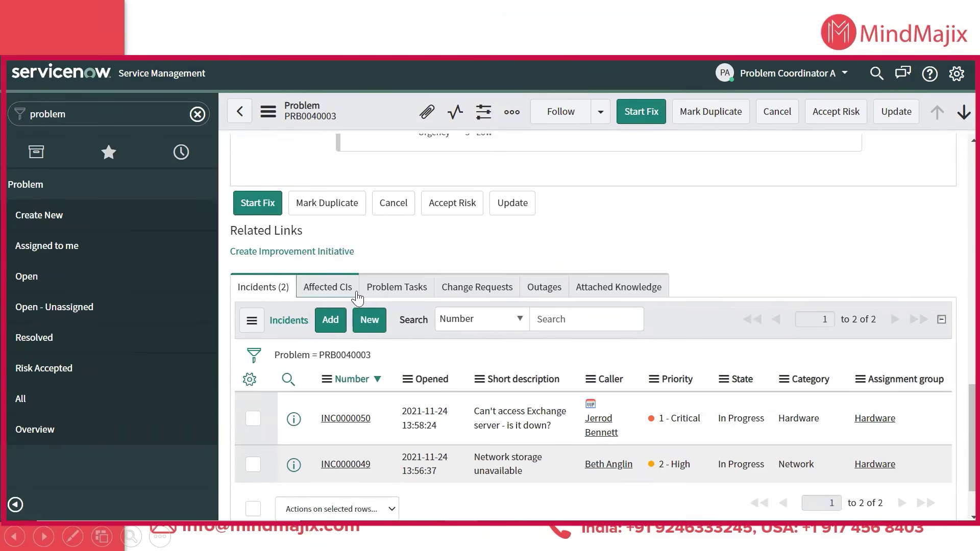
pyautogui.click(398, 291)
pyautogui.scroll(15, 575, 295)
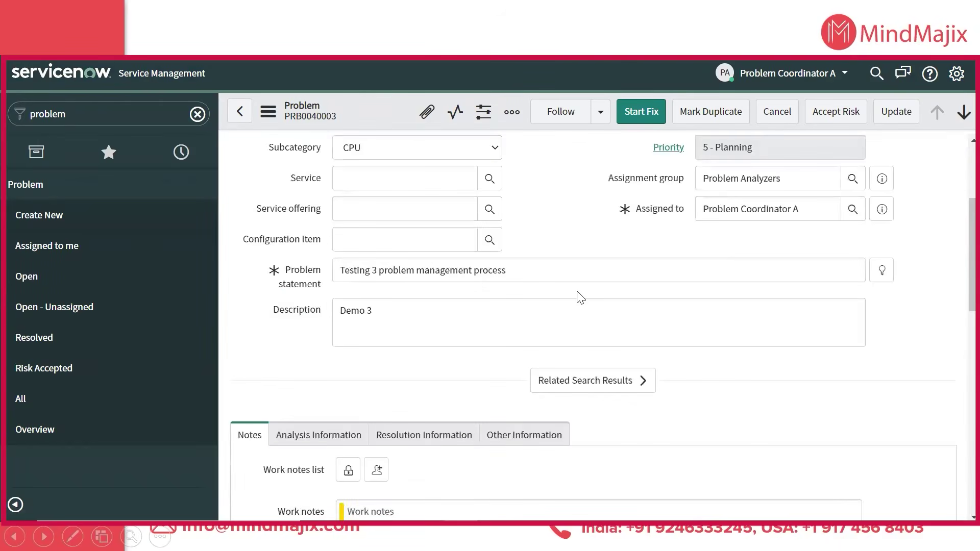
pyautogui.scroll(-3, 581, 298)
pyautogui.click(378, 244)
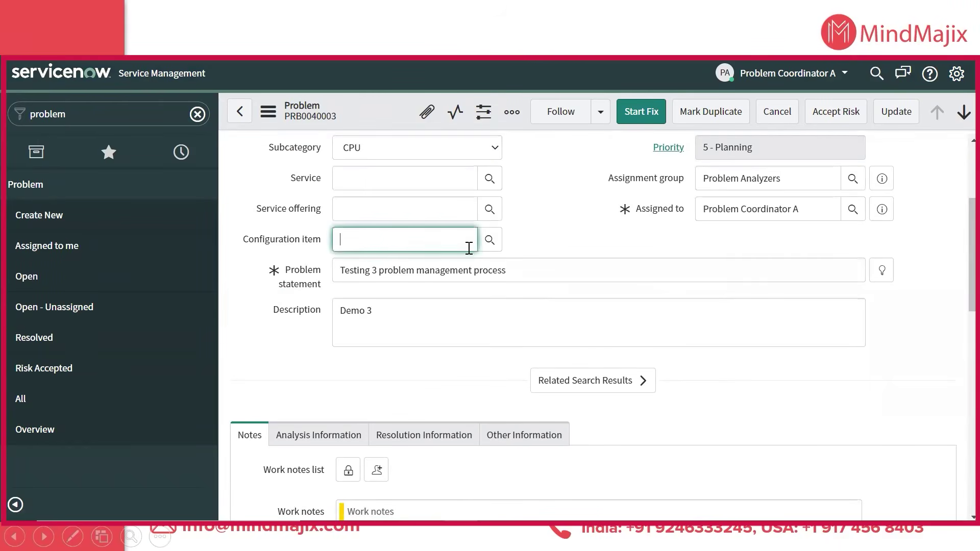
pyautogui.click(488, 240)
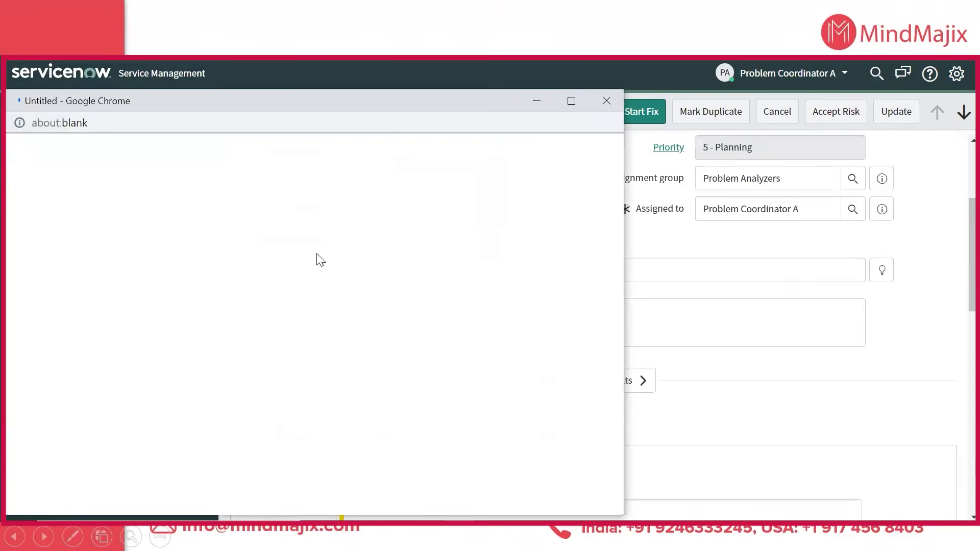
pyautogui.click(70, 302)
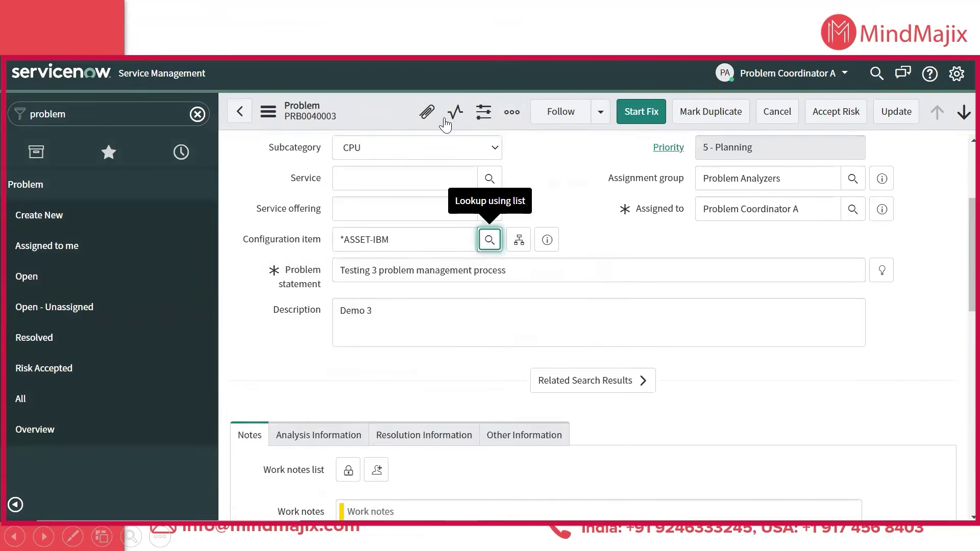
pyautogui.rightClick(383, 113)
pyautogui.click(408, 126)
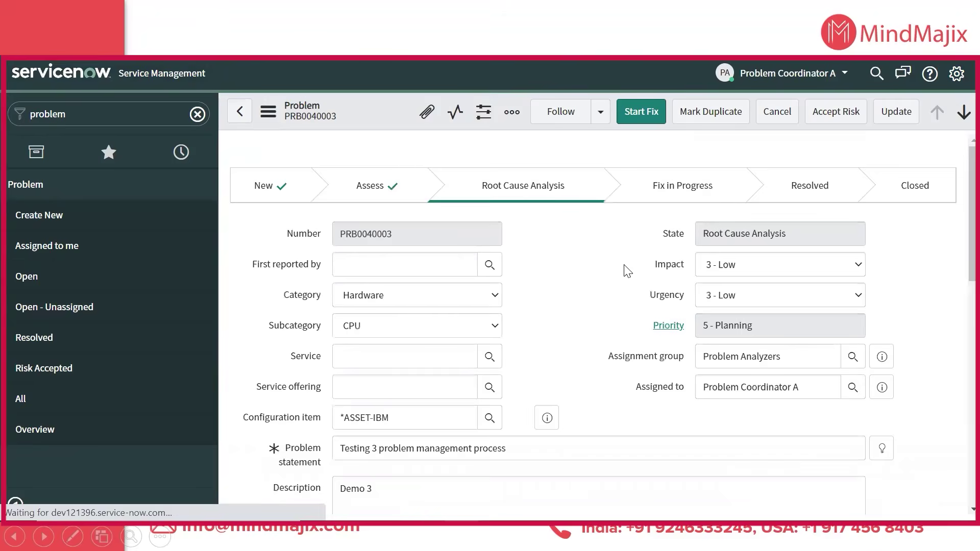
# Step: Start a new problem task of type Root Cause Analysis for the problem
pyautogui.scroll(-15, 625, 265)
pyautogui.scroll(-3, 627, 266)
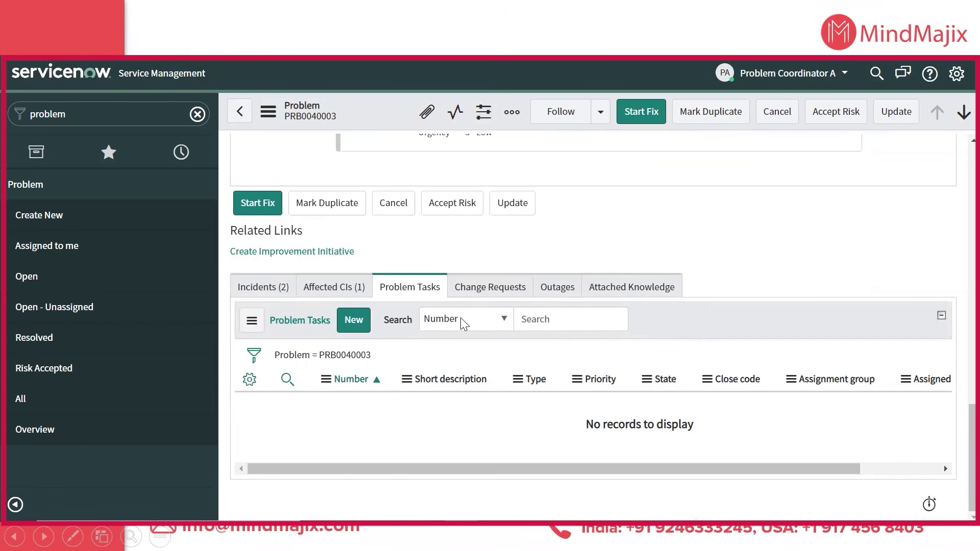
pyautogui.click(345, 323)
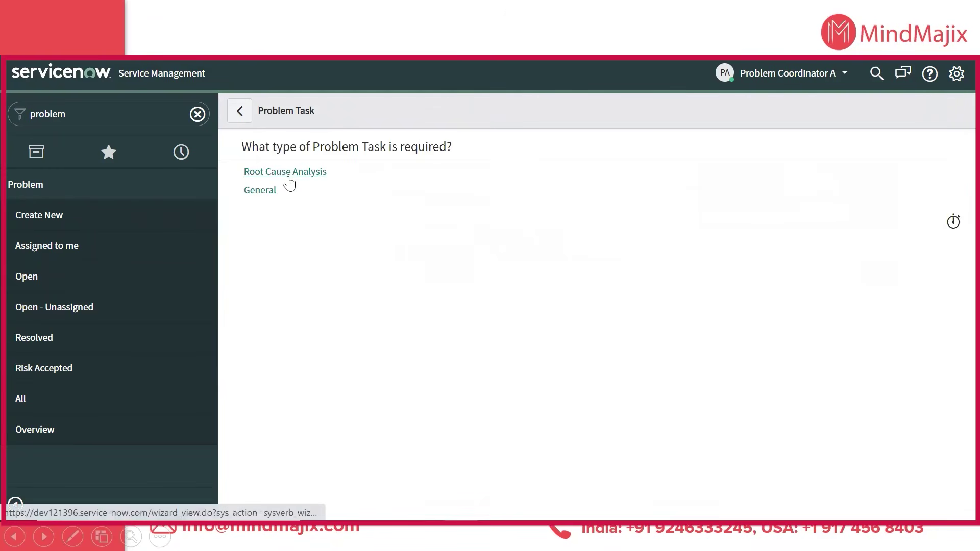
pyautogui.click(276, 174)
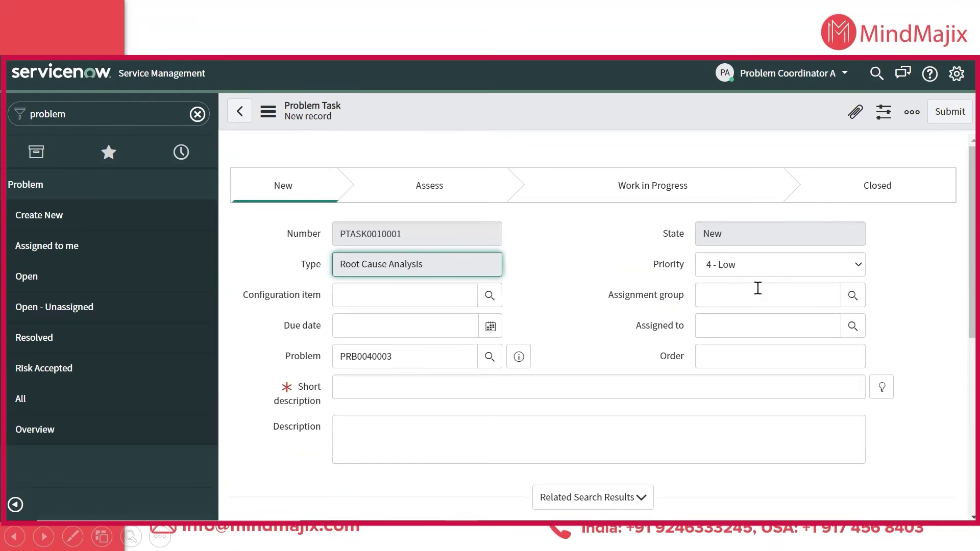
# Step: Set the problem task's assignment group to Hardware
pyautogui.click(852, 296)
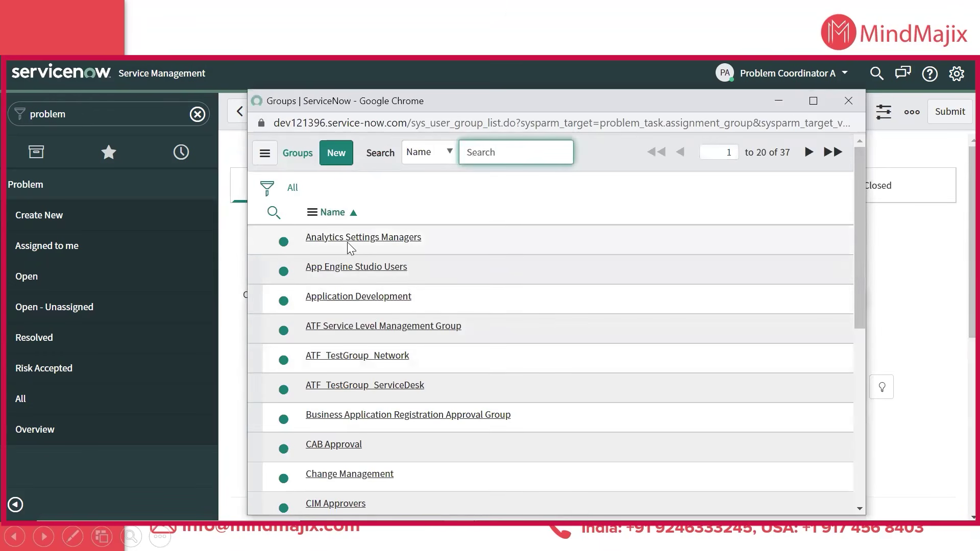
pyautogui.scroll(-5, 353, 262)
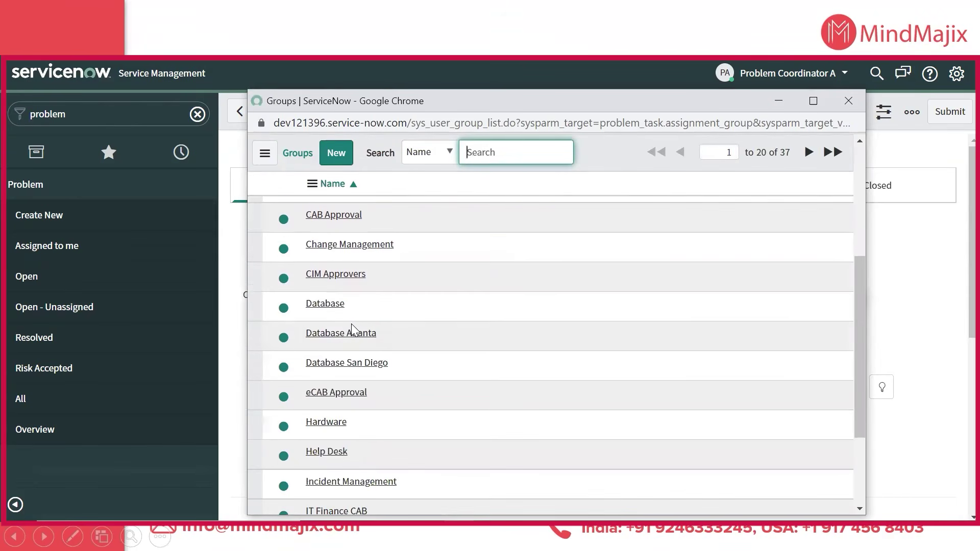
pyautogui.scroll(-3, 484, 331)
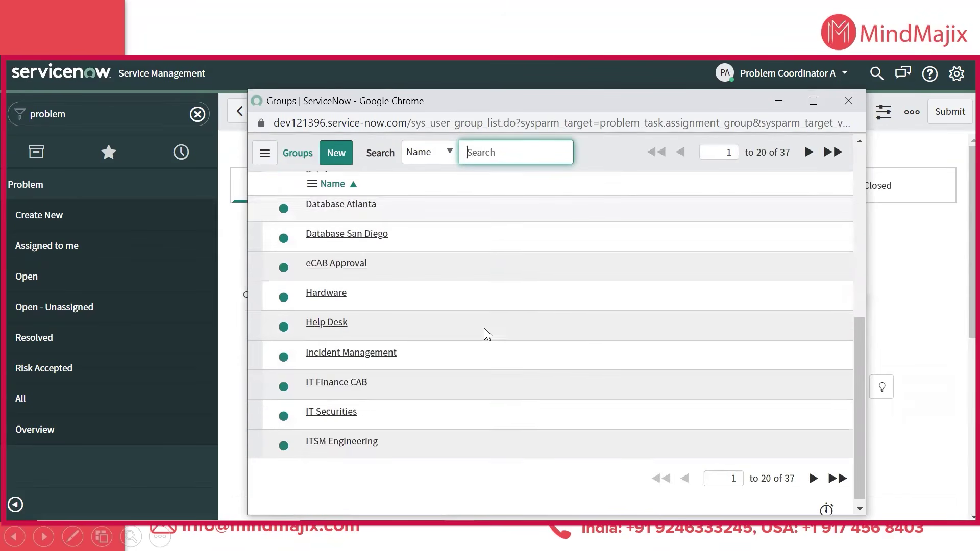
pyautogui.scroll(5, 484, 331)
pyautogui.scroll(-2, 482, 329)
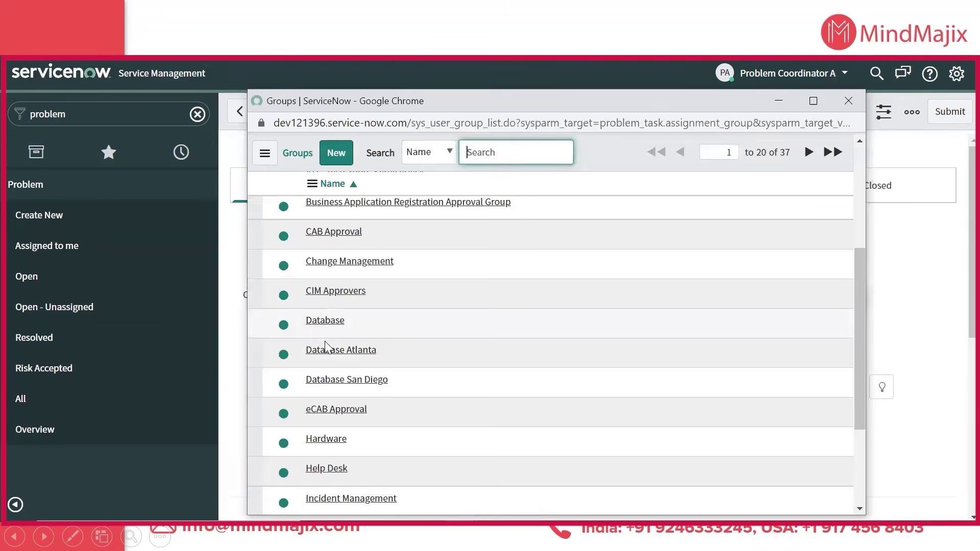
pyautogui.click(326, 439)
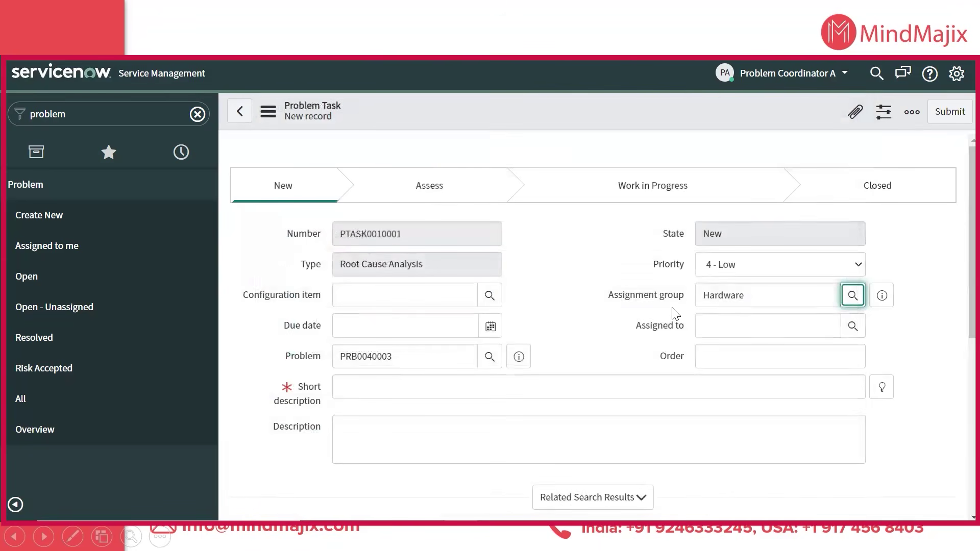
# Step: Set the problem task's configuration item to *ANNIE-IBM
pyautogui.click(837, 327)
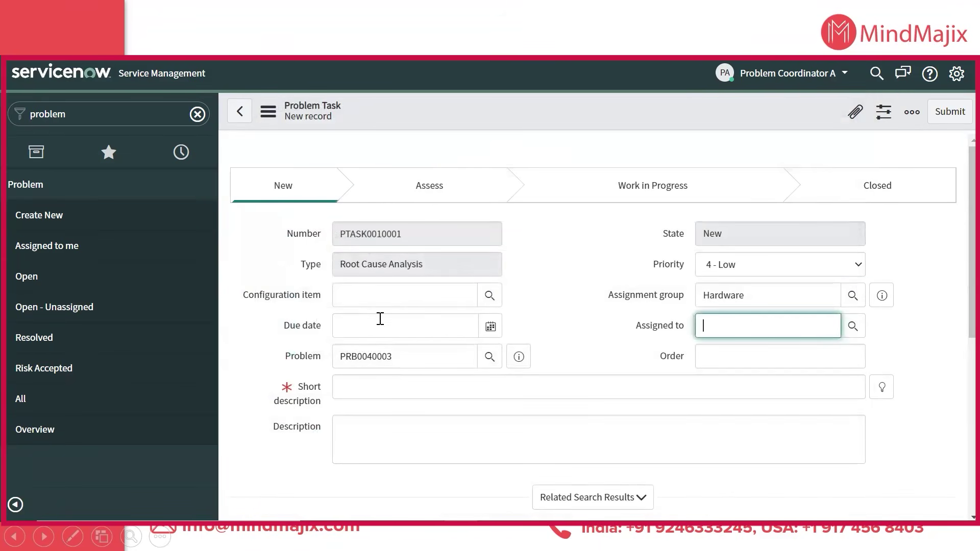
pyautogui.click(404, 293)
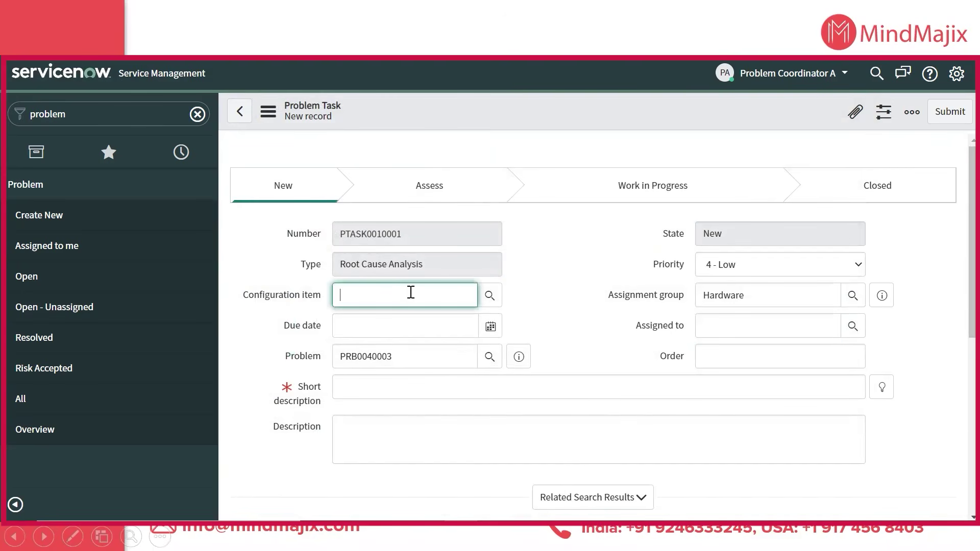
pyautogui.click(490, 296)
pyautogui.click(87, 196)
pyautogui.click(722, 358)
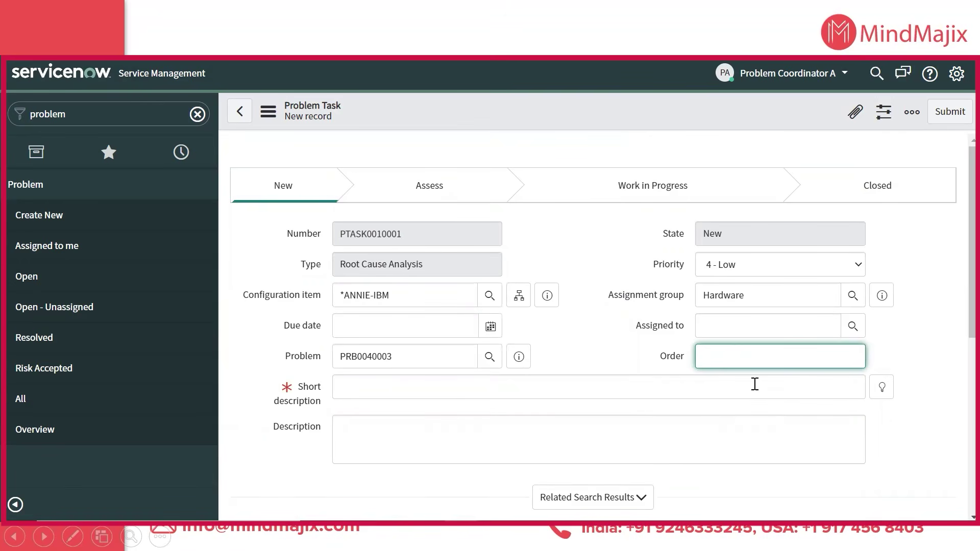
# Step: Enter the task's short description "Could you check why CPU is having issue" and the description "Demo3"
pyautogui.click(702, 389)
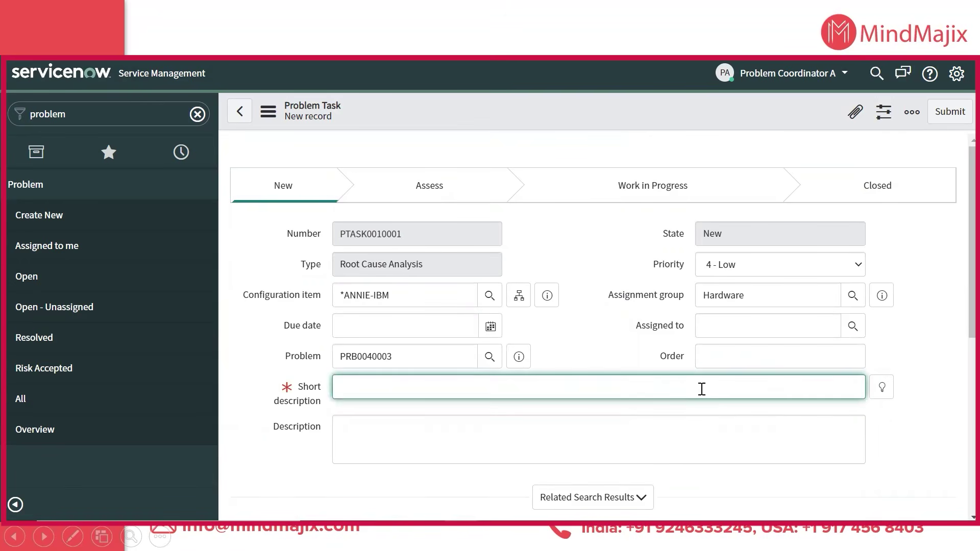
pyautogui.write('Could you check why CPU is')
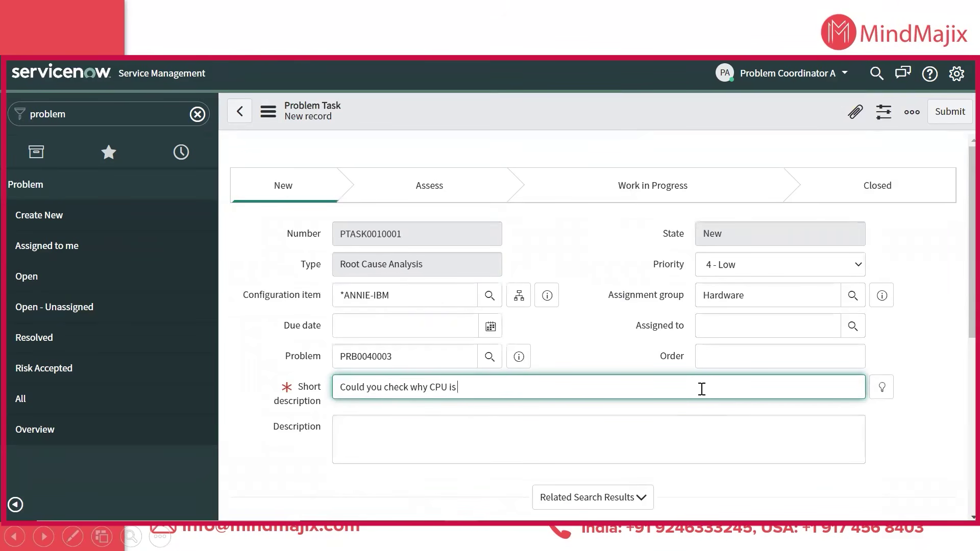
pyautogui.write(' having issue')
pyautogui.click(719, 420)
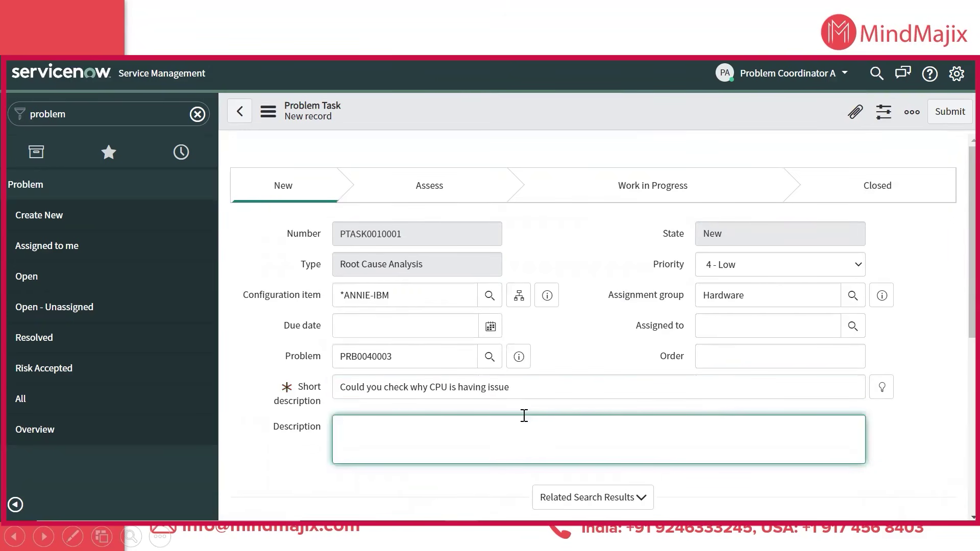
pyautogui.write('Demo3')
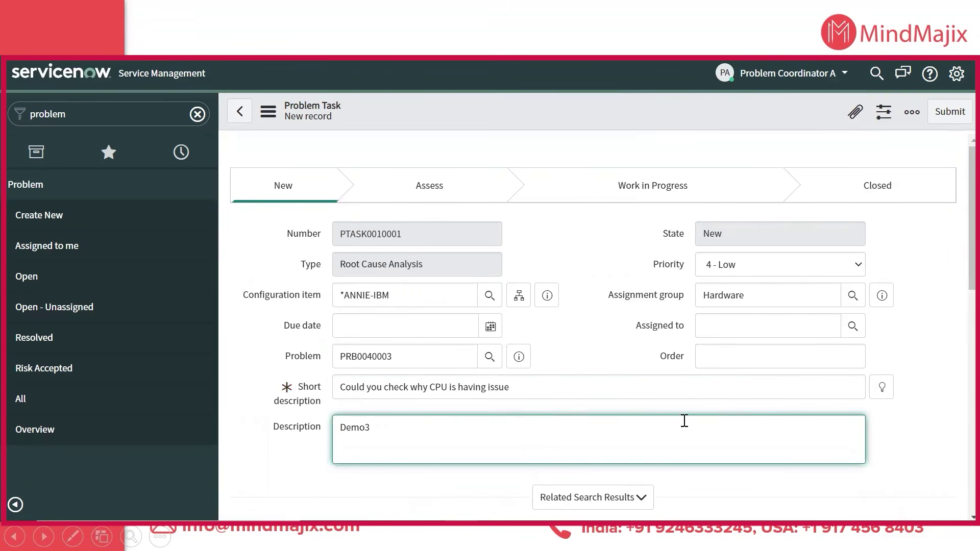
# Step: Try to choose an assignee for the task from the Hardware group's users
pyautogui.click(719, 319)
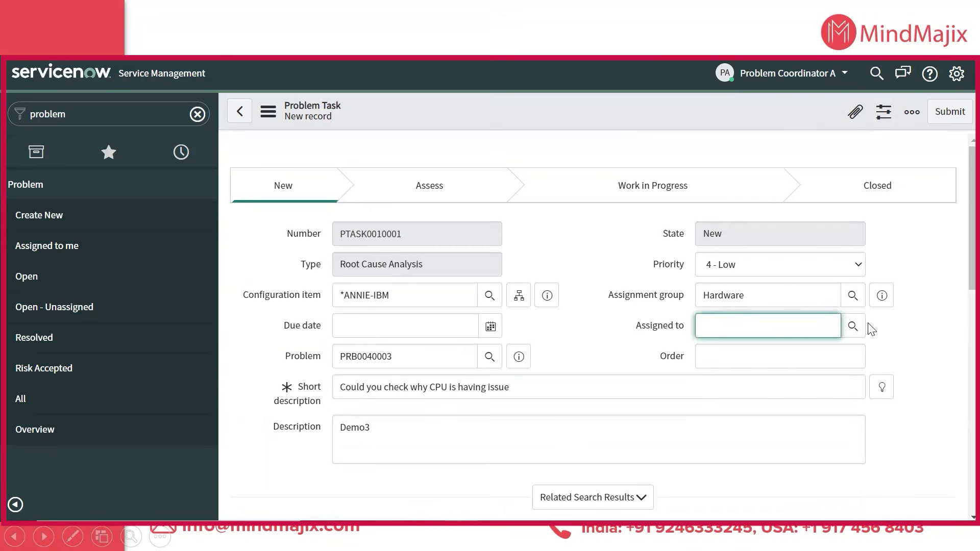
pyautogui.click(853, 327)
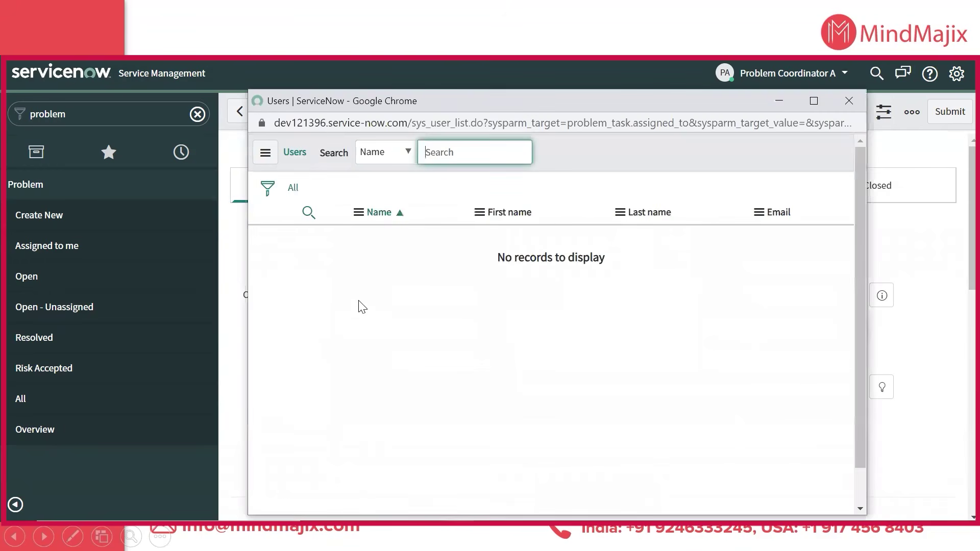
pyautogui.click(848, 100)
# Step: Set the assignment group to Analytics Settings Managers and try to choose an assignee from it
pyautogui.click(852, 296)
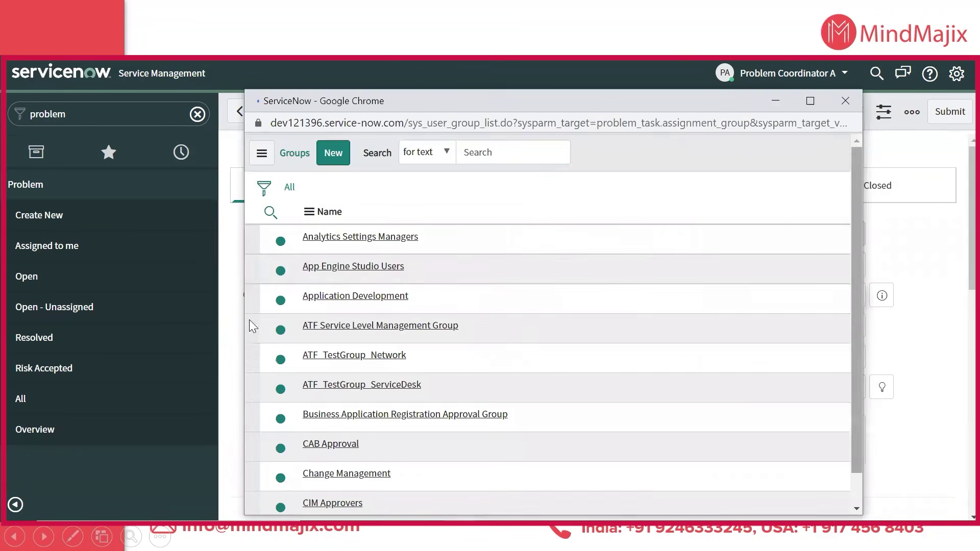
pyautogui.click(352, 238)
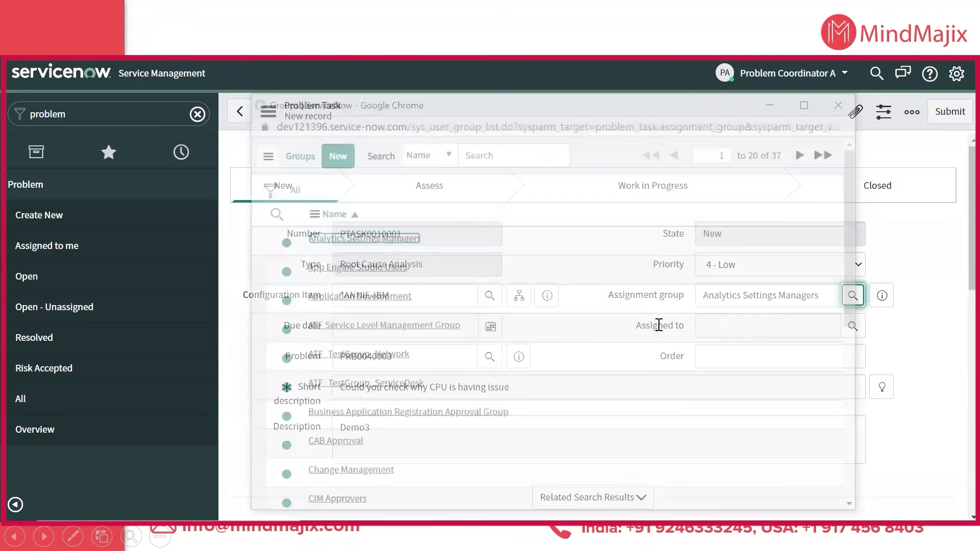
pyautogui.click(852, 326)
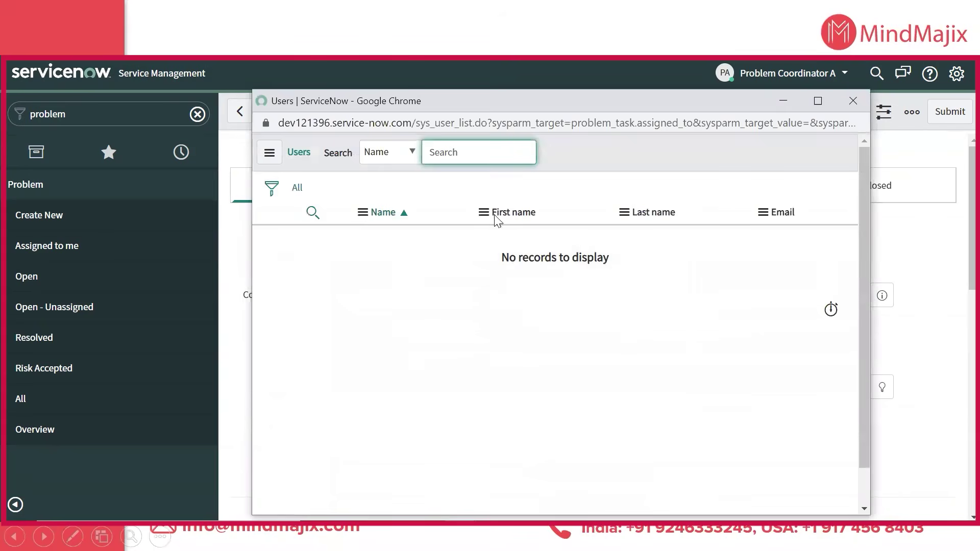
pyautogui.click(846, 119)
pyautogui.click(853, 102)
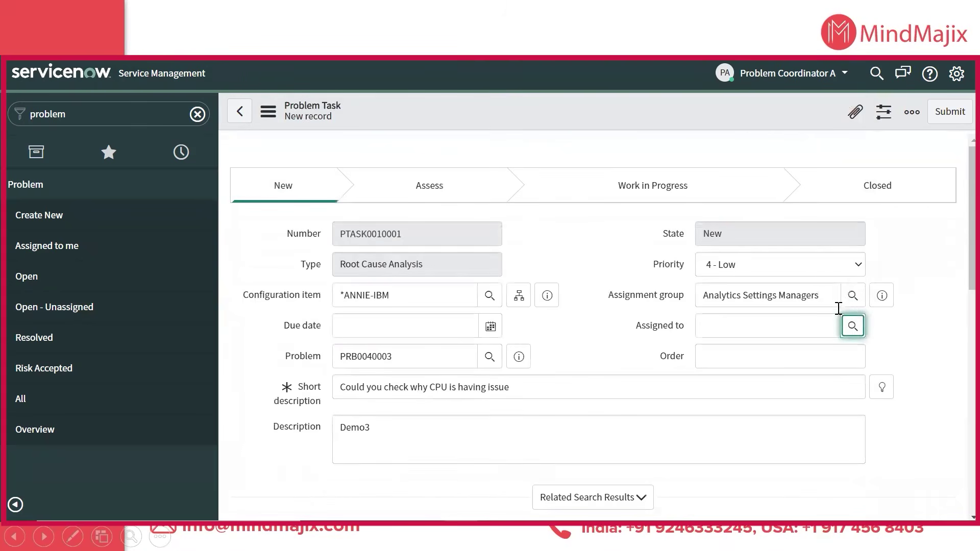
# Step: Set the assignment group to Application Development and look up its available assignees
pyautogui.click(751, 296)
pyautogui.click(852, 295)
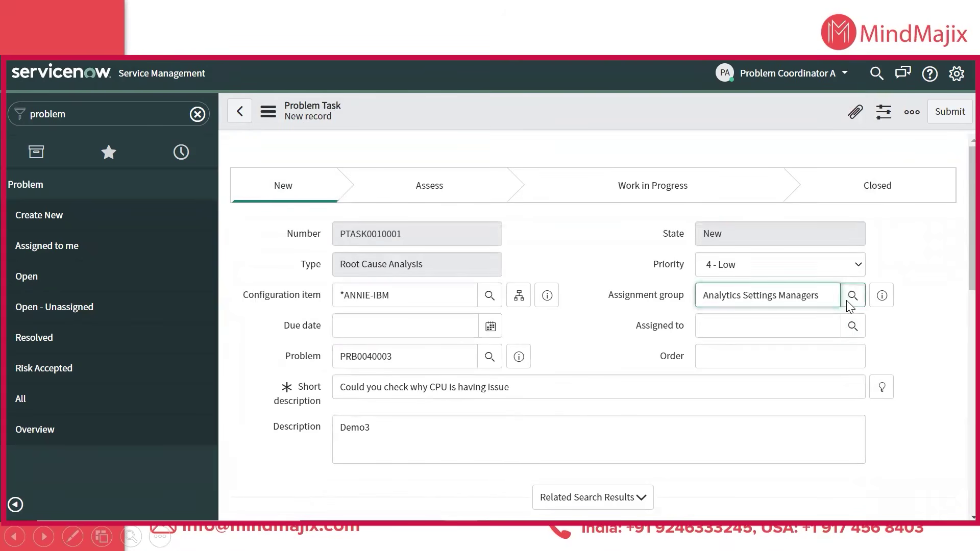
pyautogui.click(332, 301)
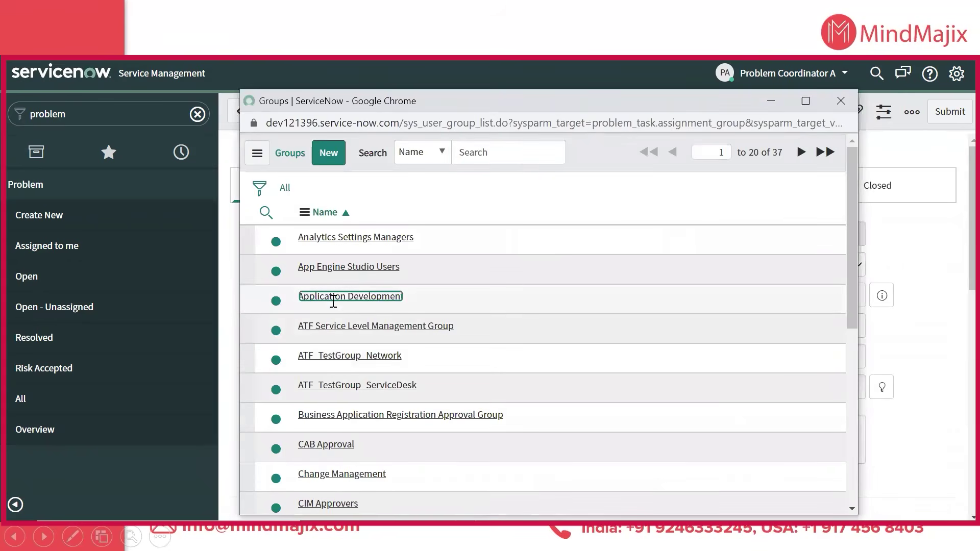
pyautogui.click(853, 326)
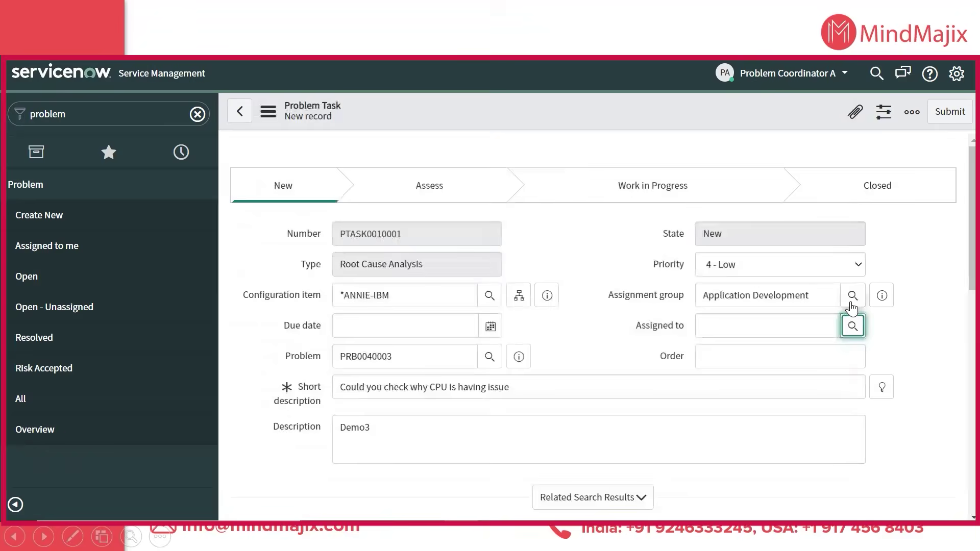
# Step: Set the task's assignment group to Problem Analyzers and assign the task to Problem Coordinator B
pyautogui.click(851, 297)
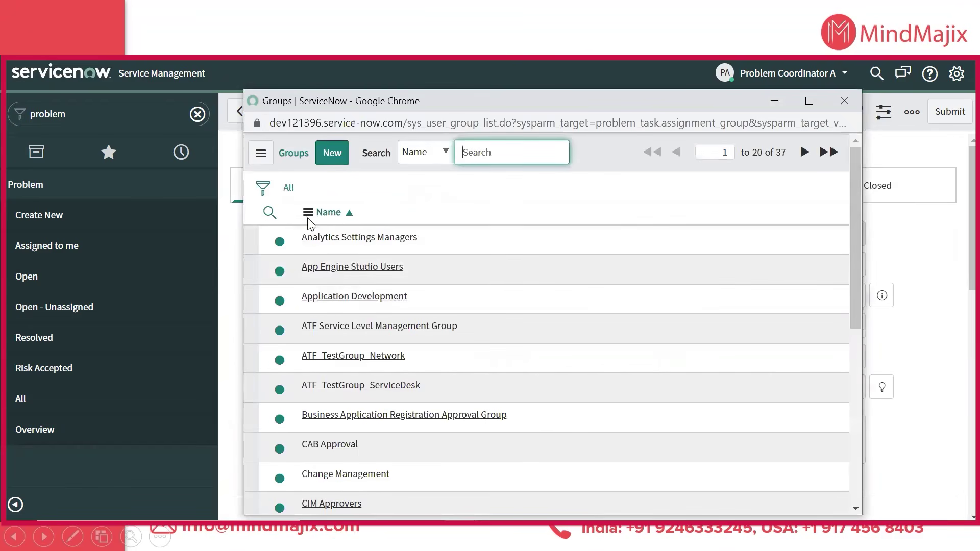
pyautogui.scroll(-6, 319, 292)
pyautogui.scroll(-1, 319, 292)
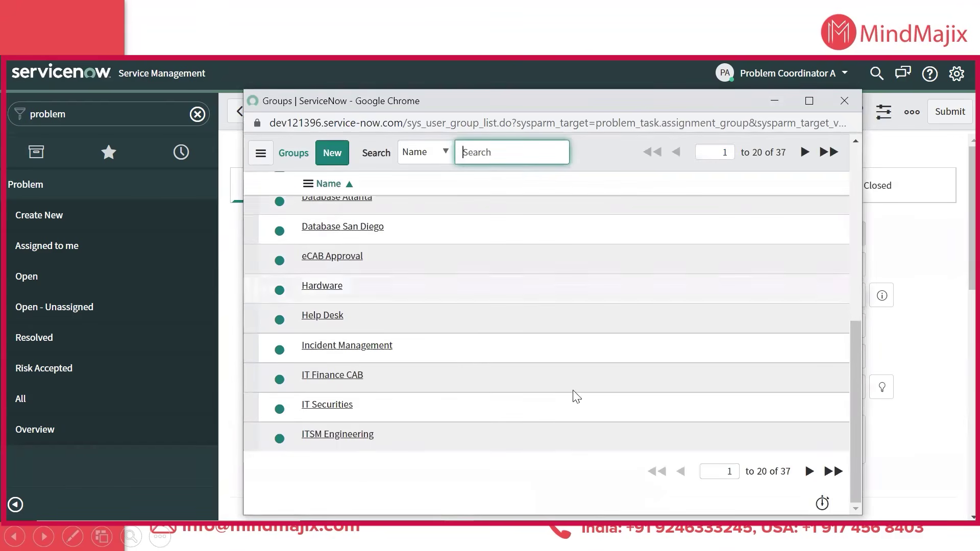
pyautogui.click(810, 472)
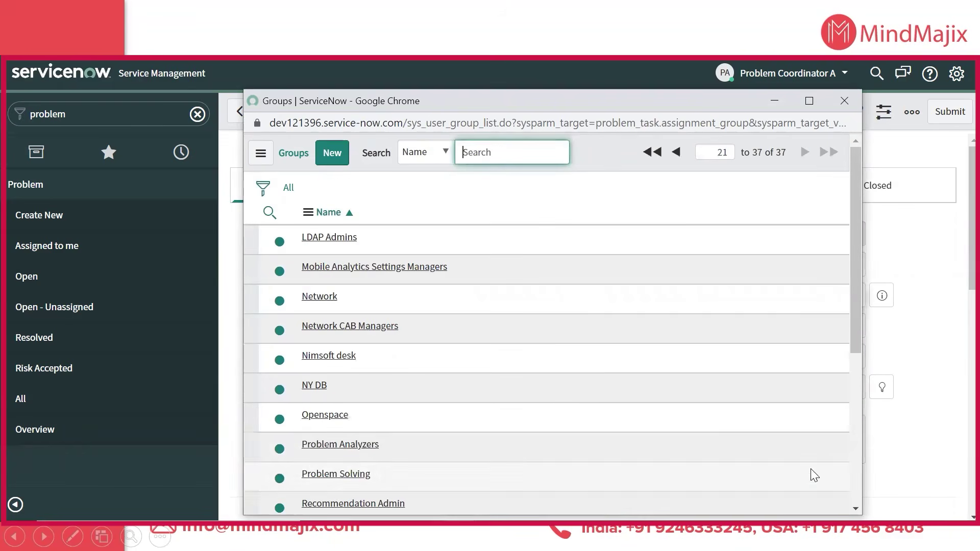
pyautogui.click(348, 448)
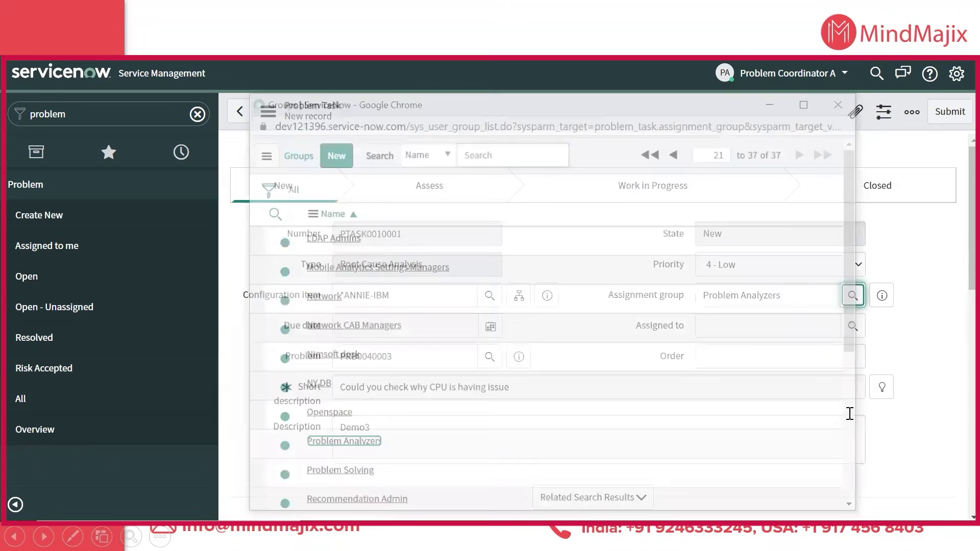
pyautogui.click(850, 325)
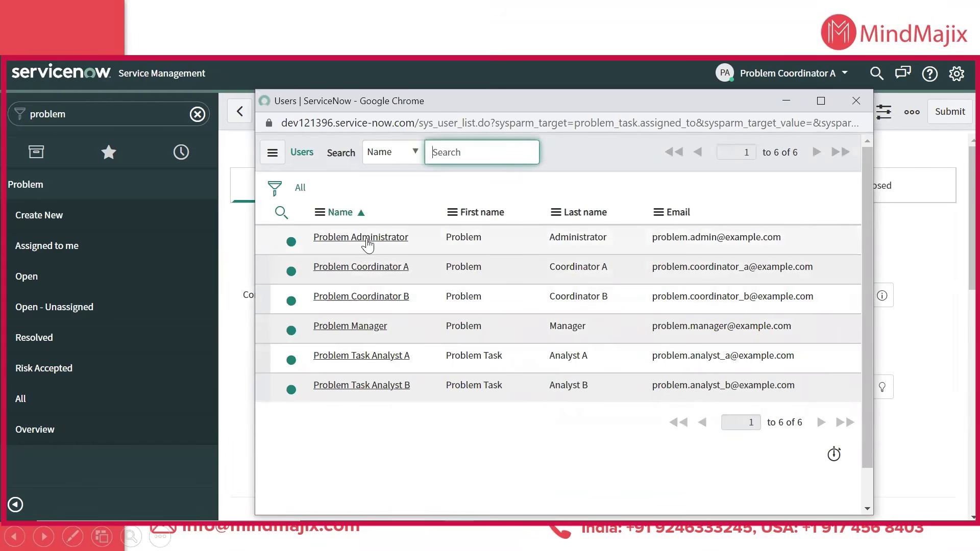
pyautogui.click(364, 297)
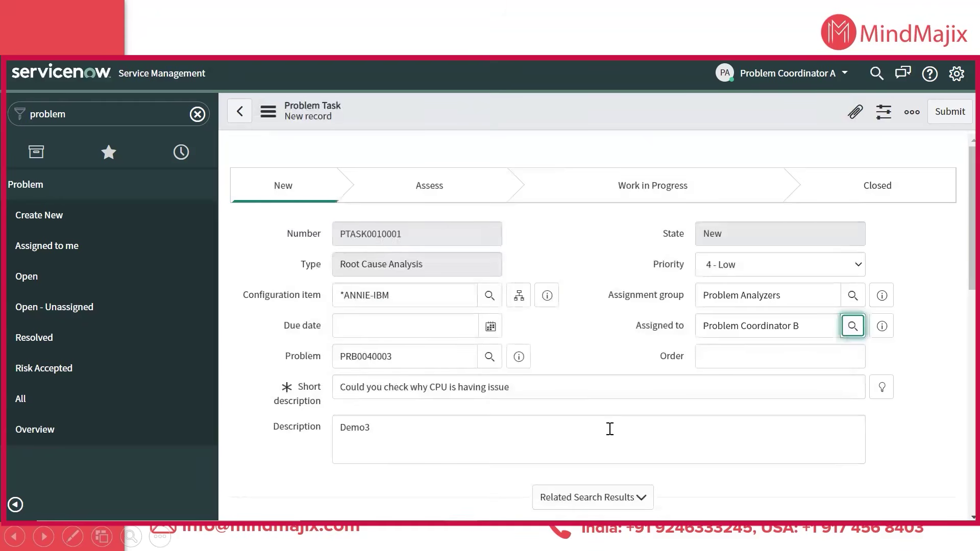
# Step: Submit the new root cause analysis task
pyautogui.scroll(-8, 400, 429)
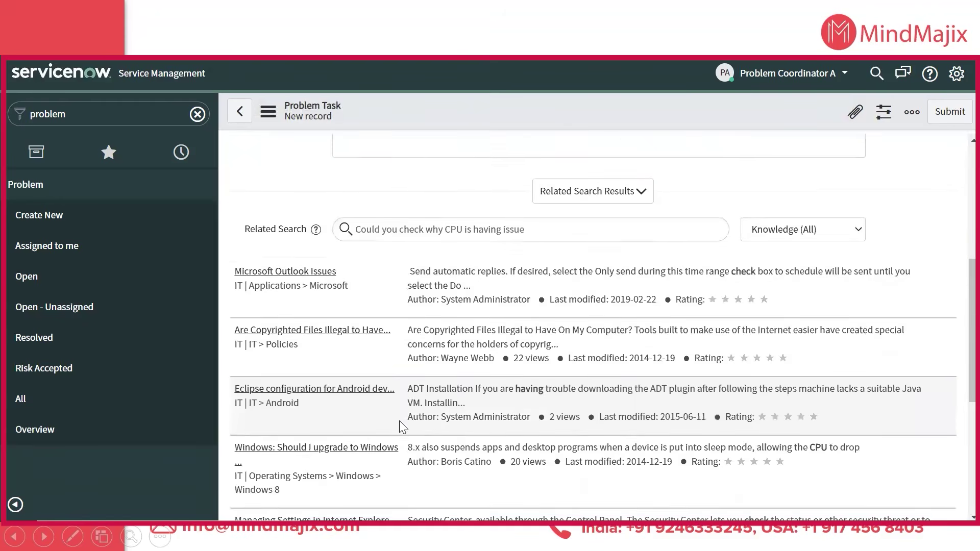
pyautogui.scroll(-4, 400, 420)
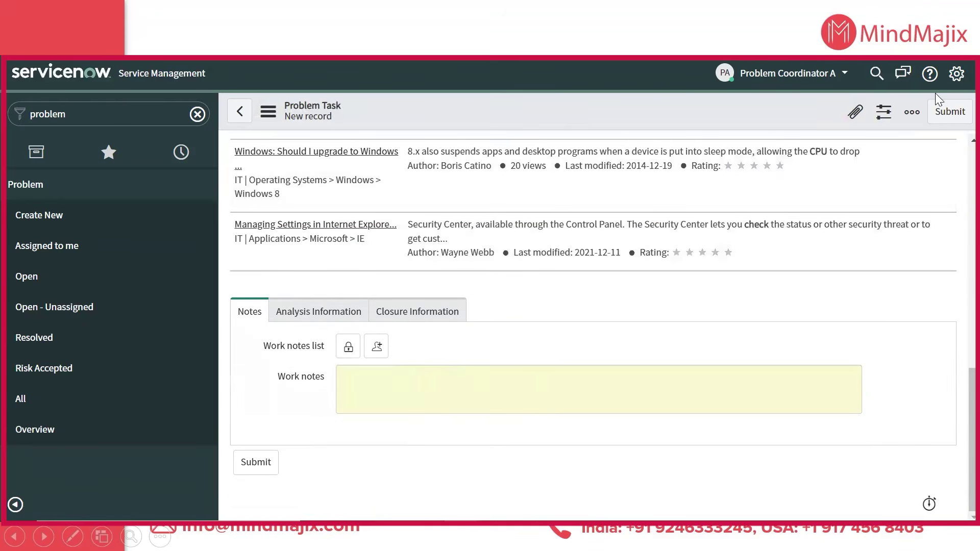
pyautogui.click(945, 114)
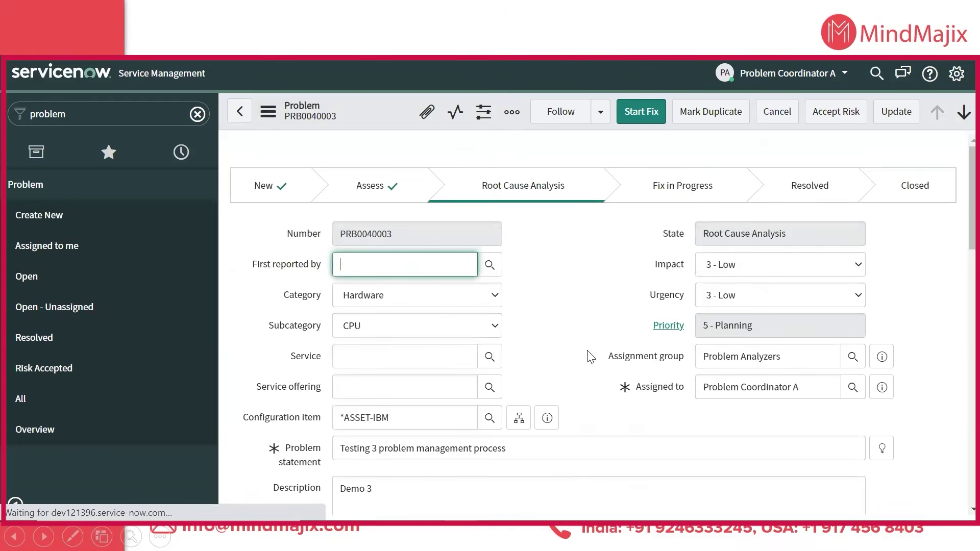
# Step: Check the state, assignment group and assignee of the problem's listed task, and review the problem's work notes and activities
pyautogui.scroll(-10, 589, 357)
pyautogui.scroll(-6, 590, 357)
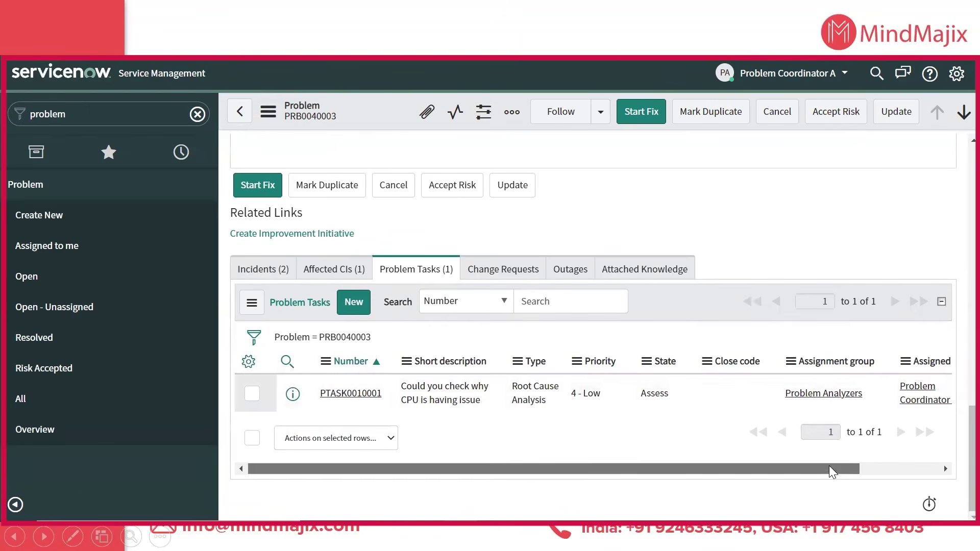
pyautogui.moveTo(828, 465); pyautogui.dragTo(900, 465)
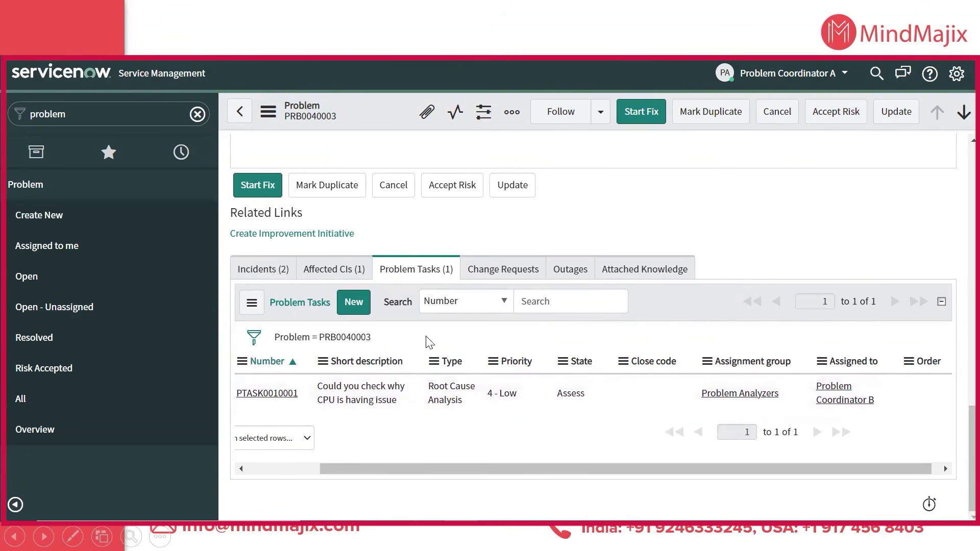
pyautogui.scroll(10, 360, 335)
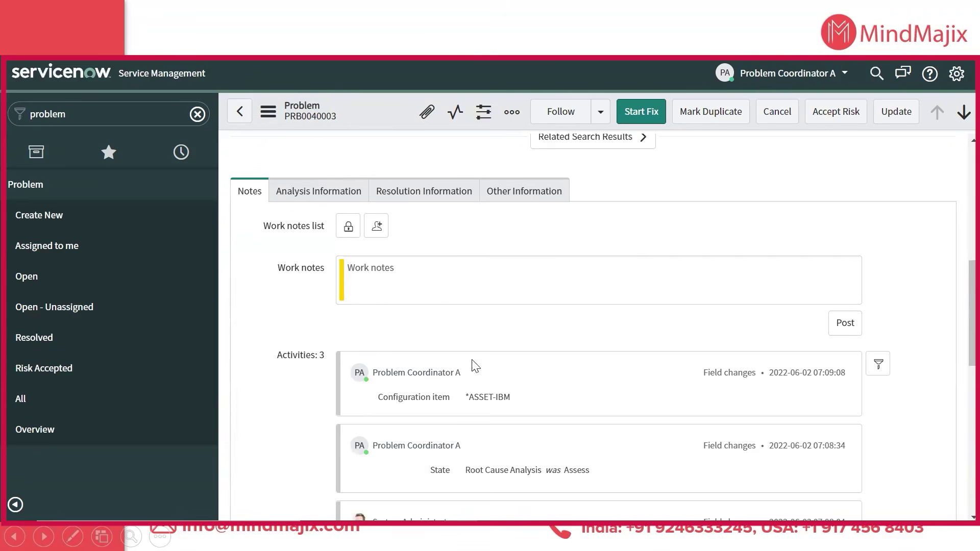
pyautogui.click(533, 284)
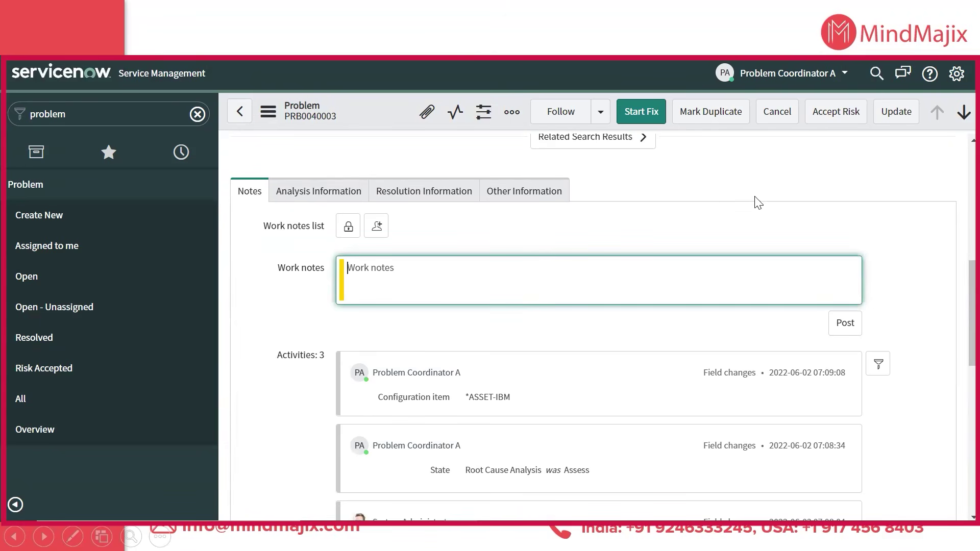
# Step: End the impersonation of Problem Coordinator A and return to the System Administrator account
pyautogui.click(848, 77)
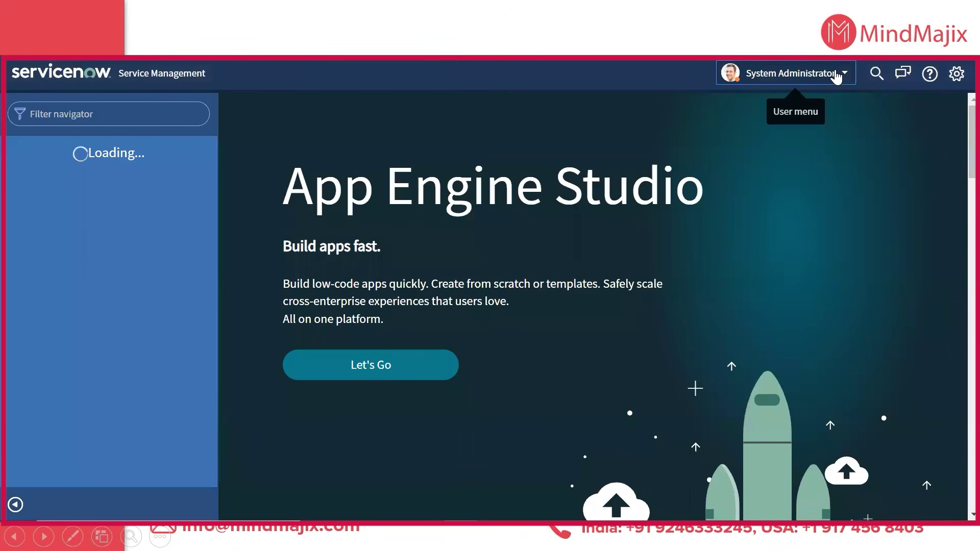
# Step: Impersonate the Problem Coordinator B user
pyautogui.click(845, 75)
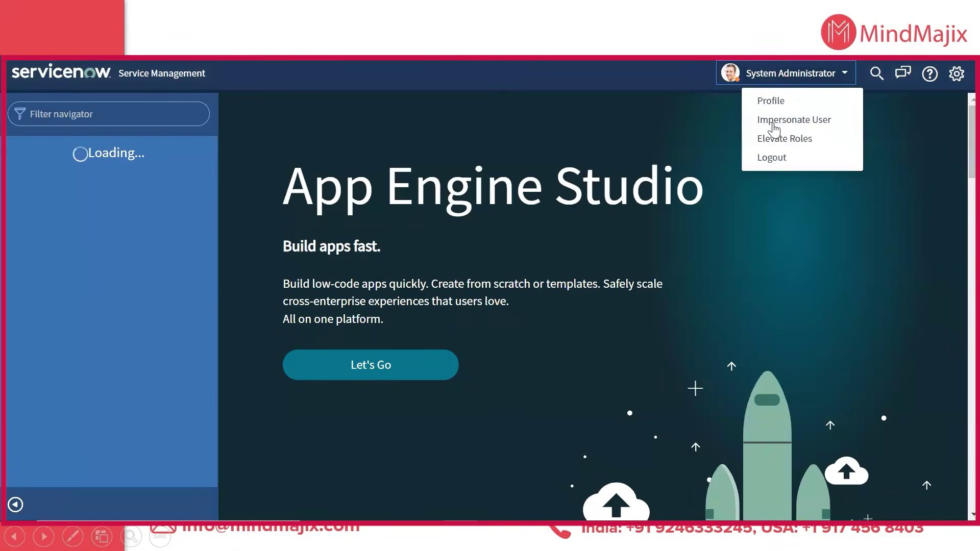
pyautogui.click(776, 121)
pyautogui.click(487, 131)
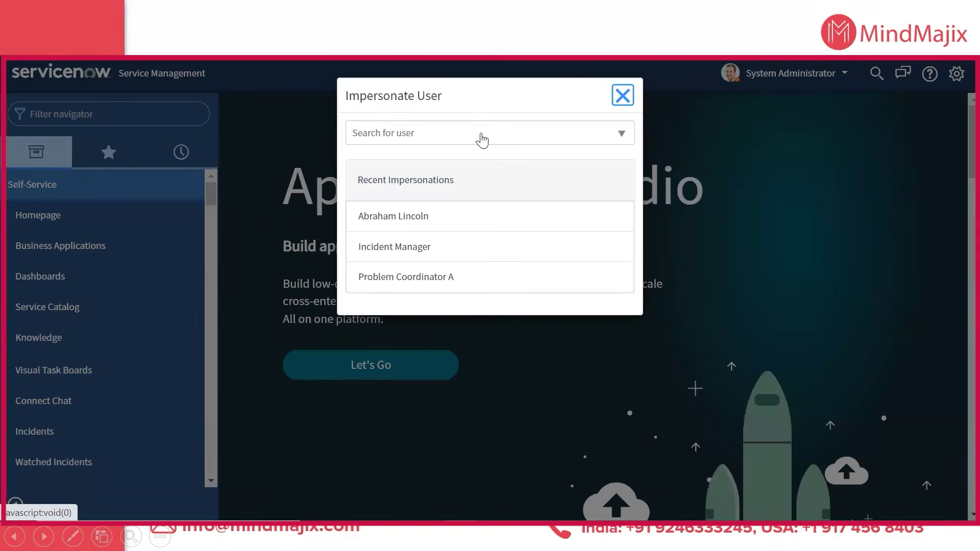
pyautogui.click(482, 138)
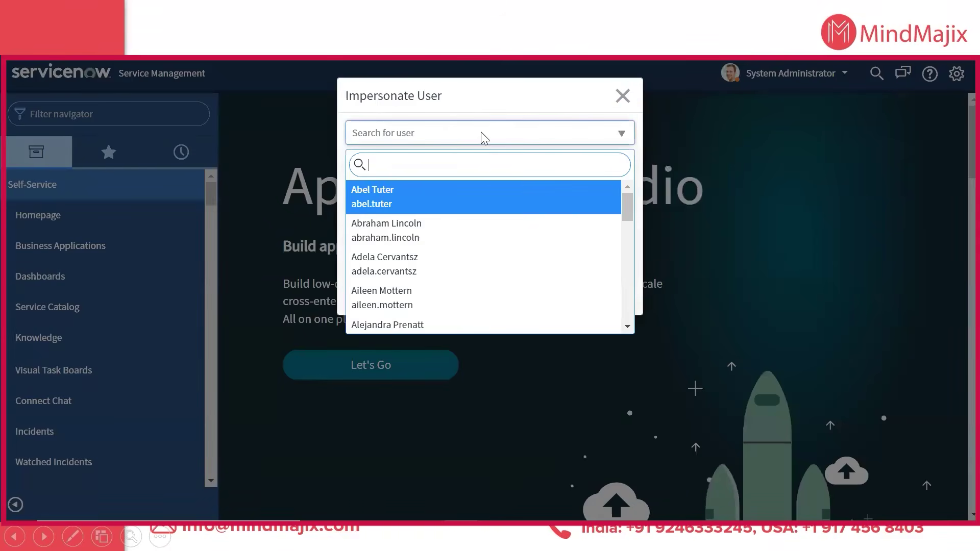
pyautogui.write('problem co')
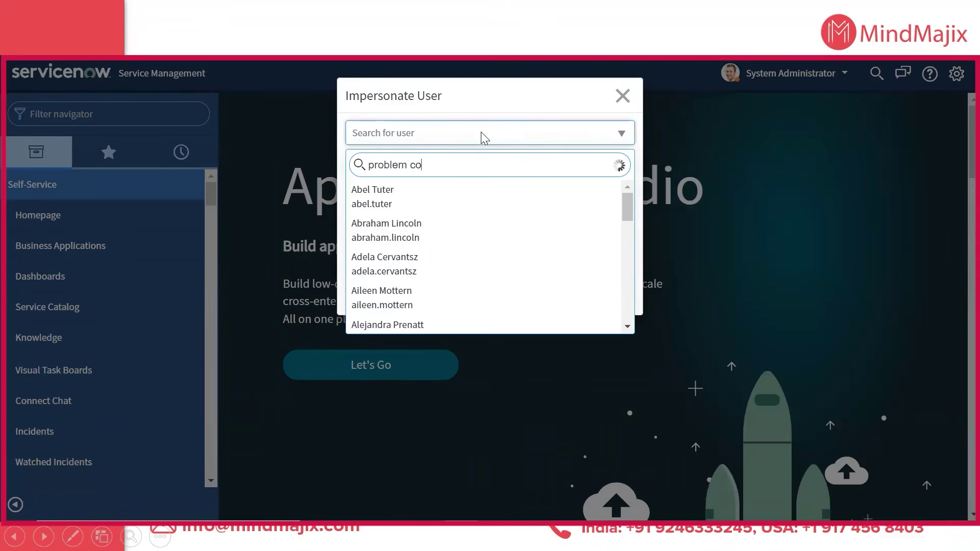
pyautogui.click(453, 236)
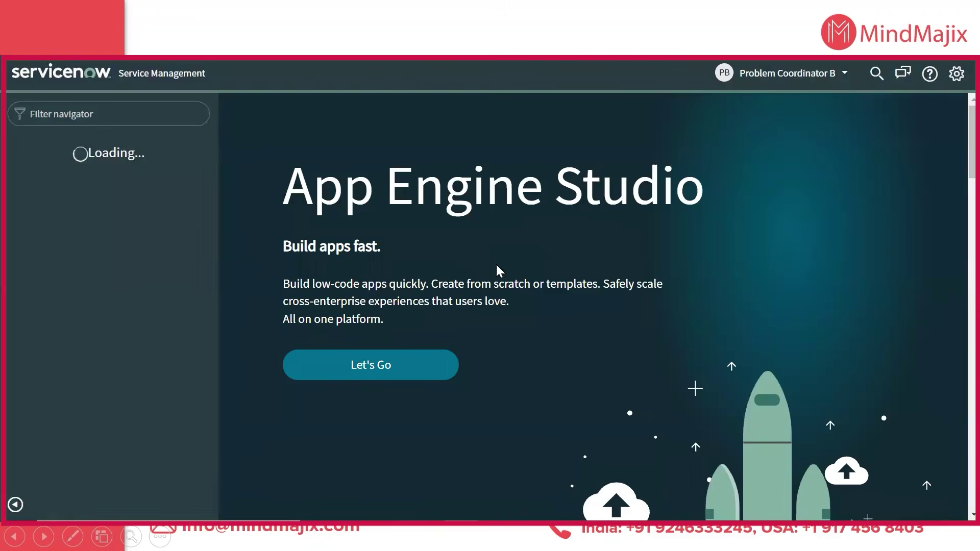
# Step: Open the list of problems assigned to Problem Coordinator B
pyautogui.click(73, 119)
pyautogui.write('problem')
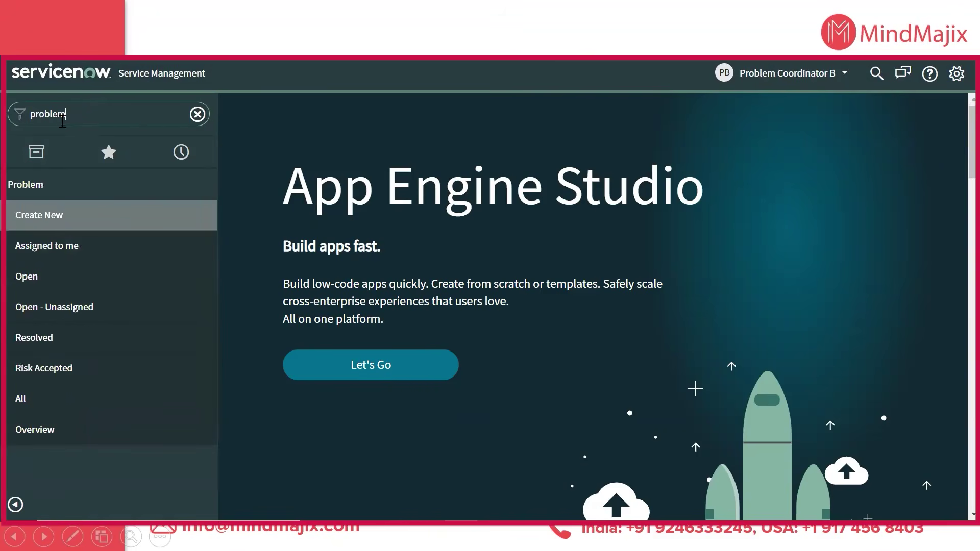
pyautogui.click(42, 246)
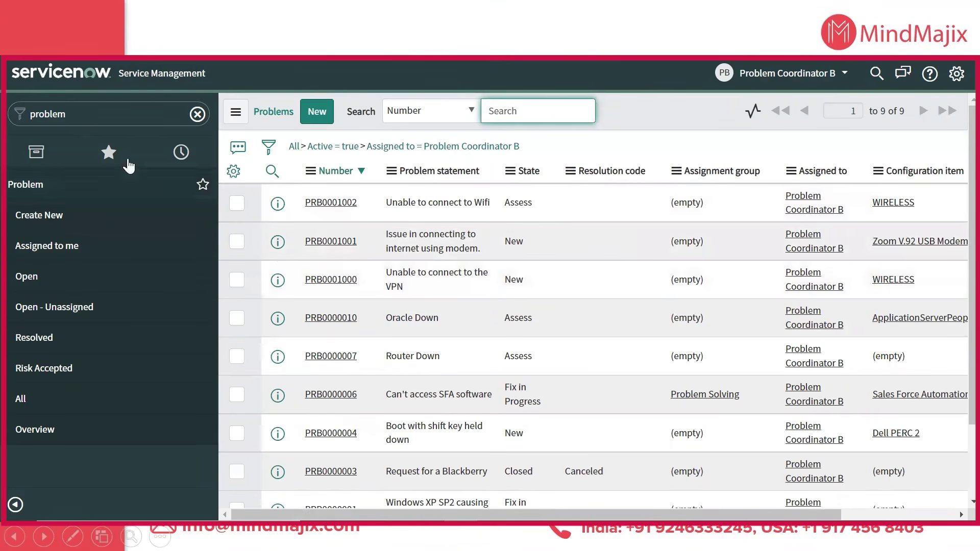
# Step: Try to find a problem task module by filtering the navigator for "problem tas", and clear the filter
pyautogui.click(111, 115)
pyautogui.click(112, 115)
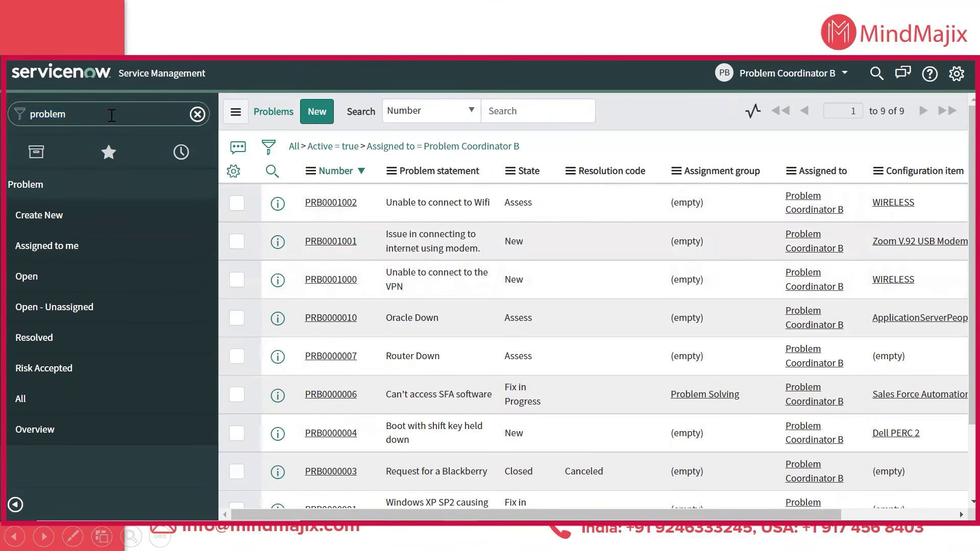
pyautogui.write('tas')
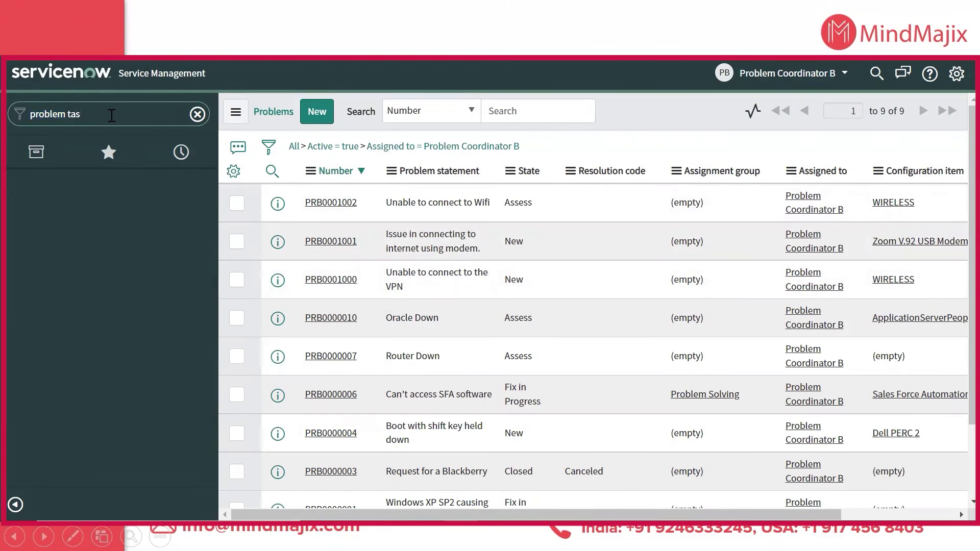
pyautogui.press('BackSpace')
pyautogui.press('BackSpace')
pyautogui.press('BackSpace')
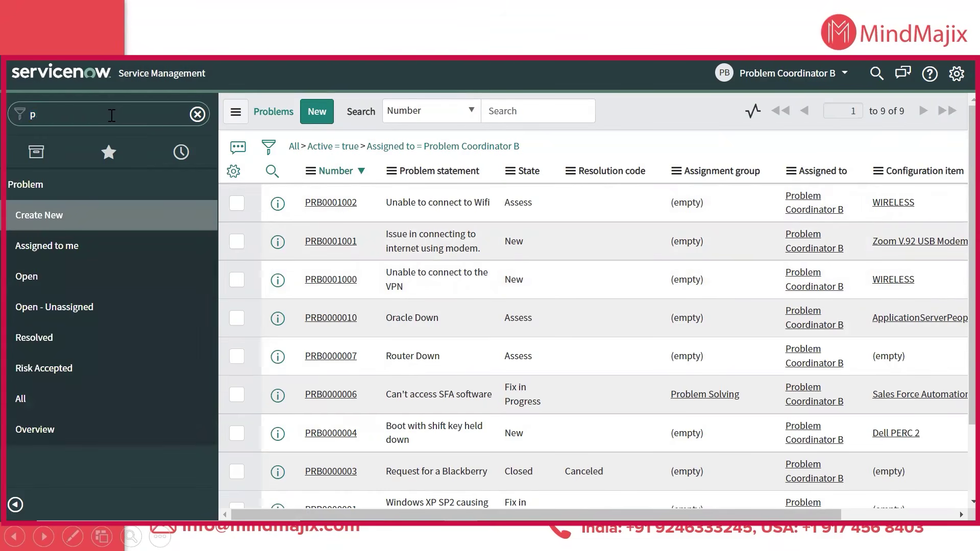
pyautogui.press('BackSpace')
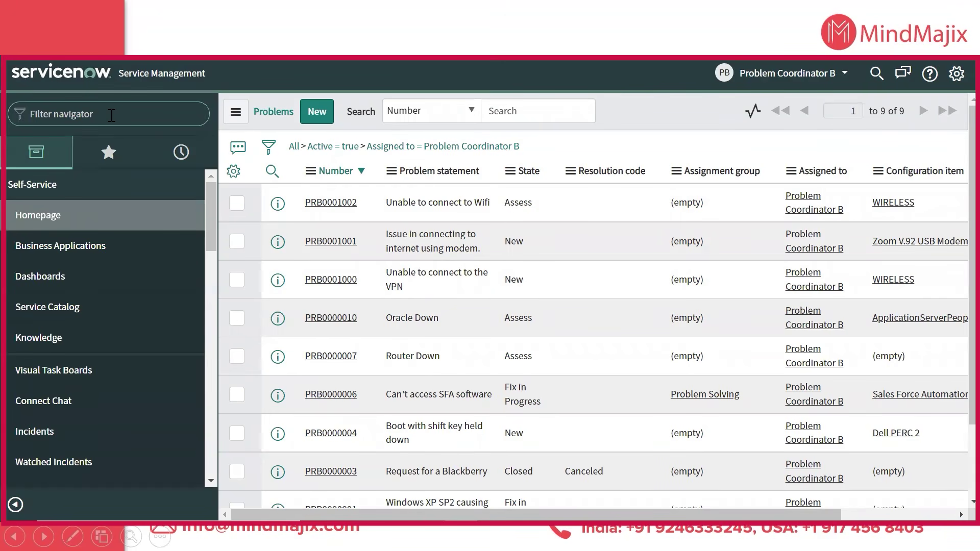
# Step: End the impersonation of Problem Coordinator B and return to the System Administrator account
pyautogui.click(784, 77)
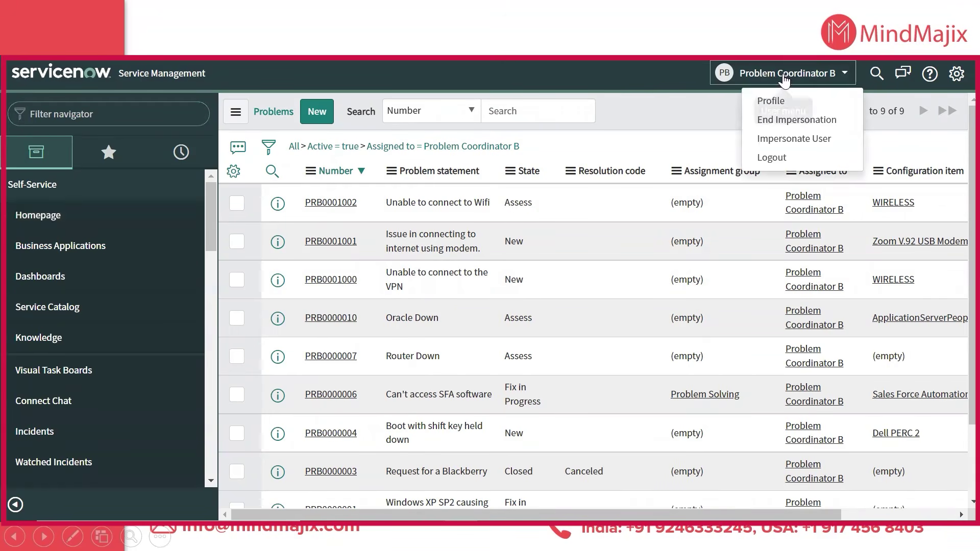
pyautogui.click(785, 120)
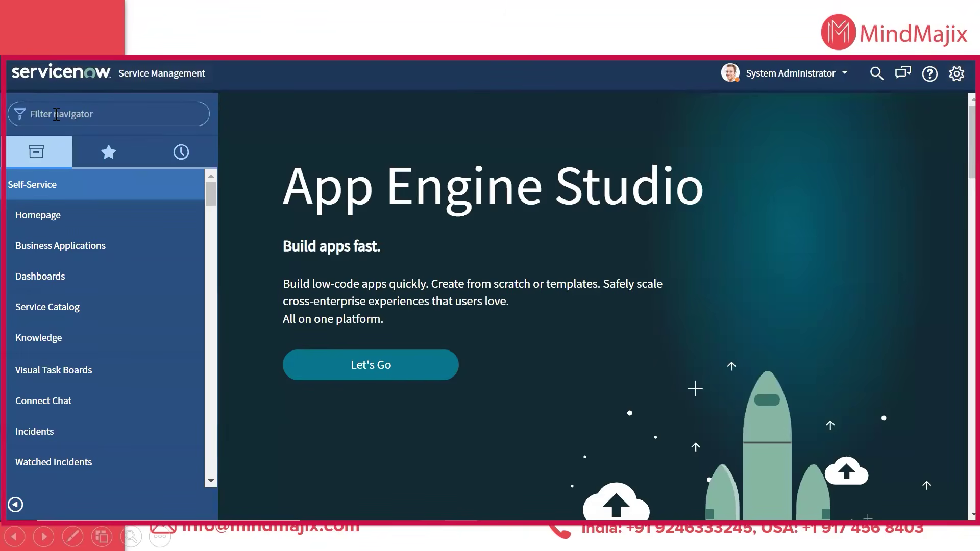
# Step: Open the "Testing 3 problem management process" problem, PRB0040003, from the list of all problems
pyautogui.click(110, 159)
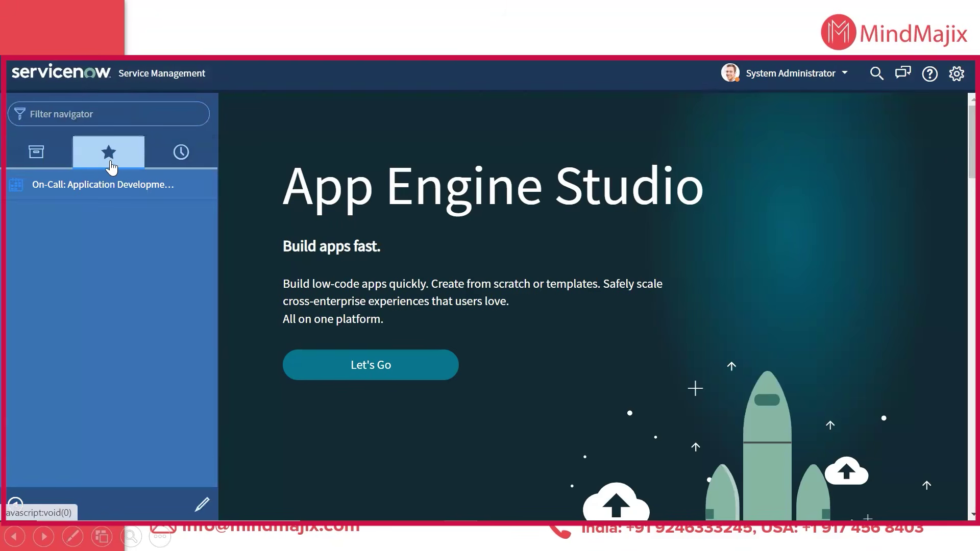
pyautogui.click(51, 158)
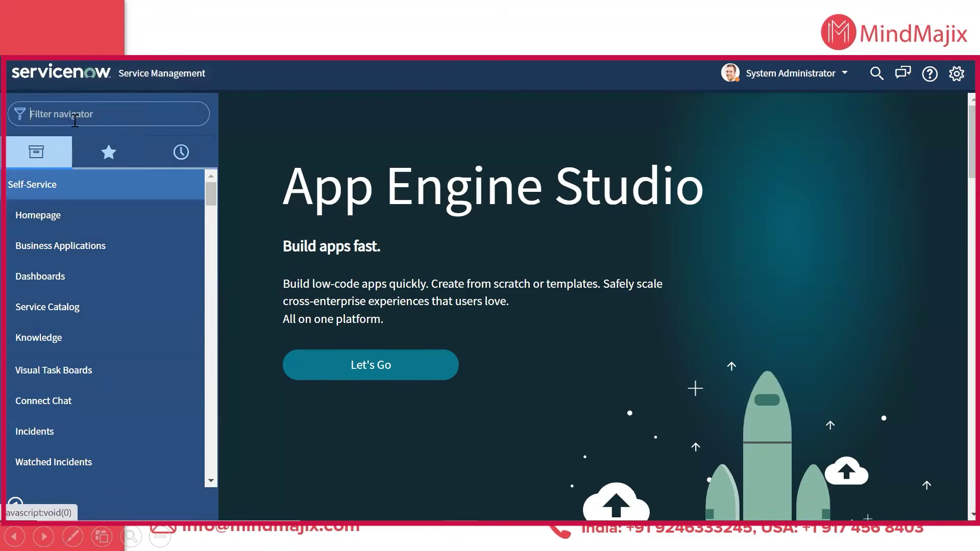
pyautogui.write('proble')
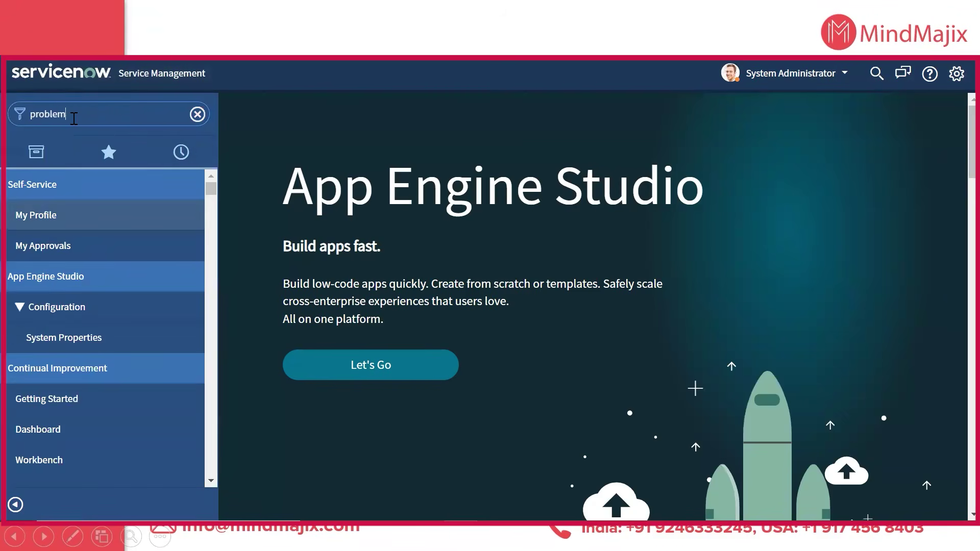
pyautogui.write('m')
pyautogui.click(34, 403)
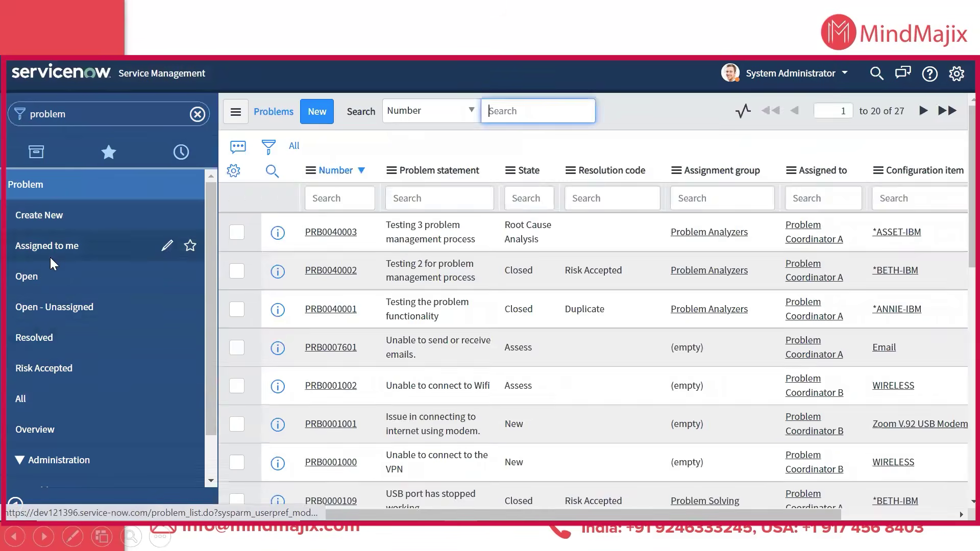
pyautogui.click(51, 259)
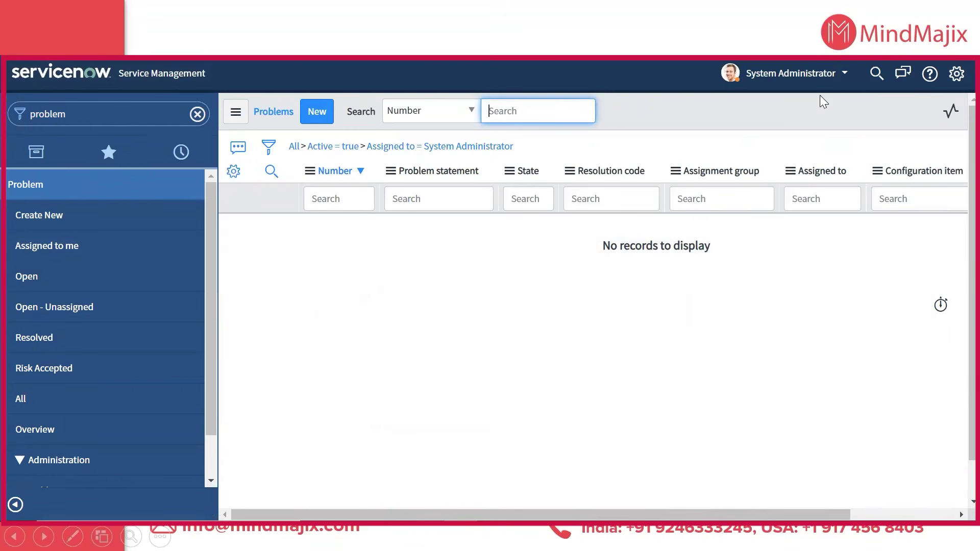
pyautogui.click(84, 394)
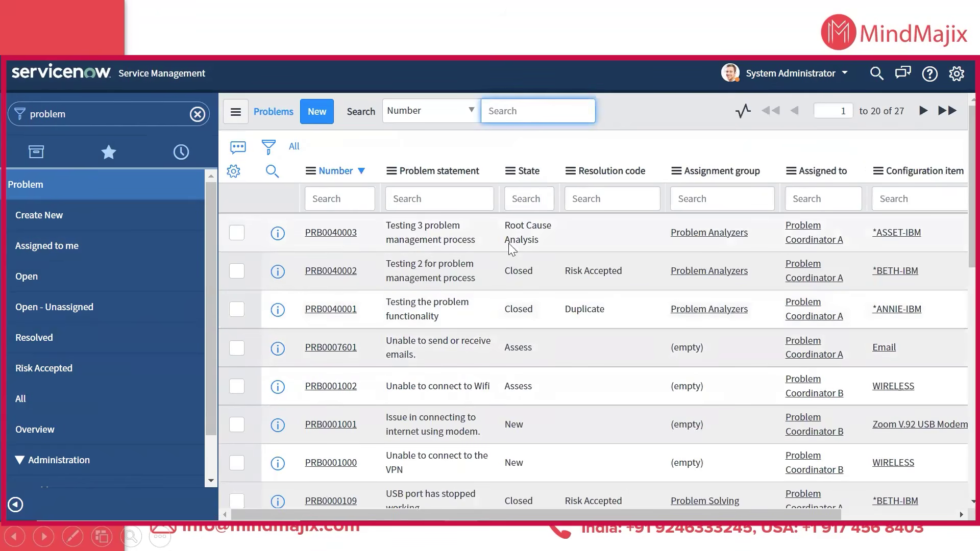
pyautogui.click(341, 235)
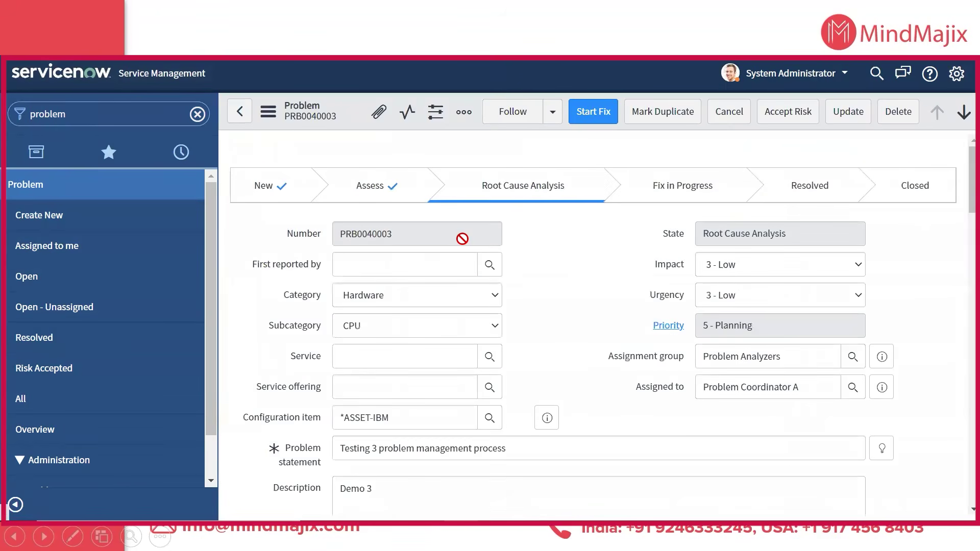
# Step: Open the root cause analysis task PTASK0010001 from the problem's related problem tasks
pyautogui.scroll(-3, 543, 309)
pyautogui.scroll(-15, 545, 309)
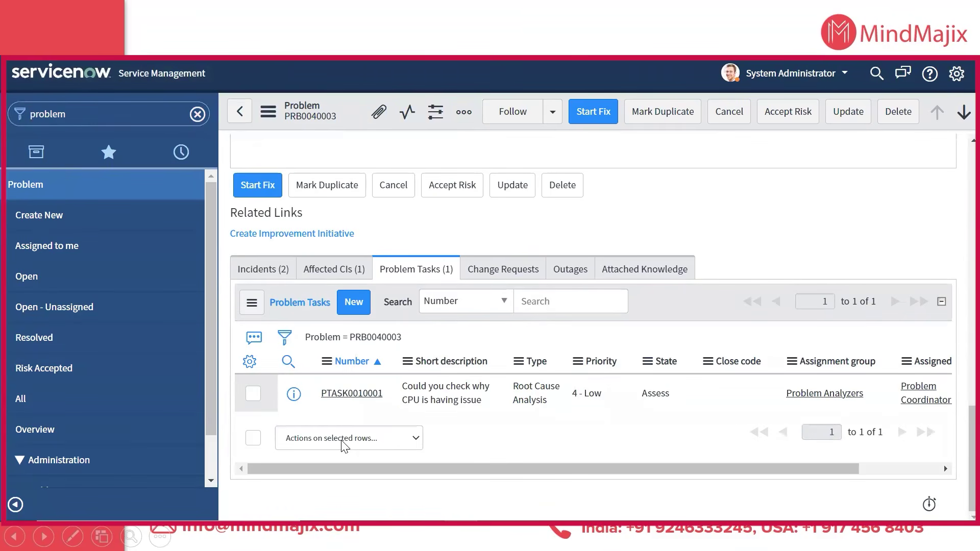
pyautogui.click(352, 393)
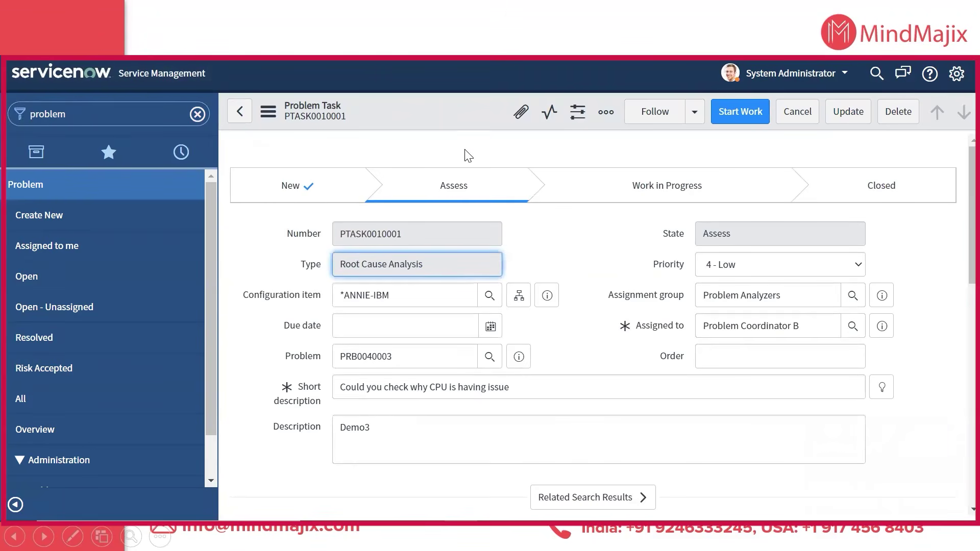
# Step: Review the problem task's form and start work on it
pyautogui.scroll(-5, 628, 327)
pyautogui.scroll(5, 619, 319)
pyautogui.click(739, 111)
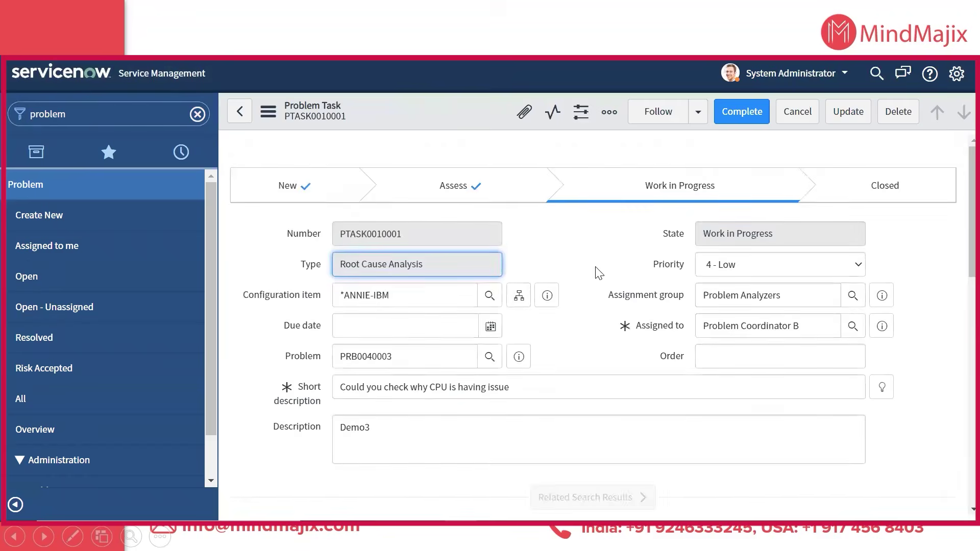
# Step: Enter the work note "No issue from our end" on the problem task
pyautogui.scroll(-5, 596, 265)
pyautogui.click(466, 340)
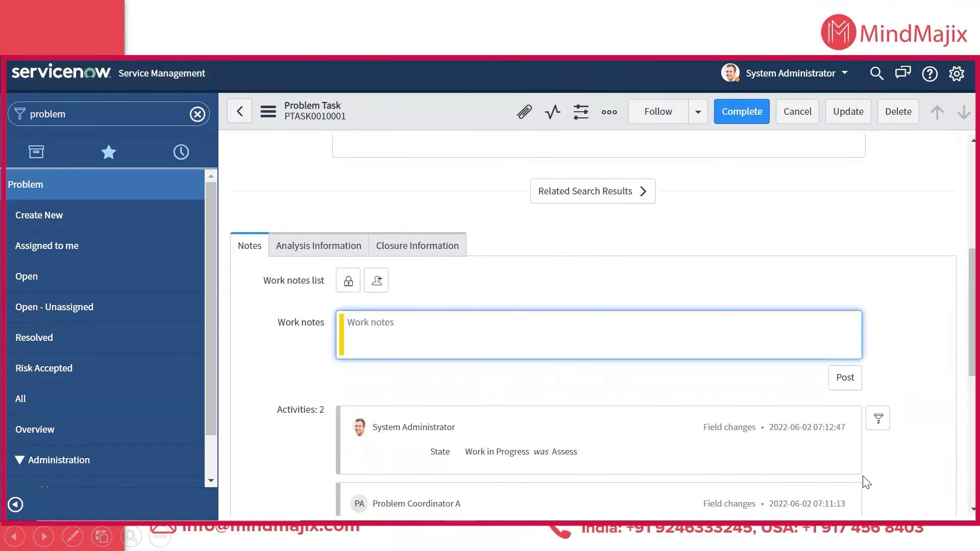
pyautogui.write('No issue from our end')
pyautogui.click(751, 118)
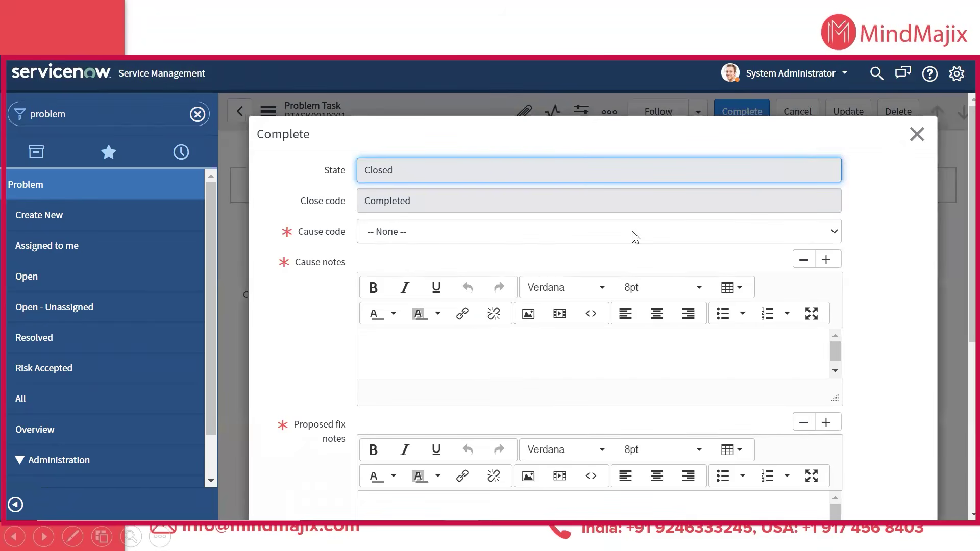
pyautogui.click(605, 232)
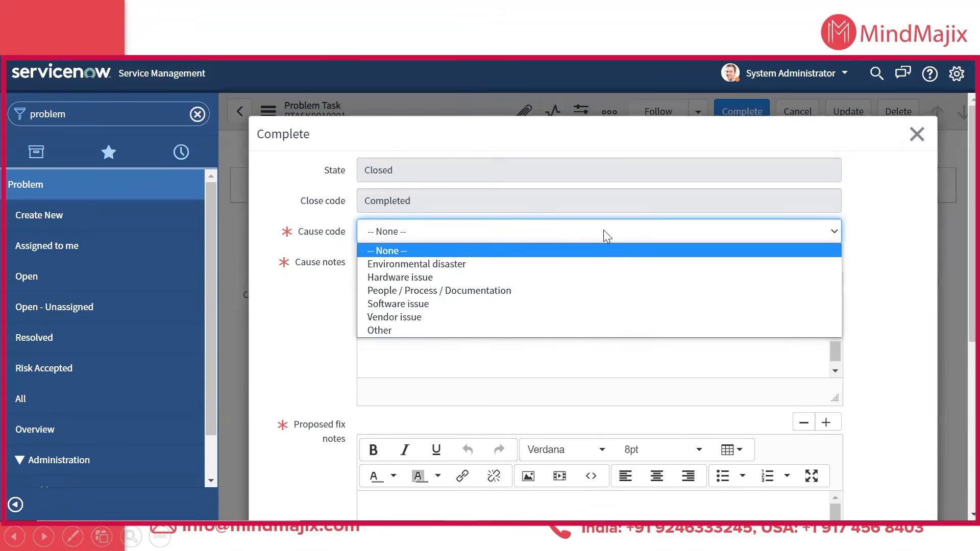
pyautogui.click(545, 277)
pyautogui.click(409, 356)
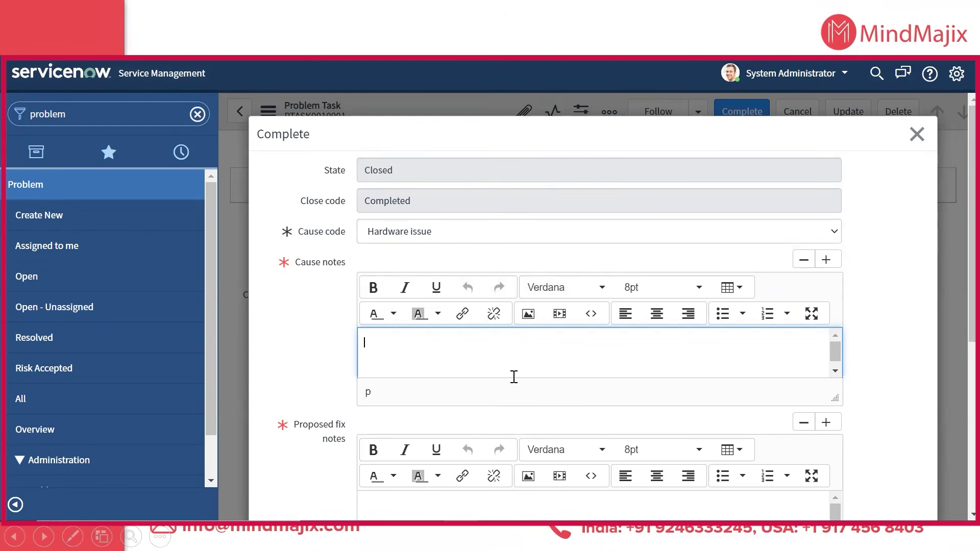
pyautogui.click(916, 134)
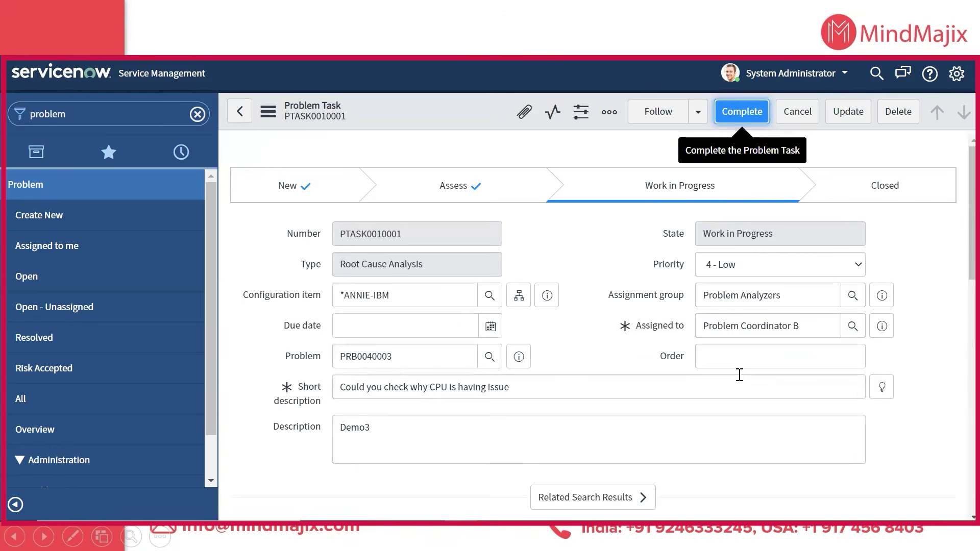
# Step: Replace the task's draft work note with "CPU issue found and change request has been submitted" and post it
pyautogui.scroll(-5, 651, 376)
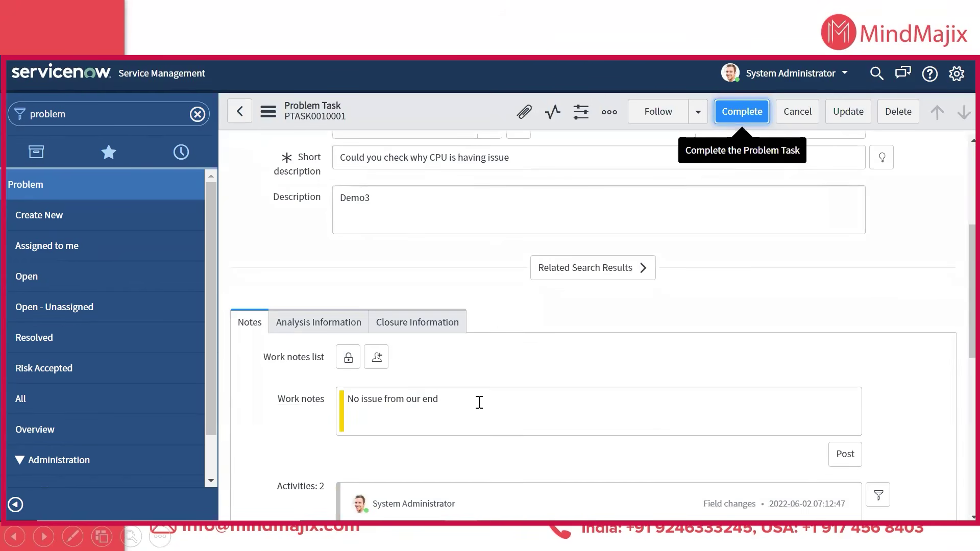
pyautogui.moveTo(479, 402); pyautogui.dragTo(262, 402)
pyautogui.write('CP')
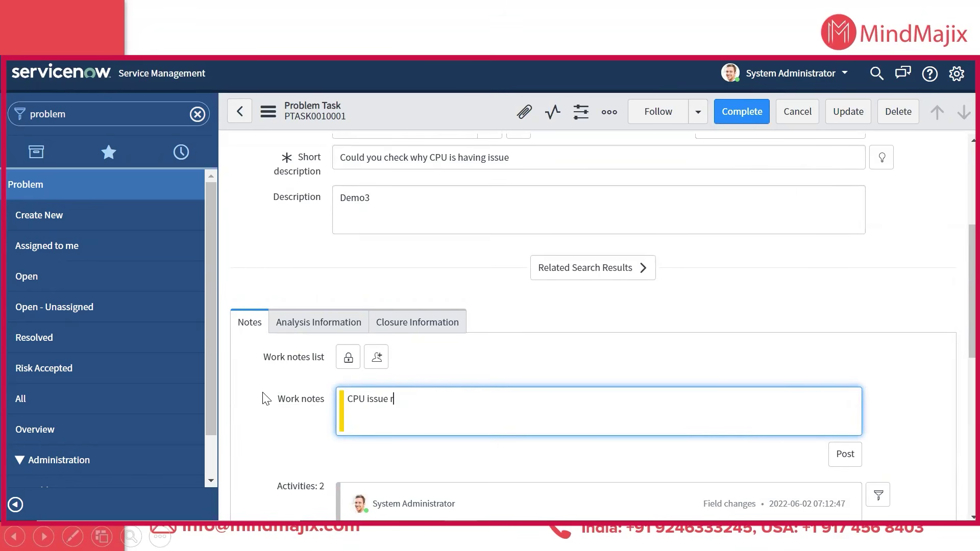
pyautogui.write('U issue found and change request has been submitted')
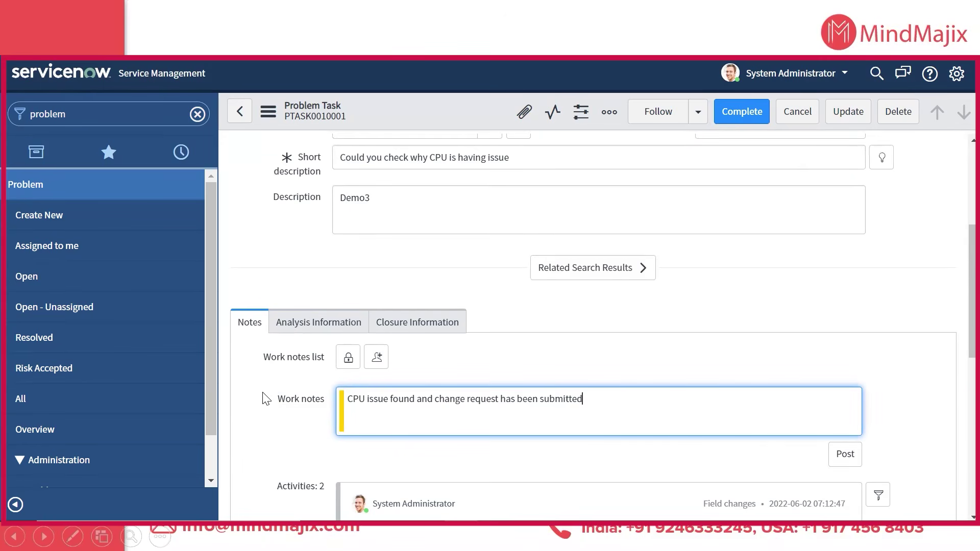
pyautogui.click(846, 459)
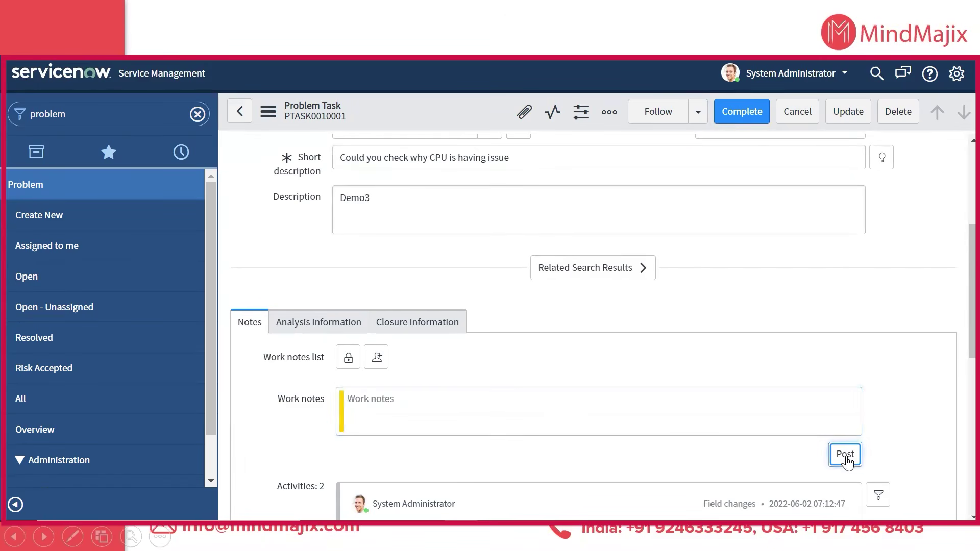
# Step: Begin completing the problem task with the cause code Hardware issue and the cause notes "CPU overheating"
pyautogui.click(758, 113)
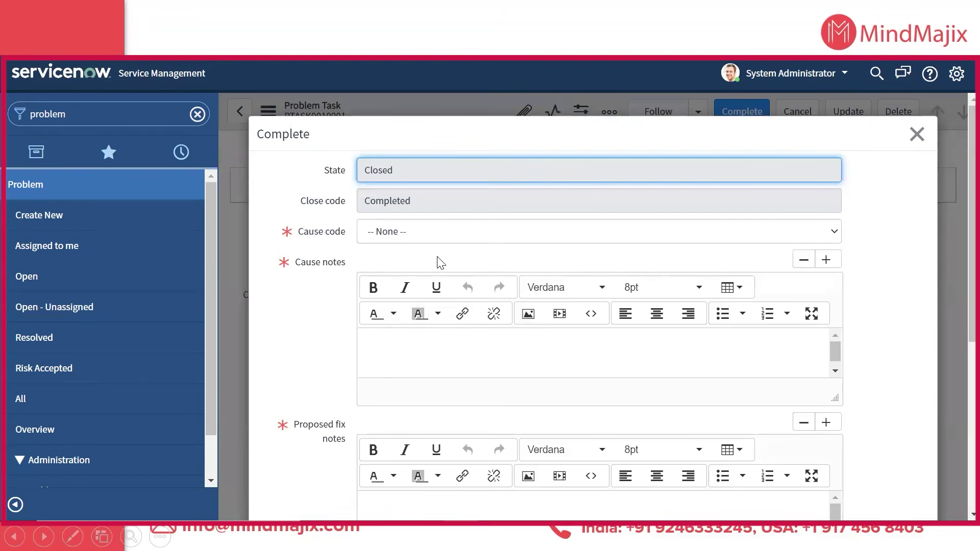
pyautogui.click(433, 236)
pyautogui.click(425, 276)
pyautogui.click(402, 339)
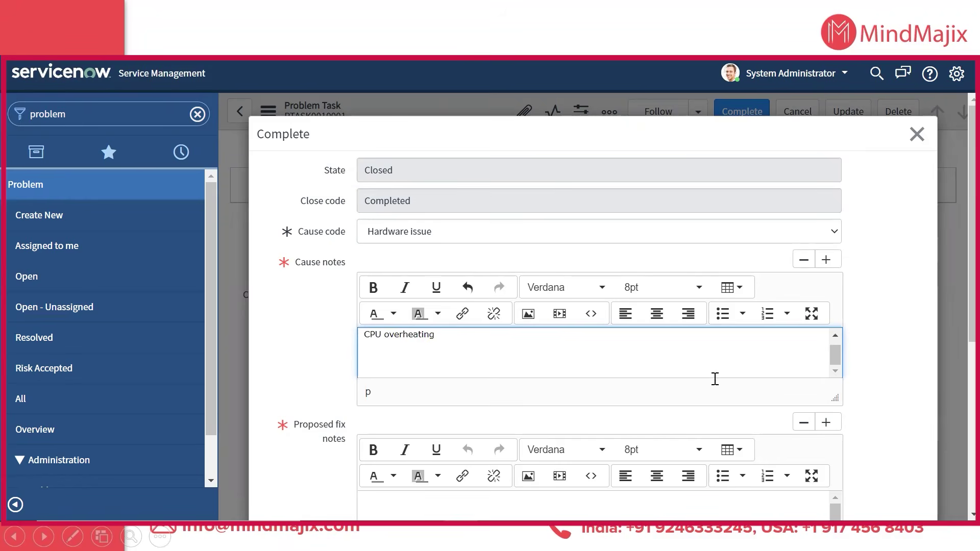
# Step: Enter "Change request submitted" as the proposed fix notes for completing the task
pyautogui.scroll(-3, 525, 436)
pyautogui.click(366, 364)
pyautogui.write('Change request submitted')
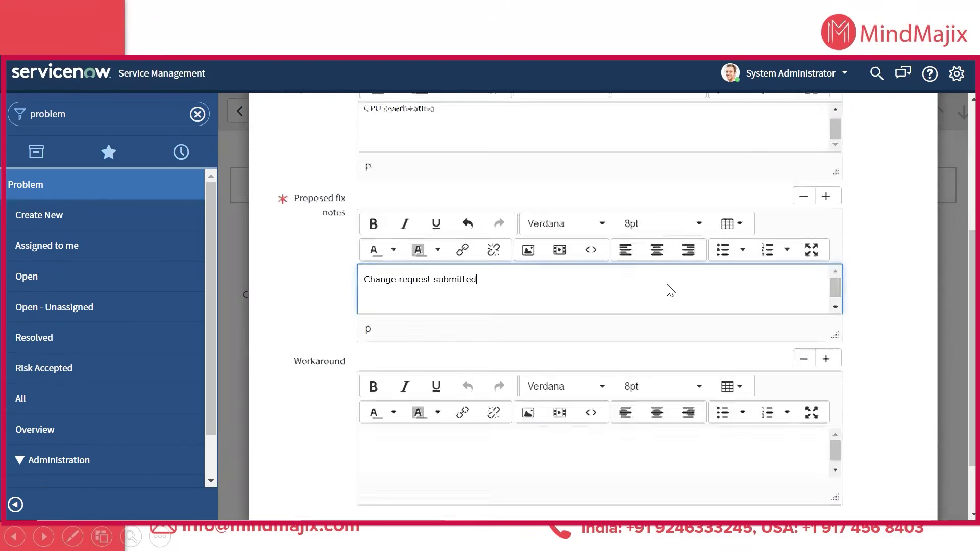
# Step: Confirm the completion of the problem task and impersonate Problem Coordinator A
pyautogui.scroll(-3, 669, 290)
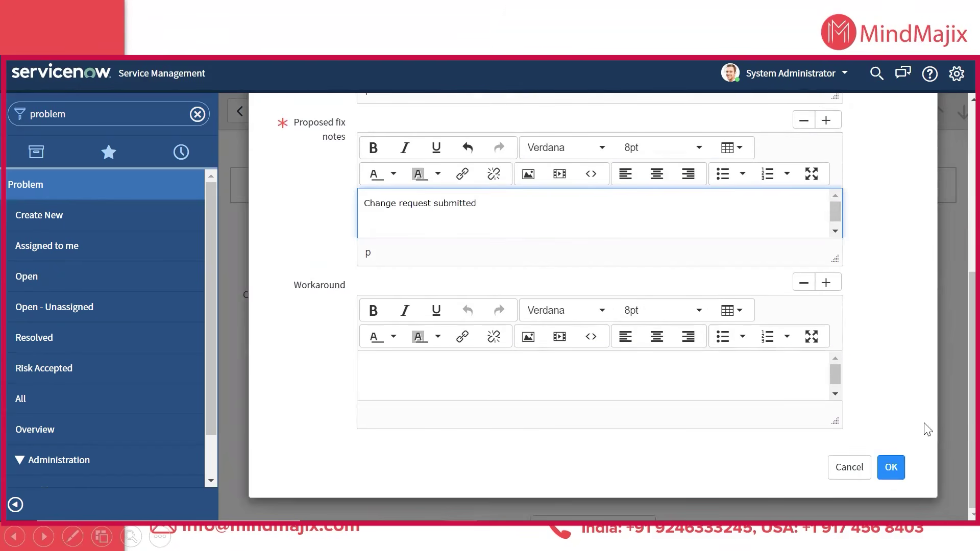
pyautogui.click(891, 467)
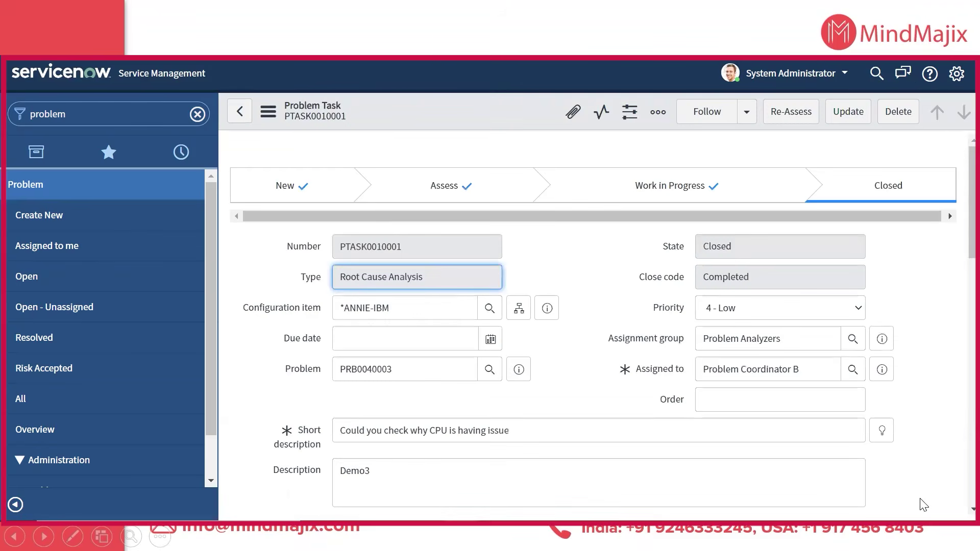
pyautogui.click(791, 73)
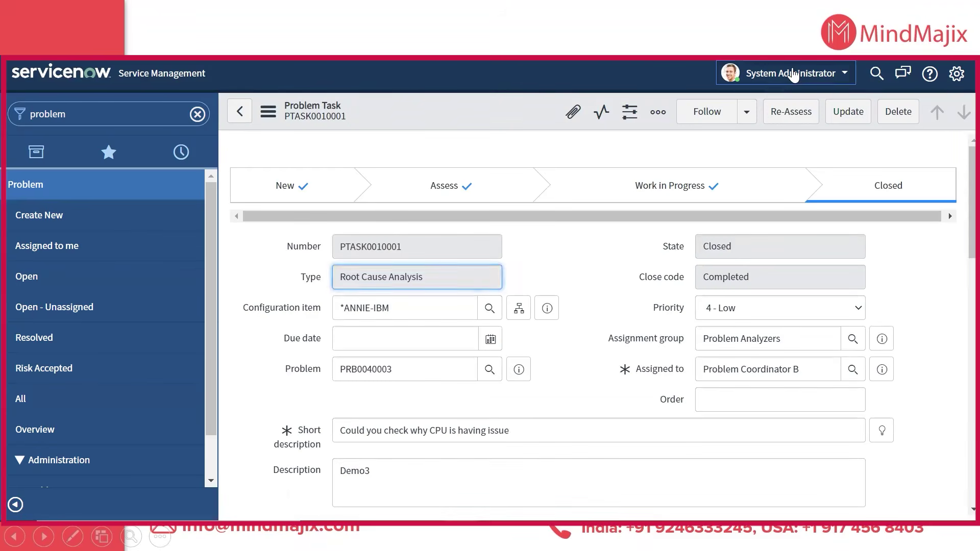
pyautogui.click(776, 122)
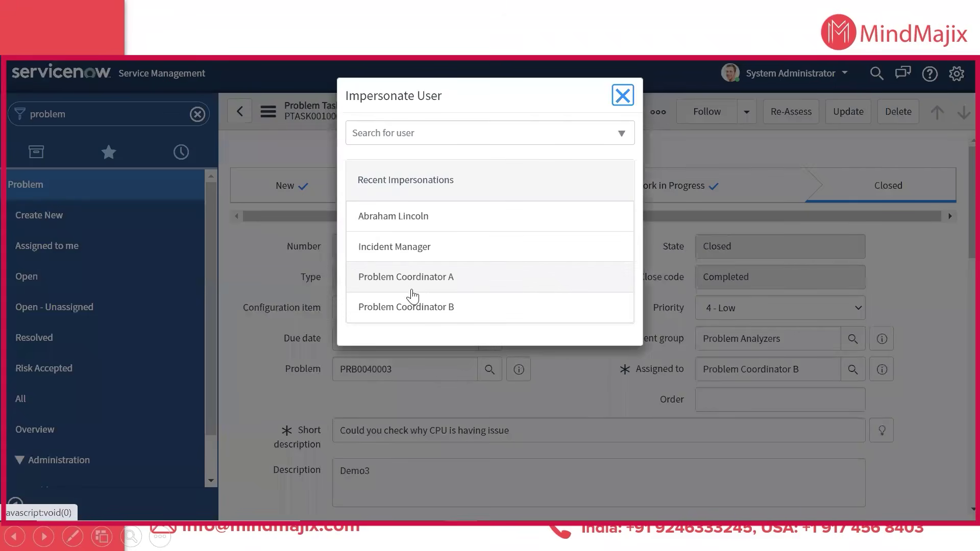
pyautogui.click(413, 291)
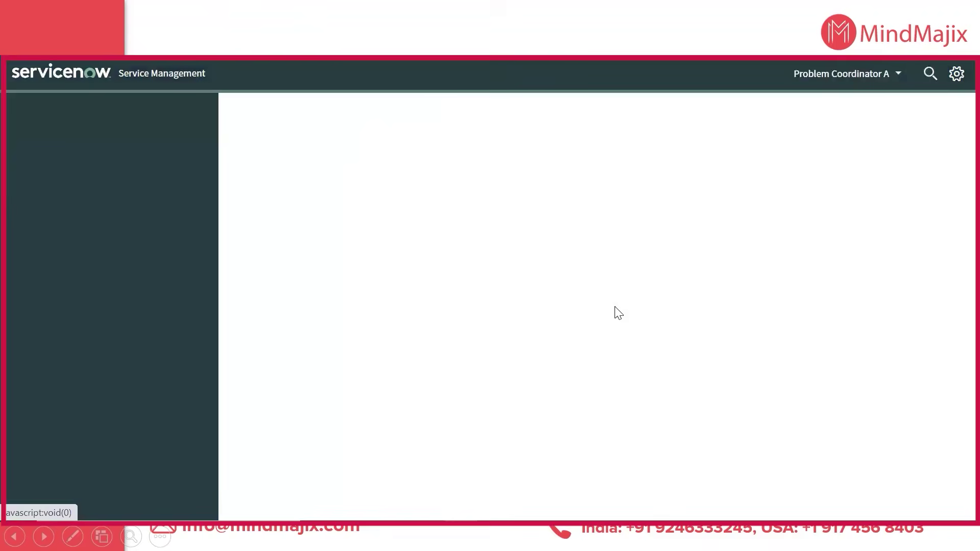
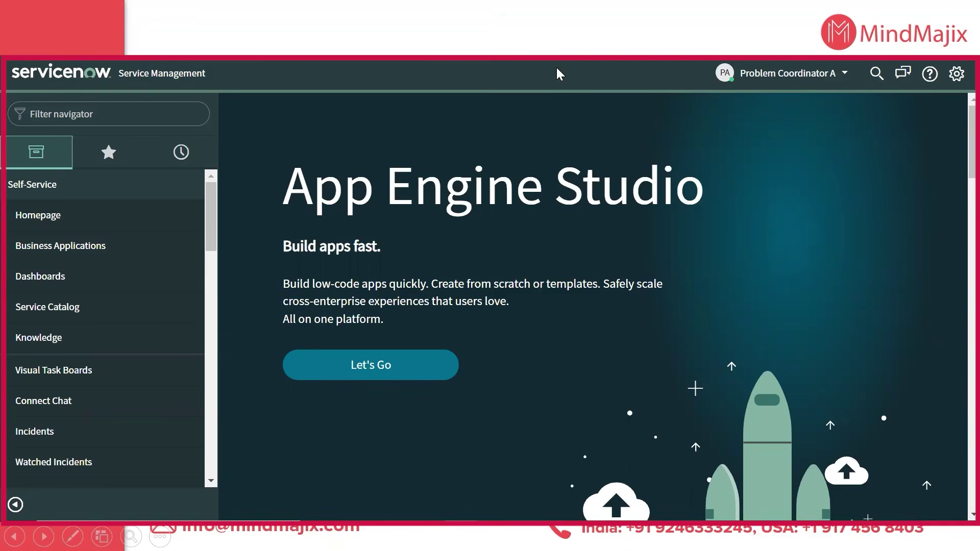
# Step: Open the problem "Testing 3 problem management process" from the list of problems assigned to the current user
pyautogui.click(44, 105)
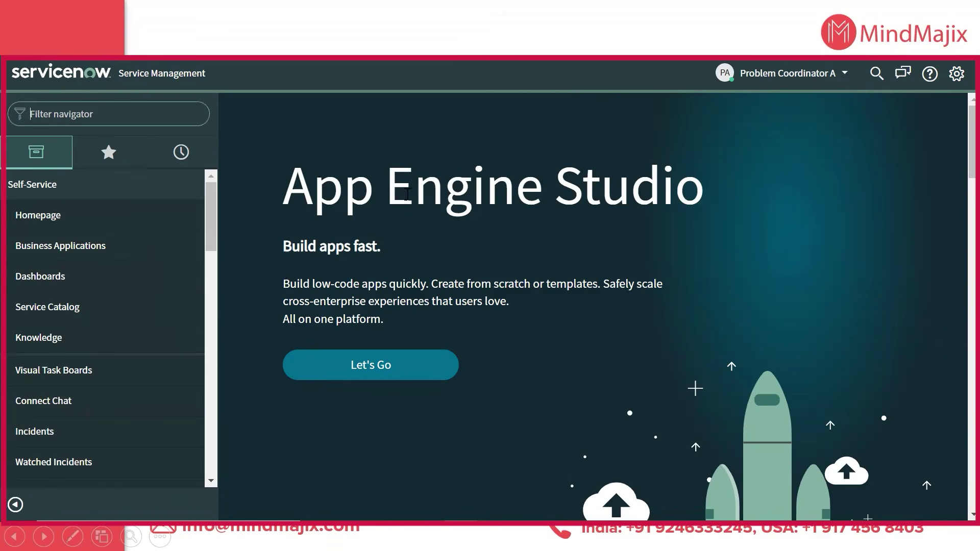
pyautogui.write('problem')
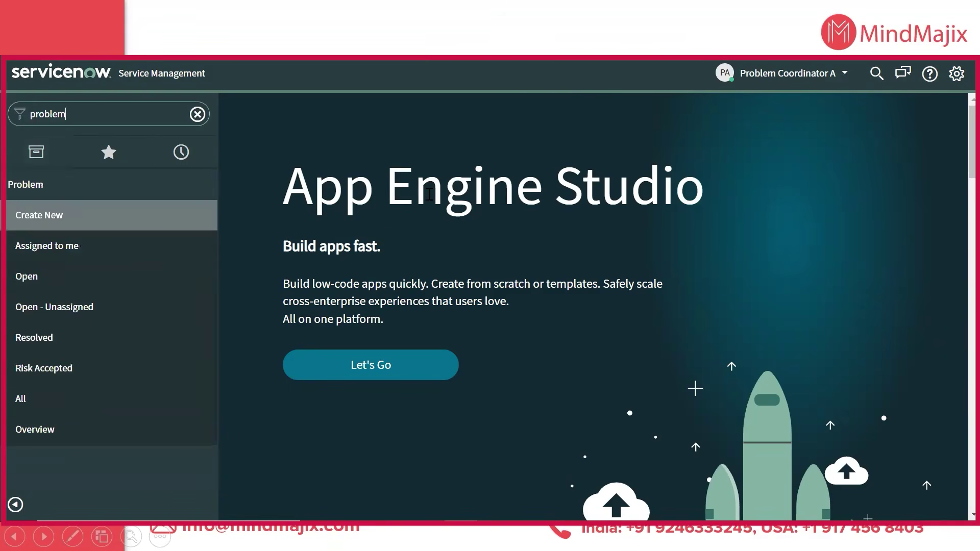
pyautogui.click(53, 248)
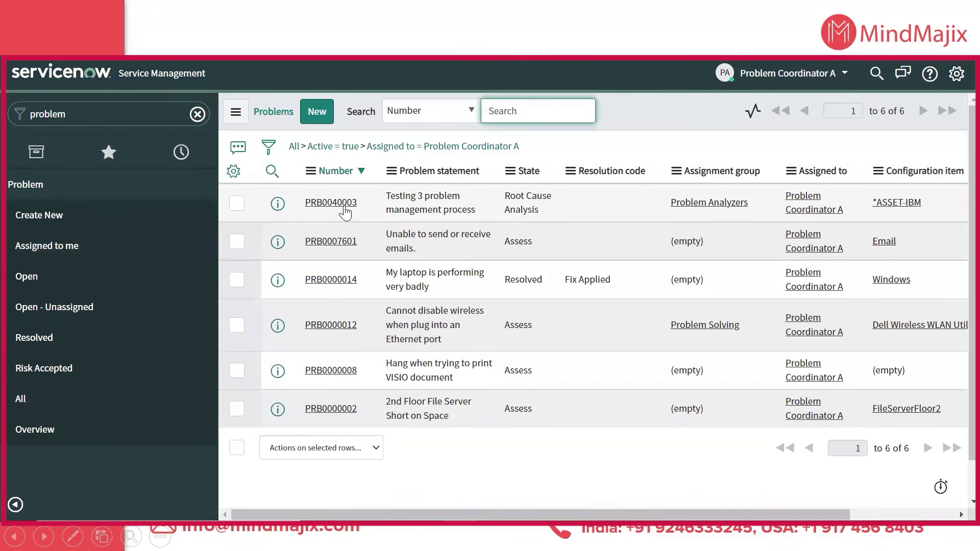
pyautogui.click(433, 207)
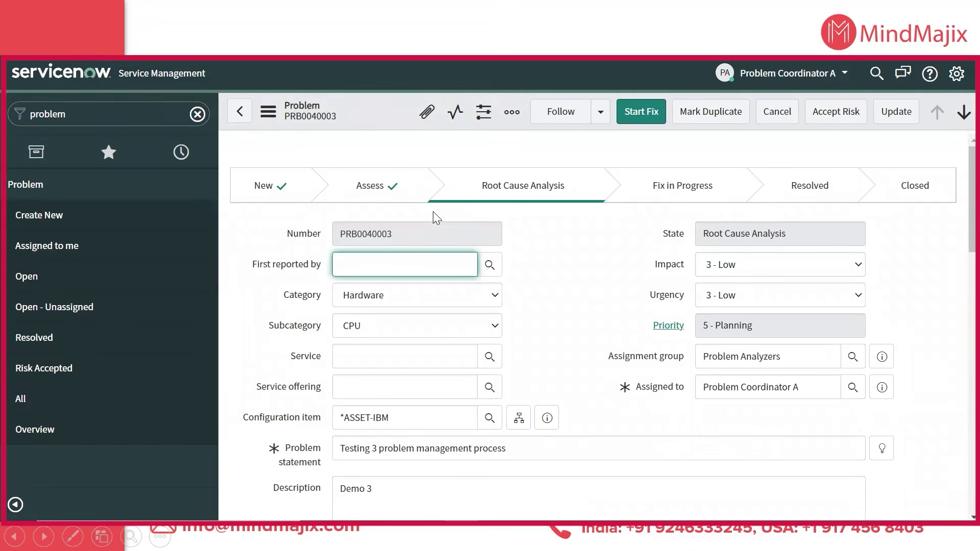
# Step: Link the existing change request CHG0000014 to the problem
pyautogui.scroll(-15, 520, 248)
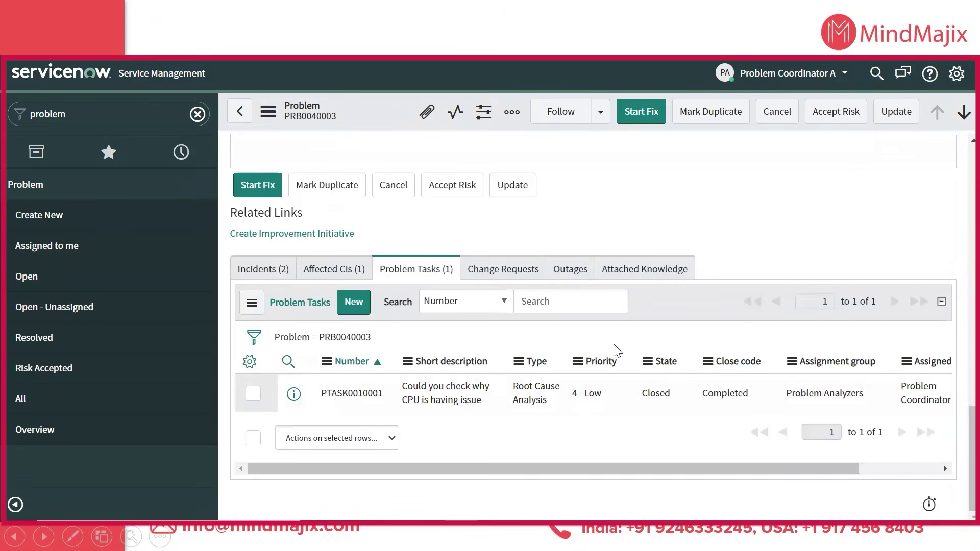
pyautogui.click(512, 273)
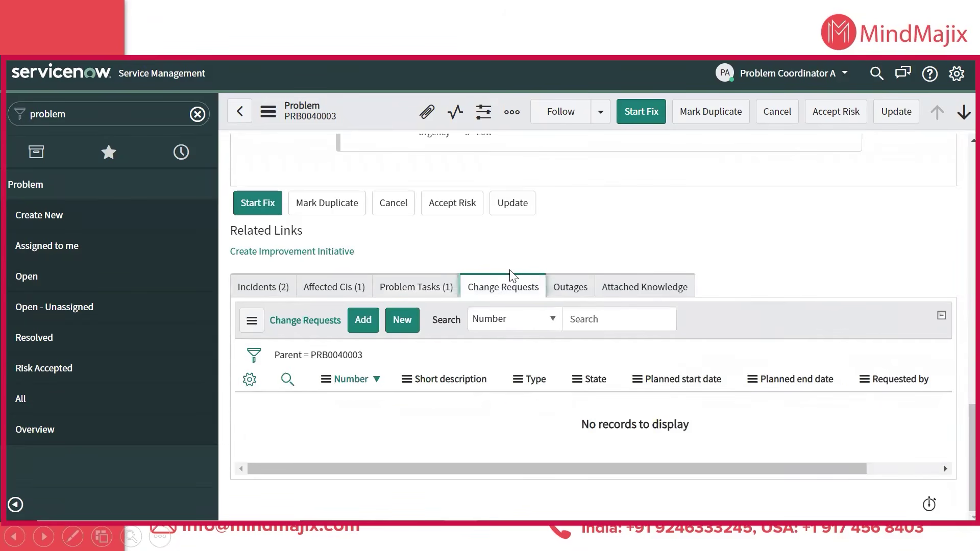
pyautogui.click(365, 320)
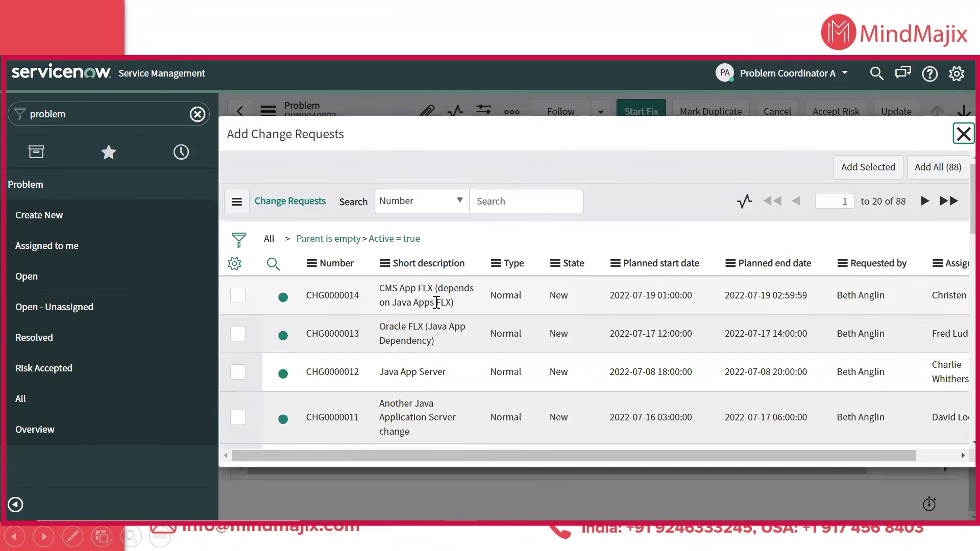
pyautogui.click(238, 296)
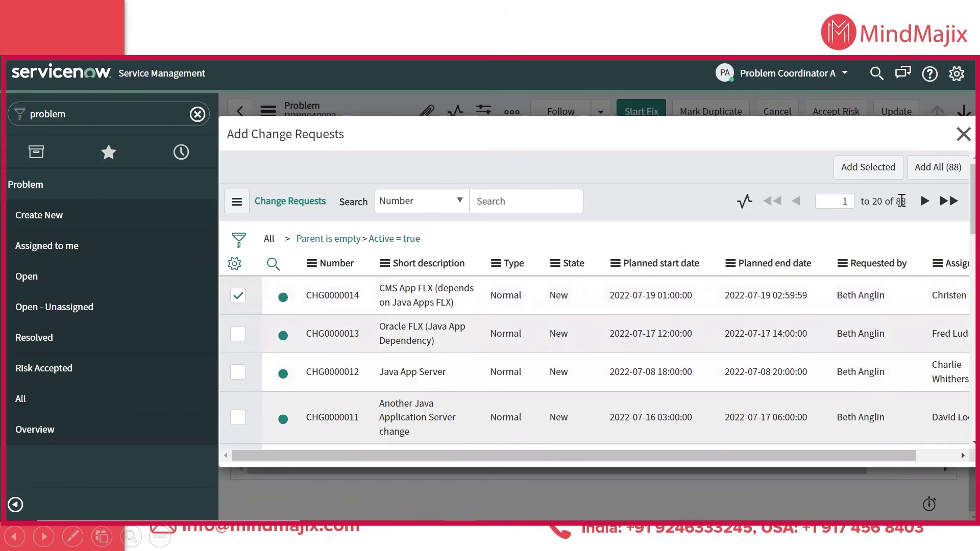
pyautogui.click(867, 169)
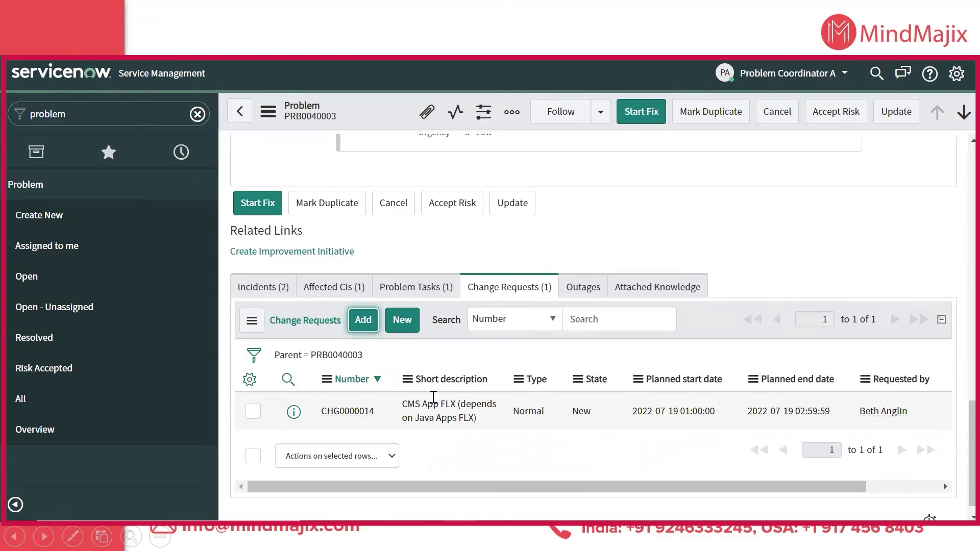
# Step: Check the related incidents, start the problem's fix and enter "CPU overheating" as the cause notes
pyautogui.click(258, 285)
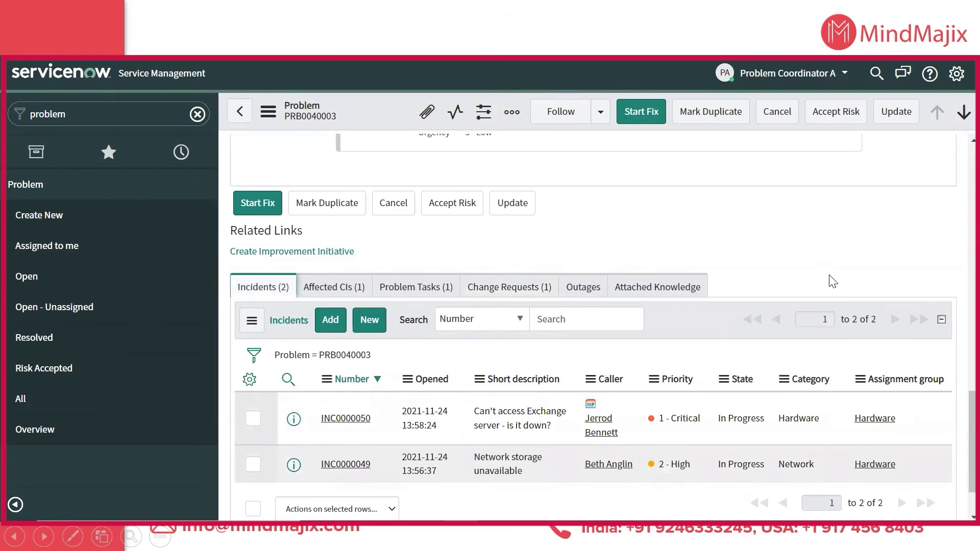
pyautogui.click(635, 113)
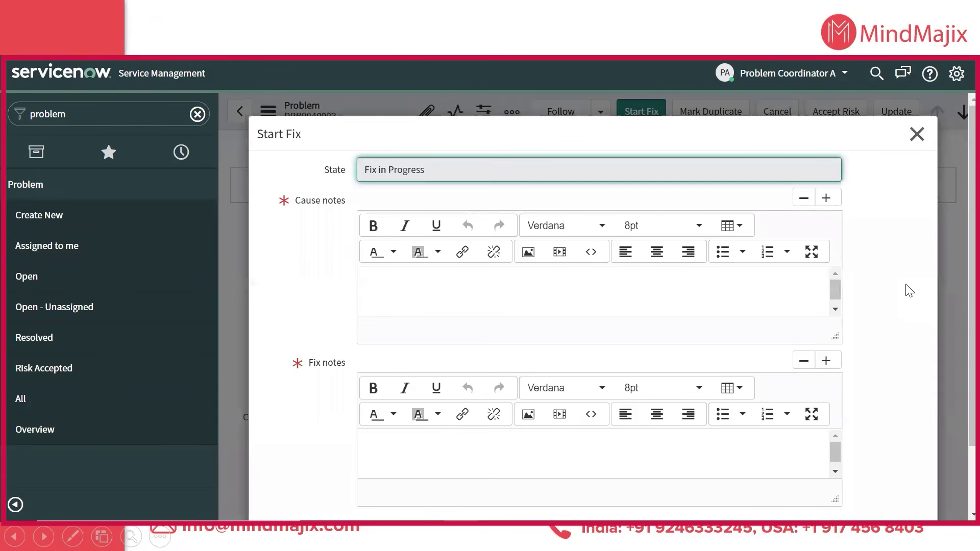
pyautogui.click(560, 284)
pyautogui.write('Demo3')
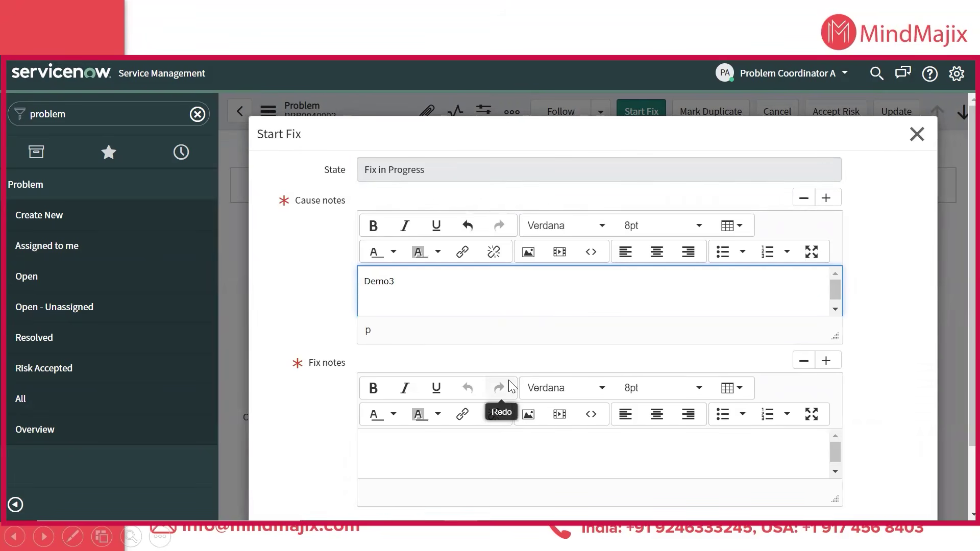
pyautogui.scroll(-2, 510, 387)
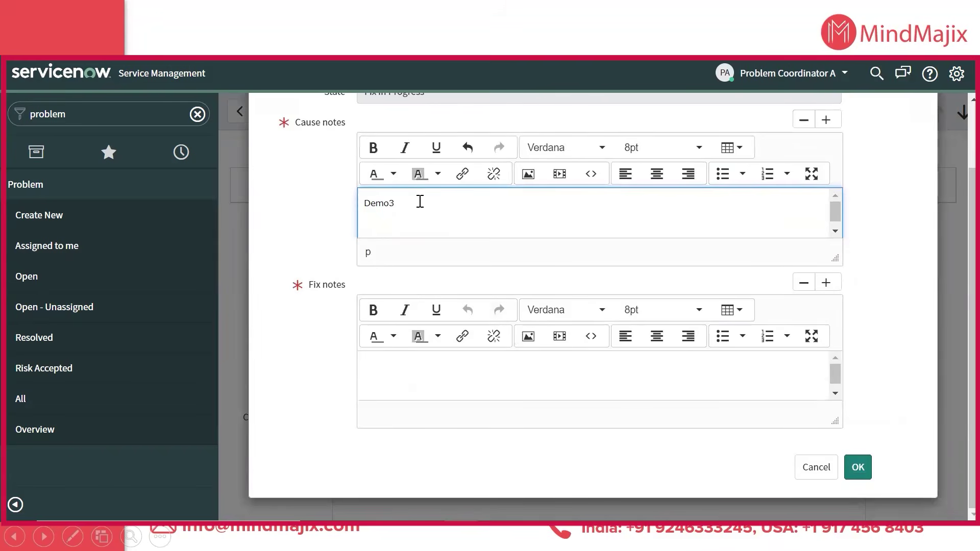
pyautogui.moveTo(405, 203); pyautogui.dragTo(344, 193)
pyautogui.write('d')
# Step: Enter "Change request submitted" as the fix notes and confirm moving the problem to Fix in Progress
pyautogui.click(391, 372)
pyautogui.write('Change reque')
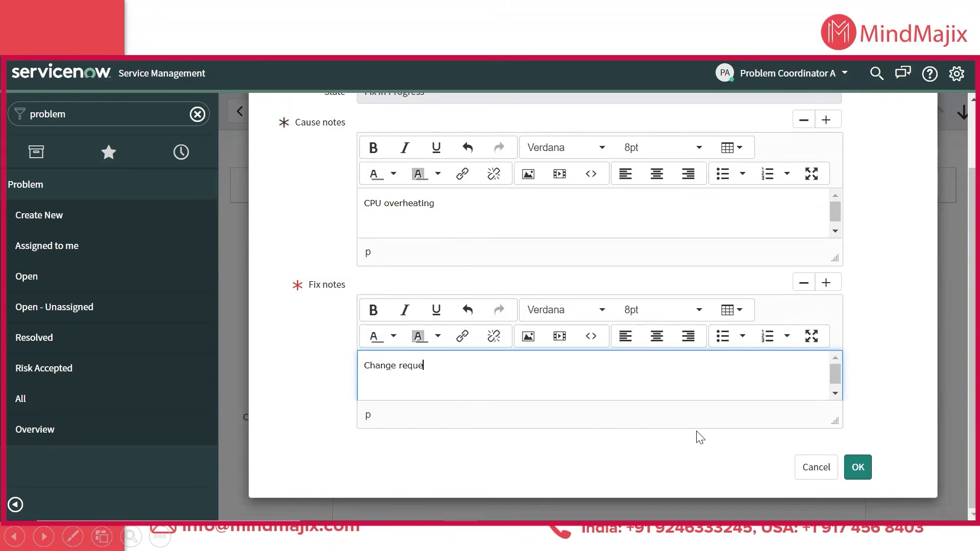
pyautogui.write('st submitted')
pyautogui.click(858, 468)
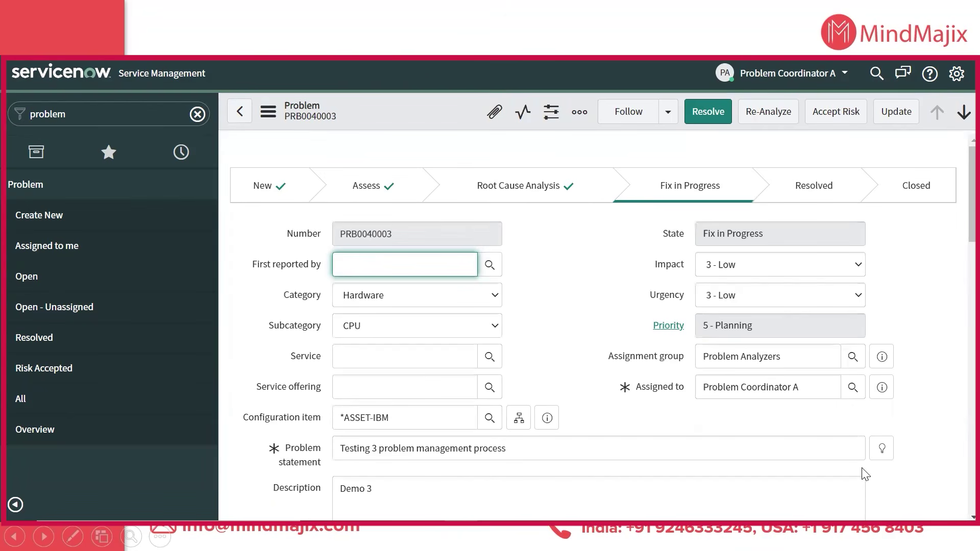
# Step: Review the problem record down to its related incidents and compare its available actions with the Problem States slide's transition diagram
pyautogui.scroll(-8, 534, 310)
pyautogui.scroll(-5, 533, 312)
pyautogui.scroll(12, 534, 311)
pyautogui.scroll(-6, 534, 311)
pyautogui.scroll(-10, 533, 329)
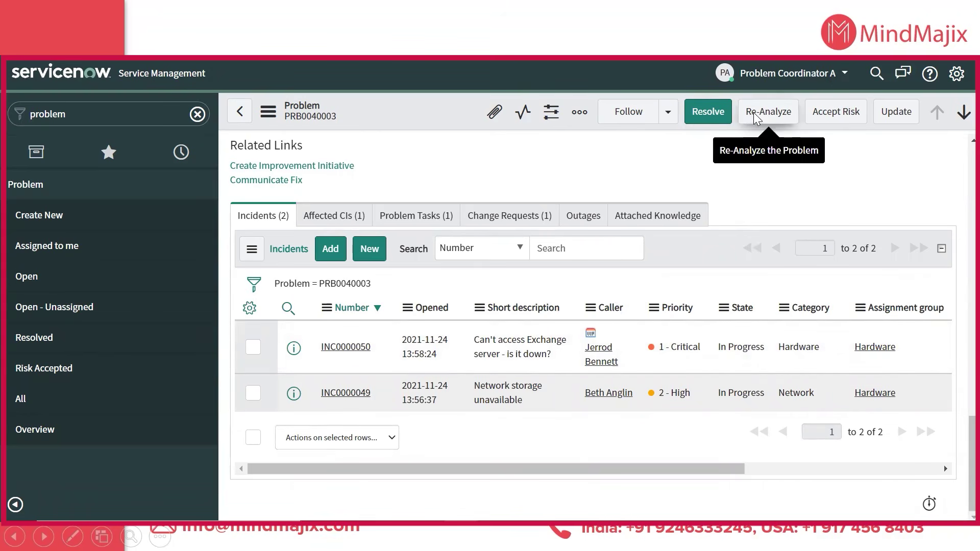
pyautogui.press('Right')
pyautogui.hotkey('alt', 'Tab')
pyautogui.press('Escape')
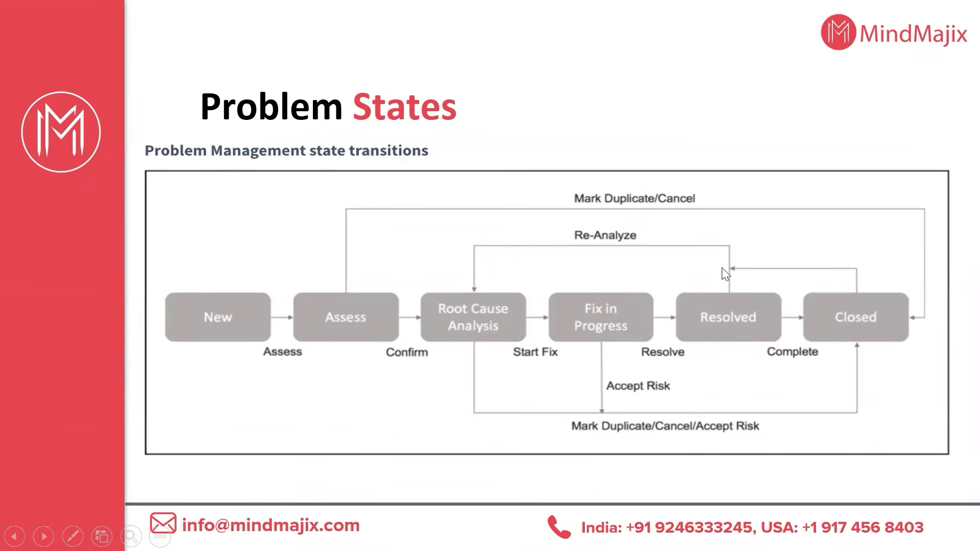
pyautogui.hotkey('alt', 'Tab')
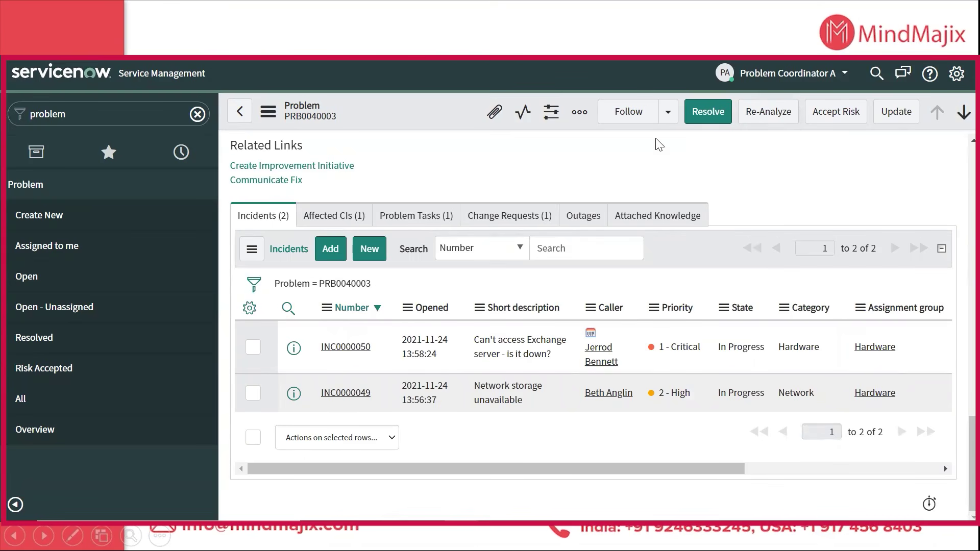
# Step: Resolve the problem and check its resolution information and resolution code
pyautogui.click(724, 113)
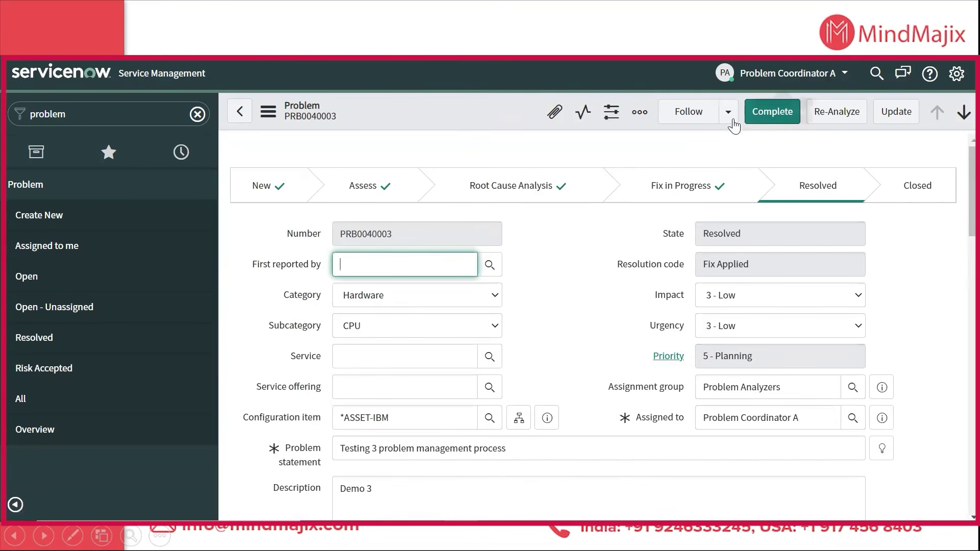
pyautogui.scroll(-8, 470, 278)
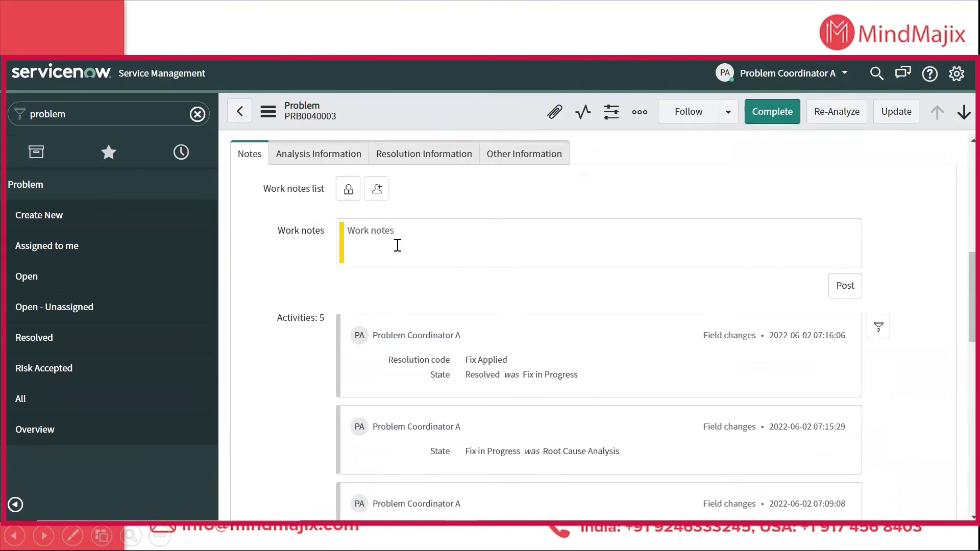
pyautogui.click(408, 156)
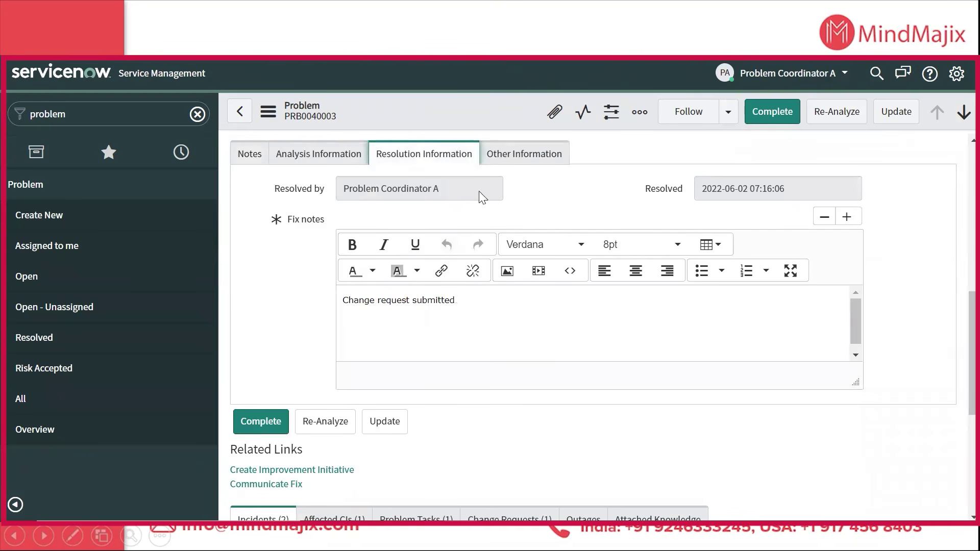
pyautogui.scroll(-5, 466, 420)
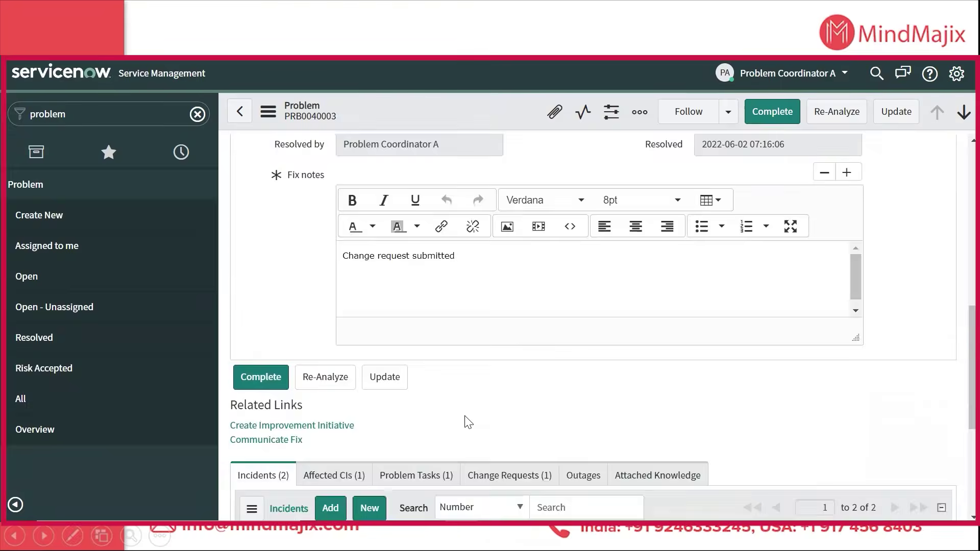
pyautogui.scroll(10, 431, 396)
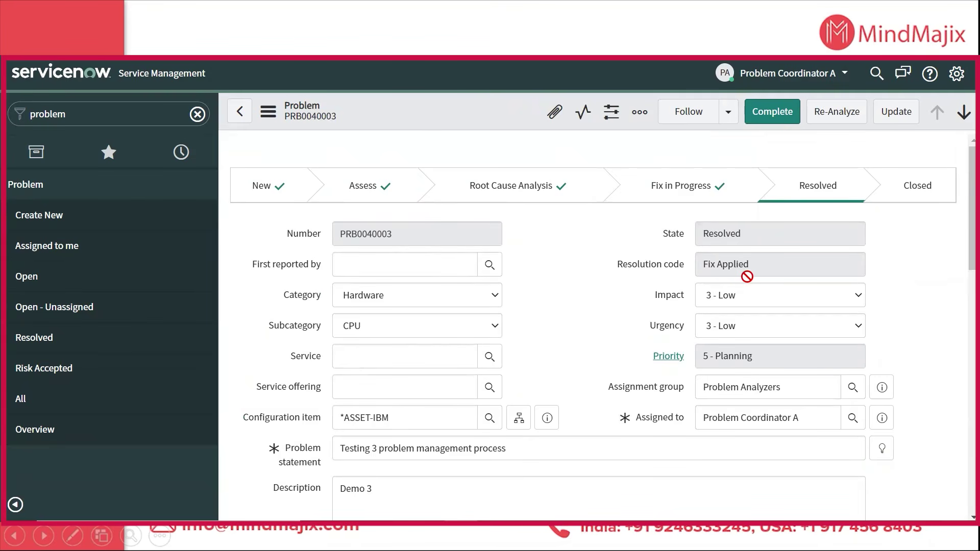
# Step: Examine the resolved problem's work notes, activity history and main record details
pyautogui.scroll(-12, 747, 275)
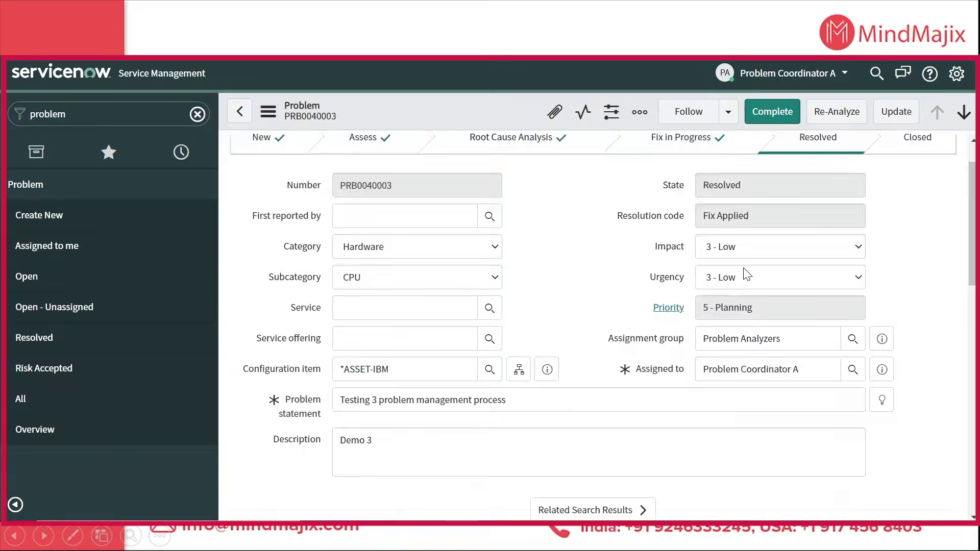
pyautogui.scroll(6, 250, 236)
pyautogui.click(250, 235)
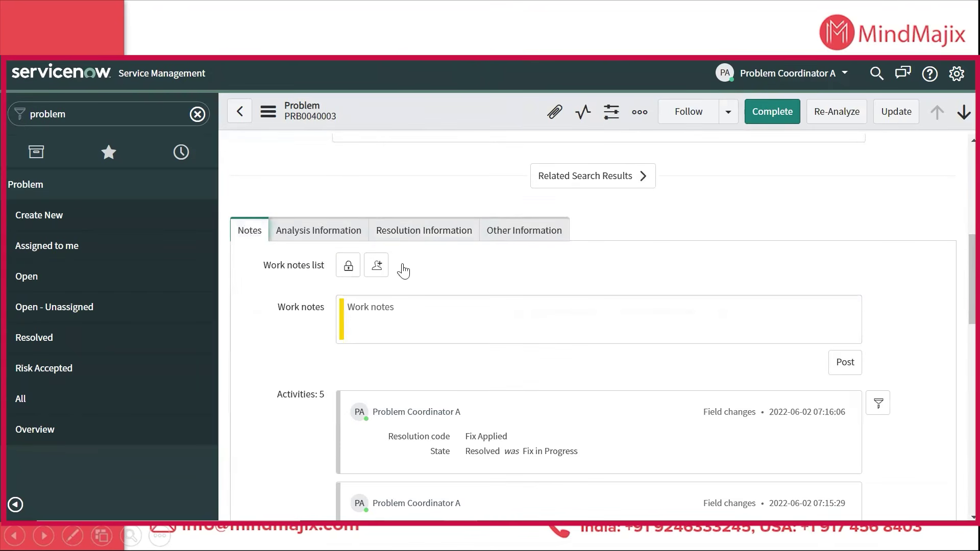
pyautogui.click(384, 312)
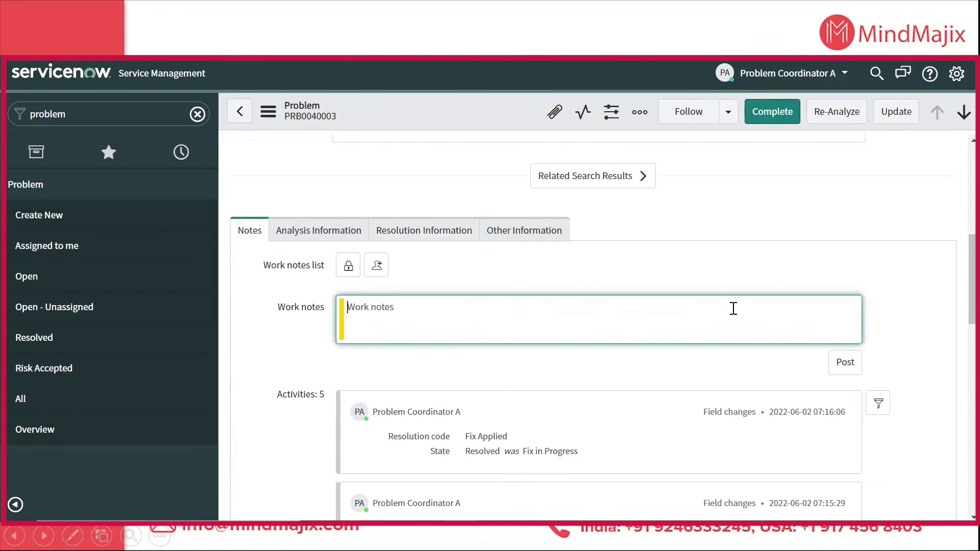
pyautogui.scroll(-4, 630, 357)
pyautogui.scroll(-10, 628, 343)
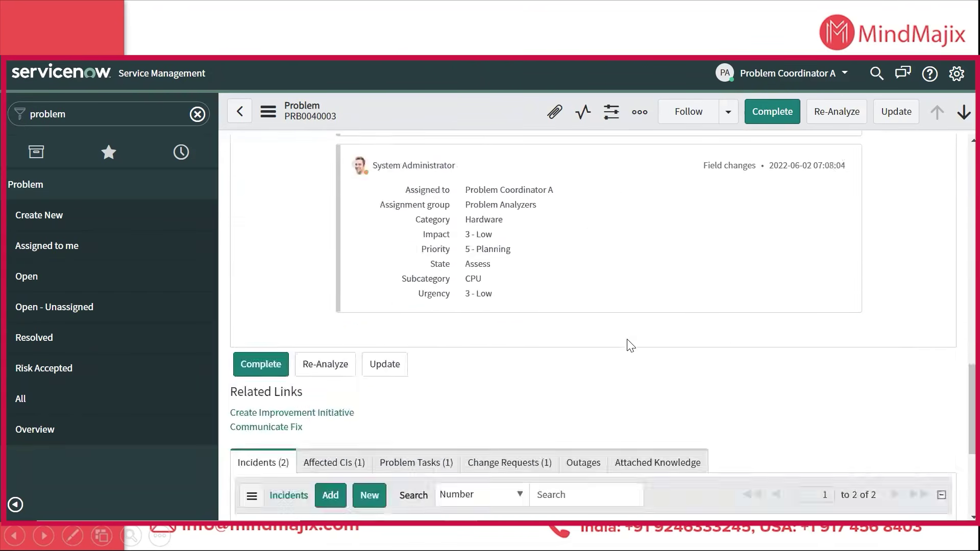
pyautogui.scroll(15, 293, 437)
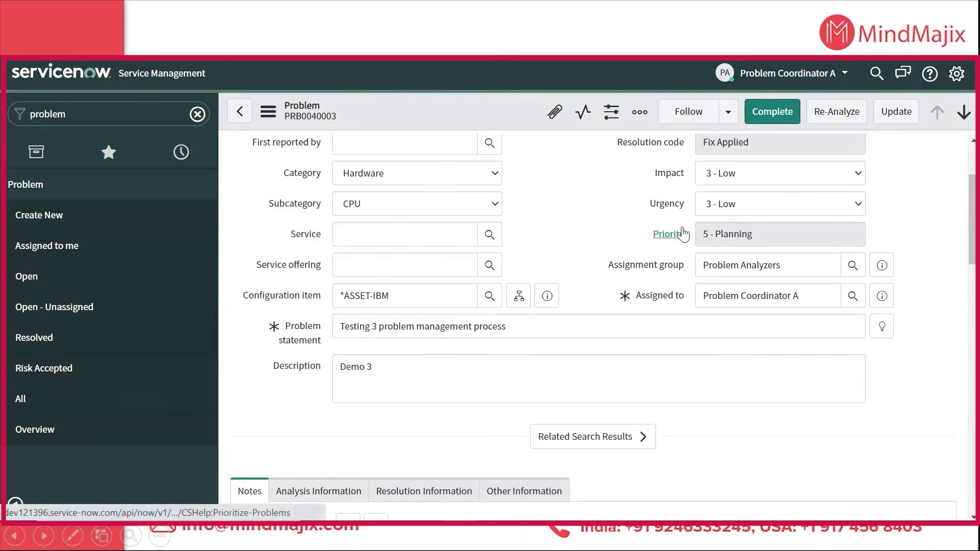
pyautogui.moveTo(684, 235)
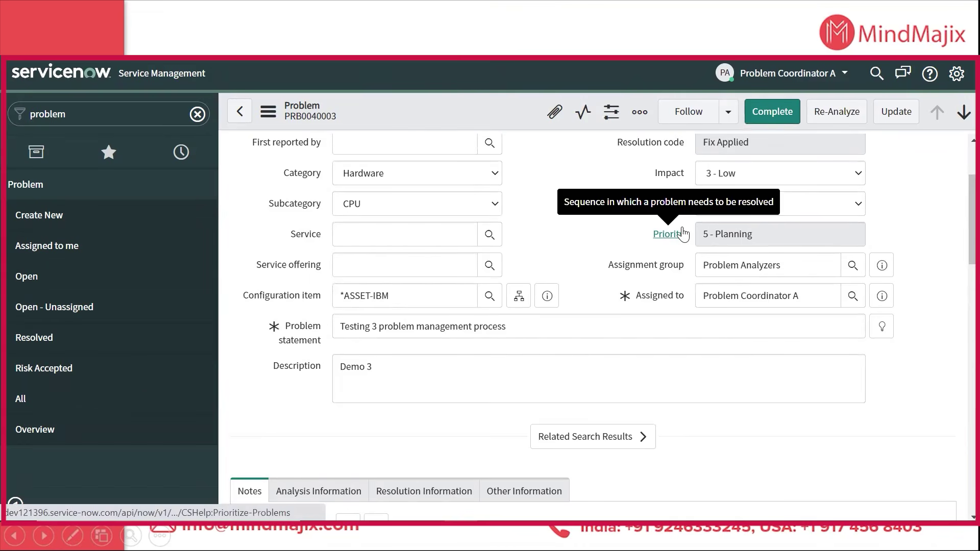
# Step: Complete the resolved problem and check its problem tasks and related incidents' states, comparing it with the Problem States slide
pyautogui.click(767, 122)
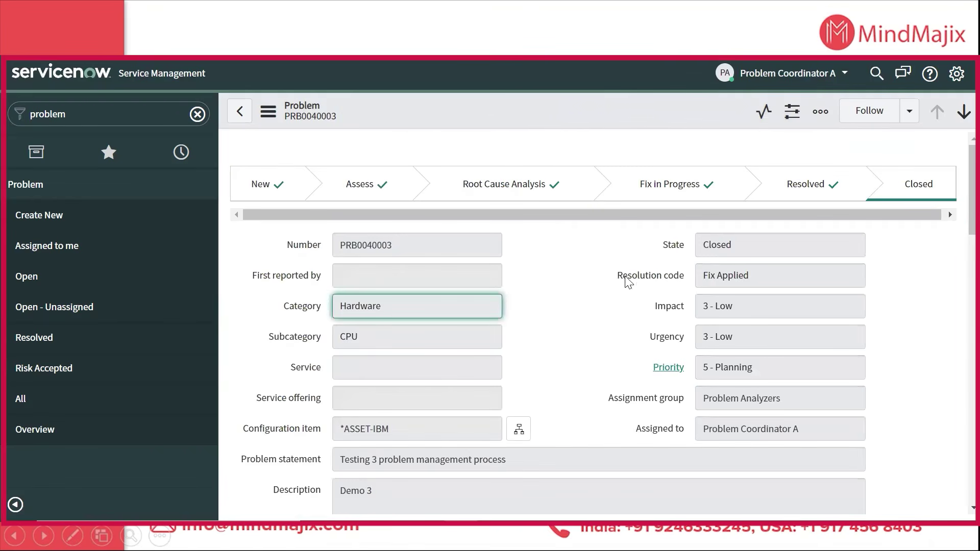
pyautogui.scroll(-15, 374, 323)
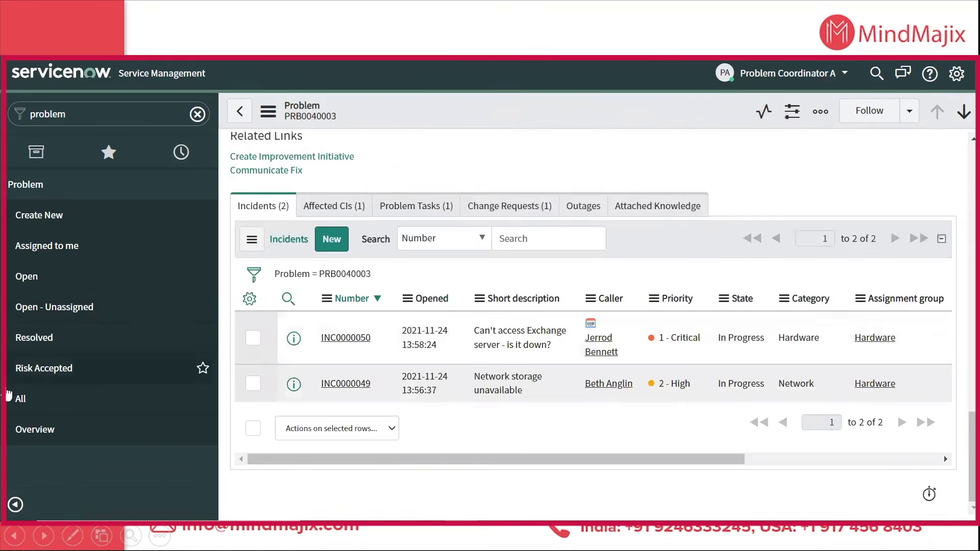
pyautogui.click(387, 209)
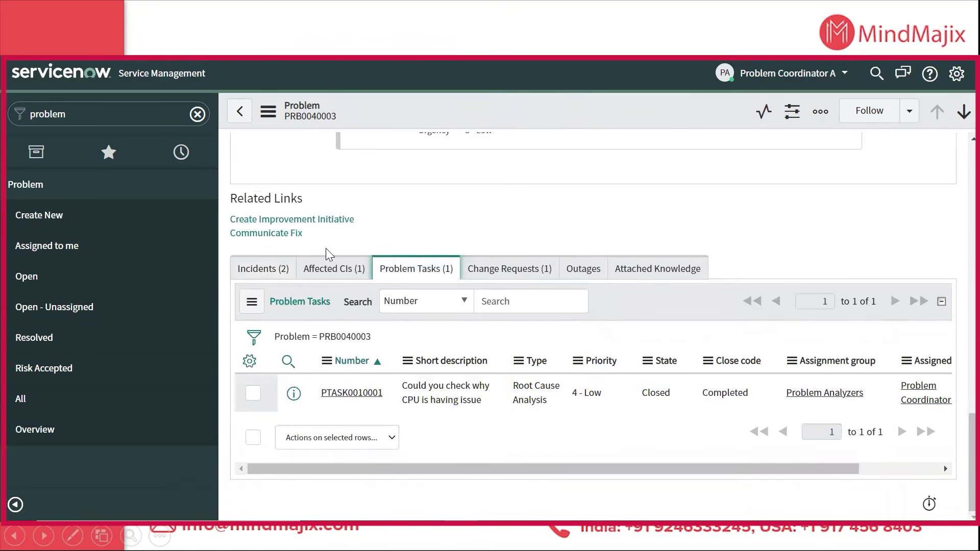
pyautogui.click(267, 270)
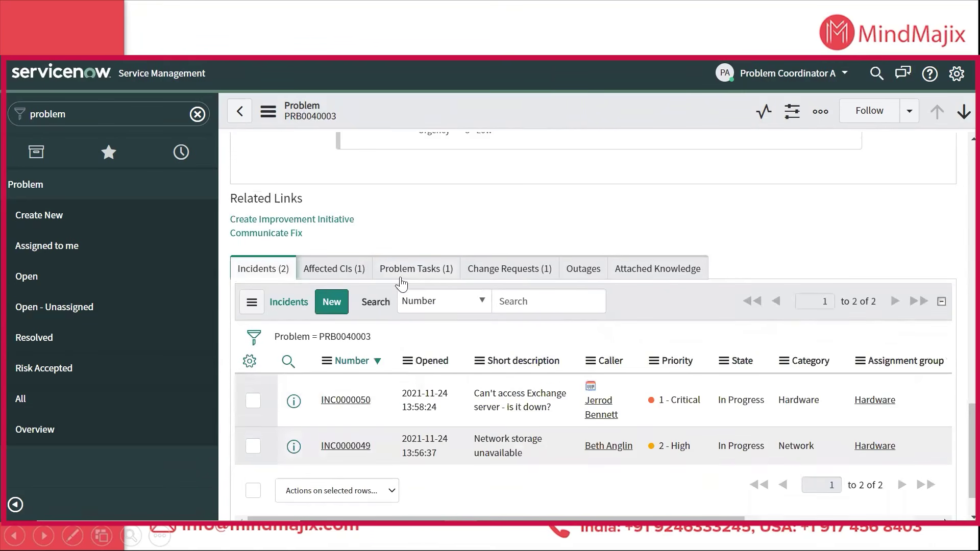
pyautogui.click(722, 399)
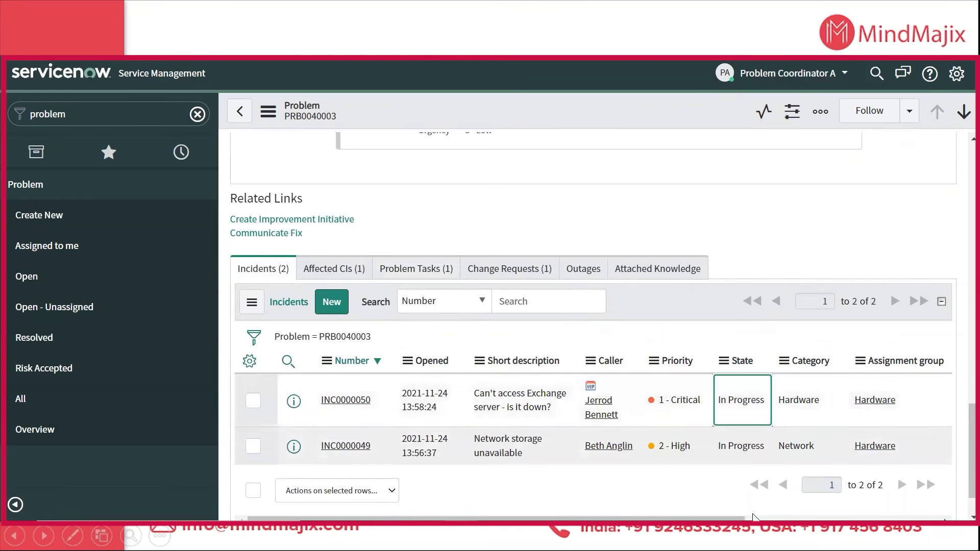
pyautogui.click(744, 448)
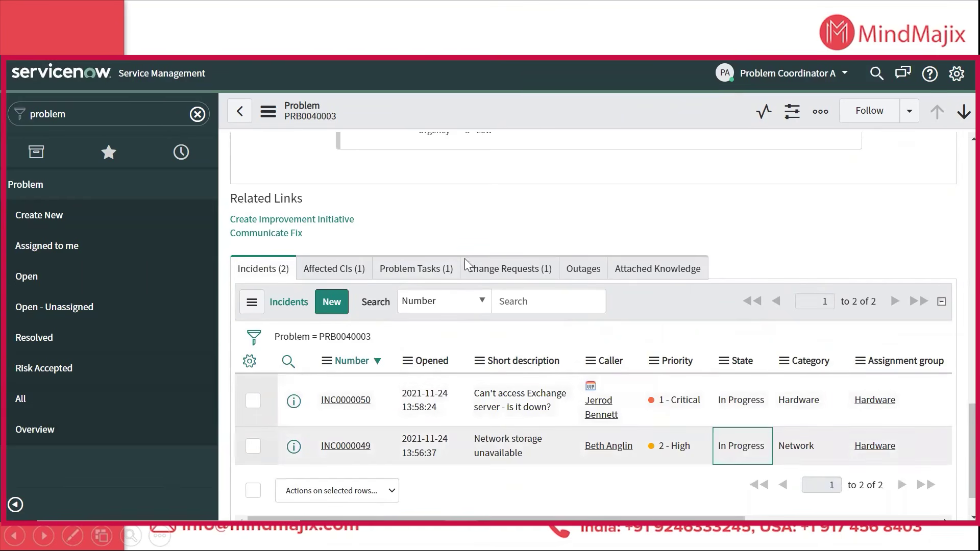
pyautogui.scroll(15, 465, 259)
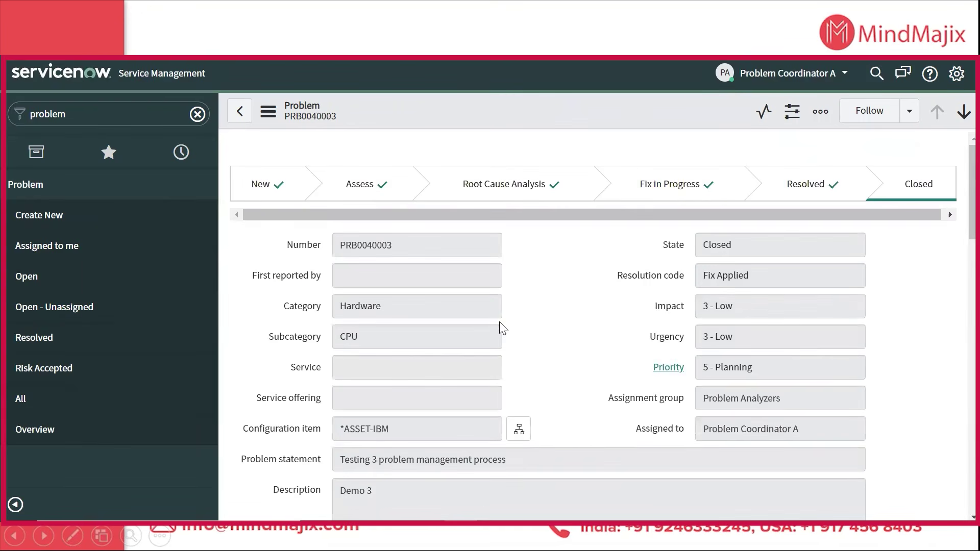
pyautogui.hotkey('alt', 'Tab')
pyautogui.hotkey('alt', 'Tab')
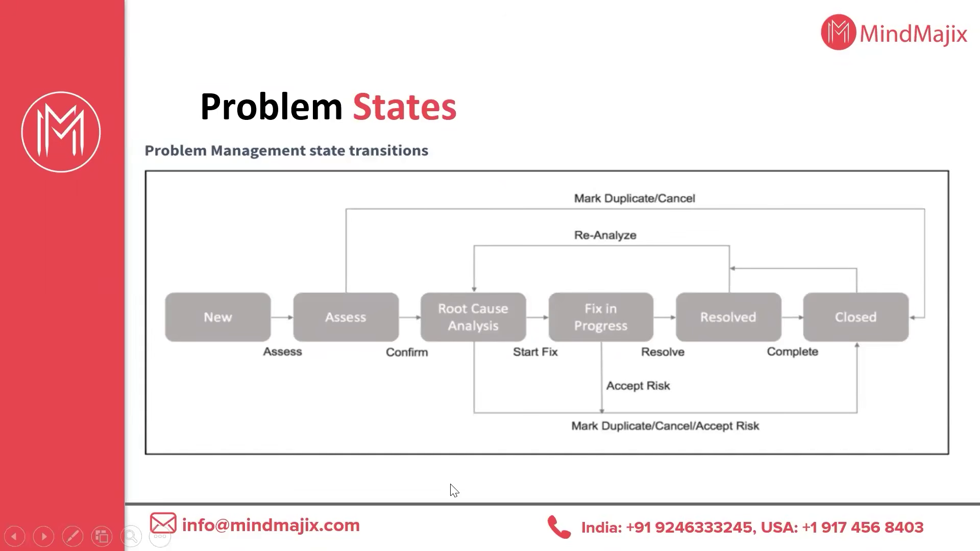
pyautogui.hotkey('alt', 'Tab')
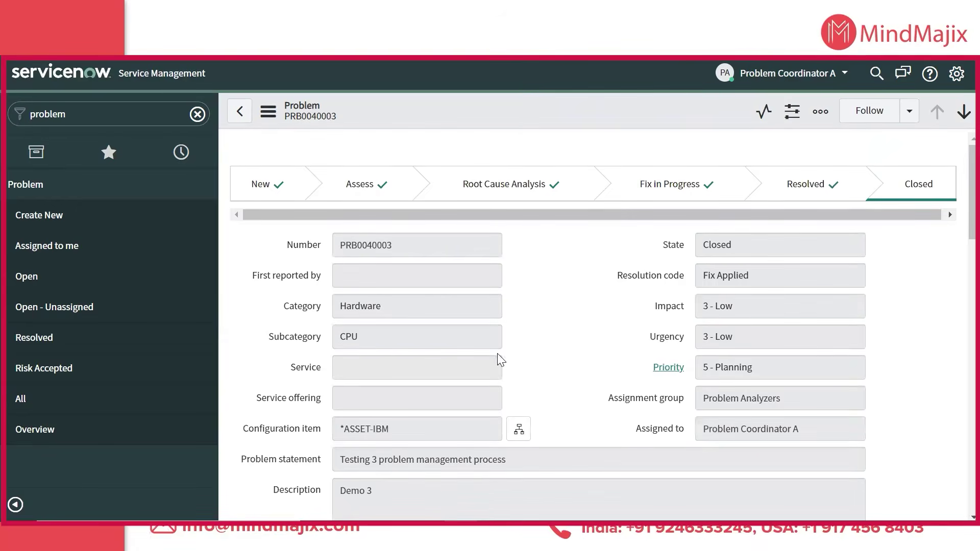
# Step: End the user impersonation and open the list of all incidents
pyautogui.click(759, 77)
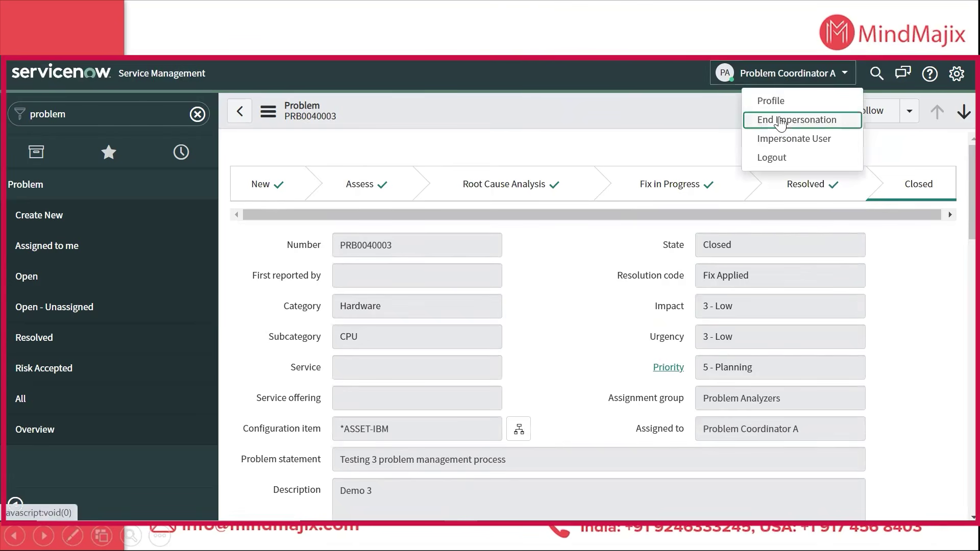
pyautogui.click(817, 119)
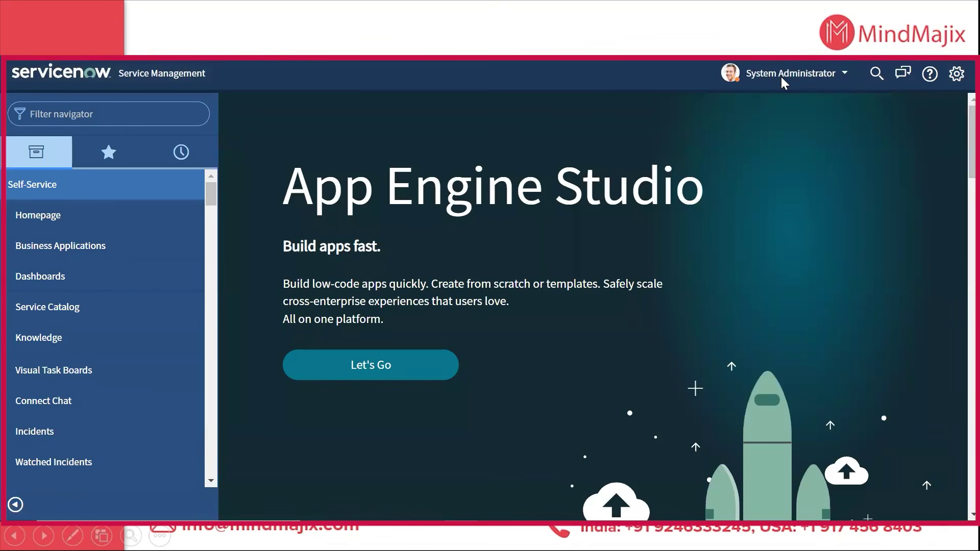
pyautogui.click(111, 117)
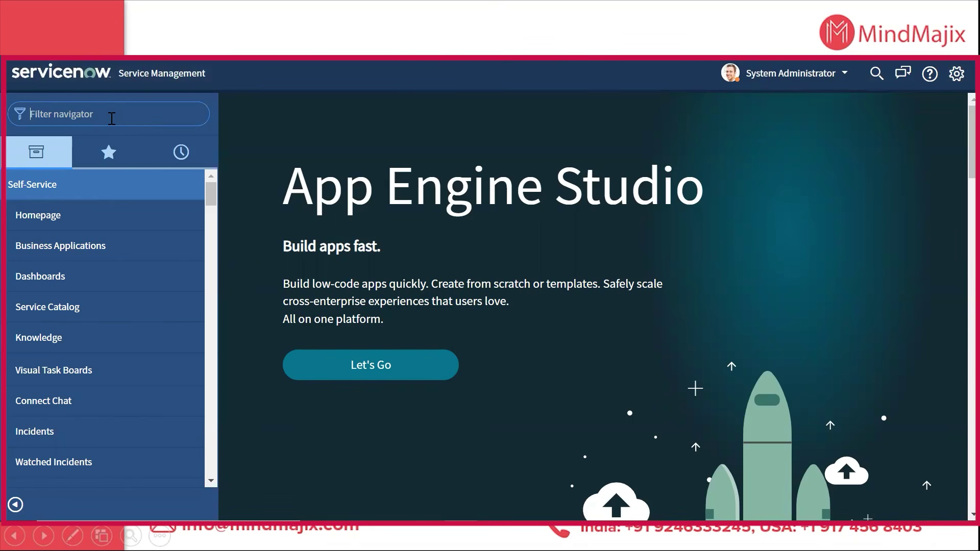
pyautogui.write('problem')
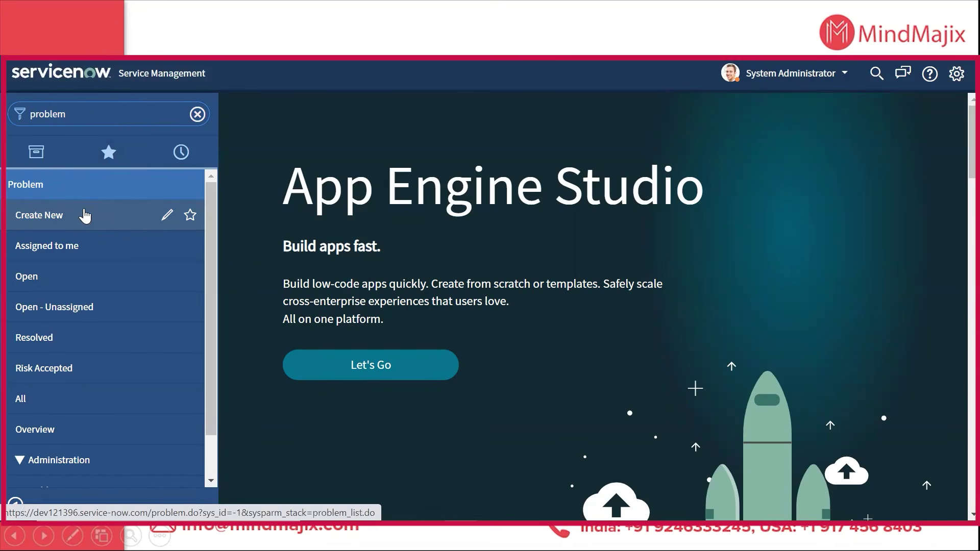
pyautogui.moveTo(80, 115); pyautogui.dragTo(6, 119)
pyautogui.write('incident')
pyautogui.scroll(-1, 39, 287)
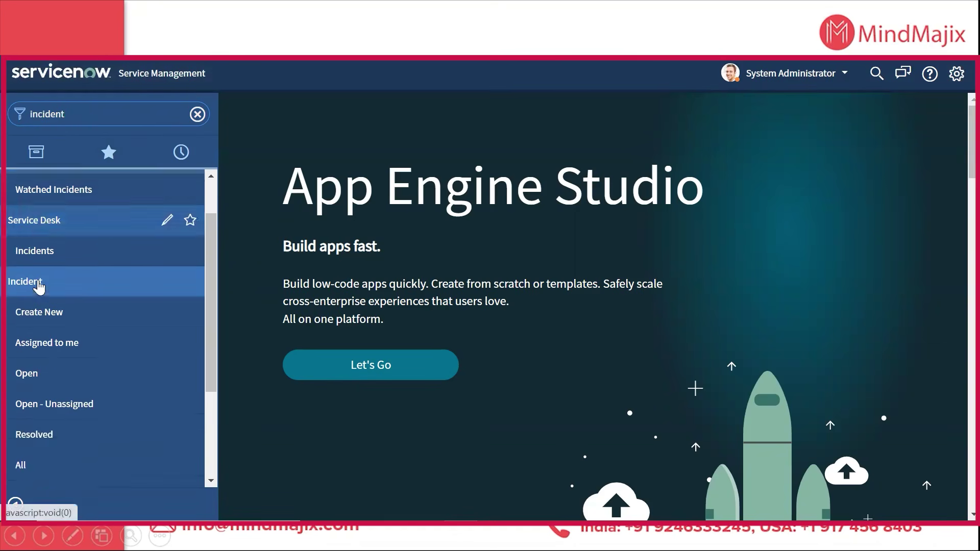
pyautogui.scroll(-3, 39, 287)
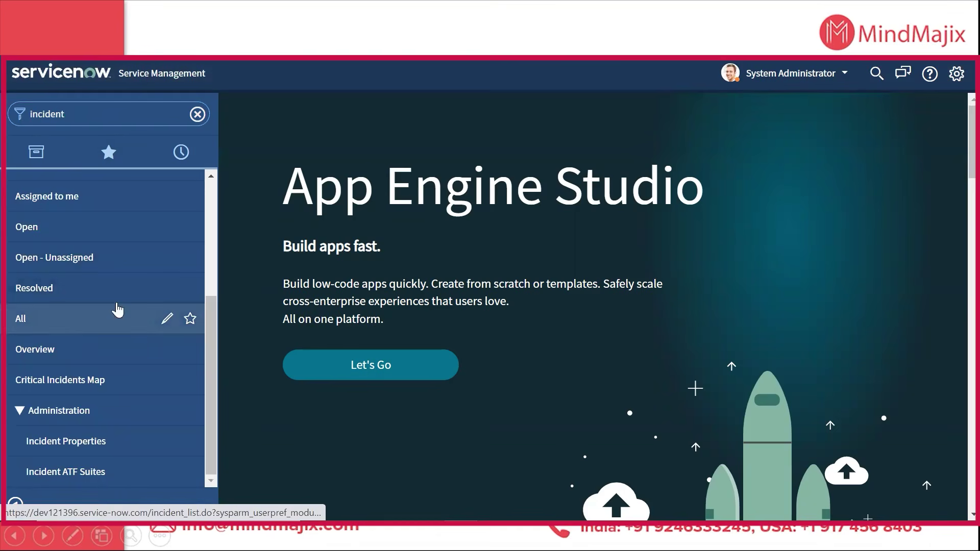
pyautogui.click(117, 311)
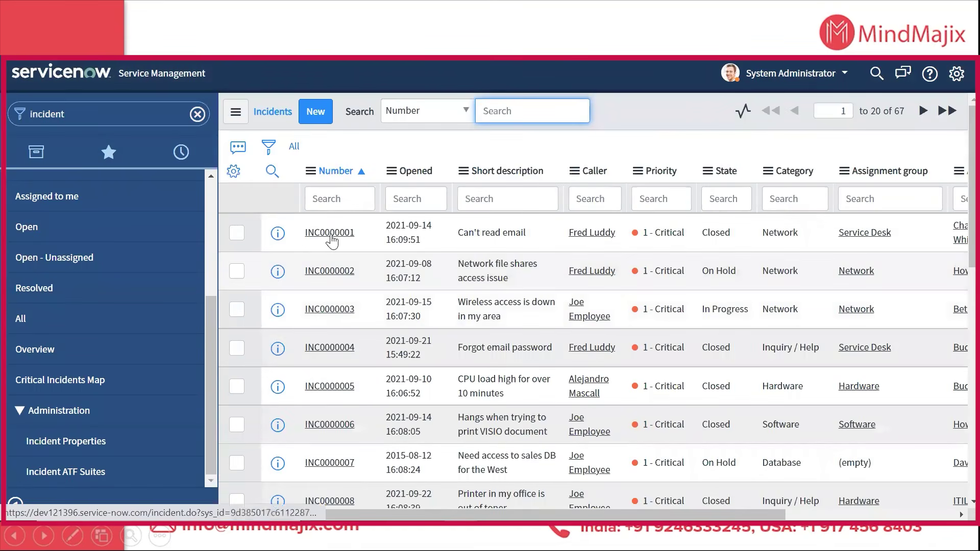
pyautogui.click(331, 233)
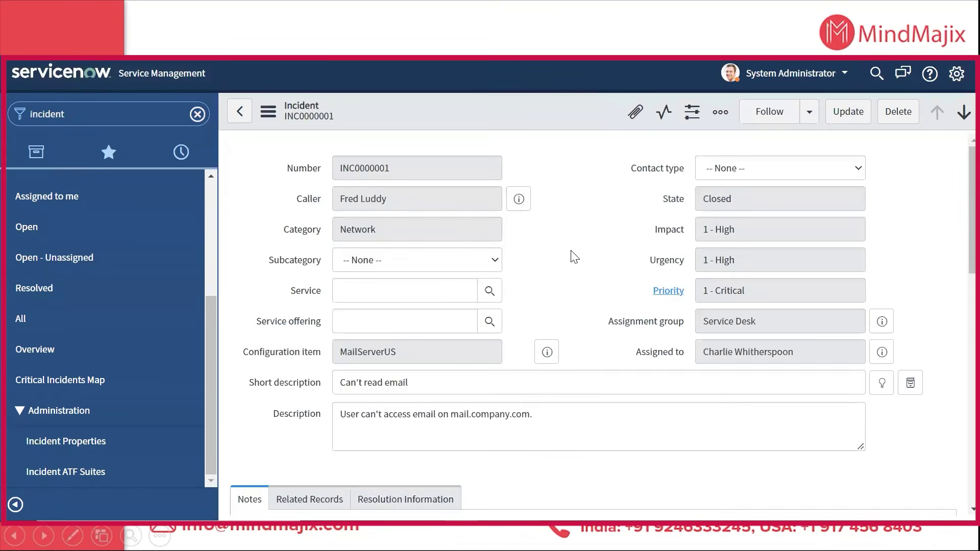
pyautogui.scroll(-10, 572, 258)
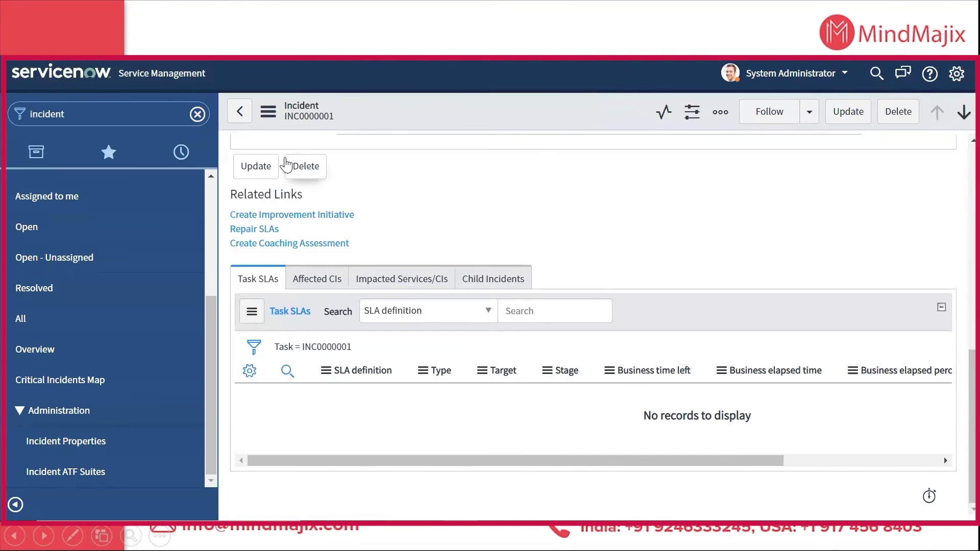
pyautogui.click(240, 111)
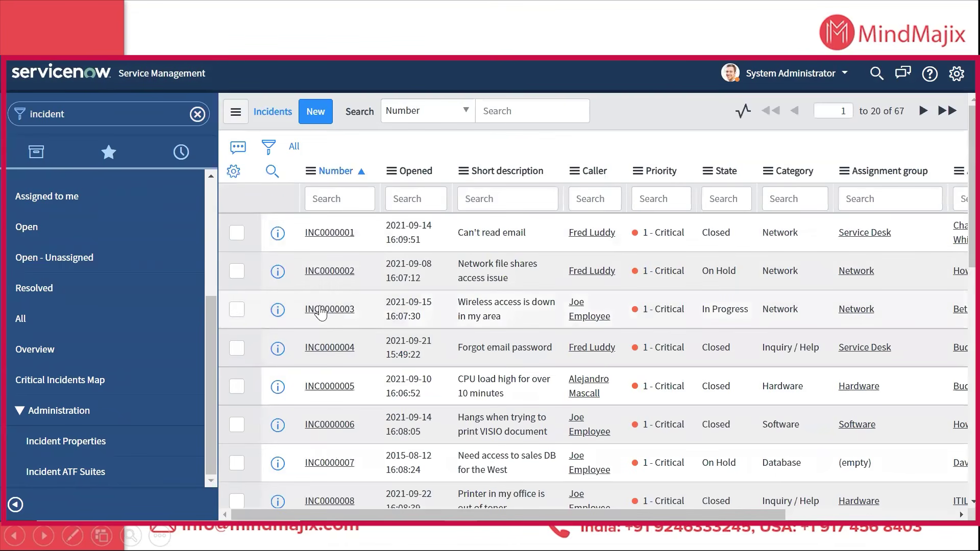
# Step: Open incident INC0000003, review its available actions and create a problem from it
pyautogui.click(322, 309)
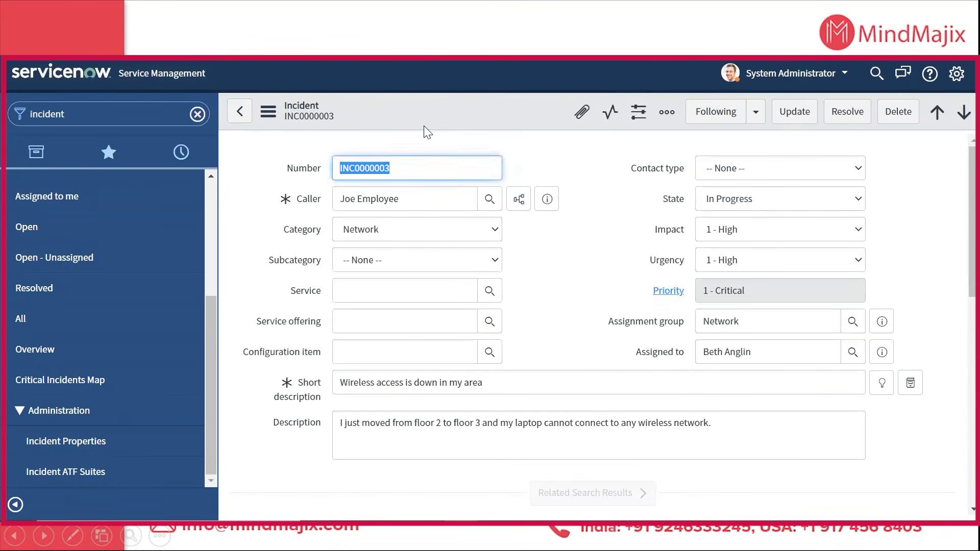
pyautogui.rightClick(424, 123)
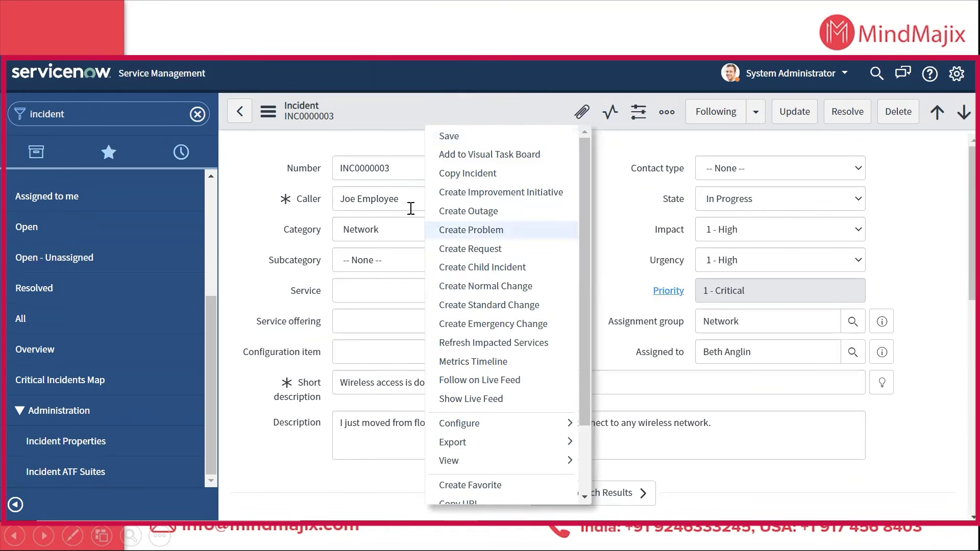
pyautogui.press('Escape')
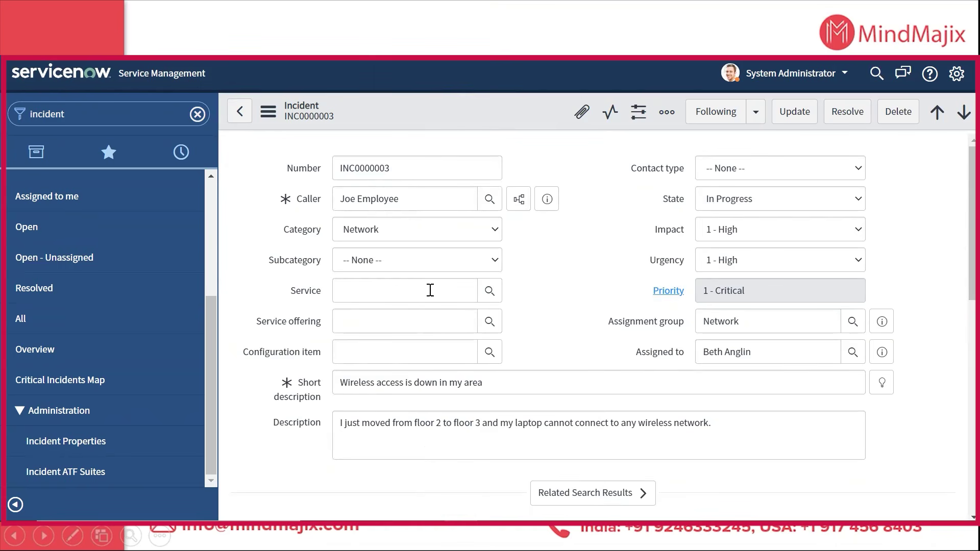
pyautogui.rightClick(442, 125)
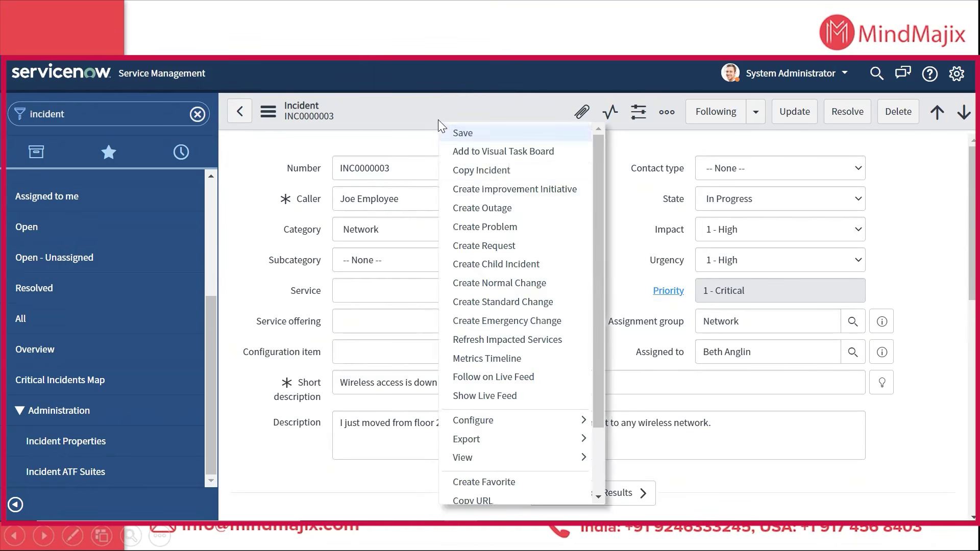
pyautogui.click(480, 227)
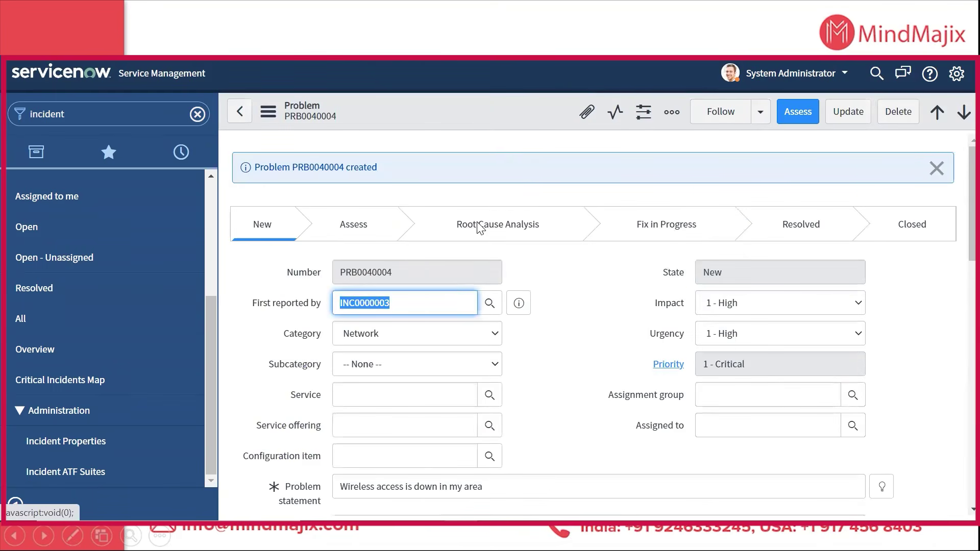
# Step: Examine the new problem's first-reported-by incident, description and related incidents, and return to the list of all incidents
pyautogui.click(366, 303)
pyautogui.scroll(-4, 538, 352)
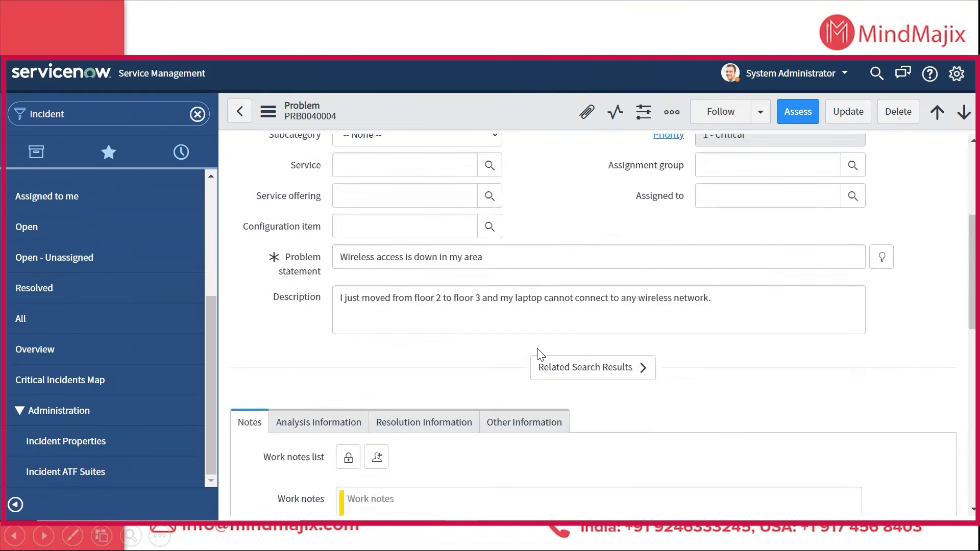
pyautogui.scroll(-12, 540, 353)
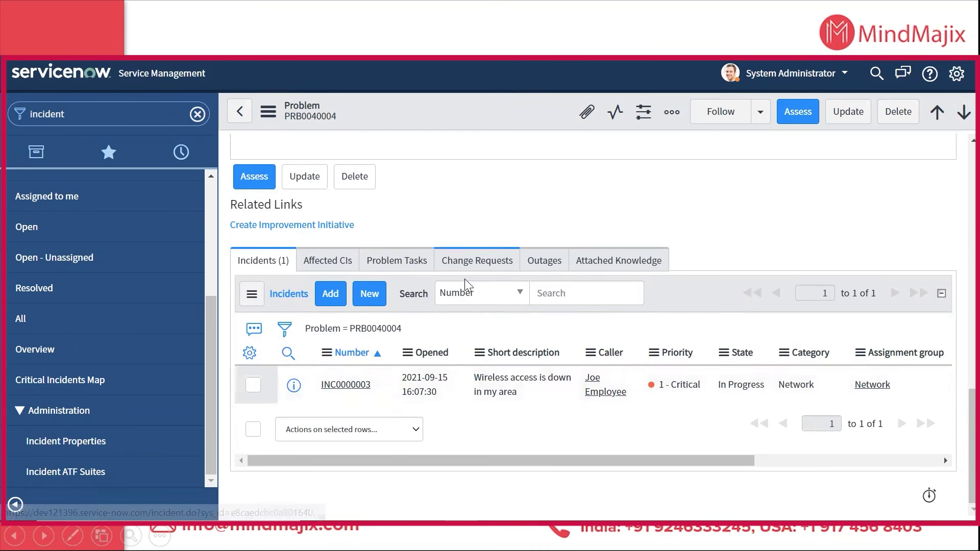
pyautogui.scroll(15, 464, 279)
pyautogui.scroll(-13, 465, 279)
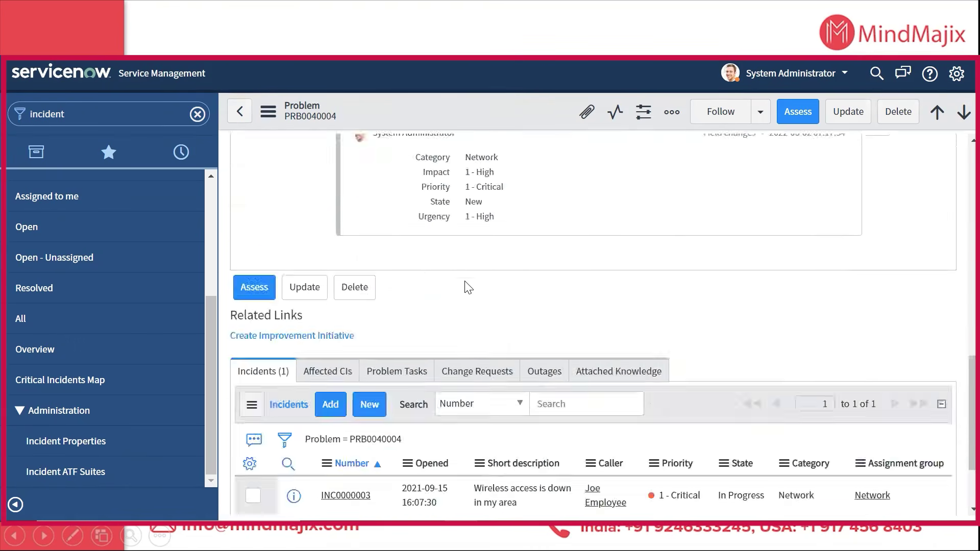
pyautogui.scroll(-2, 468, 287)
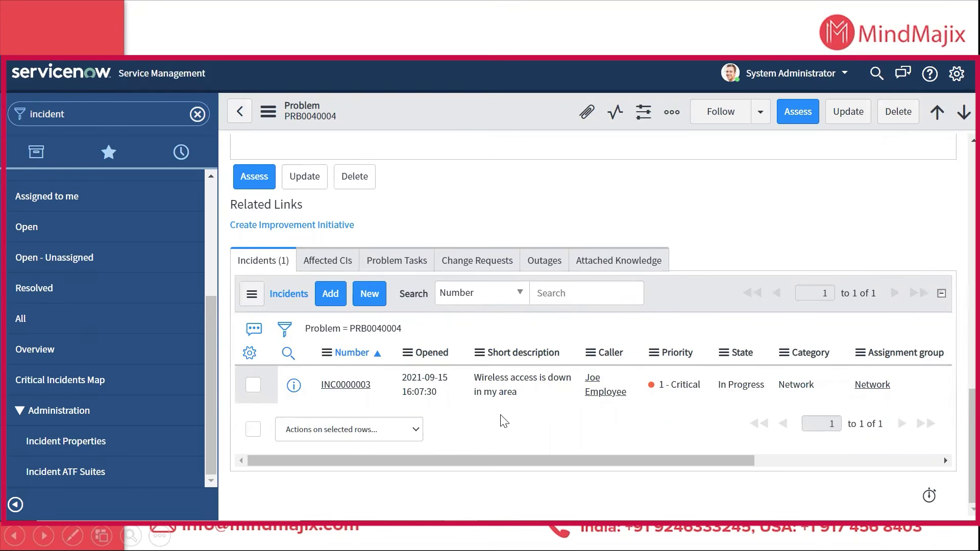
pyautogui.click(22, 317)
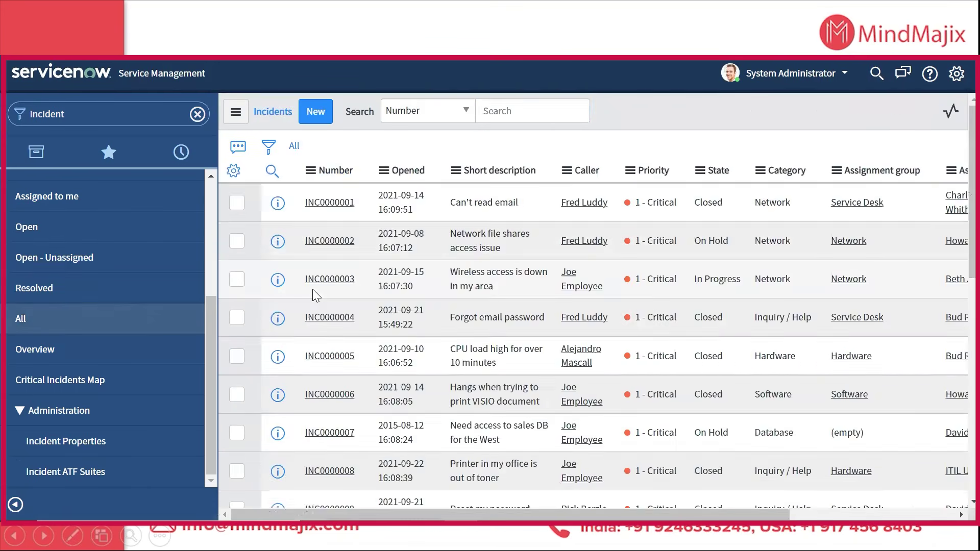
# Step: Switch to the slide presentation and advance from the Problem States slide to the Problem Data Structure slide
pyautogui.hotkey('alt', 'Tab')
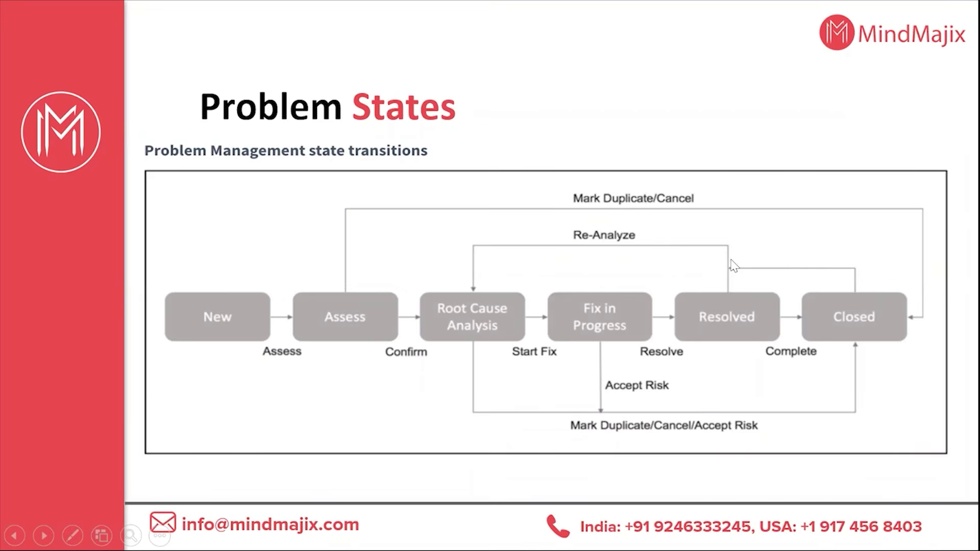
pyautogui.hotkey('alt', 'Tab')
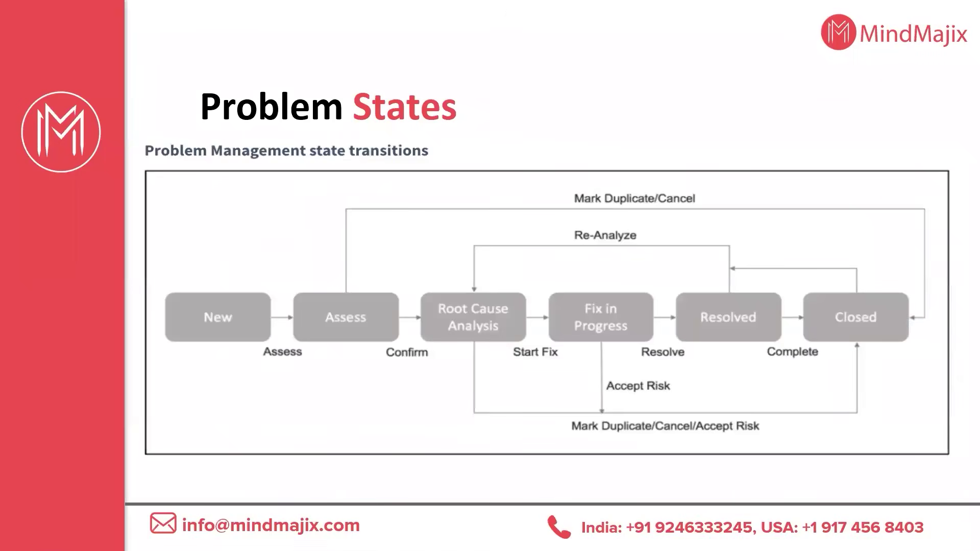
pyautogui.click(391, 218)
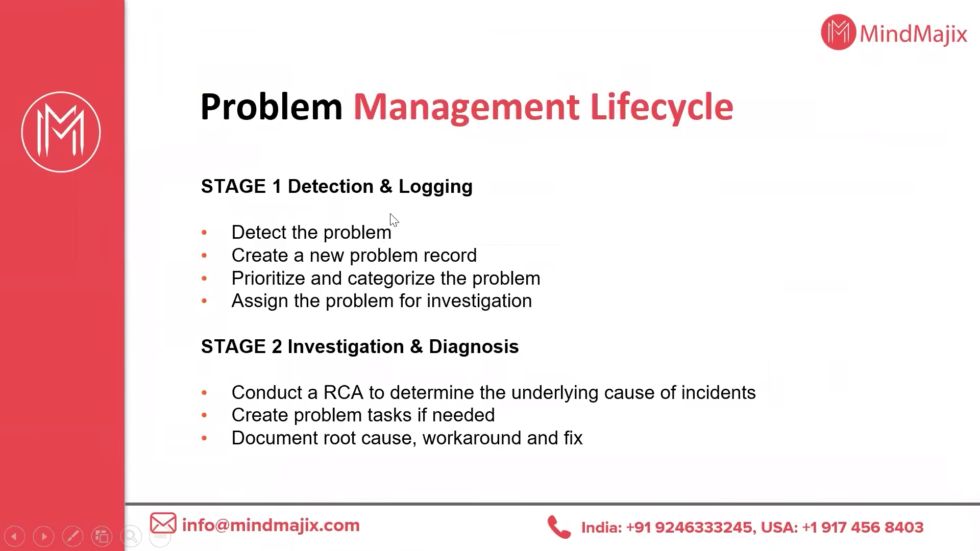
pyautogui.click(392, 218)
pyautogui.click(393, 220)
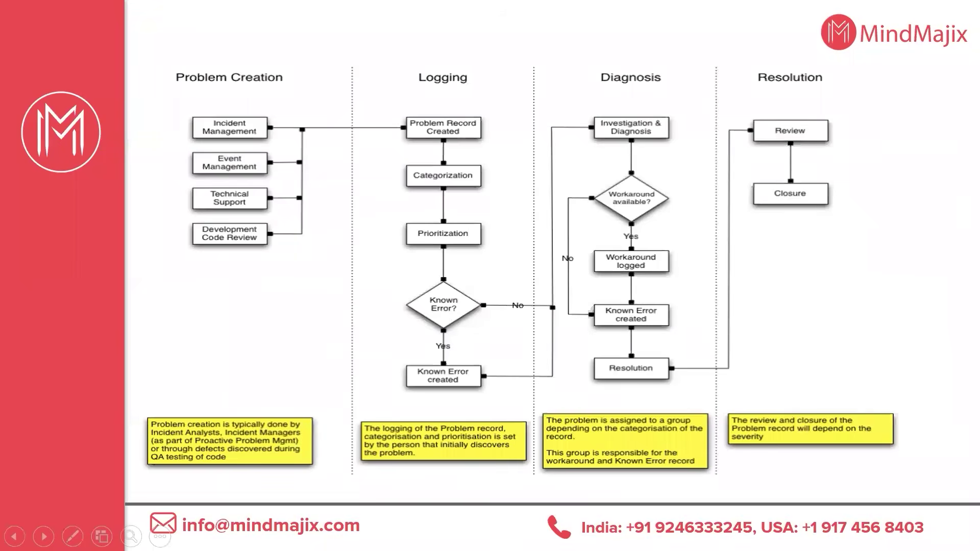
pyautogui.press('Right')
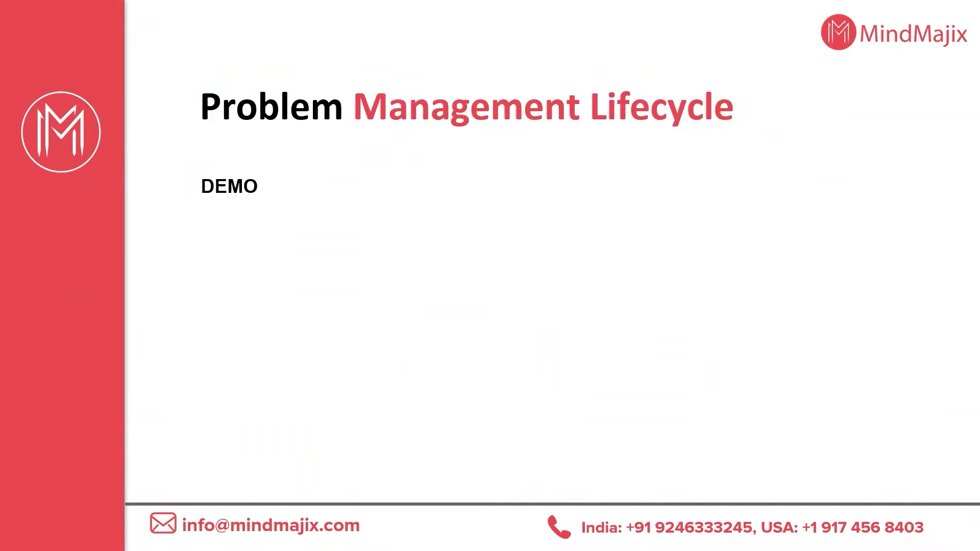
pyautogui.press('Right')
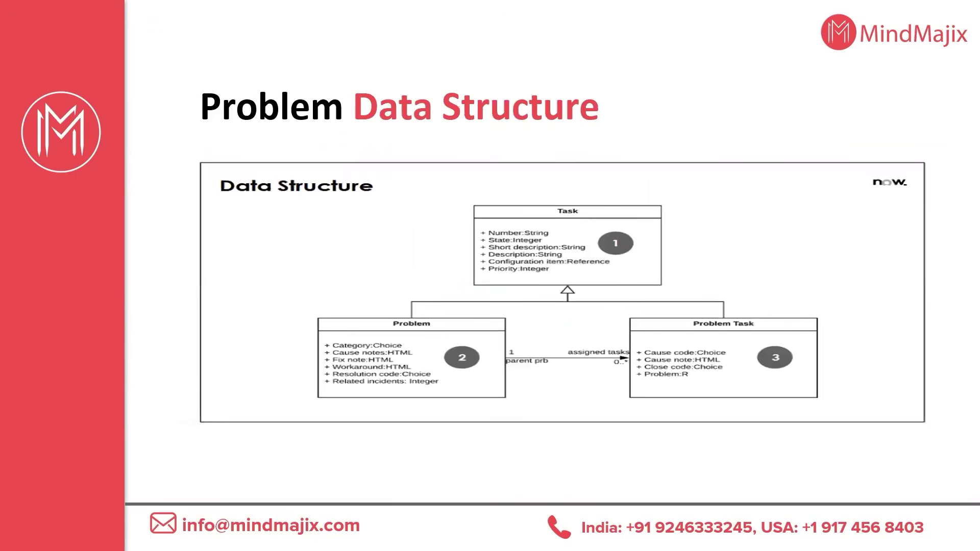
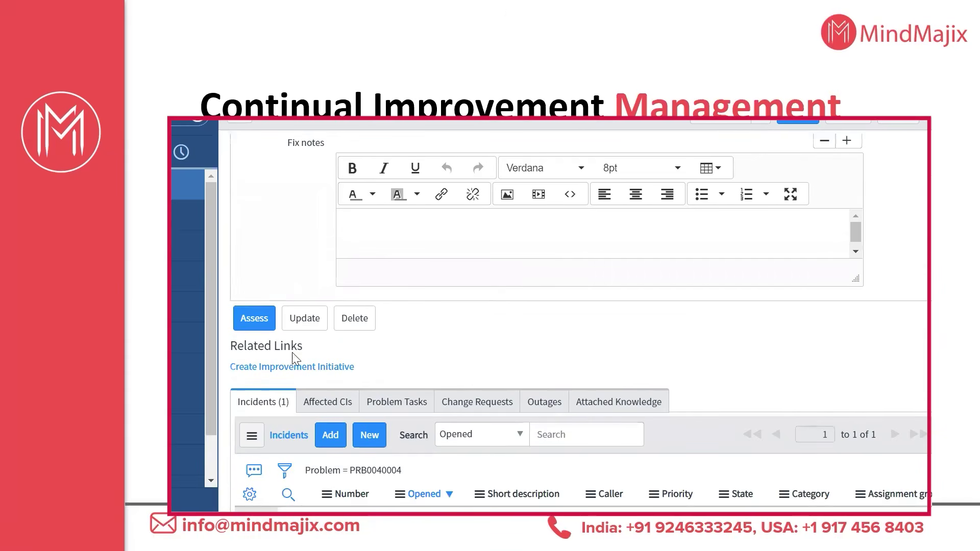
# Step: Start an improvement initiative from the problem with business service SAP Enterprise Services and business process Problem Management
pyautogui.click(284, 369)
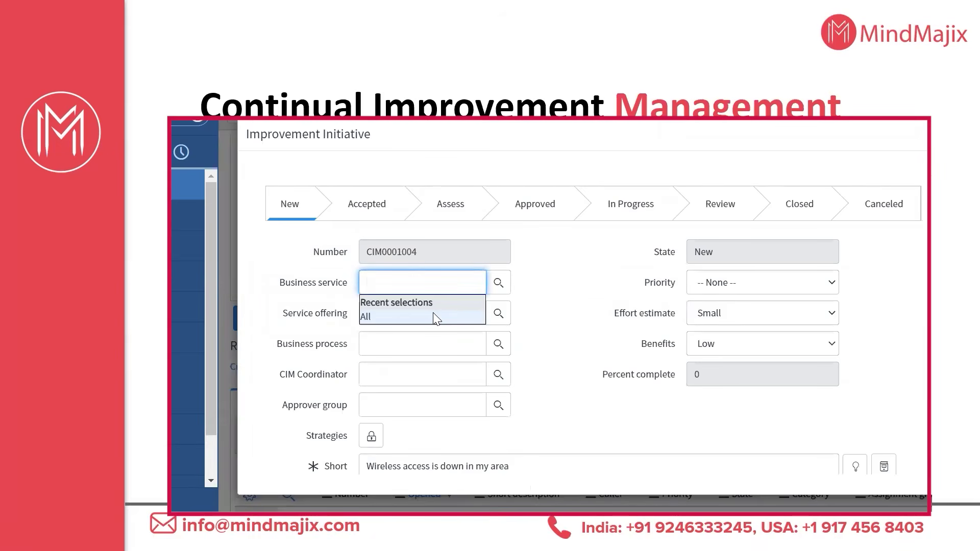
pyautogui.click(498, 283)
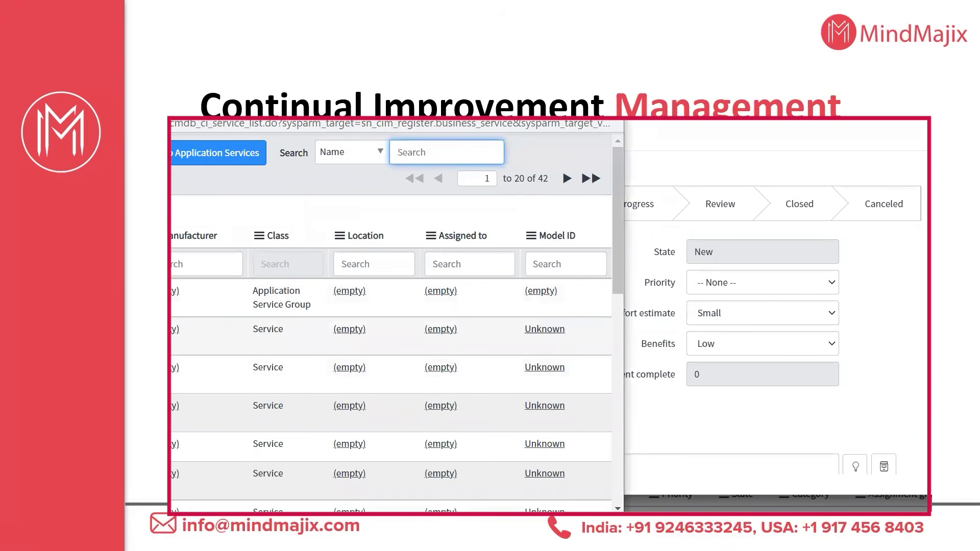
pyautogui.click(438, 329)
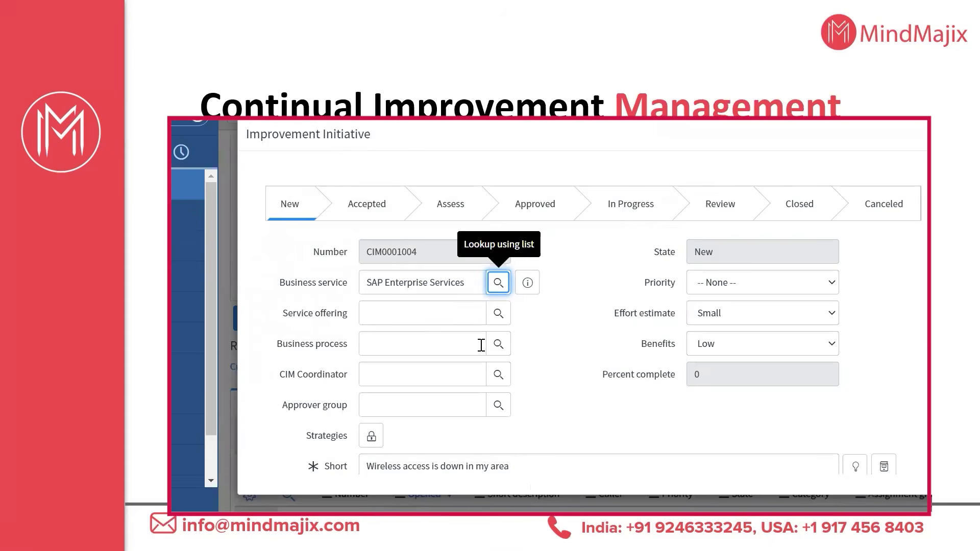
pyautogui.click(498, 344)
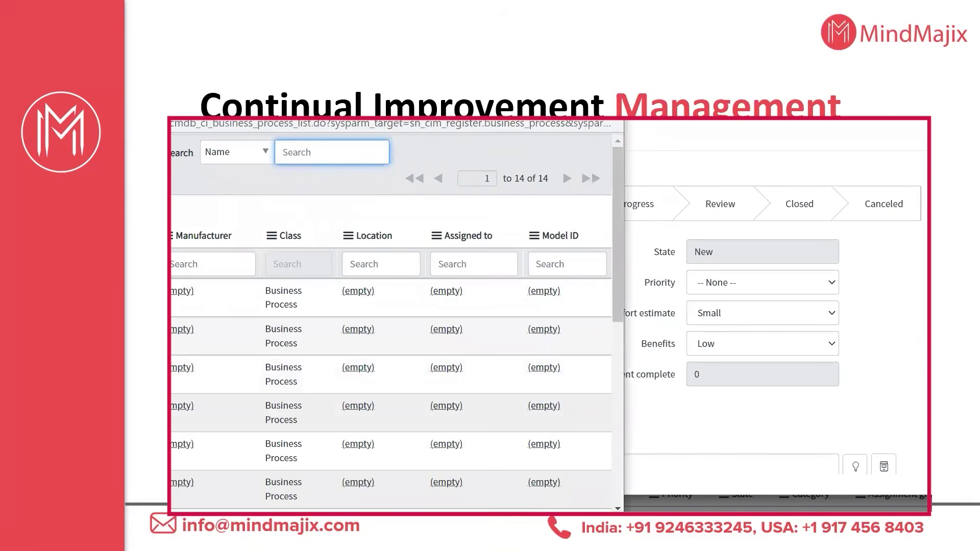
pyautogui.scroll(-2, 391, 357)
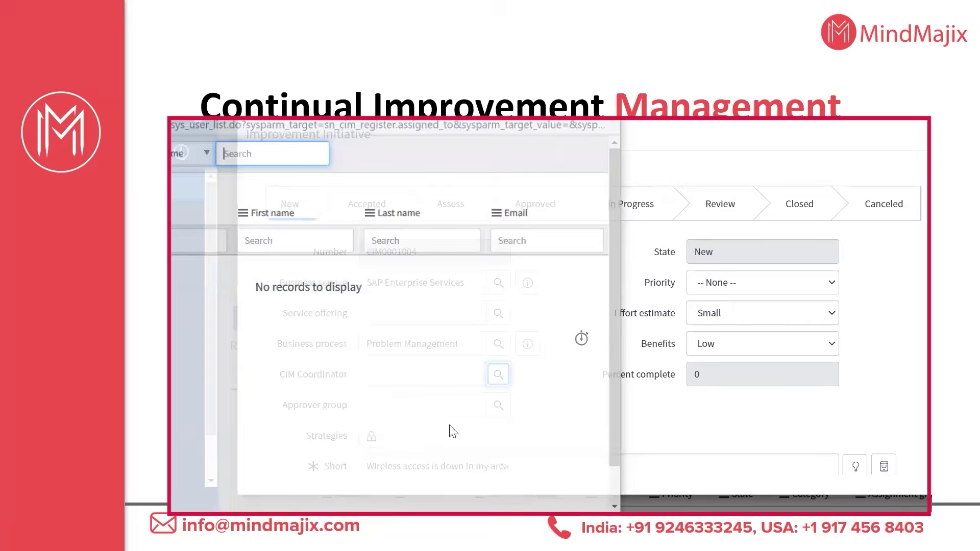
# Step: Set the initiative's approver group to Help Desk and enter "Demo5" as the business justification
pyautogui.click(497, 405)
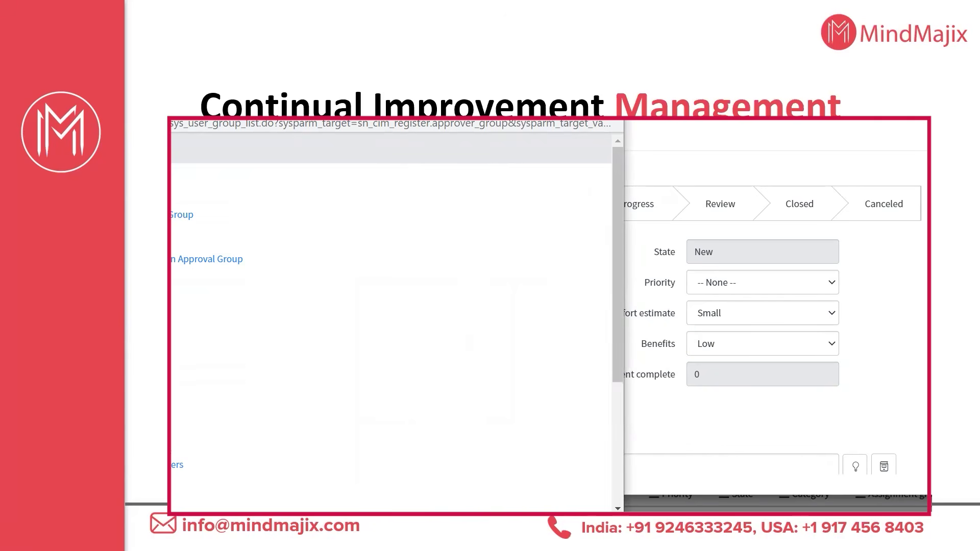
pyautogui.scroll(-5, 520, 421)
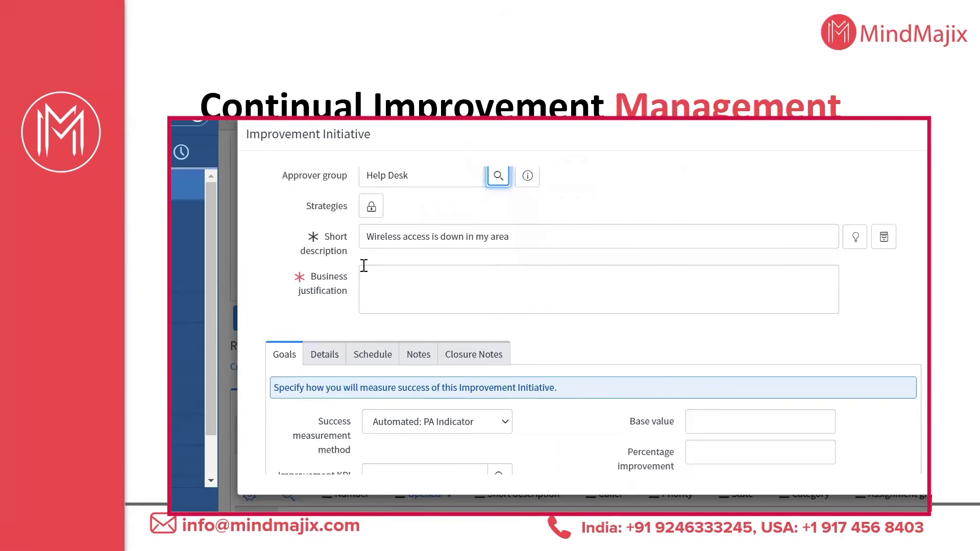
pyautogui.click(387, 274)
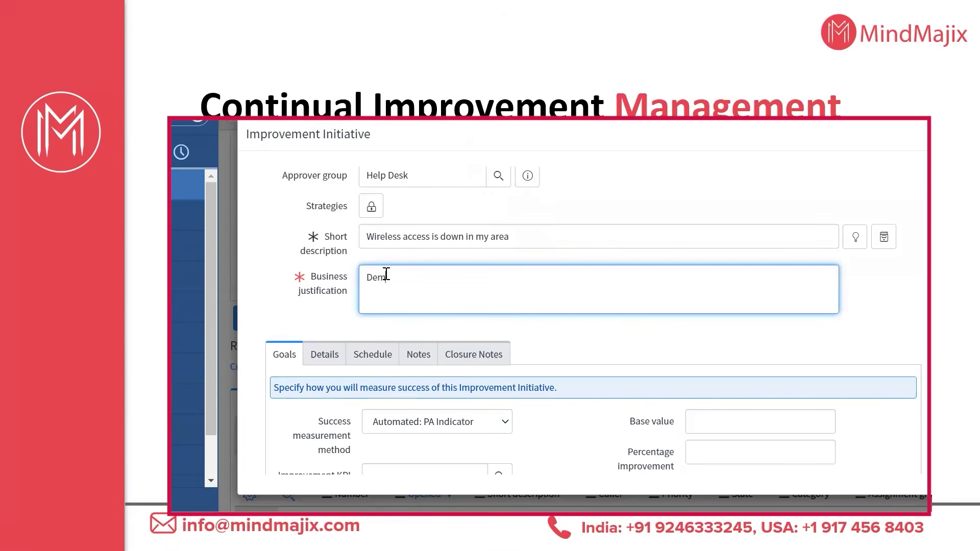
pyautogui.write('Demo5')
# Step: Choose PA: Daily Updates as the improvement KPI in the initiative's goals
pyautogui.scroll(-4, 386, 274)
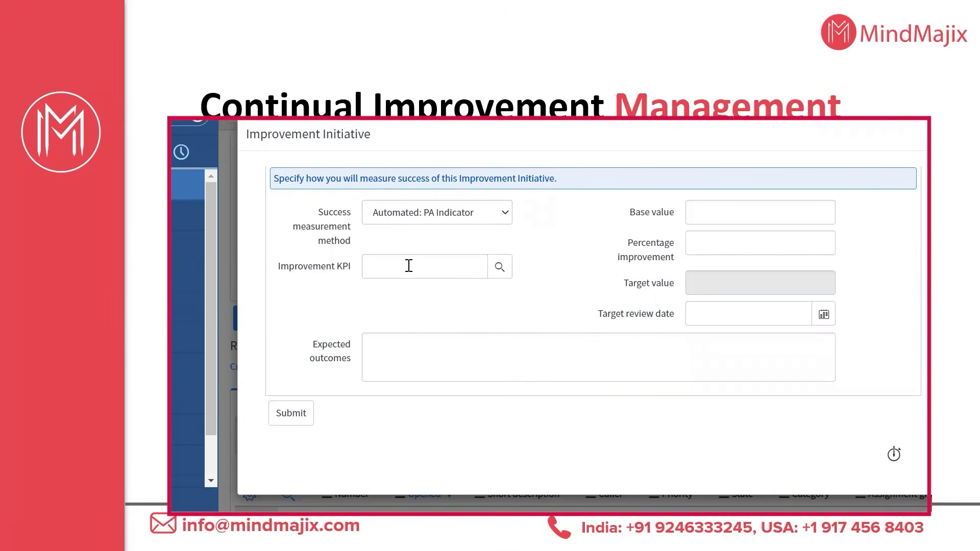
pyautogui.click(500, 267)
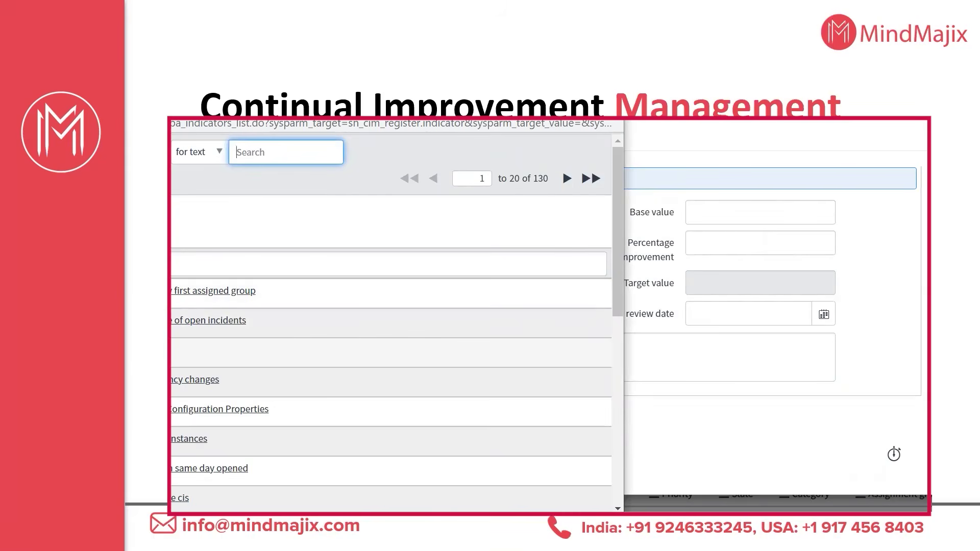
pyautogui.click(169, 352)
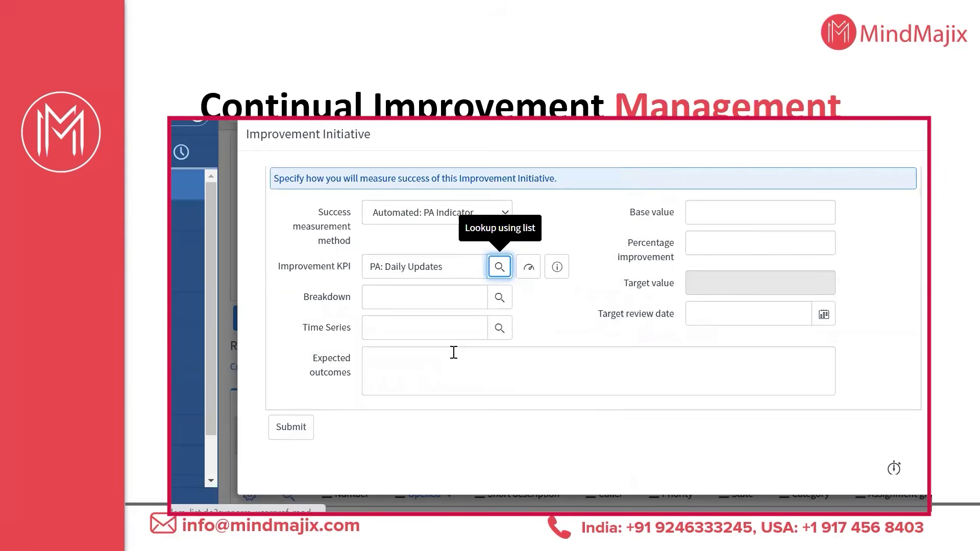
pyautogui.scroll(-1, 453, 353)
pyautogui.scroll(10, 453, 353)
pyautogui.scroll(-8, 453, 356)
pyautogui.scroll(-2, 452, 355)
# Step: Change the success measurement method to Report, choose the My Trainee Performance report and submit the initiative
pyautogui.click(413, 203)
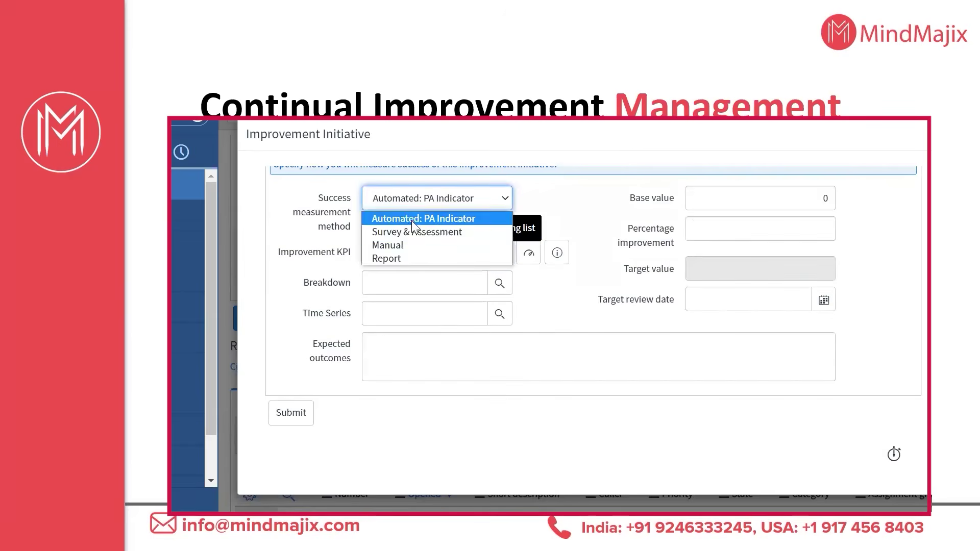
pyautogui.click(404, 258)
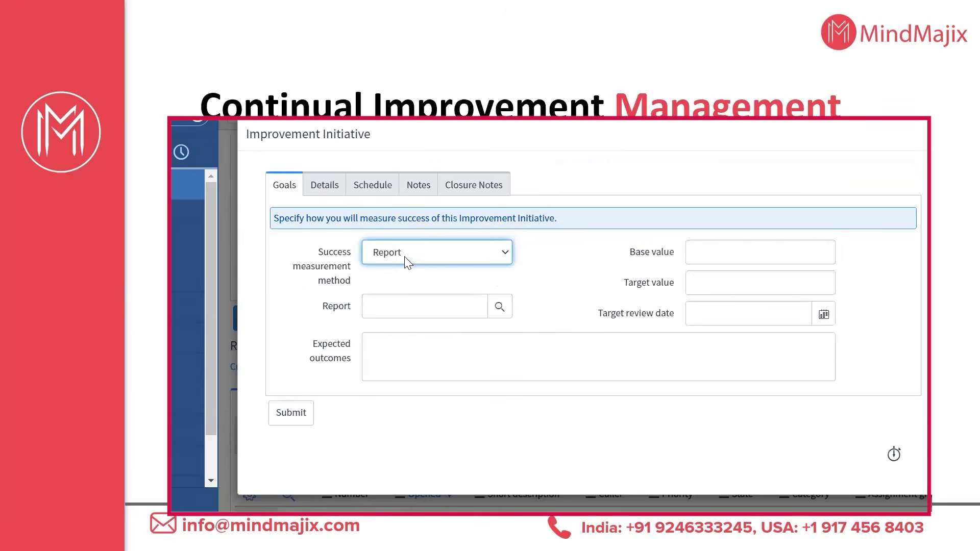
pyautogui.click(499, 307)
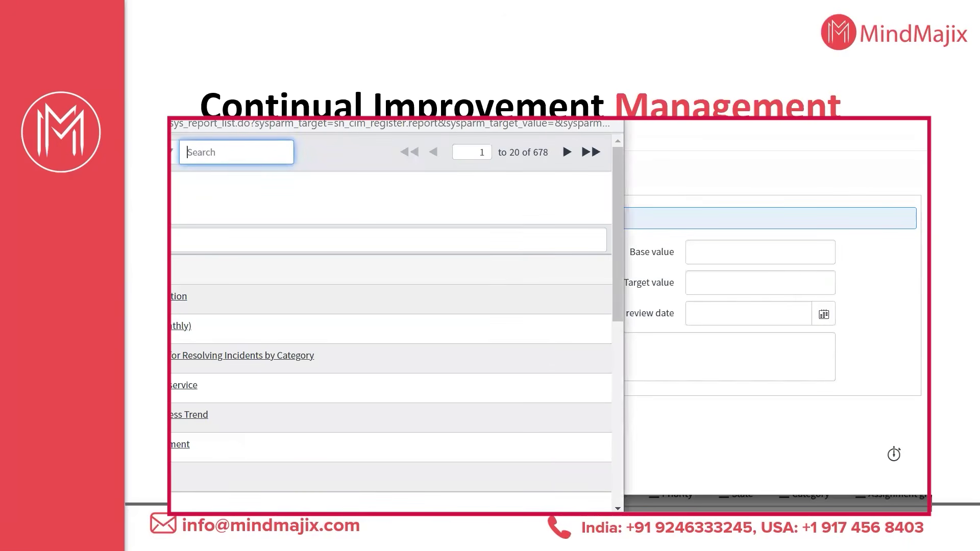
pyautogui.click(153, 267)
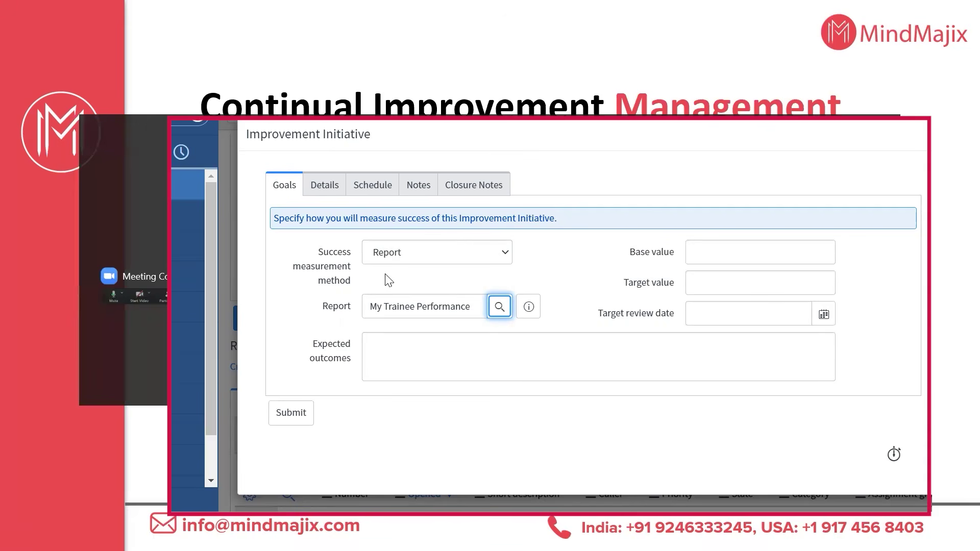
pyautogui.click(300, 419)
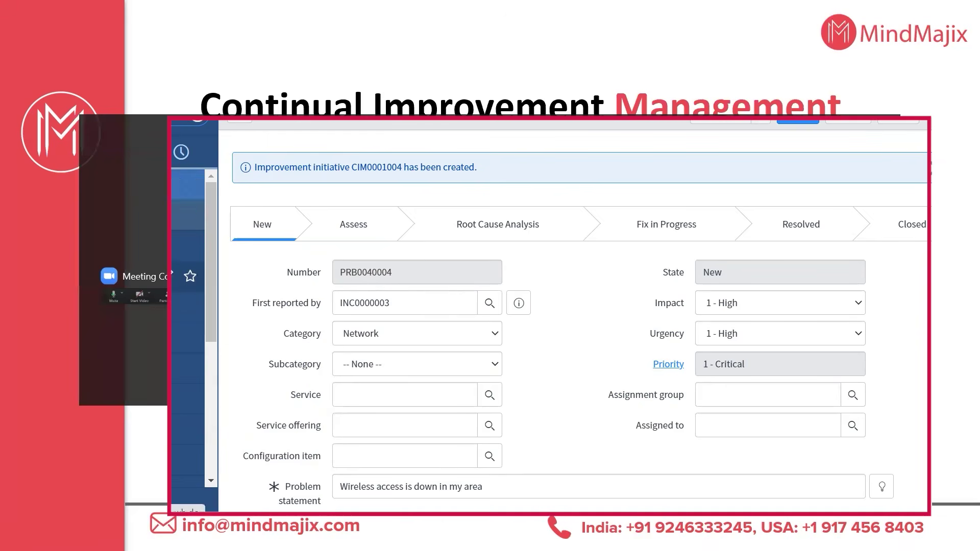
# Step: Display the list of all improvement initiatives and open initiative CIM0001003
pyautogui.scroll(-3, 189, 327)
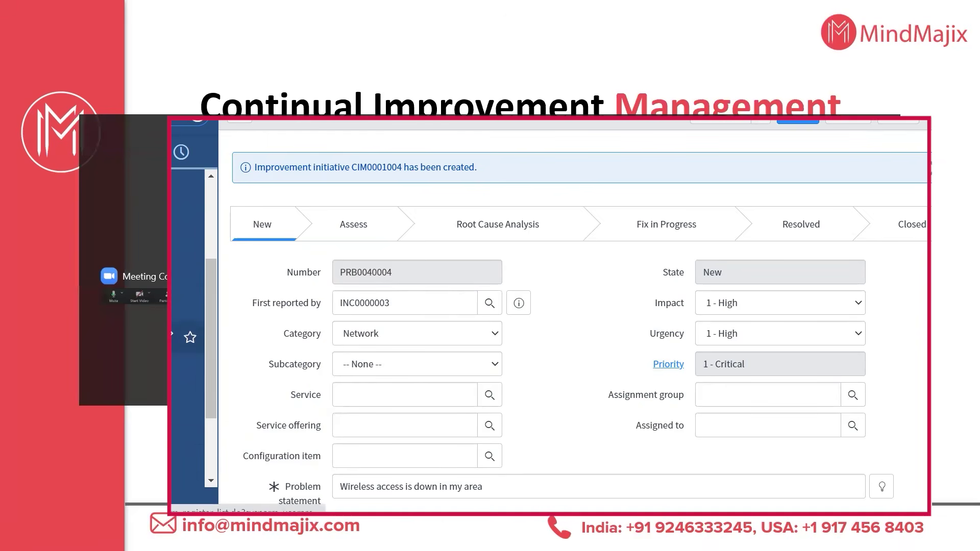
pyautogui.click(196, 383)
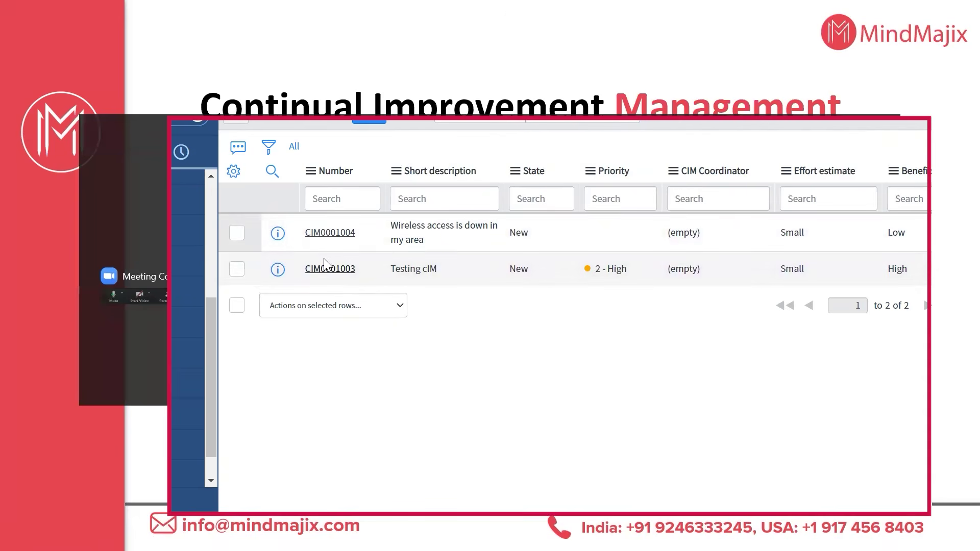
pyautogui.click(324, 259)
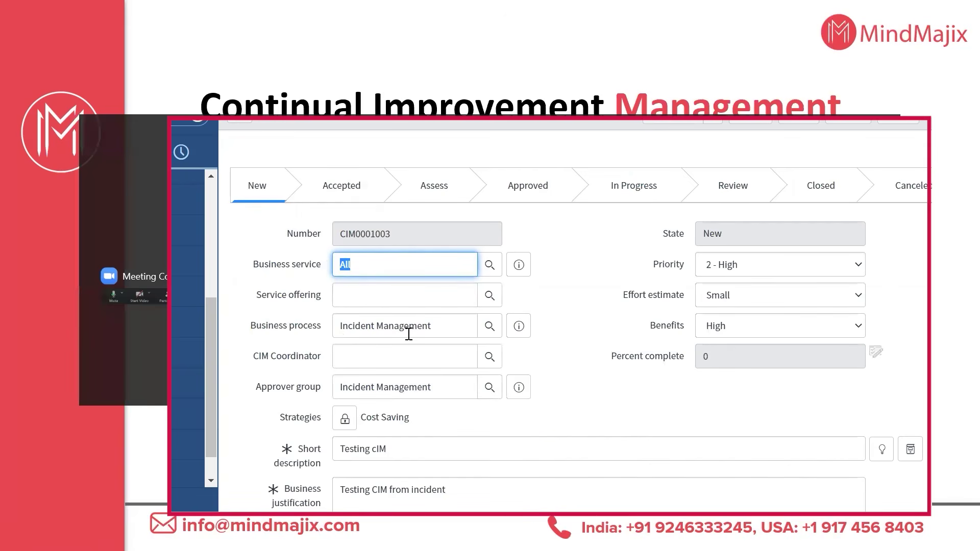
pyautogui.scroll(-8, 408, 330)
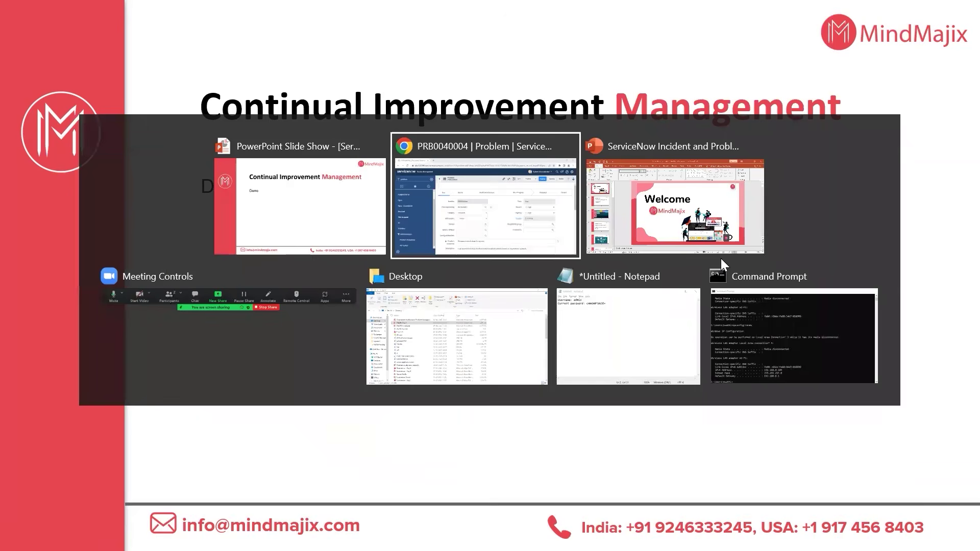
# Step: Switch to the slide presentation and advance to the Continual Improvement Management process diagram slide
pyautogui.hotkey('alt', 'Tab')
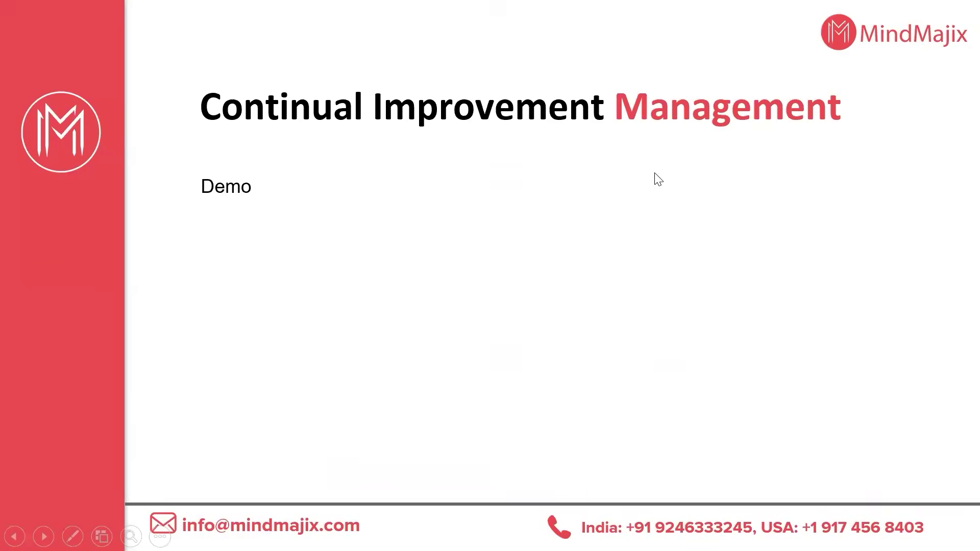
pyautogui.click(659, 180)
pyautogui.click(656, 174)
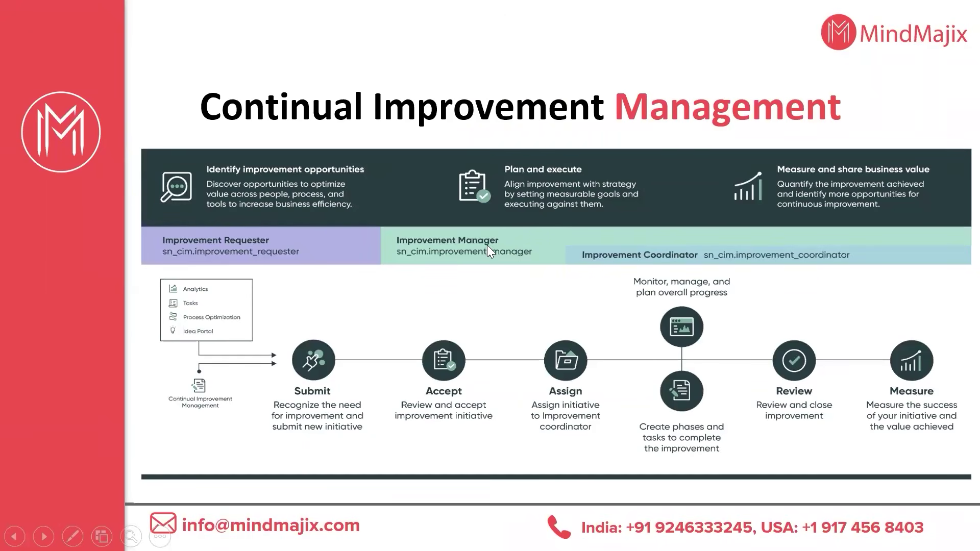
# Step: Switch back to ServiceNow and examine the CIM tasks and CIM phases of initiative CIM0001003
pyautogui.hotkey('alt', 'Tab')
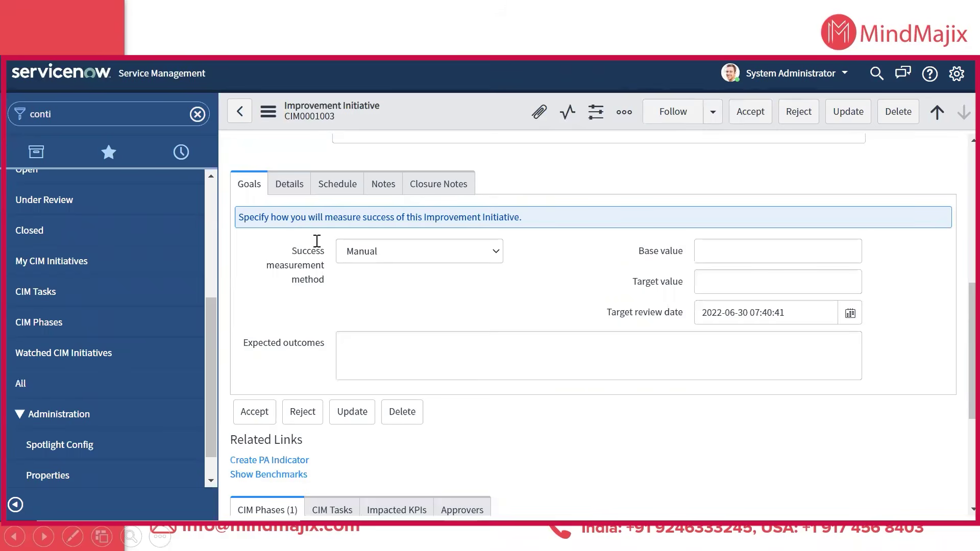
pyautogui.scroll(-5, 530, 232)
pyautogui.click(325, 289)
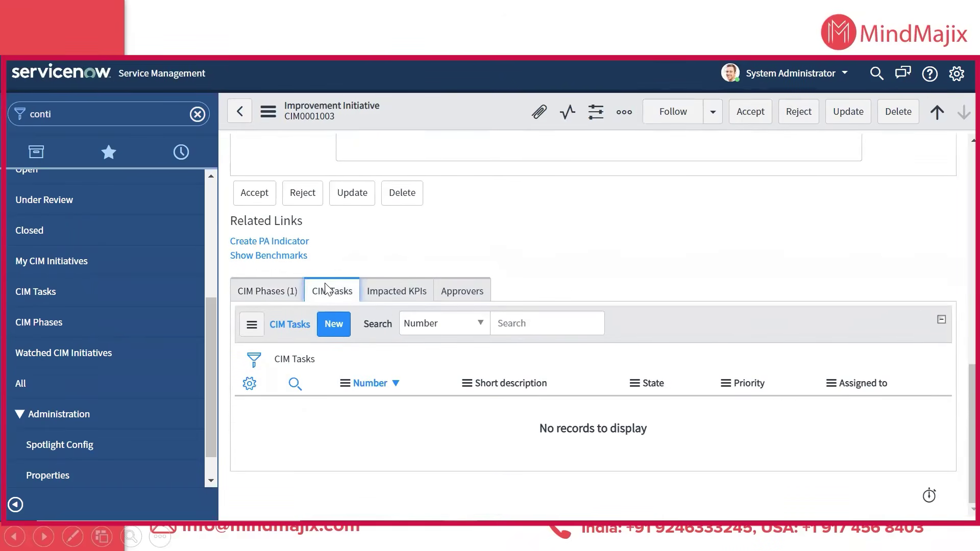
pyautogui.click(275, 301)
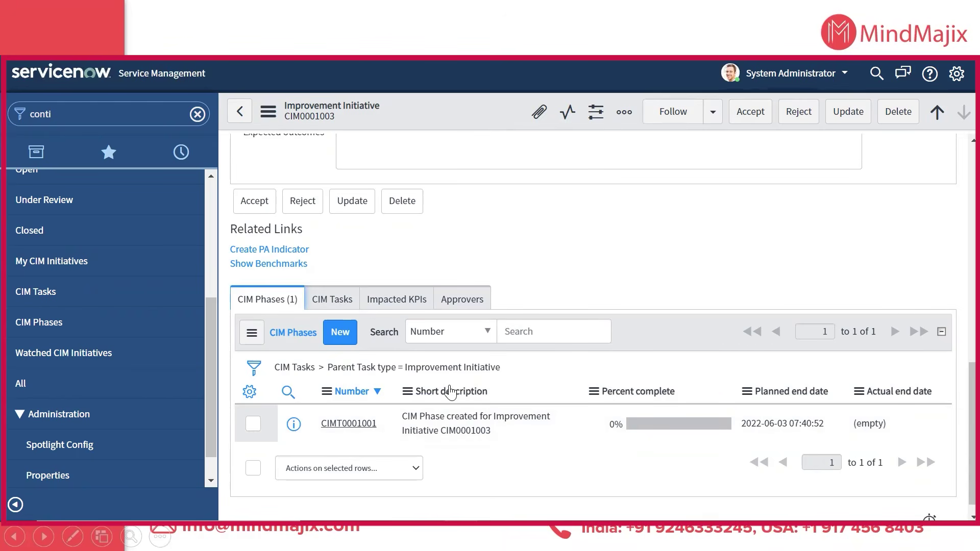
# Step: Check the process diagram slide again and return to ServiceNow to review the initiative's CIM coordinator, goals and related records
pyautogui.hotkey('alt', 'Tab')
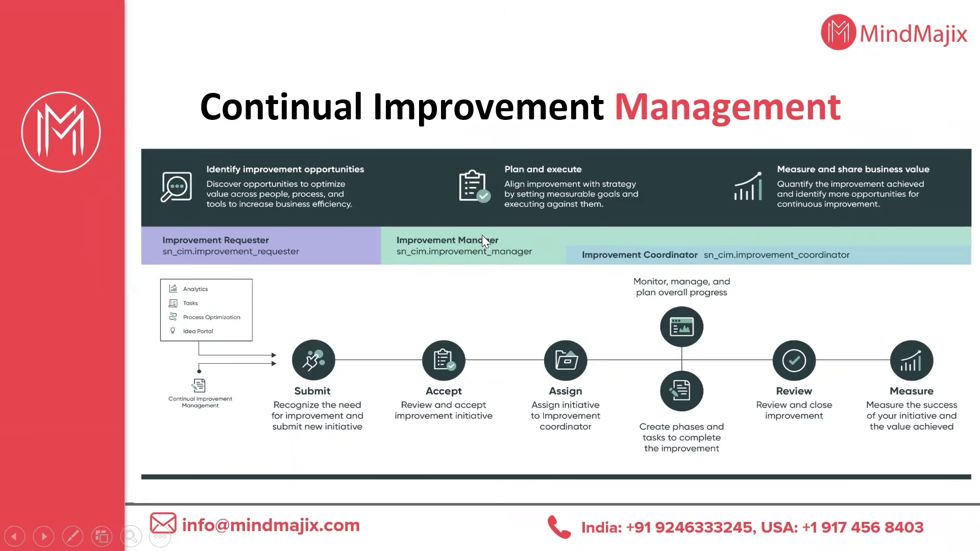
pyautogui.hotkey('alt', 'Tab')
pyautogui.hotkey('alt', 'Tab')
pyautogui.hotkey('alt', 'Tab')
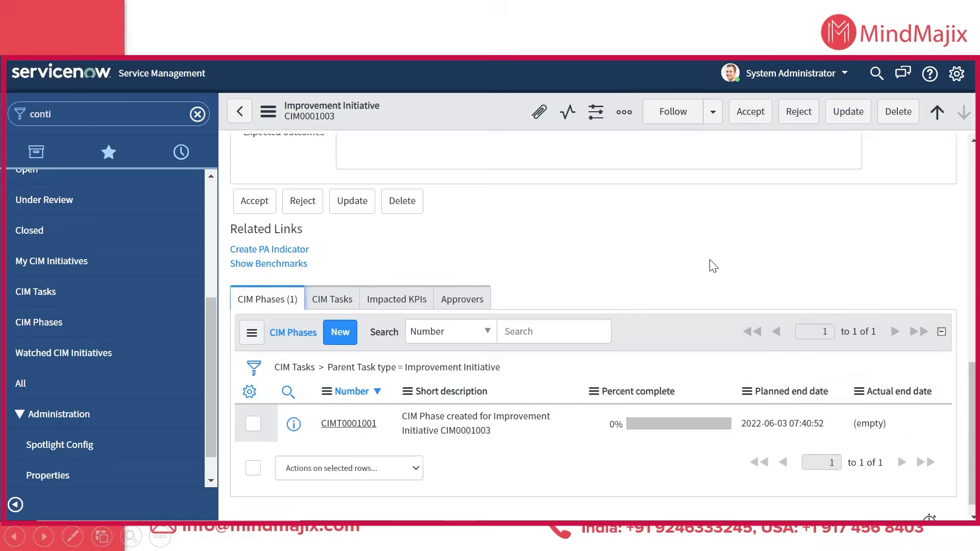
pyautogui.scroll(5, 265, 315)
pyautogui.scroll(4, 265, 315)
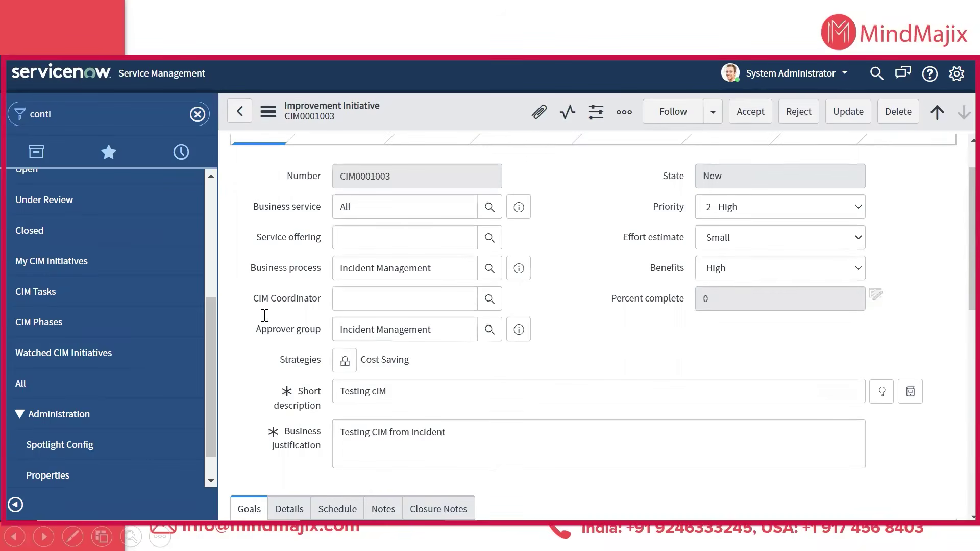
pyautogui.click(337, 301)
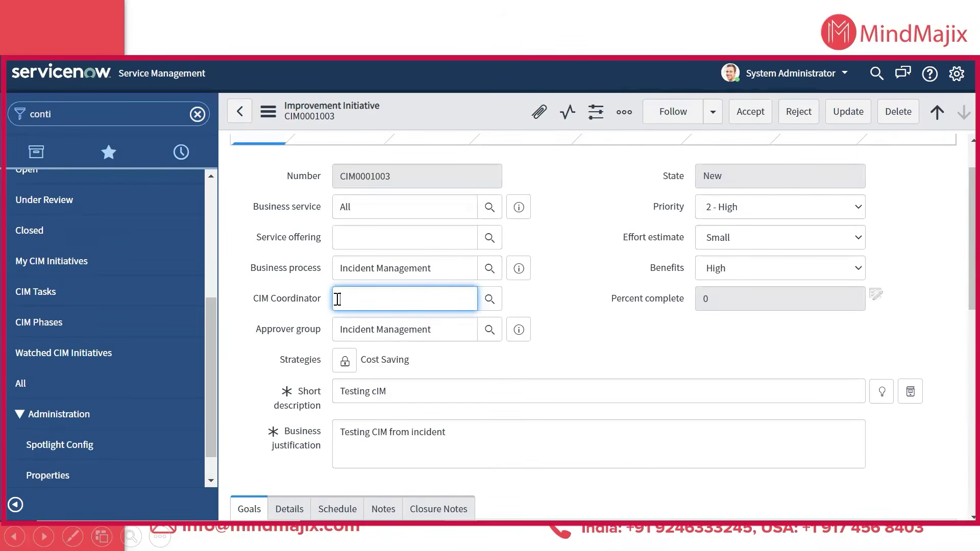
pyautogui.scroll(-5, 432, 354)
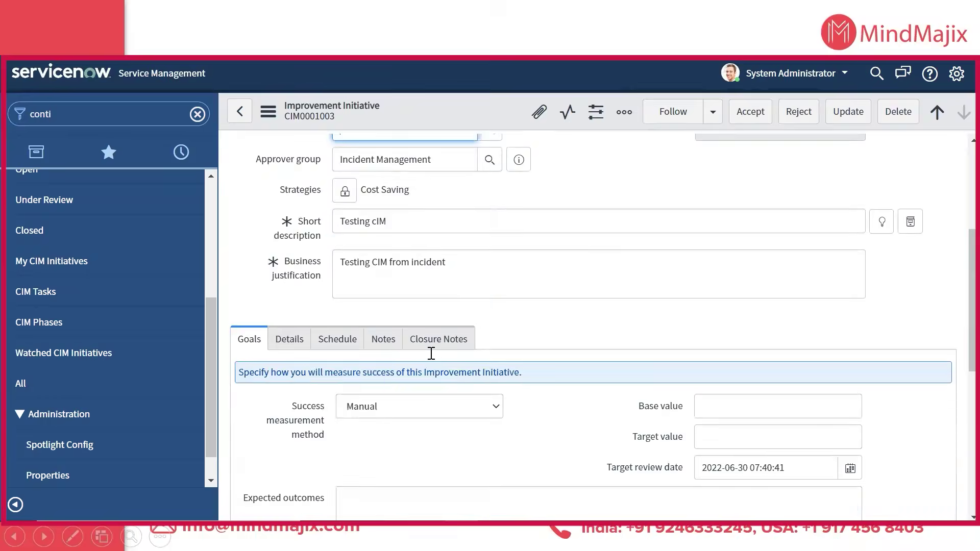
pyautogui.scroll(-3, 432, 354)
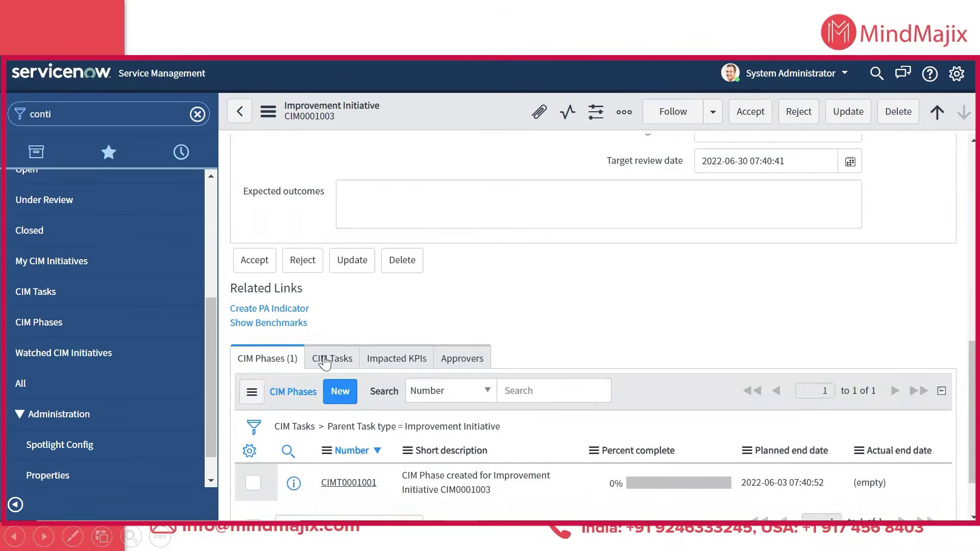
# Step: Add a CIM task to initiative CIM0001003 with an assignee, short description "Initiative task given to you" and description "Work", and submit it
pyautogui.click(319, 357)
pyautogui.click(286, 360)
pyautogui.click(330, 361)
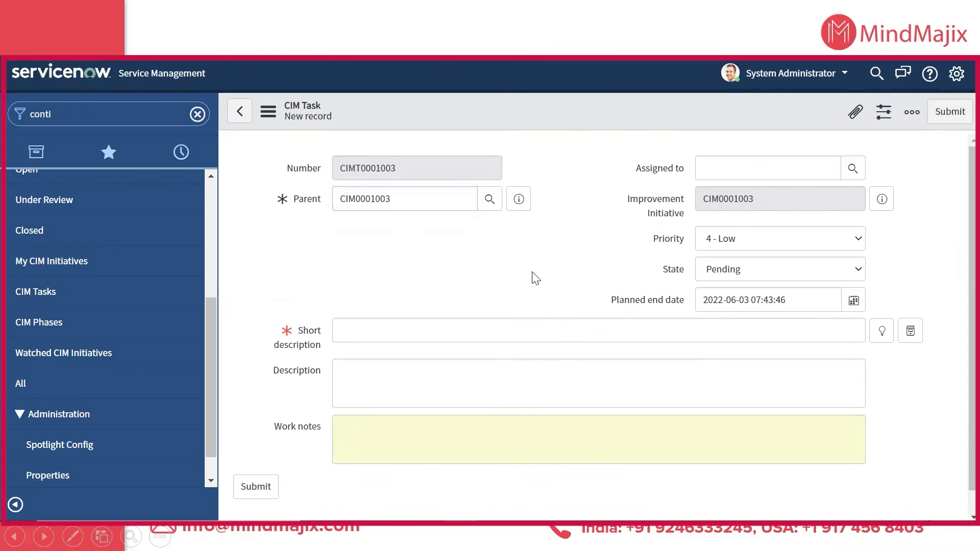
pyautogui.click(852, 168)
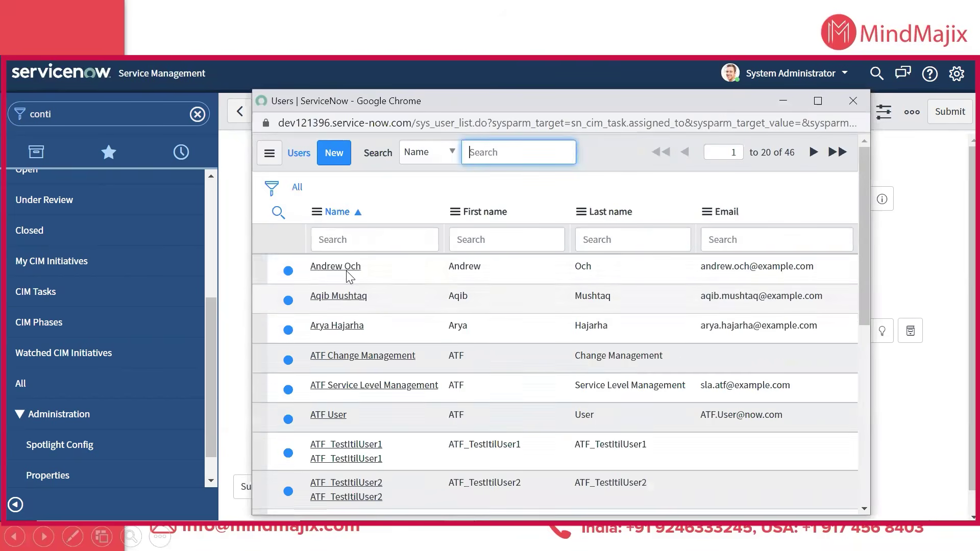
pyautogui.click(337, 266)
pyautogui.click(372, 333)
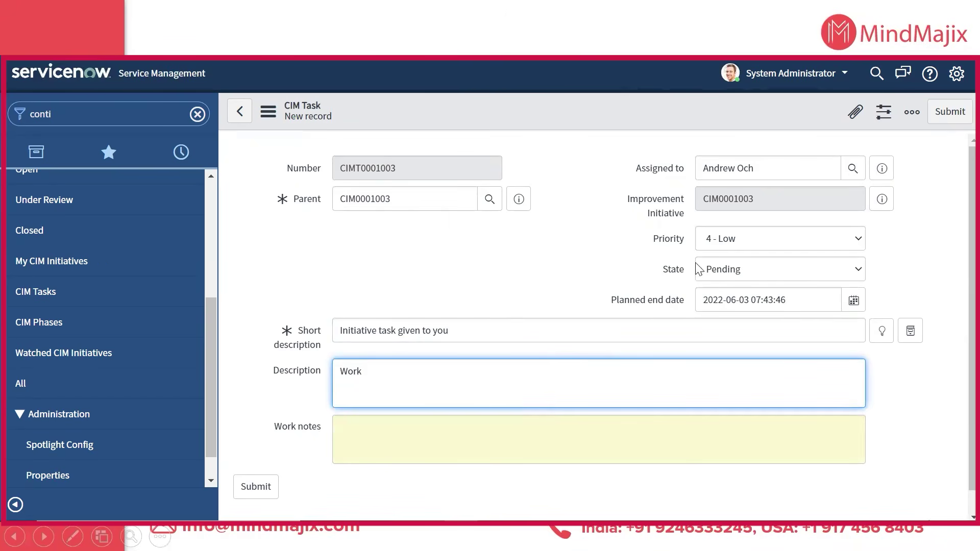
pyautogui.click(949, 114)
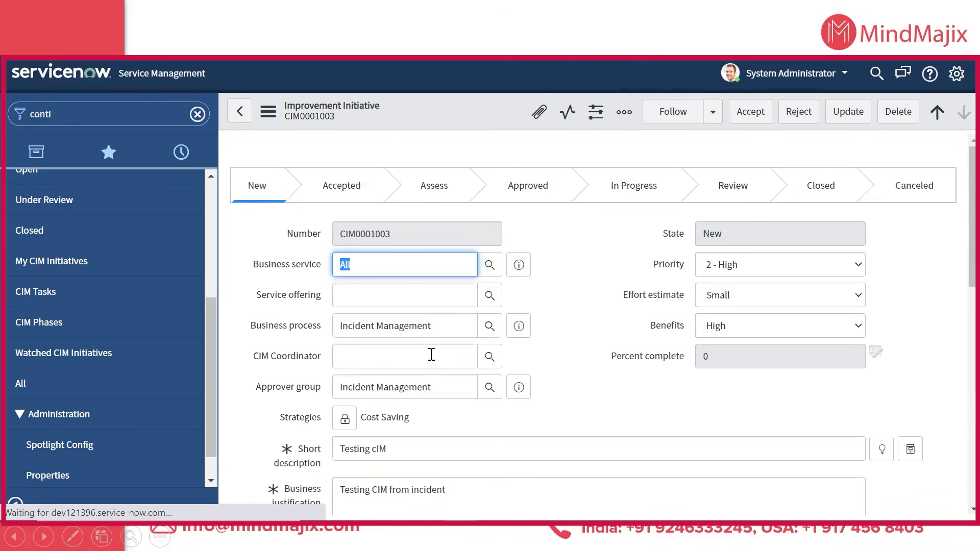
# Step: Create a new user from the CIM Coordinator lookup, entering the first and last name, and assign that user as the initiative's coordinator
pyautogui.scroll(-5, 435, 387)
pyautogui.scroll(5, 435, 386)
pyautogui.click(384, 354)
pyautogui.click(489, 357)
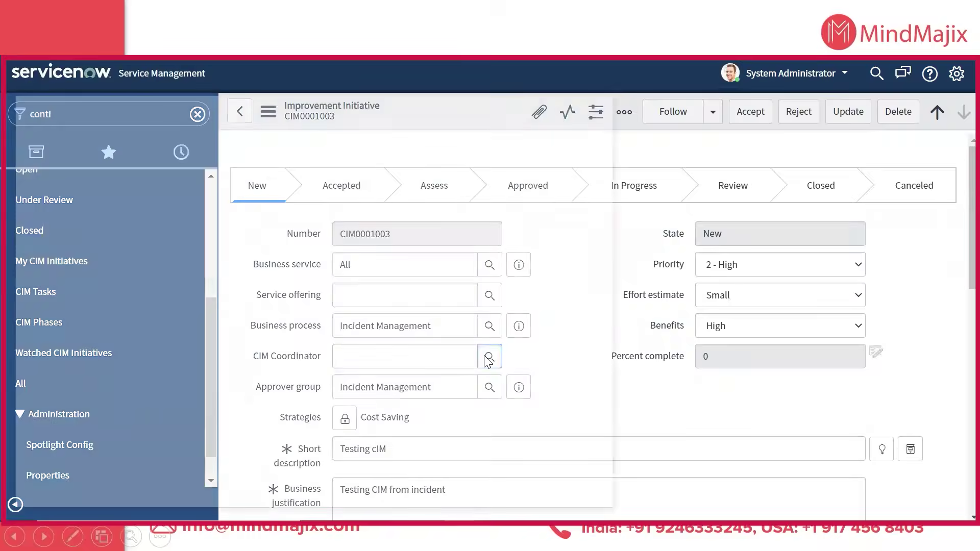
pyautogui.click(88, 153)
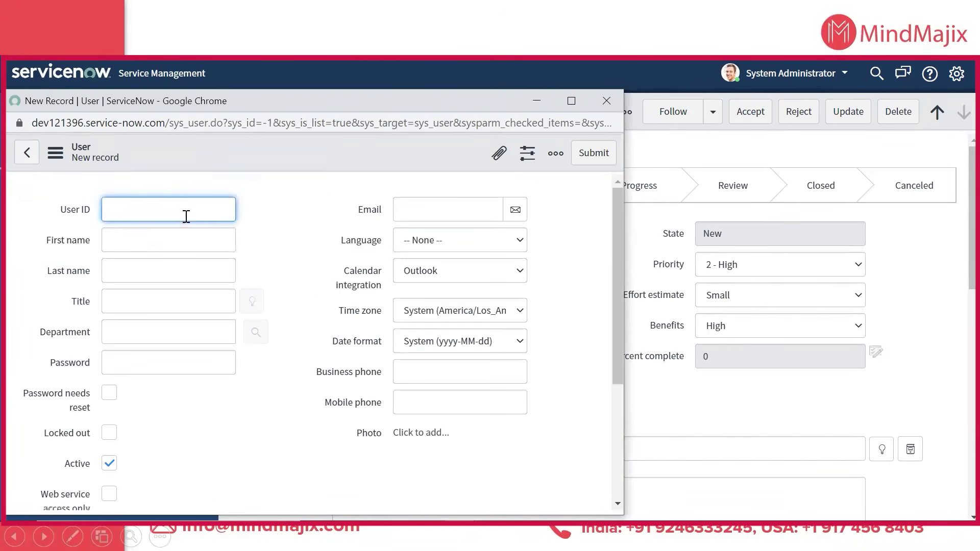
pyautogui.click(157, 248)
pyautogui.write('CIS')
pyautogui.click(174, 265)
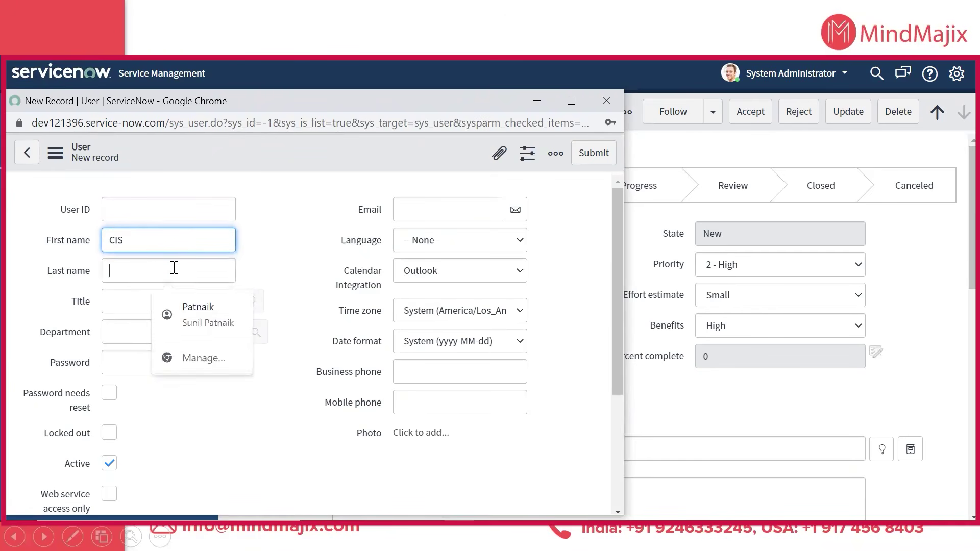
pyautogui.write('C')
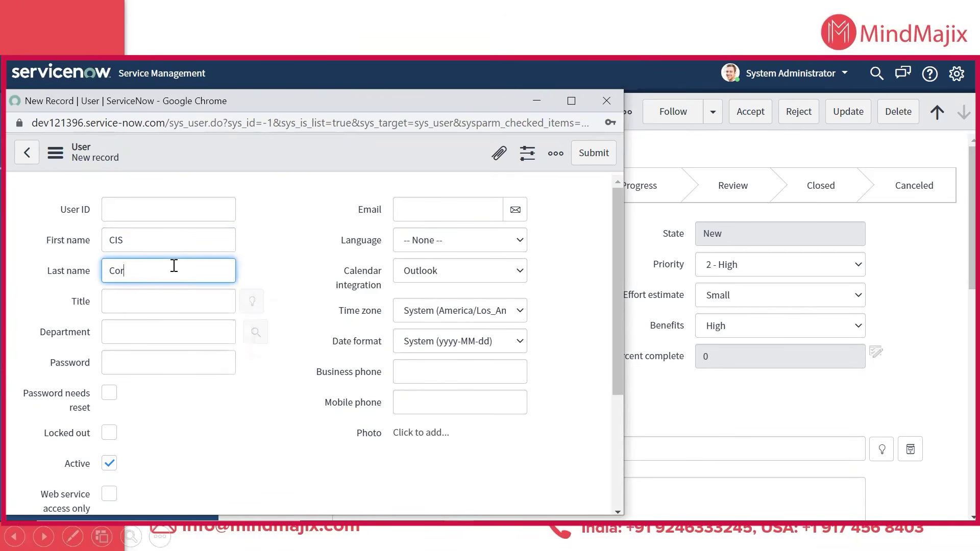
pyautogui.scroll(-4, 240, 271)
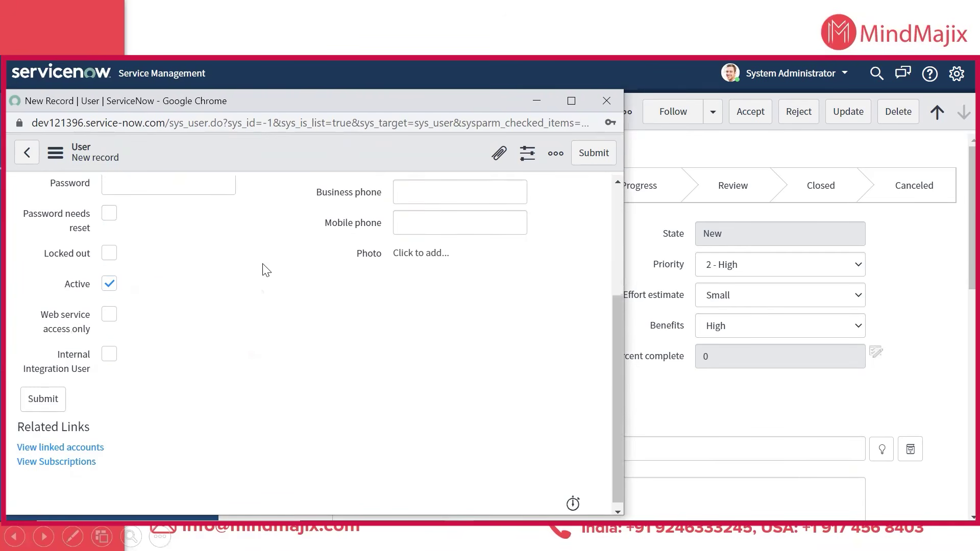
pyautogui.click(44, 395)
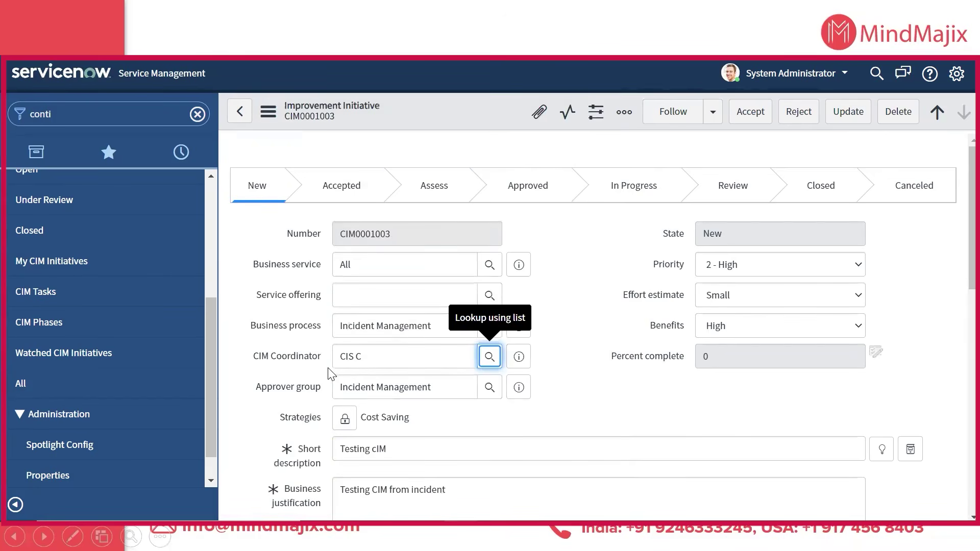
# Step: Accept the improvement initiative CIM0001003
pyautogui.click(591, 364)
pyautogui.rightClick(717, 219)
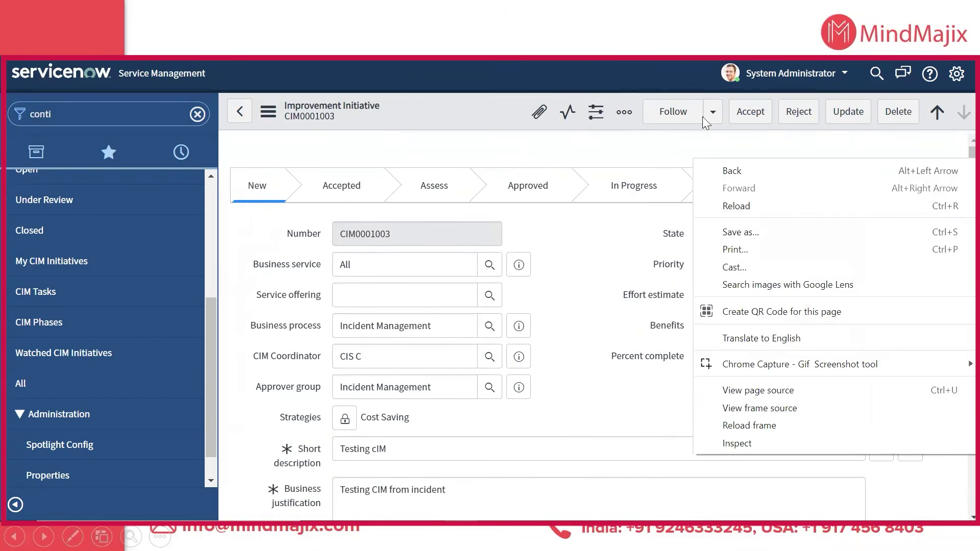
pyautogui.click(750, 117)
pyautogui.click(750, 113)
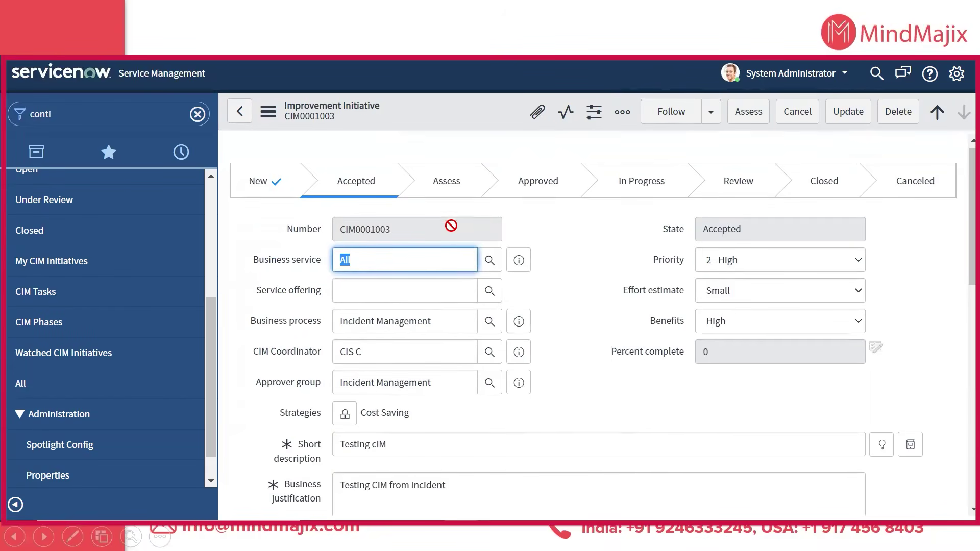
# Step: Set the expected outcomes to "New feature will be rolled out and will automate the process and benefit the business" and move the initiative to Assess
pyautogui.scroll(-15, 449, 219)
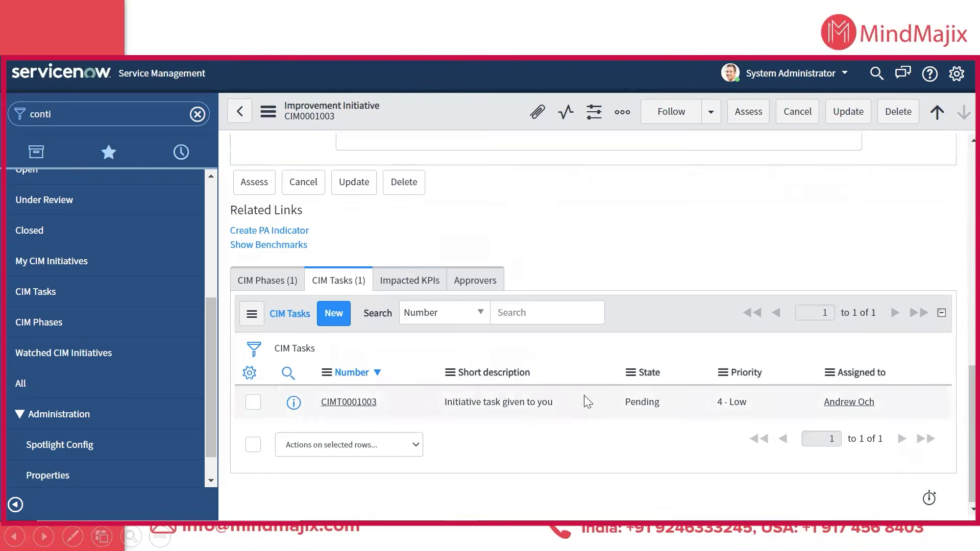
pyautogui.scroll(10, 603, 397)
pyautogui.scroll(1, 605, 398)
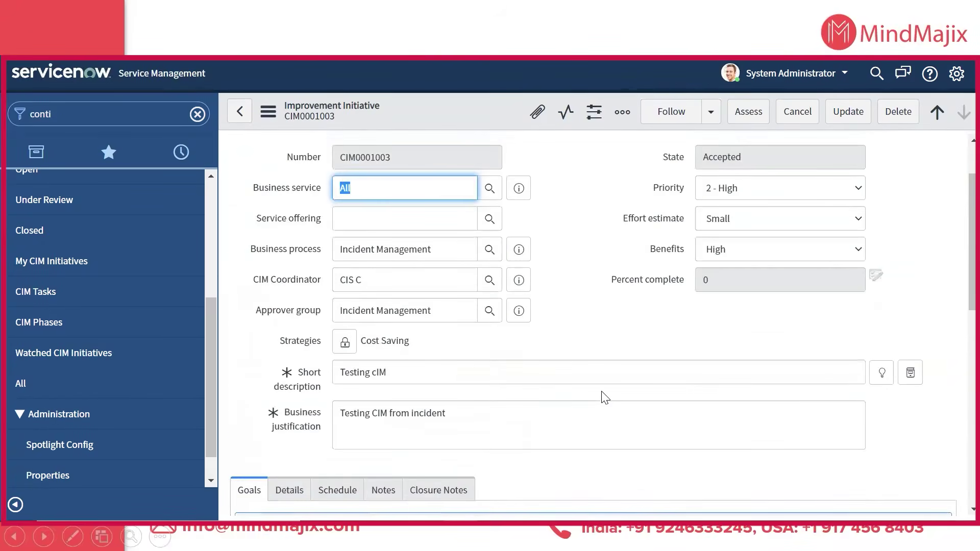
pyautogui.scroll(-5, 592, 395)
pyautogui.scroll(5, 588, 393)
pyautogui.scroll(2, 587, 393)
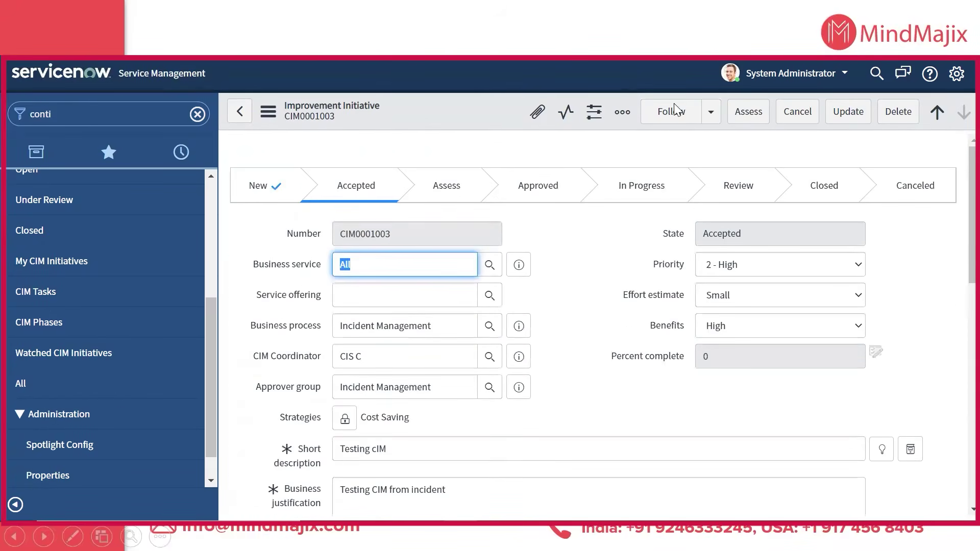
pyautogui.click(745, 121)
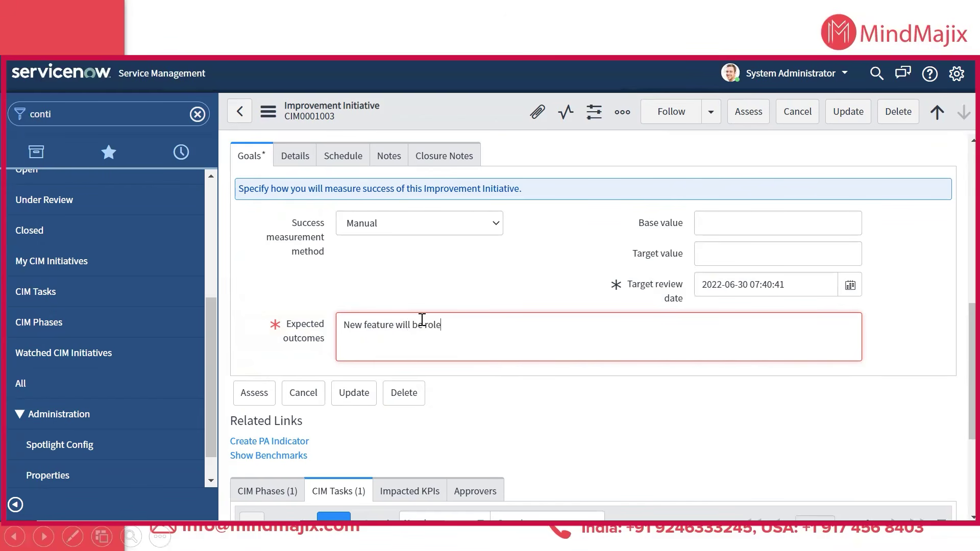
pyautogui.write('and')
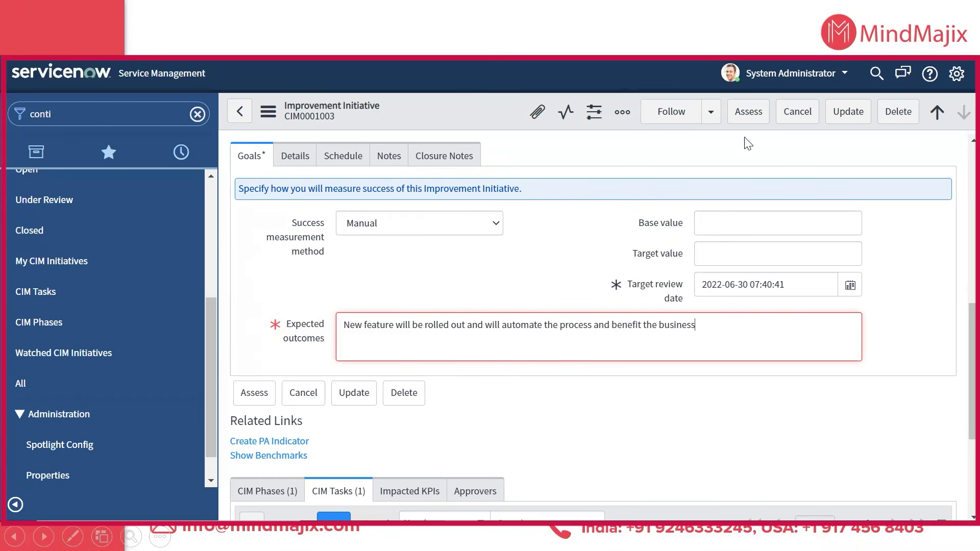
pyautogui.click(744, 111)
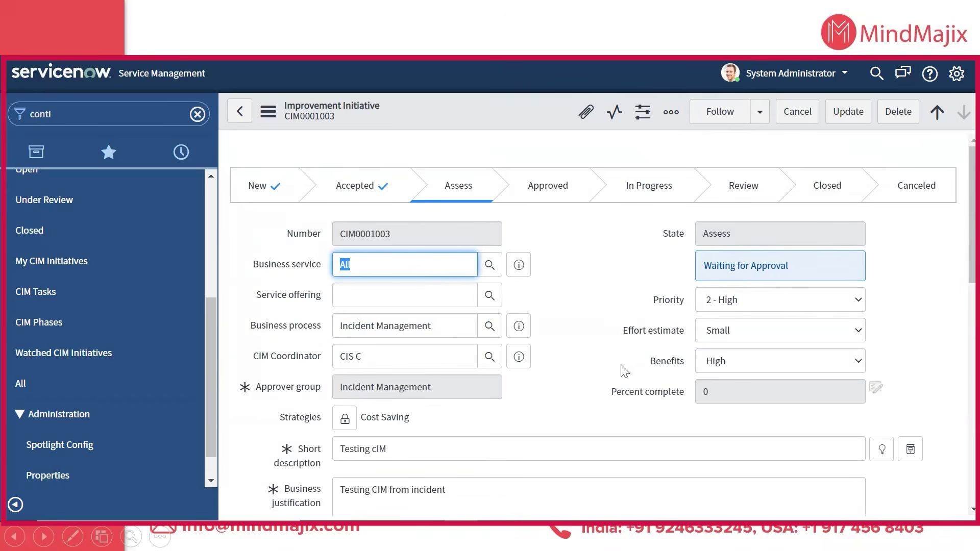
# Step: Examine the assessed initiative's state, CIM tasks, goals and approvers
pyautogui.scroll(-3, 619, 362)
pyautogui.scroll(-10, 618, 362)
pyautogui.scroll(-2, 615, 355)
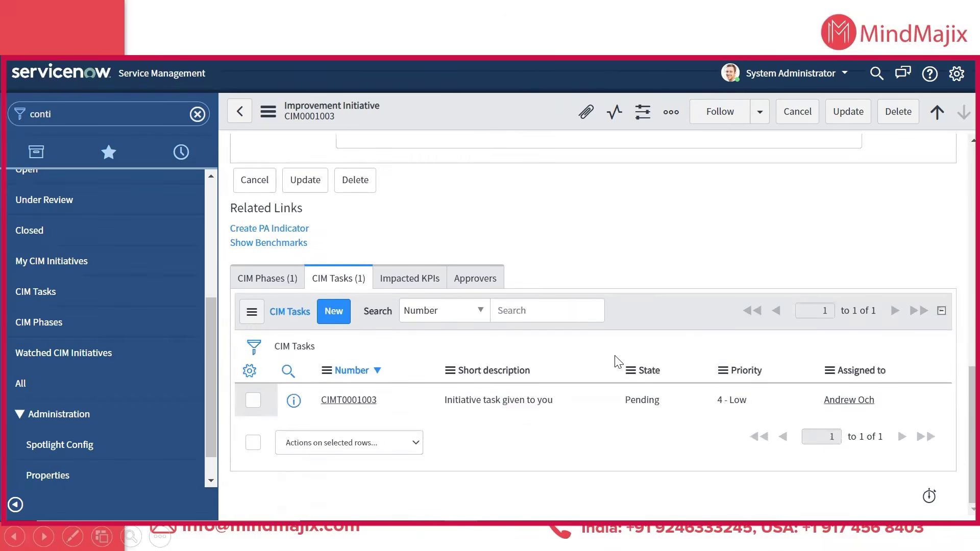
pyautogui.scroll(6, 614, 355)
pyautogui.scroll(-1, 615, 356)
pyautogui.scroll(-5, 614, 355)
pyautogui.scroll(11, 615, 355)
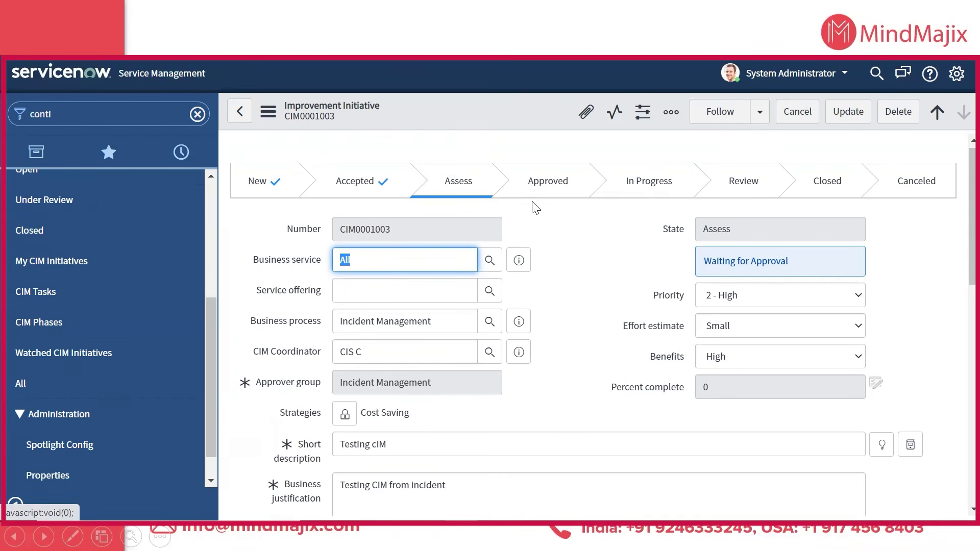
pyautogui.scroll(-5, 534, 207)
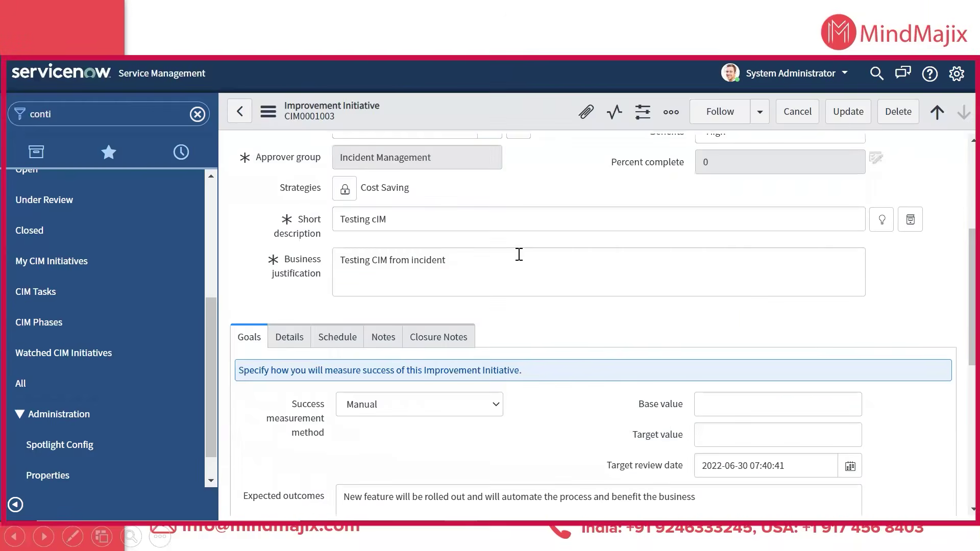
pyautogui.scroll(-10, 519, 254)
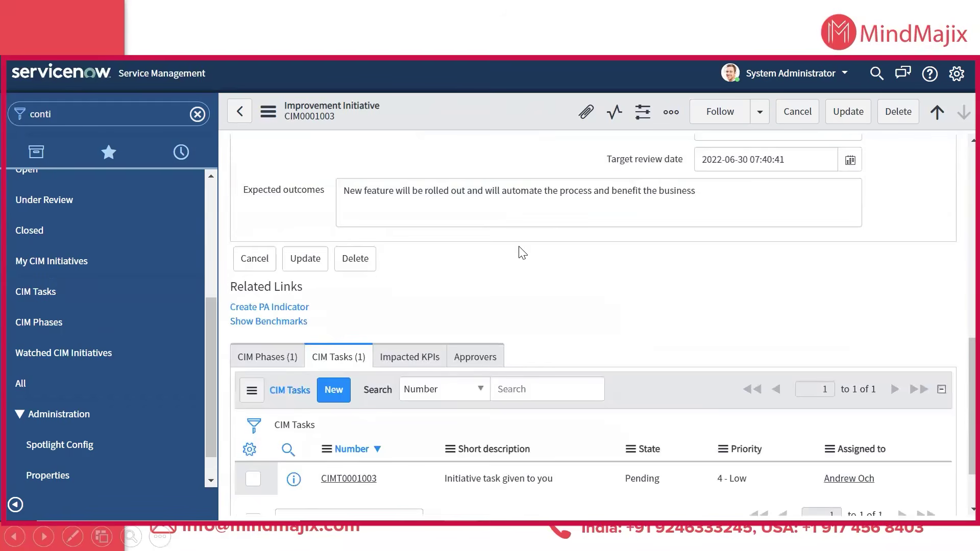
pyautogui.click(495, 270)
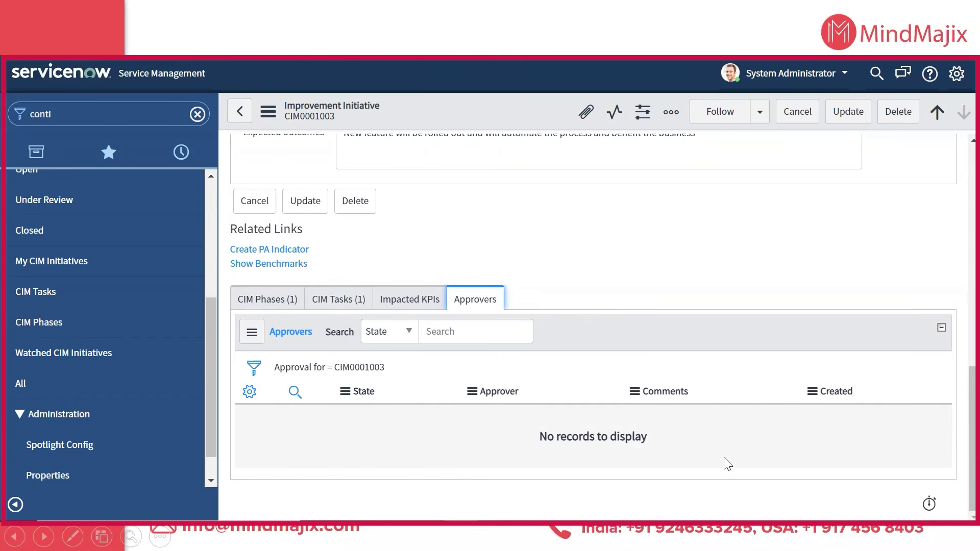
pyautogui.scroll(5, 728, 462)
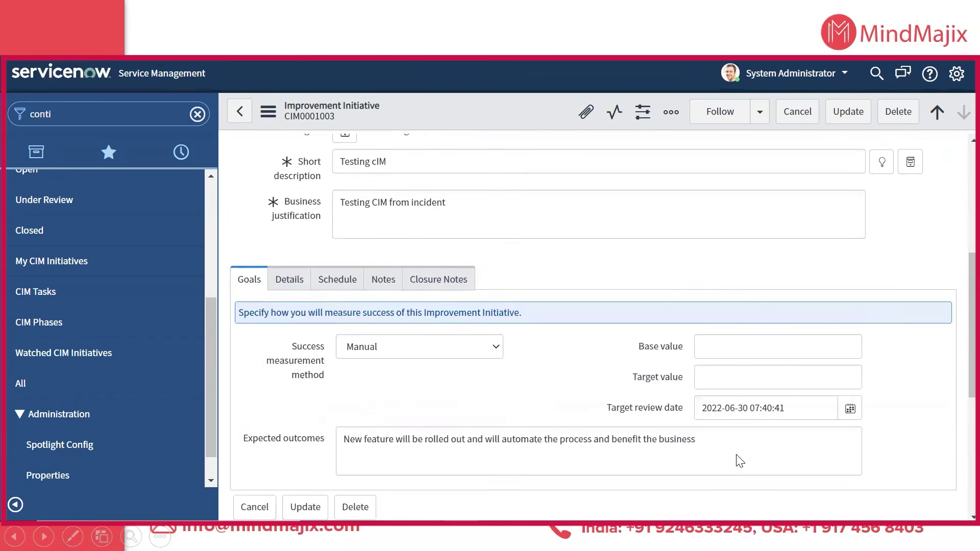
pyautogui.scroll(-5, 544, 433)
pyautogui.scroll(10, 592, 412)
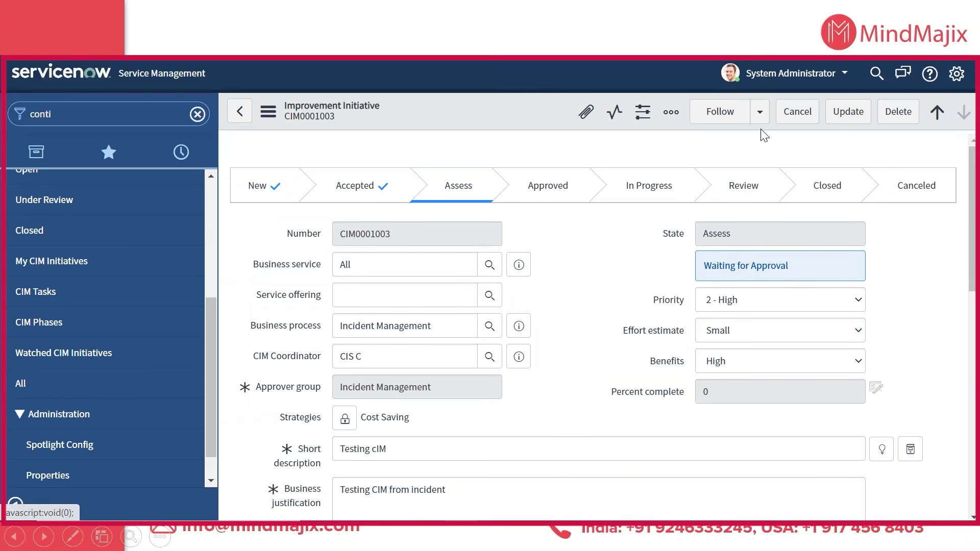
# Step: Cancel the improvement initiative CIM0001003, recording "Not needed" in the work notes
pyautogui.click(791, 116)
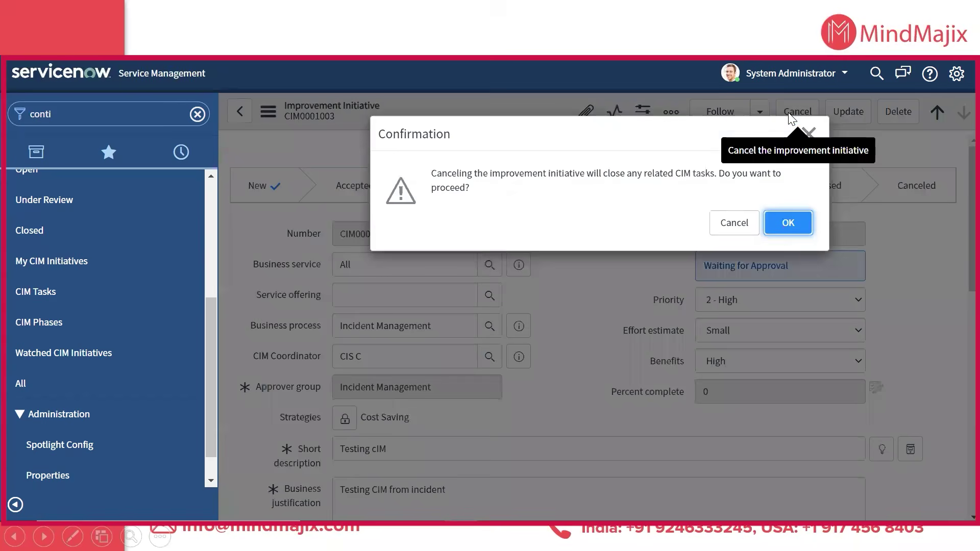
pyautogui.click(793, 228)
pyautogui.scroll(-8, 794, 234)
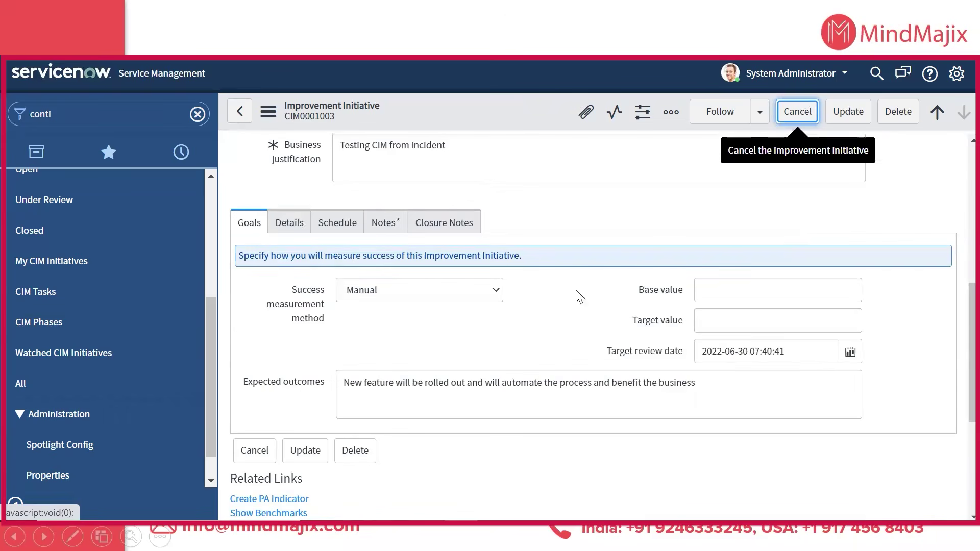
pyautogui.click(381, 227)
pyautogui.click(412, 282)
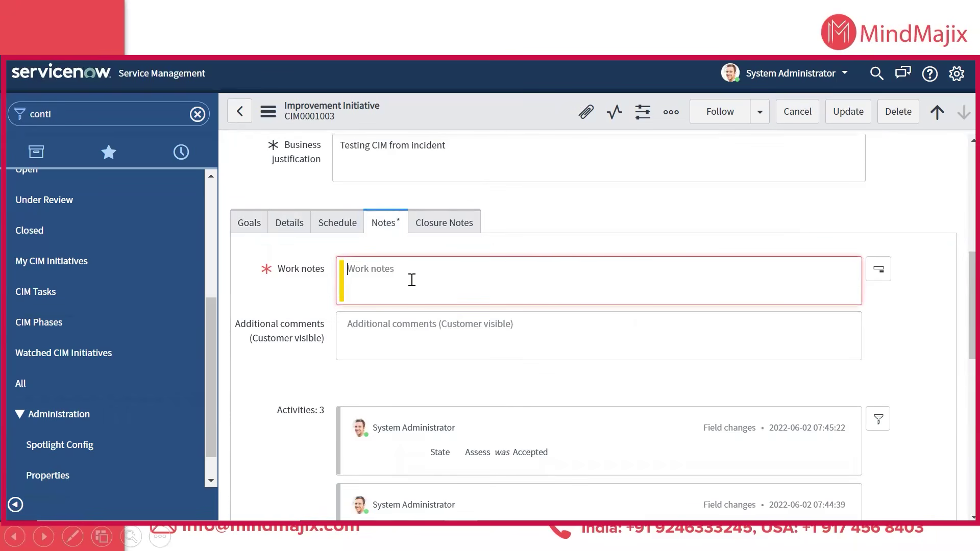
pyautogui.write('Not needed')
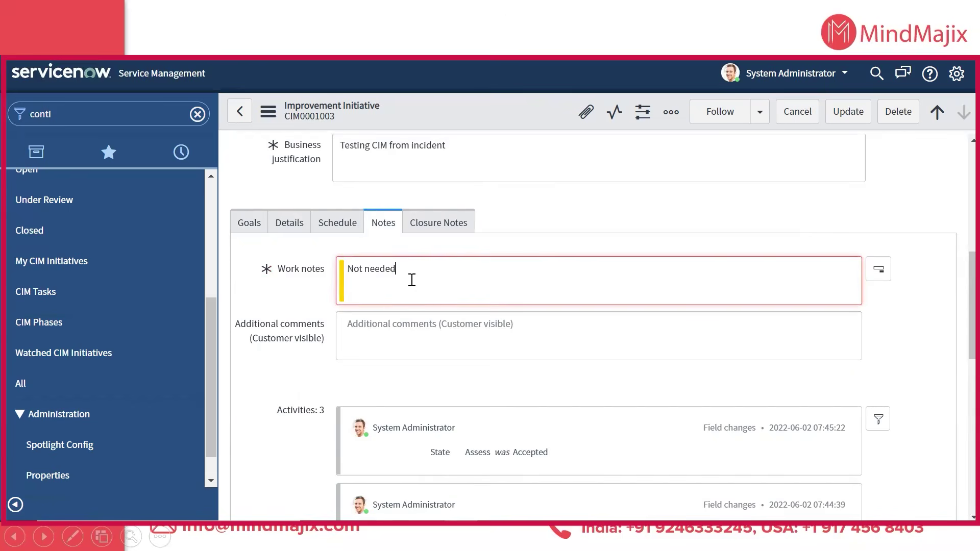
pyautogui.click(848, 111)
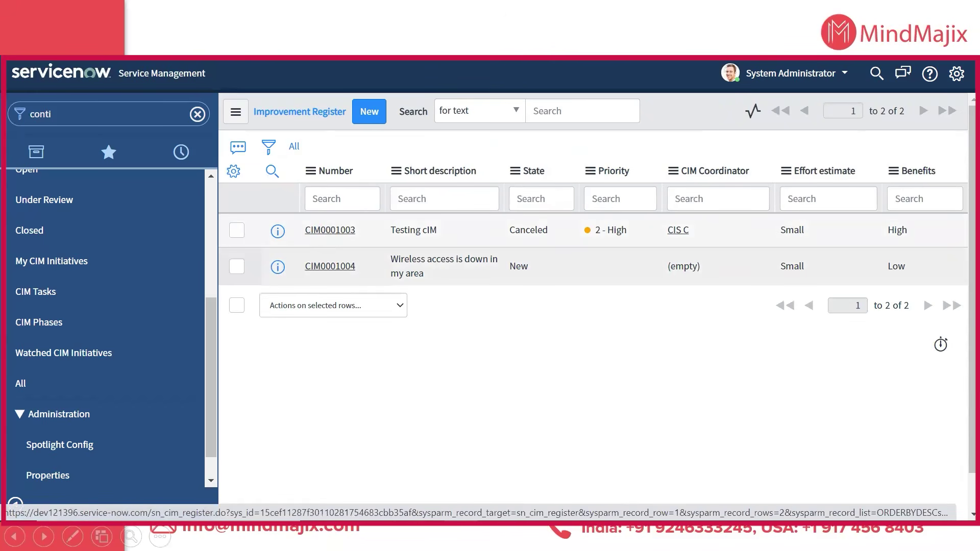
# Step: Find the Users list and open the role assignment editor for the second listed user
pyautogui.hotkey('alt', 'Tab')
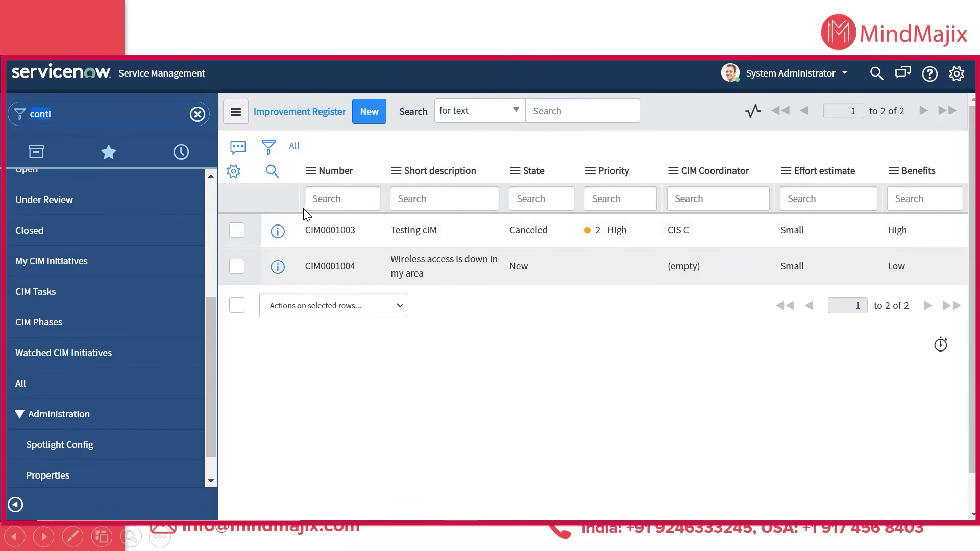
pyautogui.write('users')
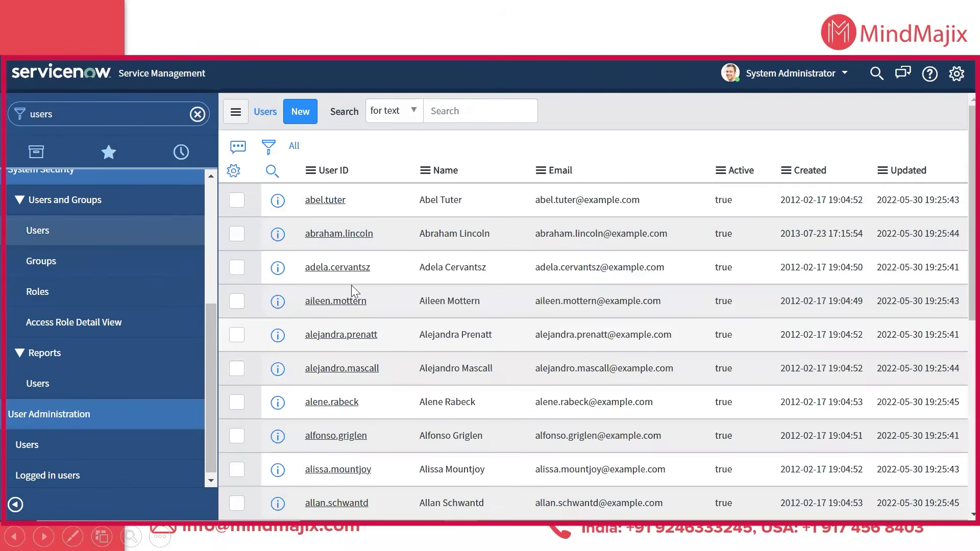
pyautogui.click(361, 280)
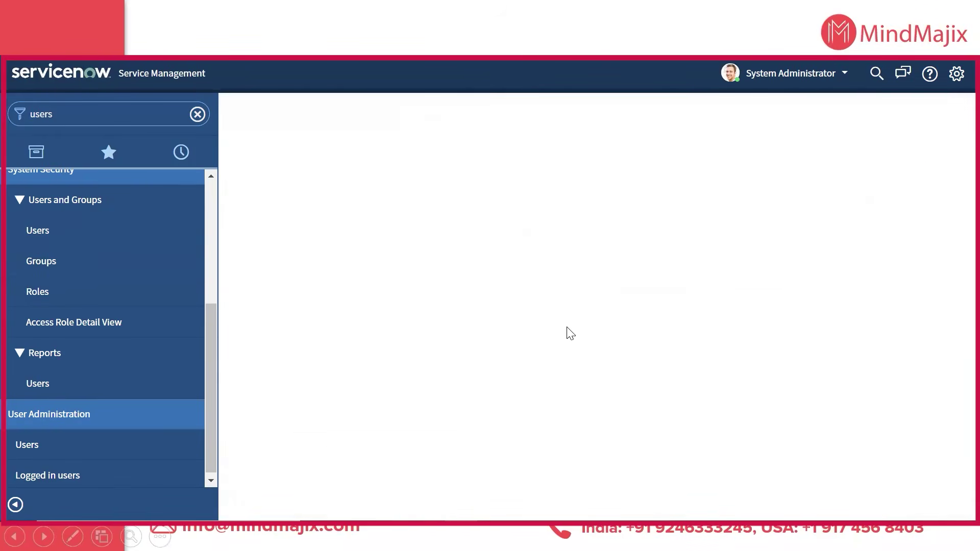
pyautogui.scroll(-6, 465, 347)
pyautogui.click(335, 332)
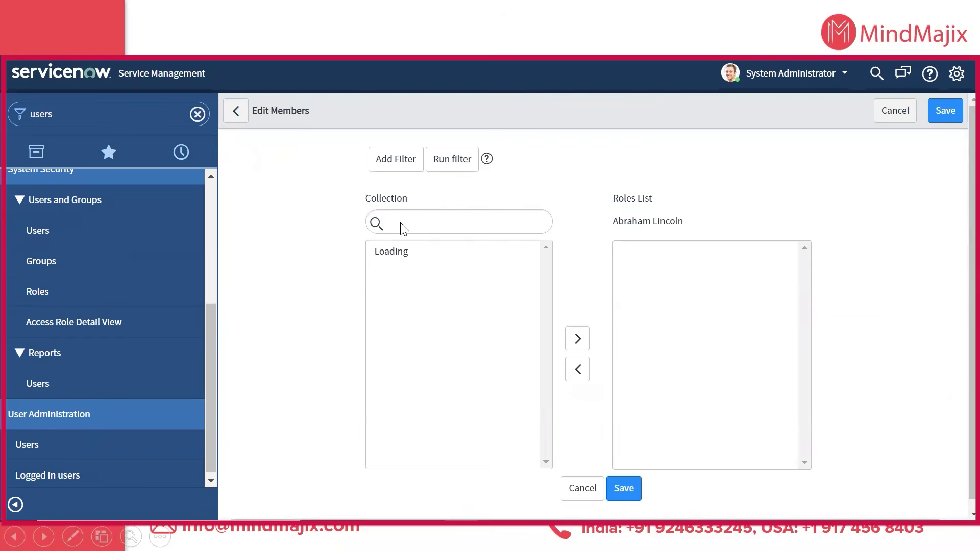
# Step: Find roles matching "*impr" and assign sn_cim.improvement_manager, sn_cim.improvement_requester and sn_cim.improvement_coordinator to the user, saving the change
pyautogui.click(402, 299)
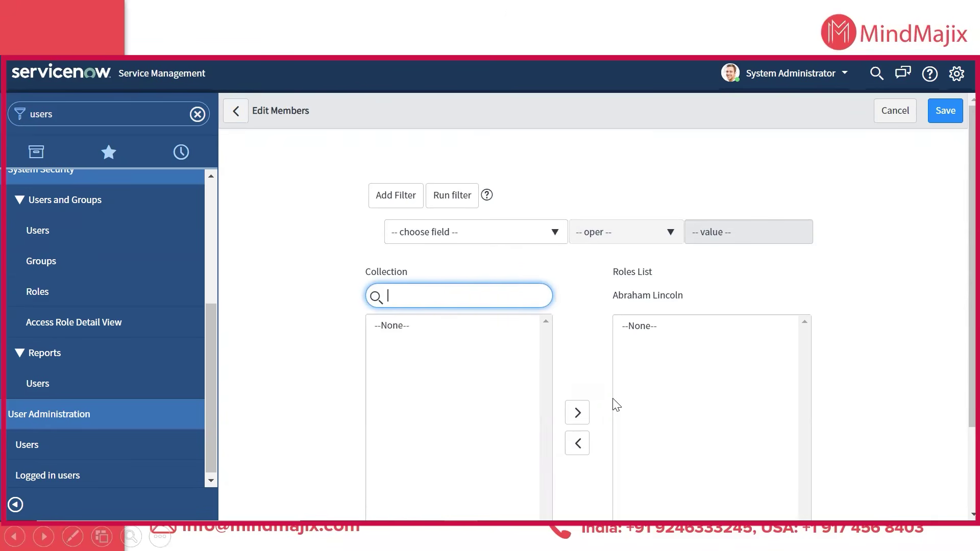
pyautogui.write('*impr')
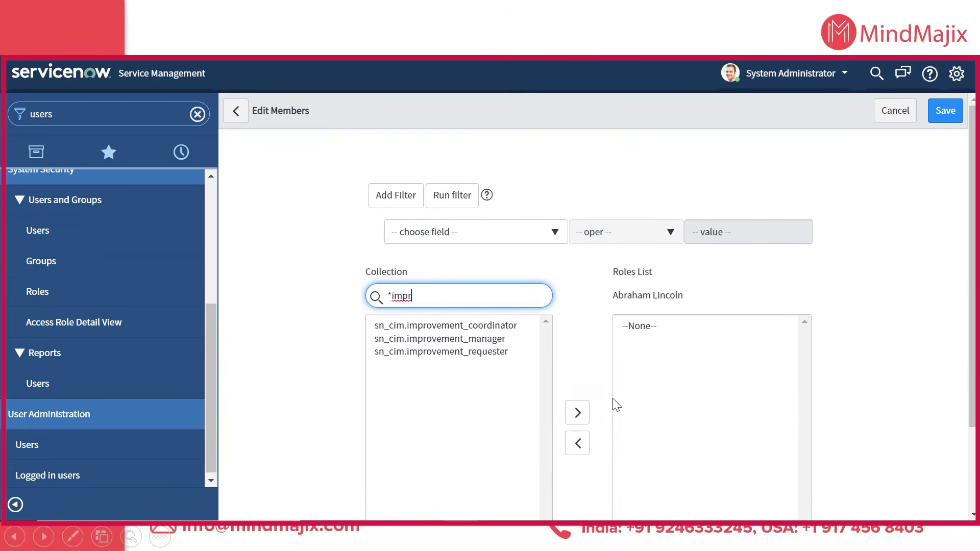
pyautogui.doubleClick(482, 339)
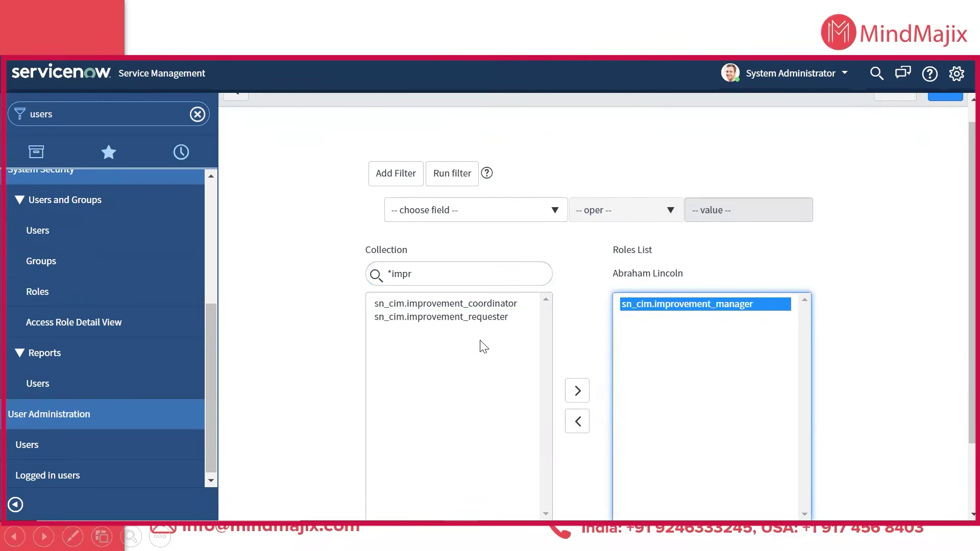
pyautogui.scroll(1, 720, 354)
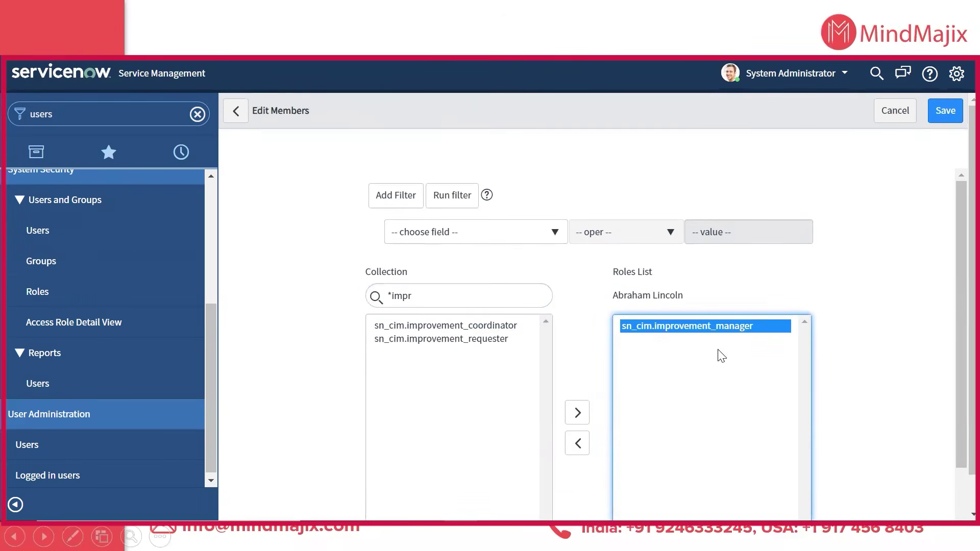
pyautogui.doubleClick(506, 341)
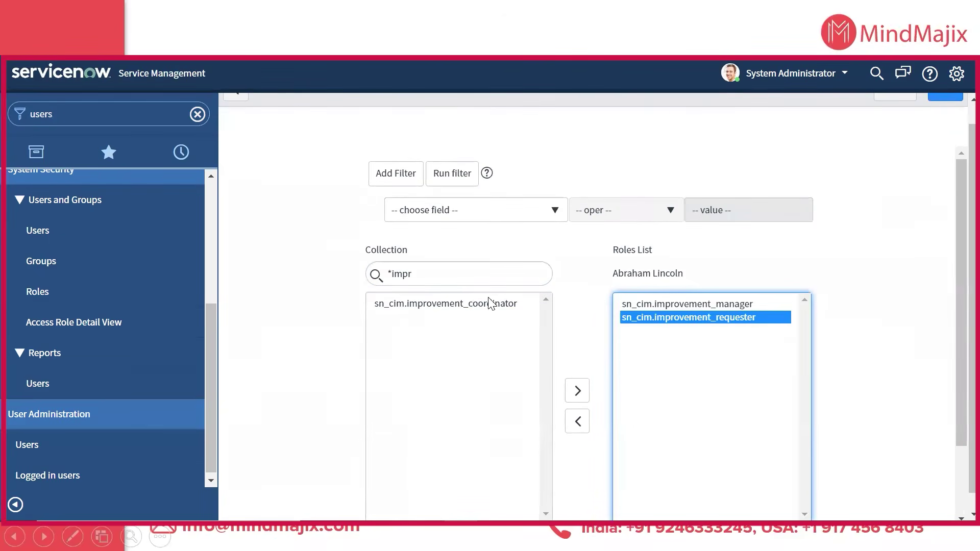
pyautogui.doubleClick(490, 303)
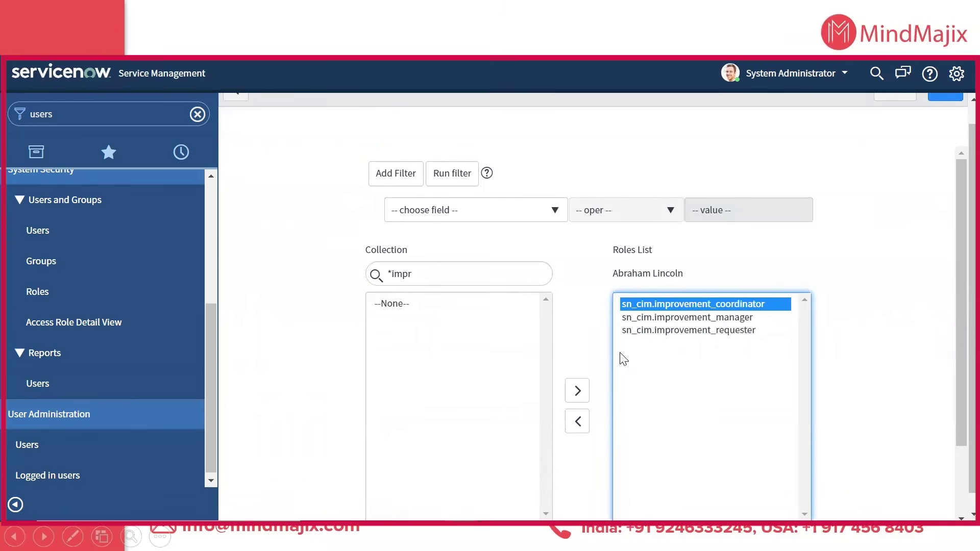
pyautogui.scroll(1, 864, 353)
pyautogui.rightClick(876, 352)
pyautogui.click(947, 116)
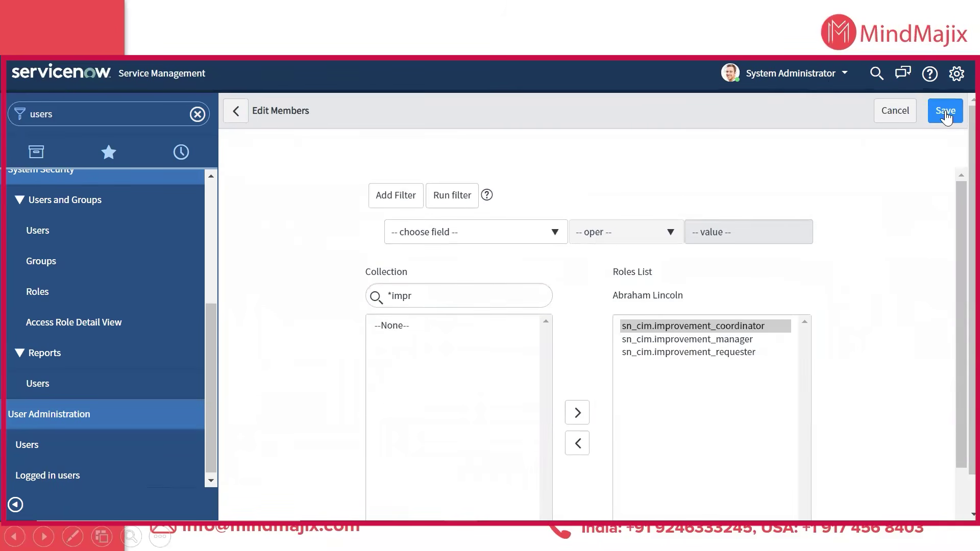
pyautogui.click(946, 113)
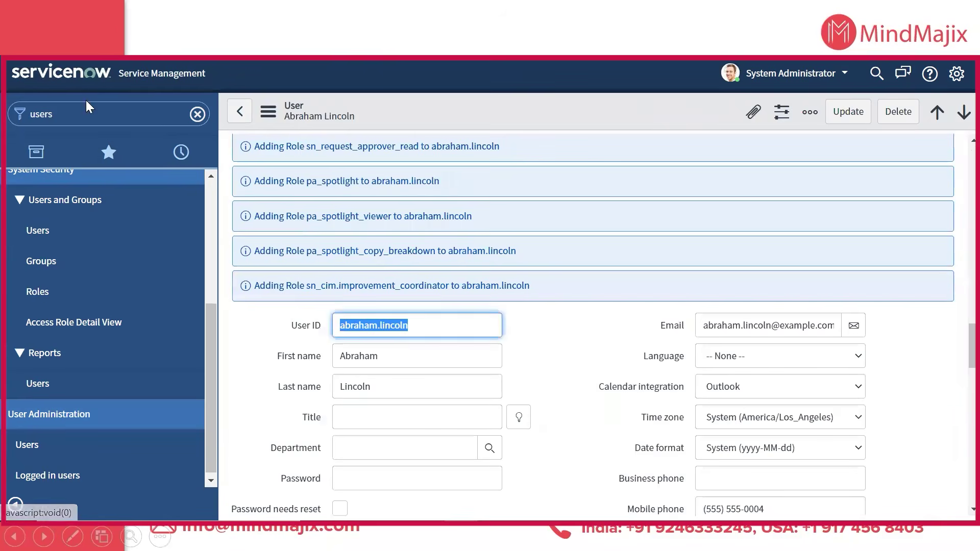
# Step: Open improvement initiative CIM0001004 from the list of all continual improvement initiatives
pyautogui.click(82, 113)
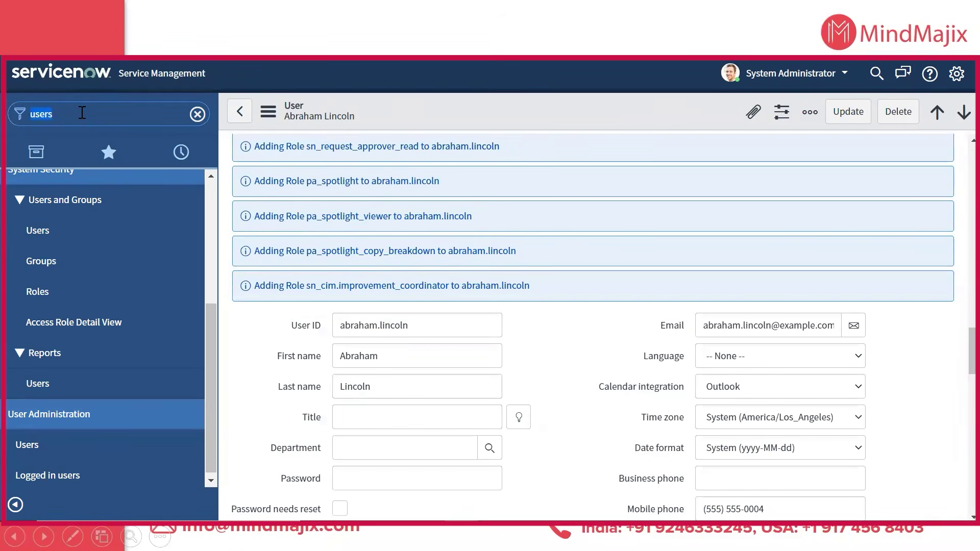
pyautogui.write('conti')
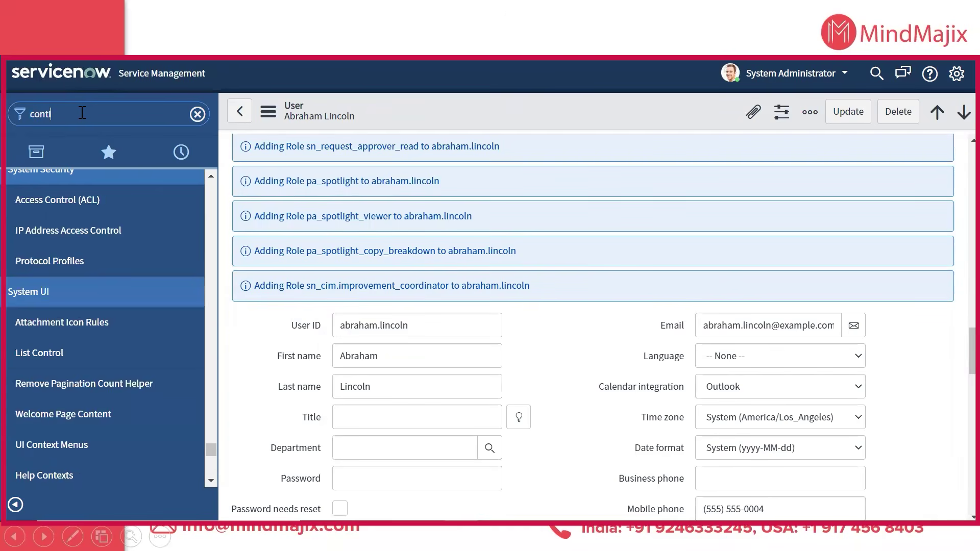
pyautogui.scroll(4, 40, 350)
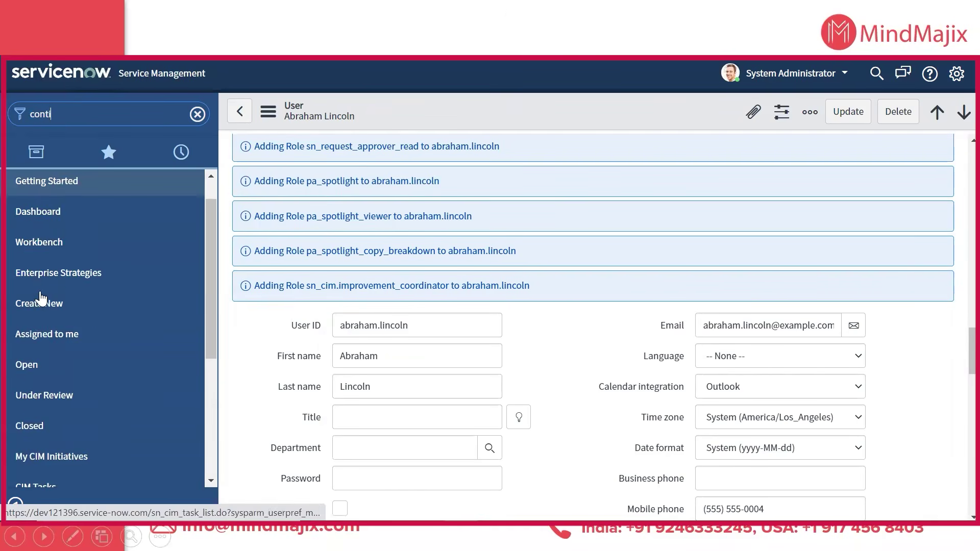
pyautogui.scroll(-2, 37, 363)
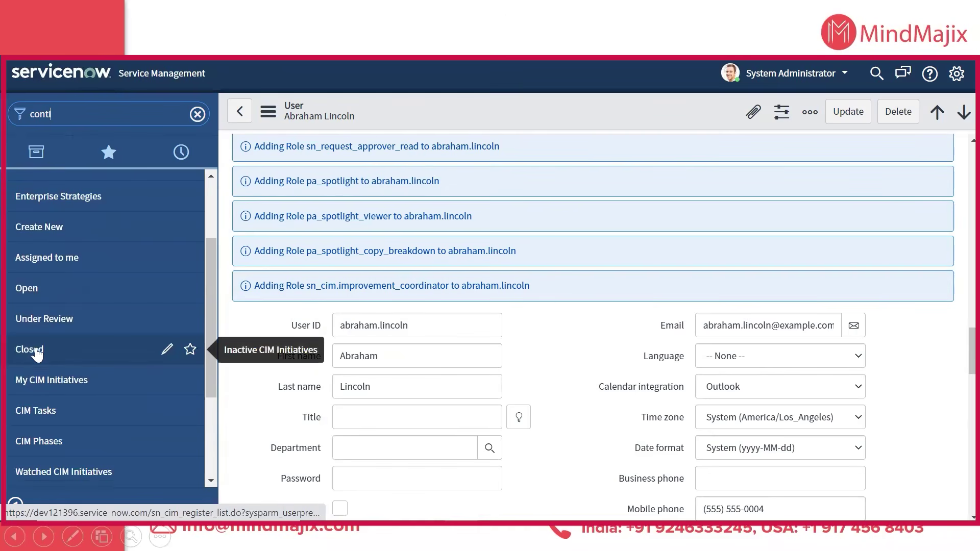
pyautogui.scroll(4, 36, 367)
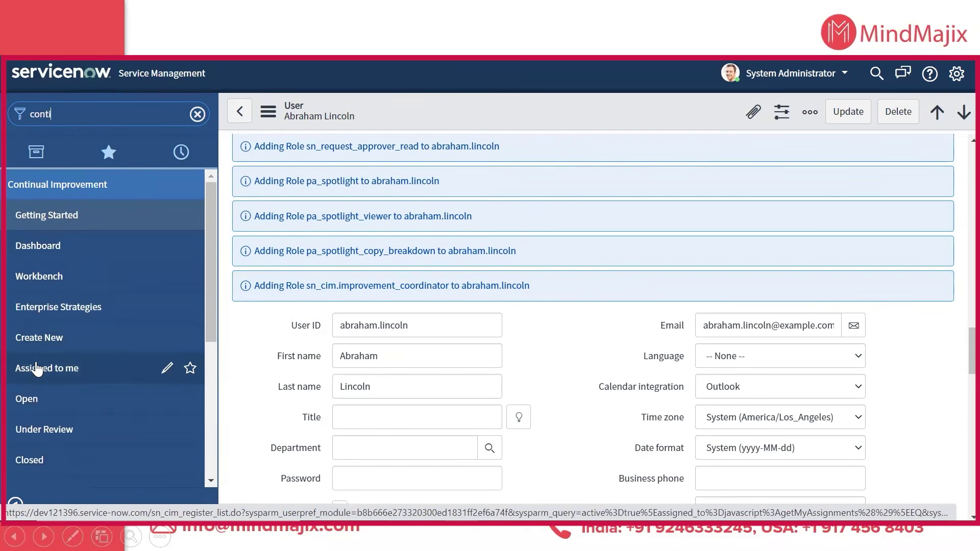
pyautogui.scroll(-3, 36, 386)
pyautogui.scroll(-3, 37, 381)
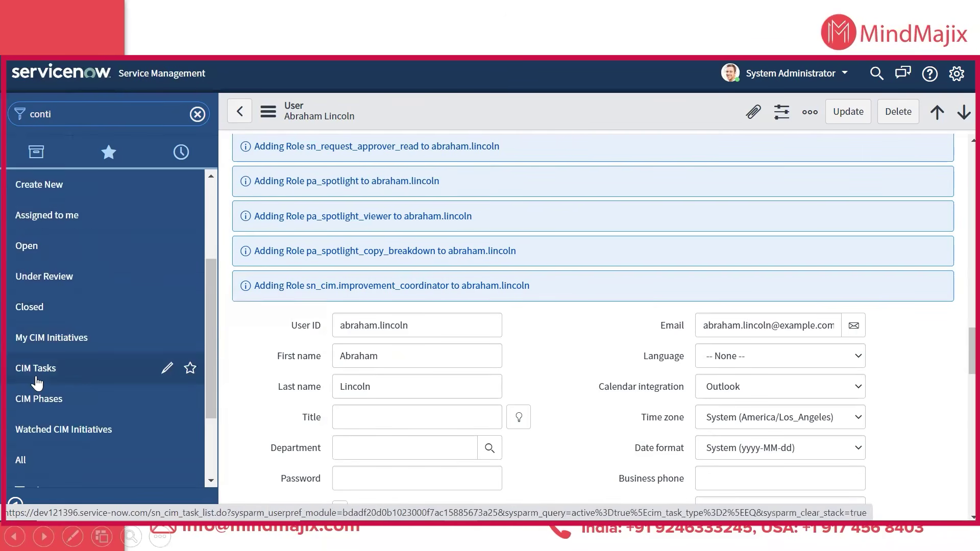
pyautogui.click(25, 459)
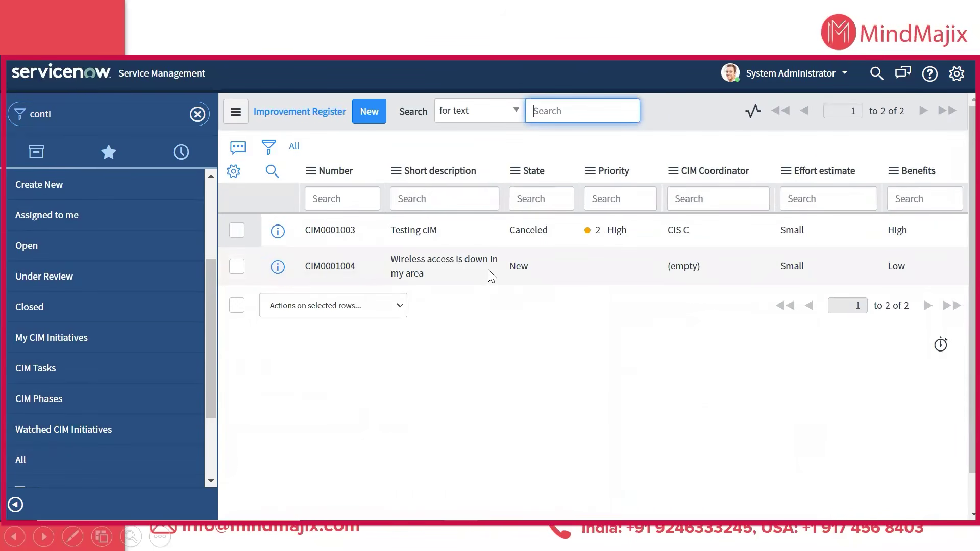
pyautogui.click(329, 269)
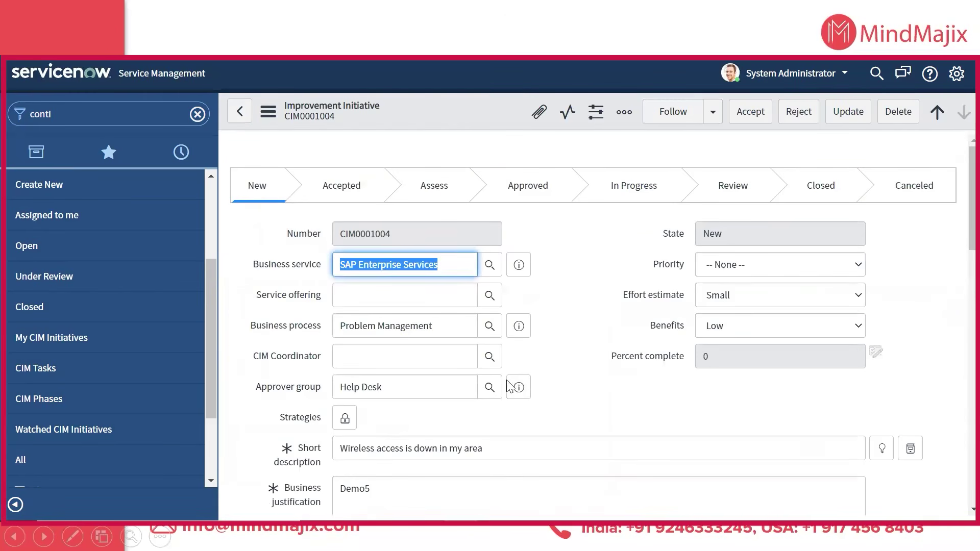
# Step: Assign the user holding the improvement coordinator role as CIM Coordinator of CIM0001004 and try to accept the initiative
pyautogui.click(488, 359)
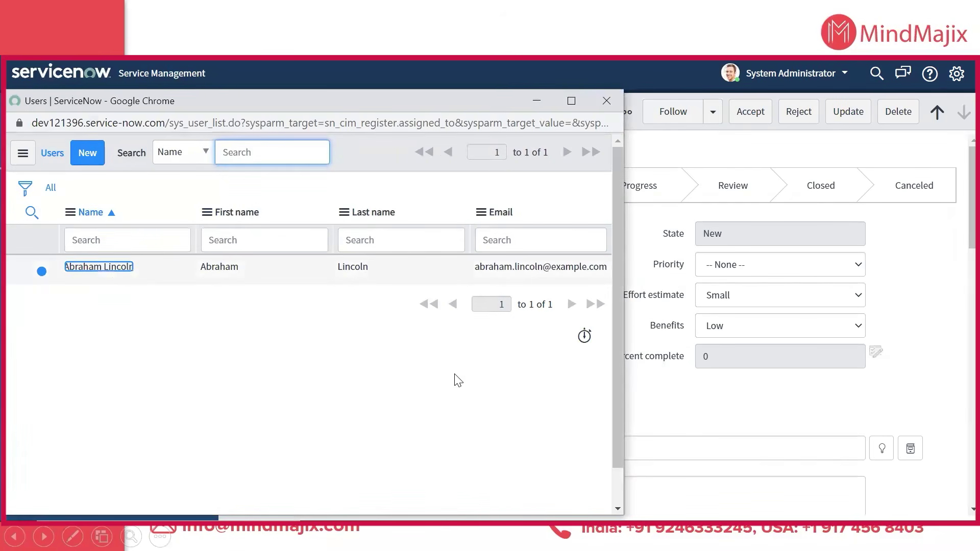
pyautogui.press('Return')
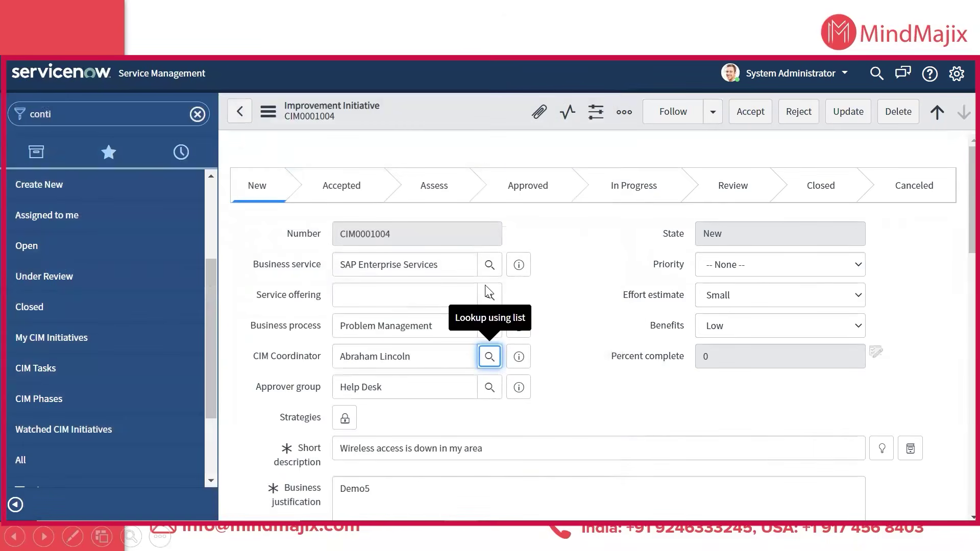
pyautogui.scroll(-10, 489, 292)
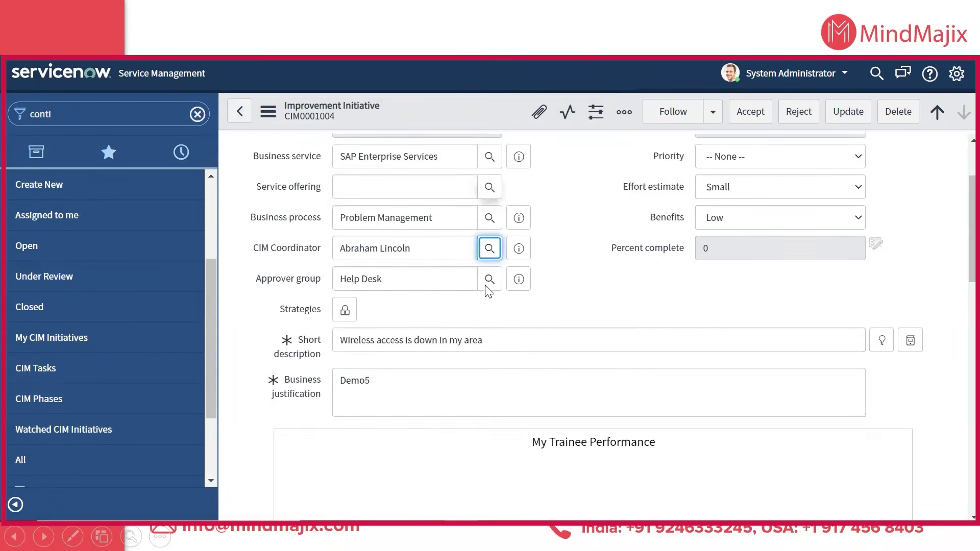
pyautogui.scroll(-4, 562, 393)
pyautogui.scroll(12, 617, 408)
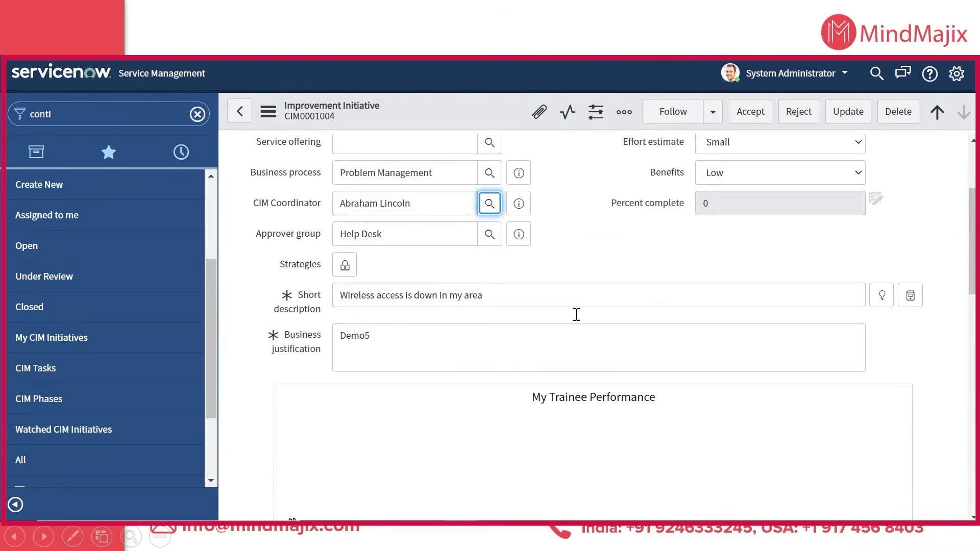
pyautogui.scroll(-4, 570, 353)
pyautogui.scroll(5, 568, 353)
pyautogui.scroll(-4, 519, 424)
pyautogui.scroll(1, 551, 385)
pyautogui.scroll(5, 572, 372)
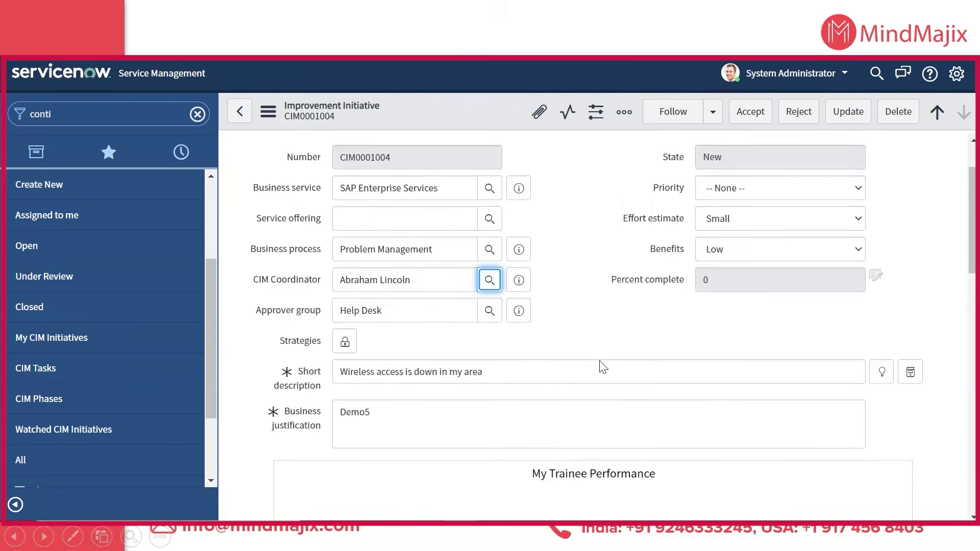
pyautogui.click(756, 112)
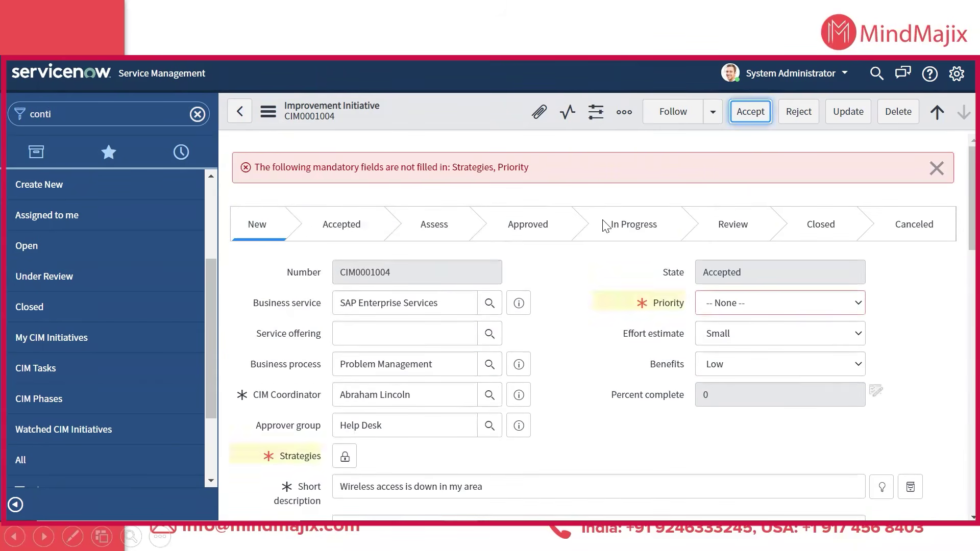
# Step: Add Agile Supply Chain to the initiative's mandatory strategies
pyautogui.scroll(-5, 571, 234)
pyautogui.scroll(3, 574, 237)
pyautogui.scroll(2, 575, 238)
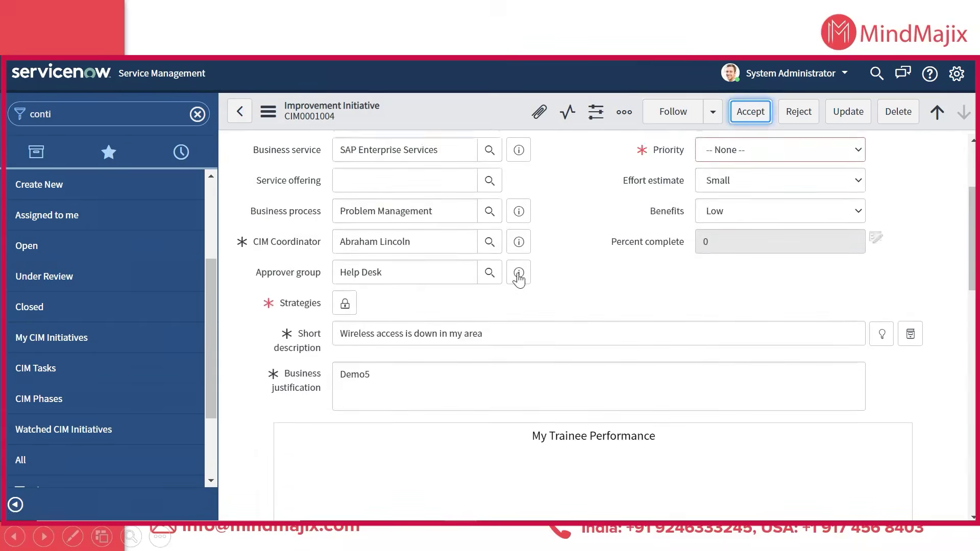
pyautogui.click(343, 303)
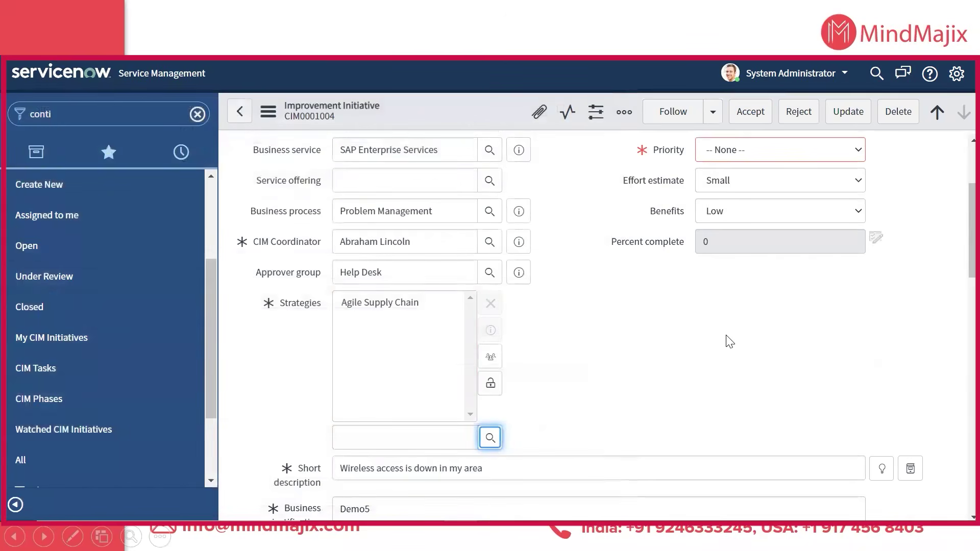
# Step: Set the initiative's priority to 2 - High and its benefits to High
pyautogui.click(726, 350)
pyautogui.scroll(1, 638, 342)
pyautogui.scroll(1, 634, 341)
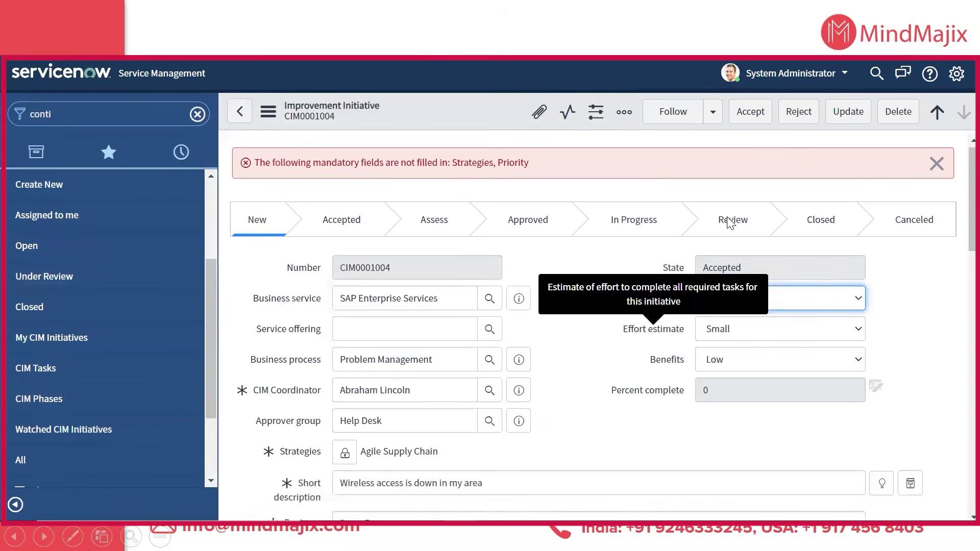
pyautogui.scroll(-2, 717, 268)
pyautogui.click(717, 211)
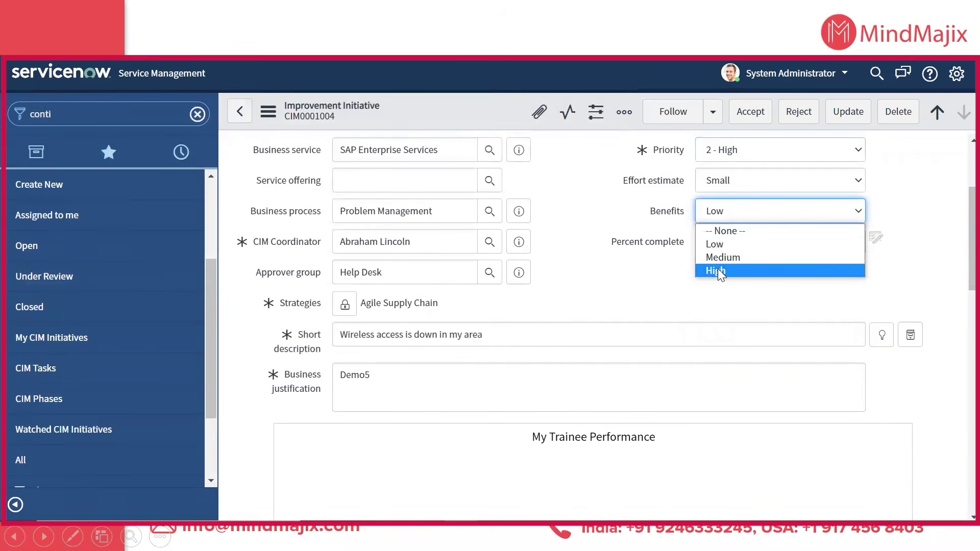
pyautogui.click(704, 269)
# Step: Accept the improvement initiative CIM0001004
pyautogui.scroll(-5, 622, 226)
pyautogui.scroll(-10, 624, 226)
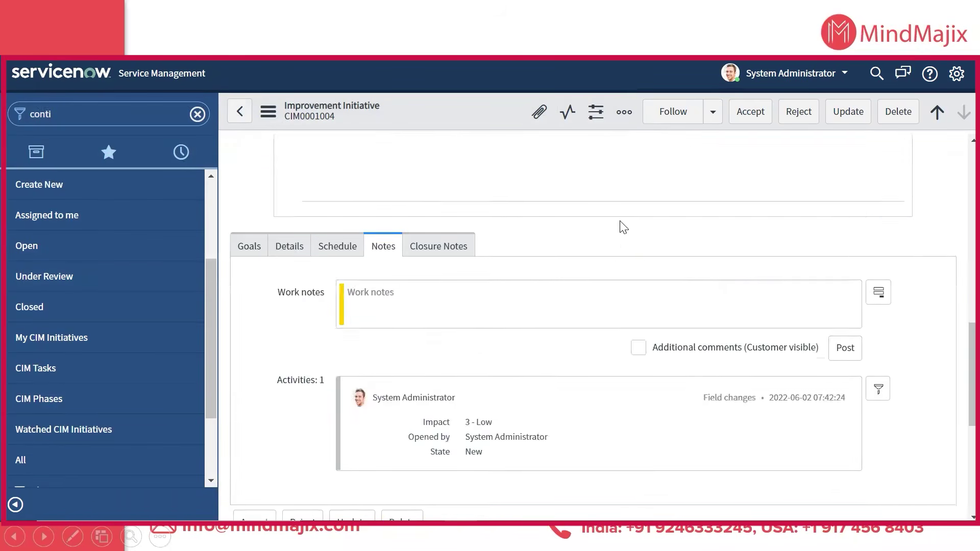
pyautogui.click(751, 114)
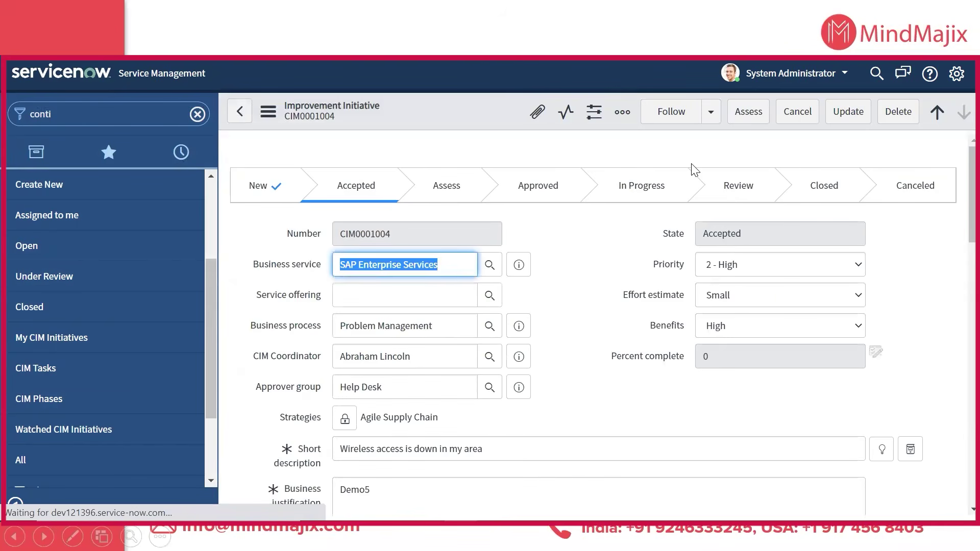
# Step: Post "Demo" as a work note on the accepted initiative and try to move it to Assess
pyautogui.scroll(-8, 605, 276)
pyautogui.scroll(-2, 605, 276)
pyautogui.scroll(3, 486, 381)
pyautogui.scroll(-3, 486, 382)
pyautogui.click(485, 381)
pyautogui.write('Demo')
pyautogui.click(843, 439)
pyautogui.click(748, 112)
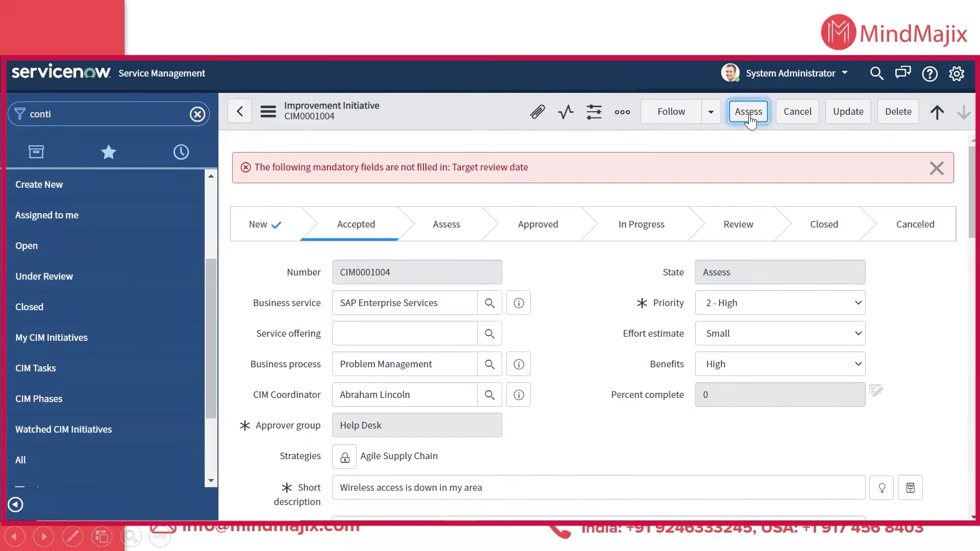
pyautogui.scroll(-10, 537, 289)
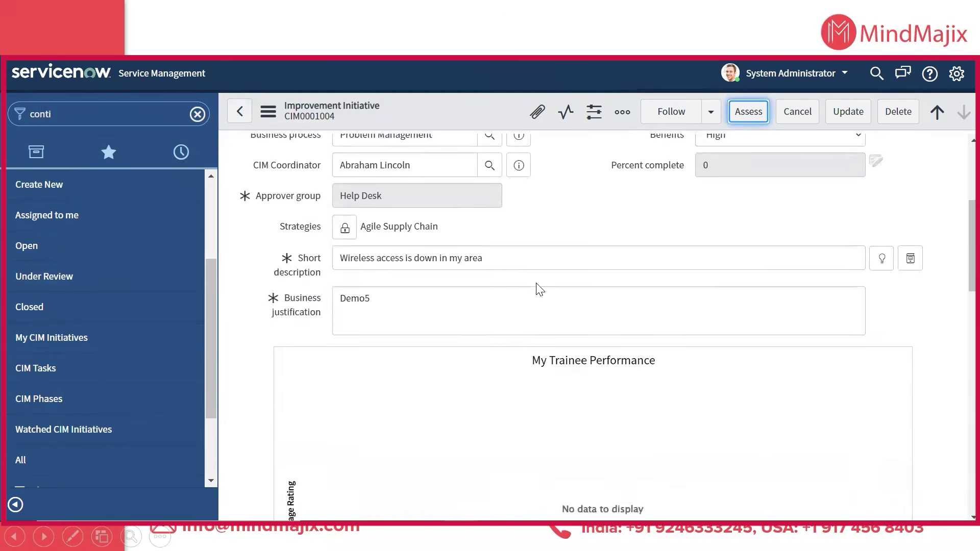
pyautogui.scroll(-2, 240, 226)
pyautogui.scroll(4, 582, 372)
pyautogui.click(850, 352)
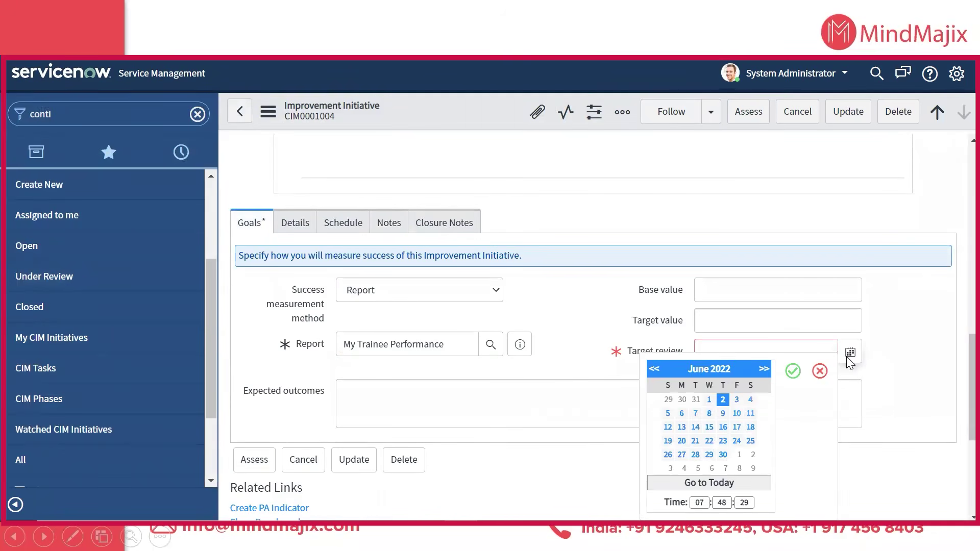
pyautogui.click(723, 454)
pyautogui.click(792, 371)
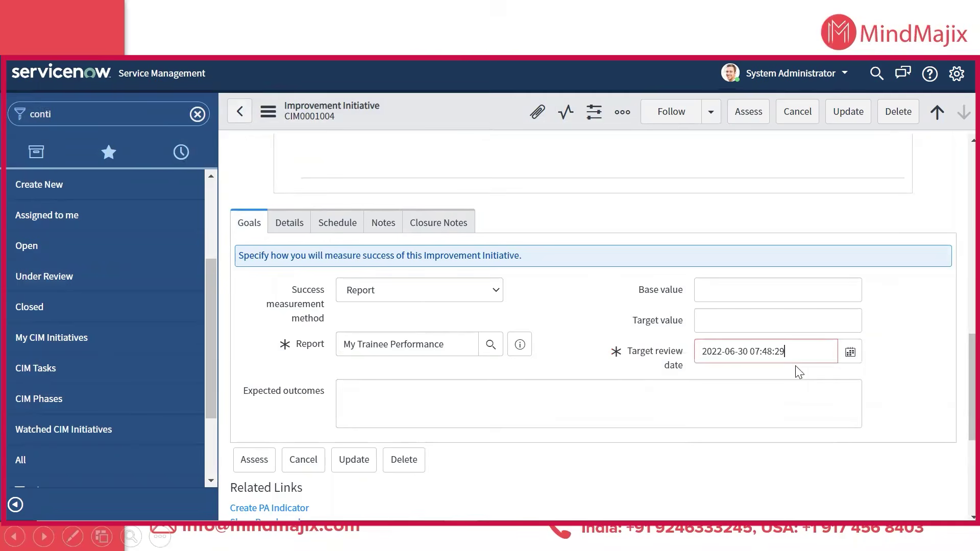
pyautogui.click(746, 113)
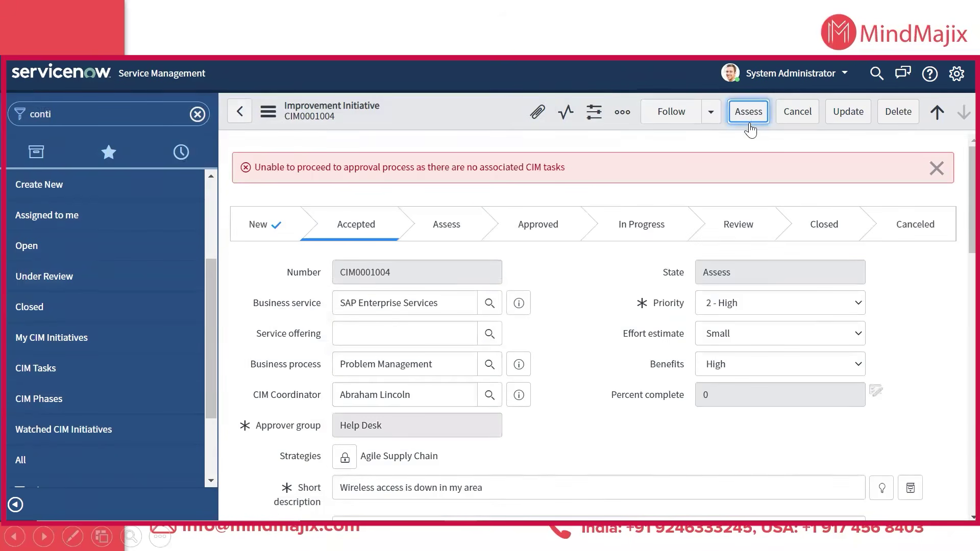
# Step: Create a CIM task for initiative CIM0001004 with the short description "Test"
pyautogui.scroll(-15, 658, 202)
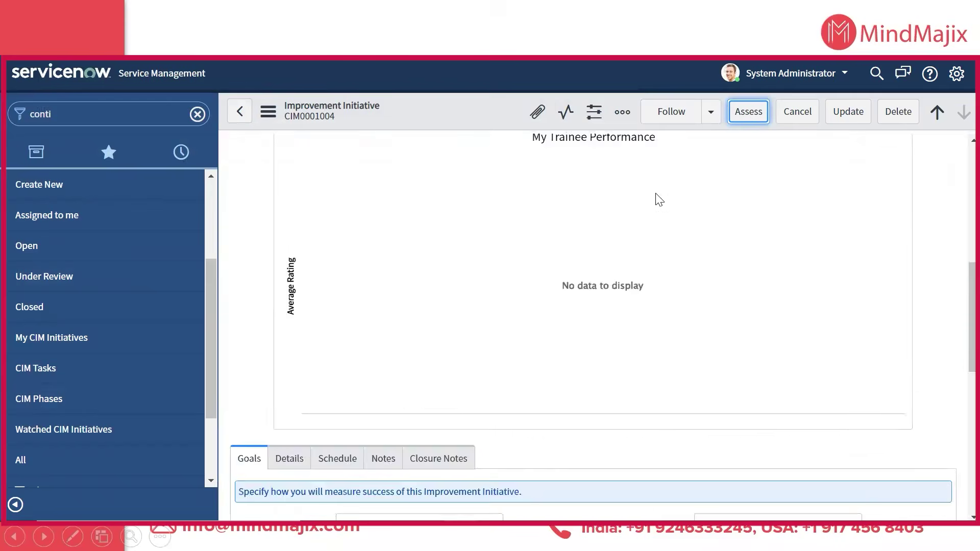
pyautogui.click(325, 316)
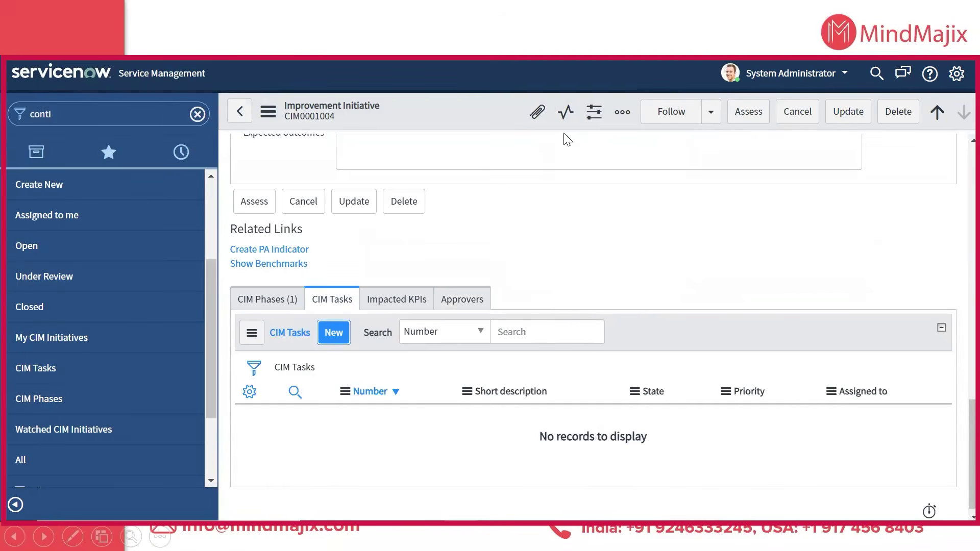
pyautogui.press('Escape')
pyautogui.rightClick(499, 109)
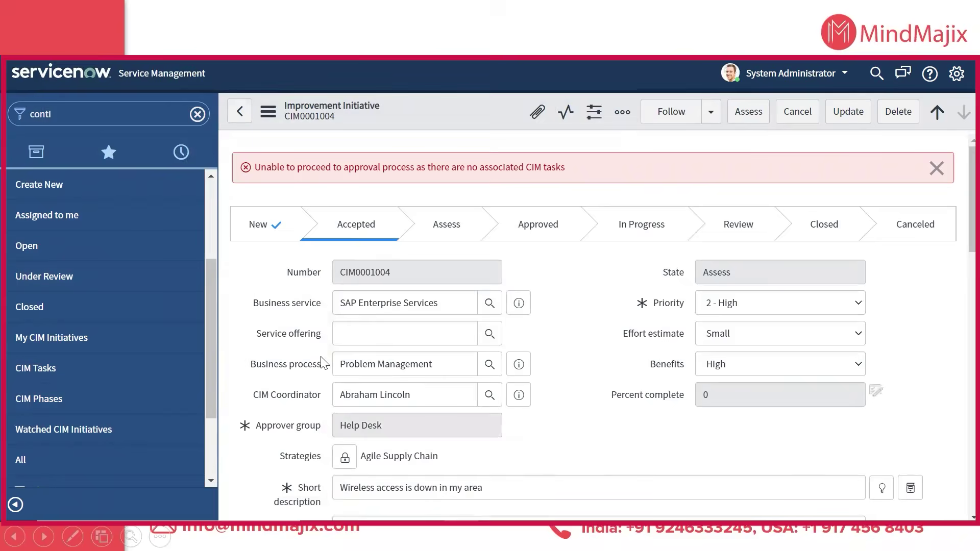
pyautogui.scroll(-10, 404, 336)
pyautogui.scroll(-6, 386, 349)
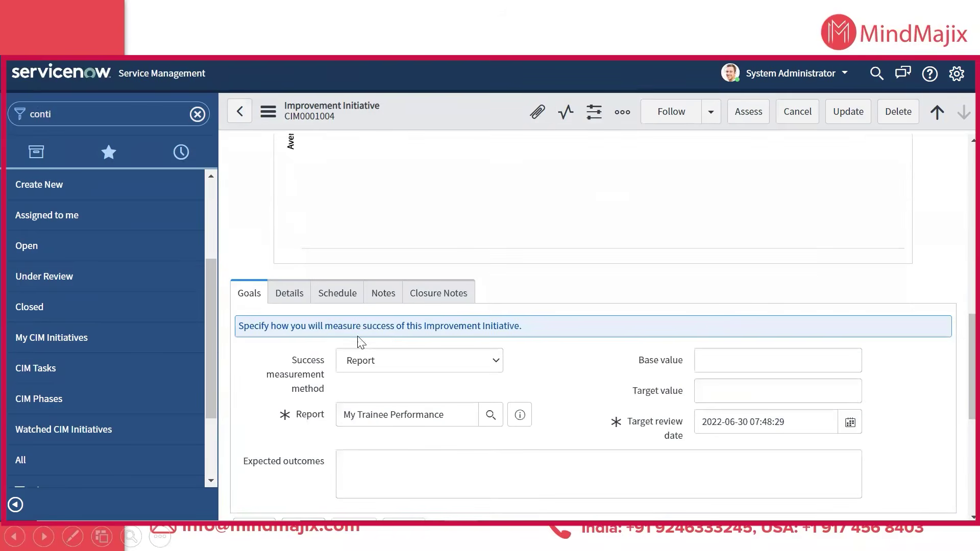
pyautogui.scroll(-3, 329, 338)
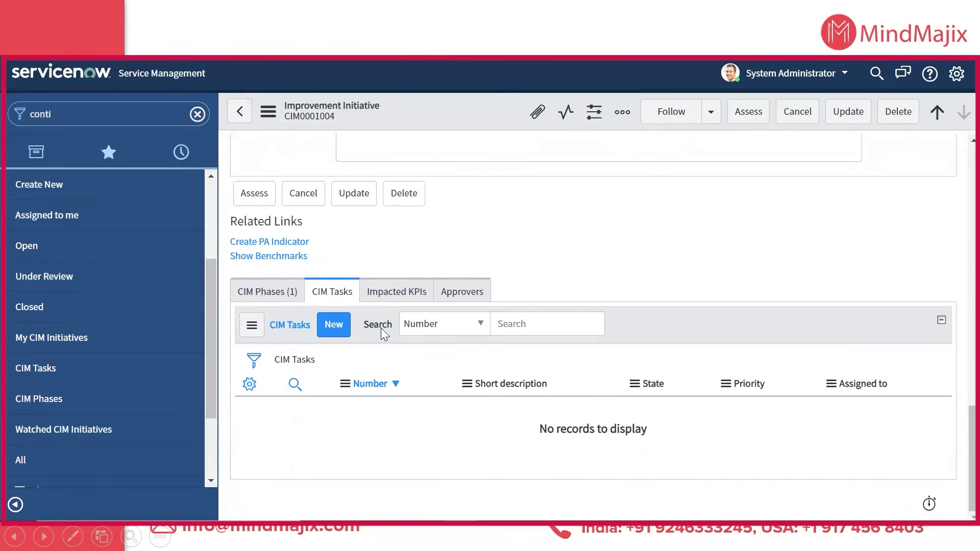
pyautogui.press('Return')
pyautogui.click(390, 294)
pyautogui.write('Test')
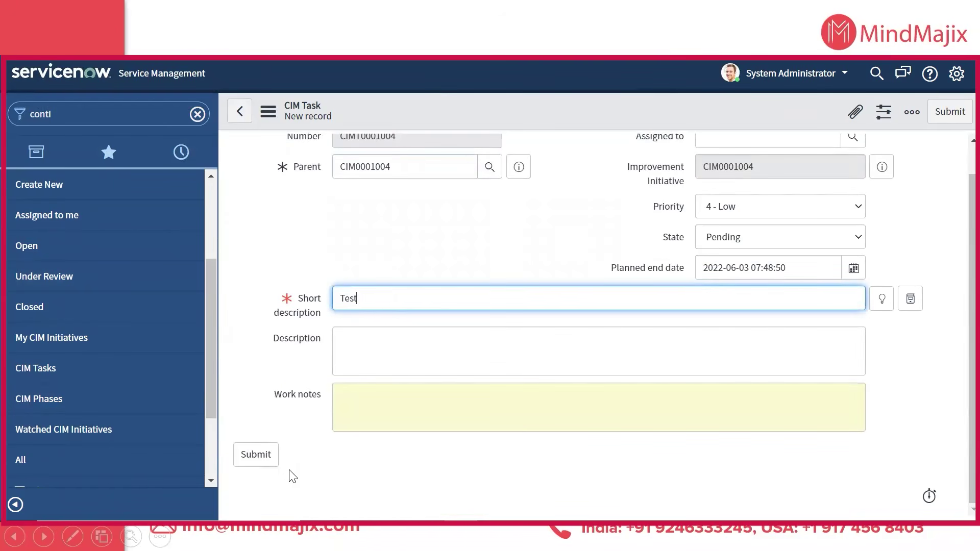
pyautogui.click(271, 459)
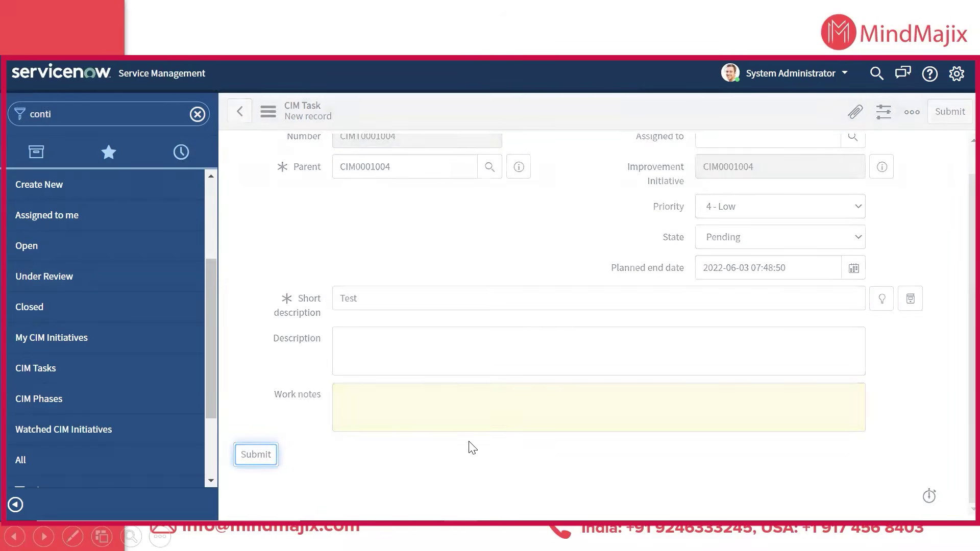
pyautogui.click(759, 123)
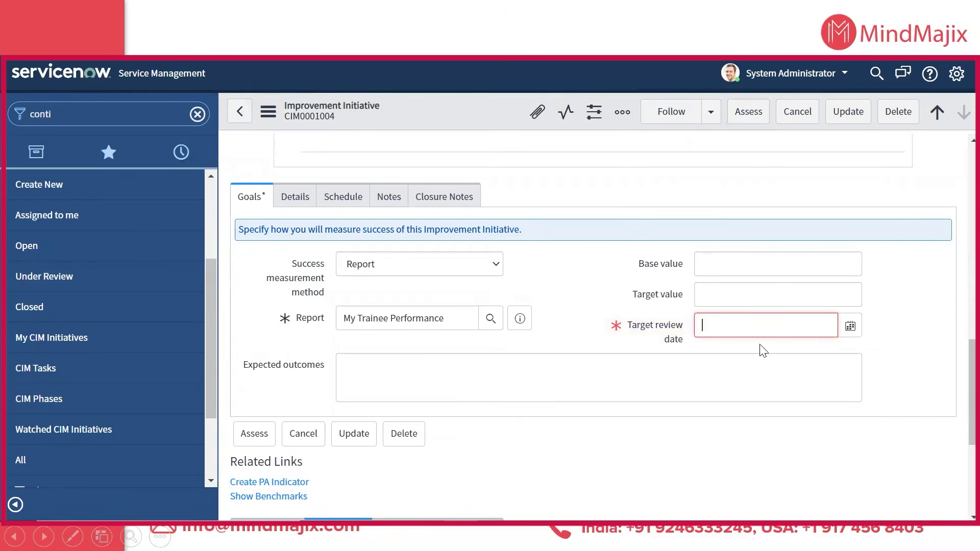
pyautogui.click(850, 325)
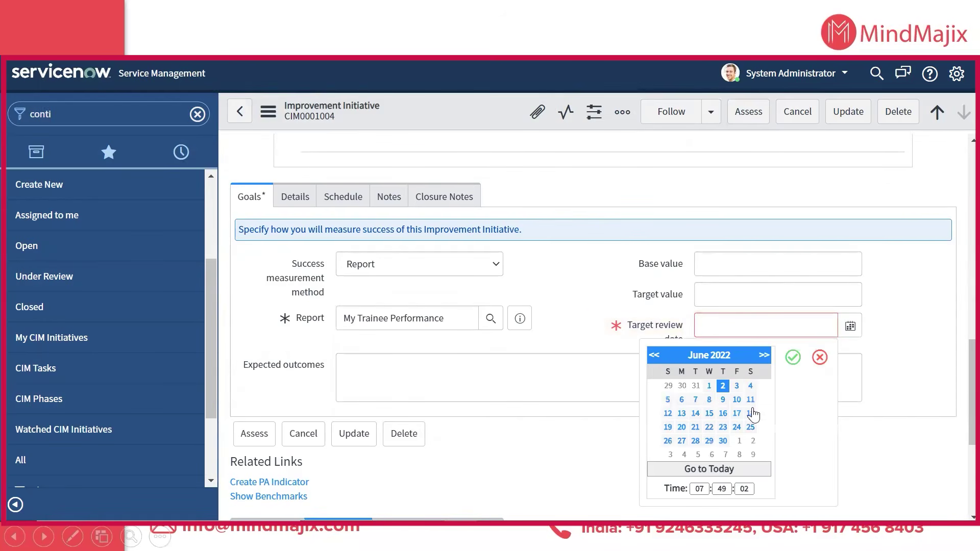
pyautogui.click(723, 441)
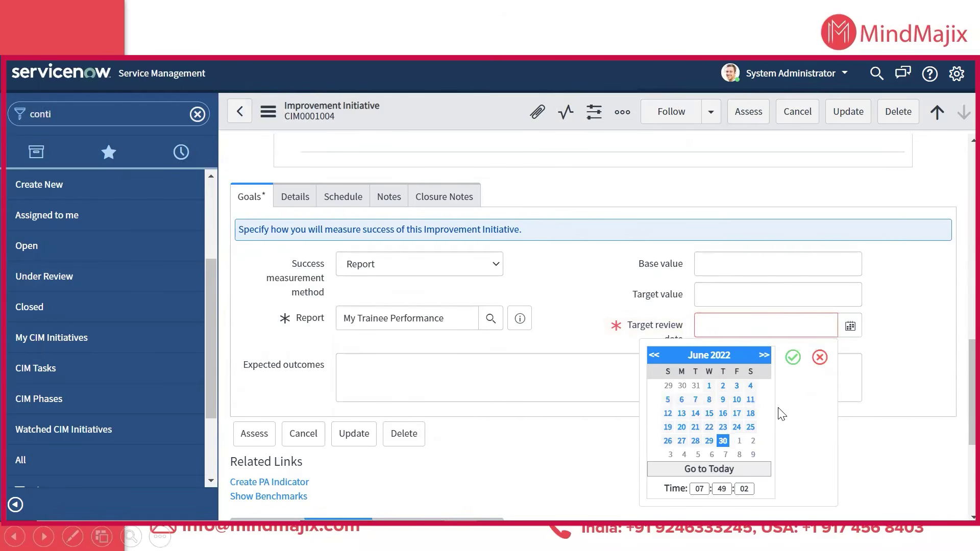
pyautogui.click(796, 267)
pyautogui.click(739, 117)
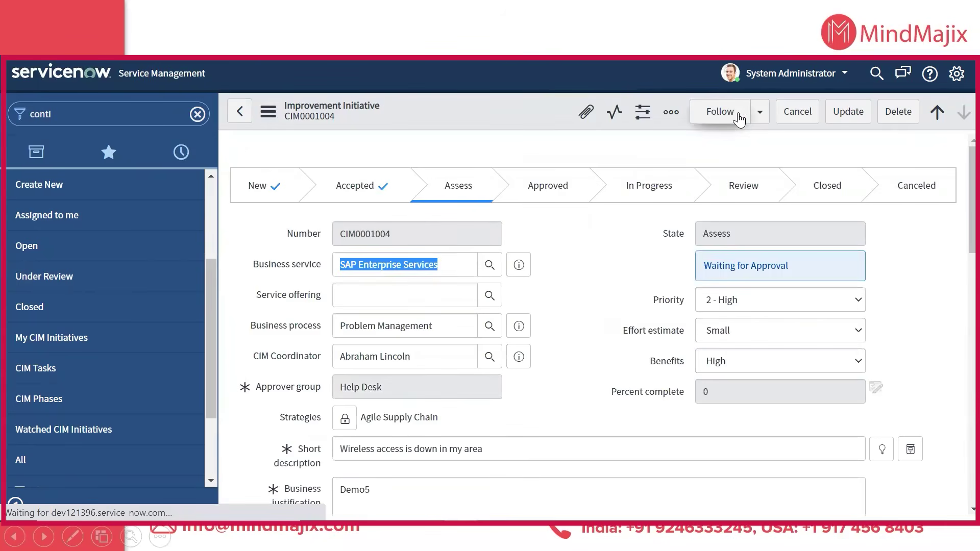
# Step: Review the assessed initiative's CIM tasks, approvers and approval status
pyautogui.scroll(-15, 721, 205)
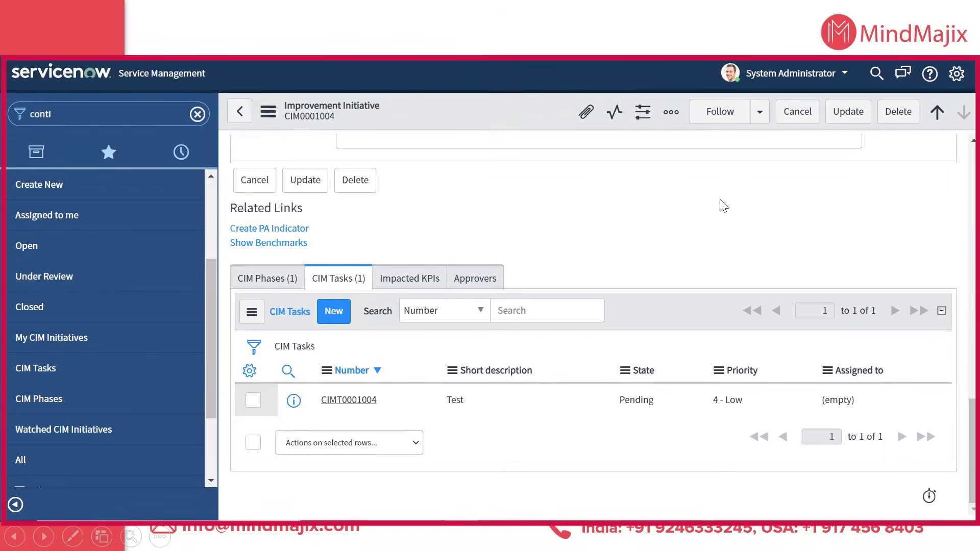
pyautogui.click(488, 293)
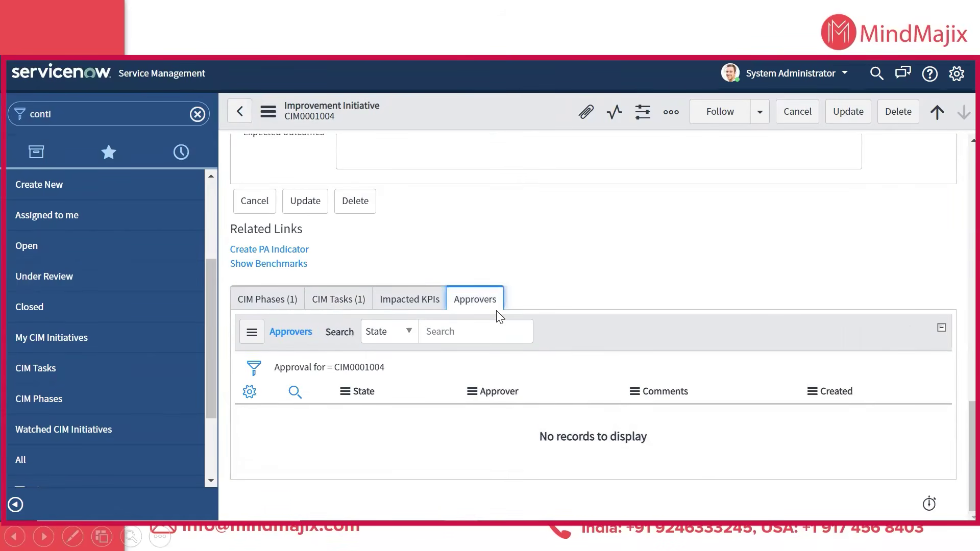
pyautogui.scroll(15, 502, 321)
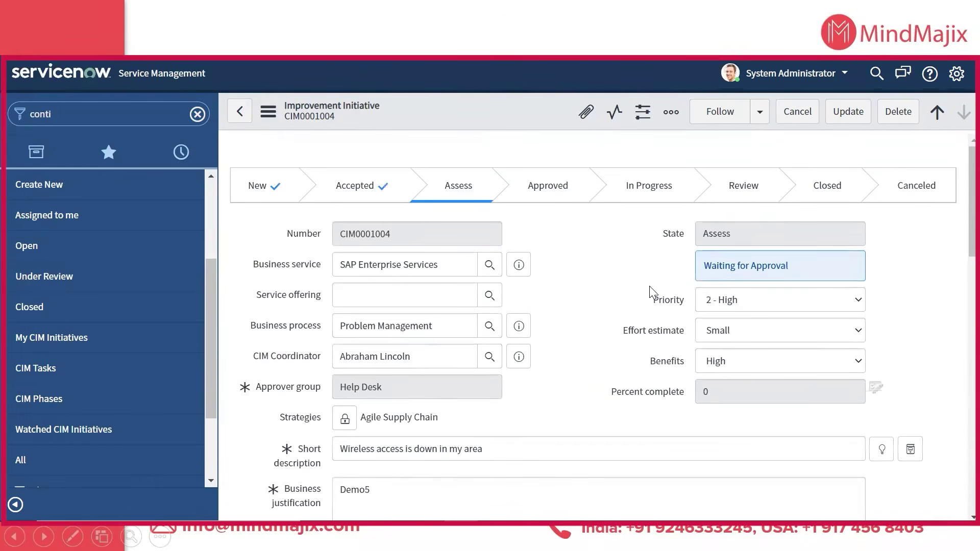
pyautogui.scroll(-8, 373, 213)
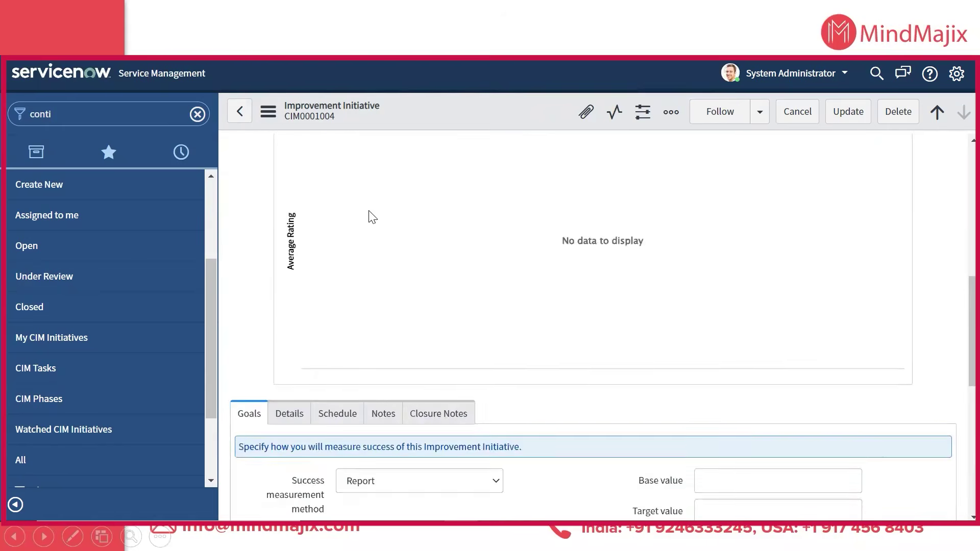
pyautogui.scroll(4, 373, 217)
pyautogui.scroll(5, 373, 217)
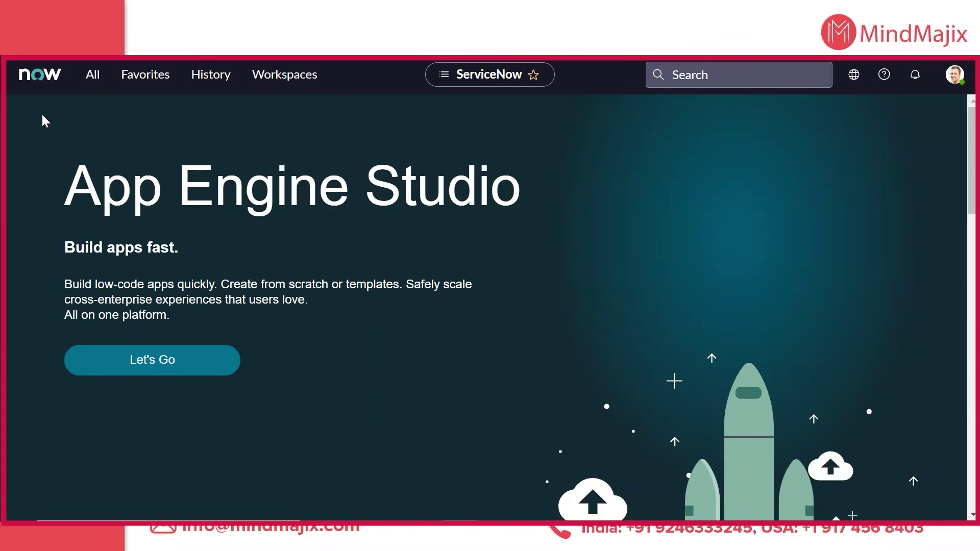
# Step: Open the Plugins module from the navigation filter and cancel the long-running loading transaction
pyautogui.click(94, 75)
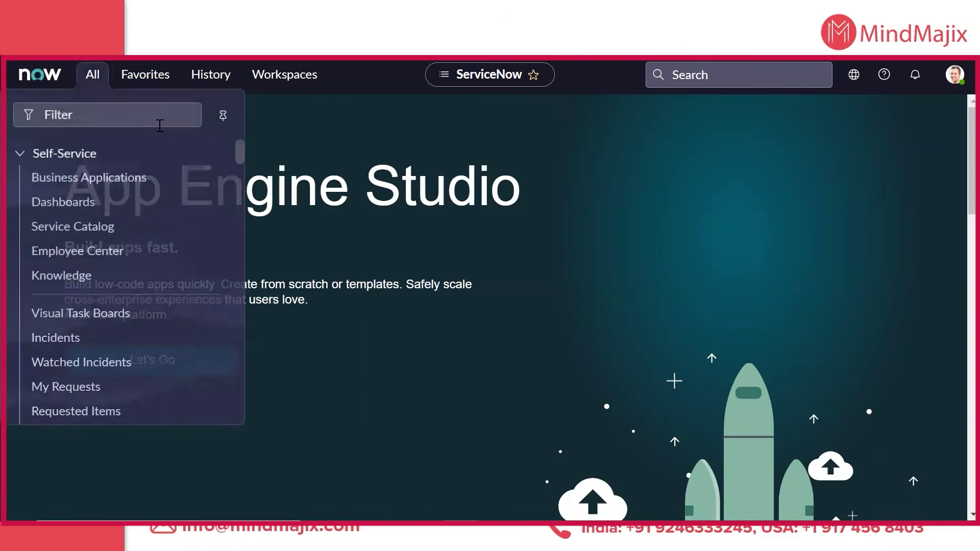
pyautogui.write('plugins')
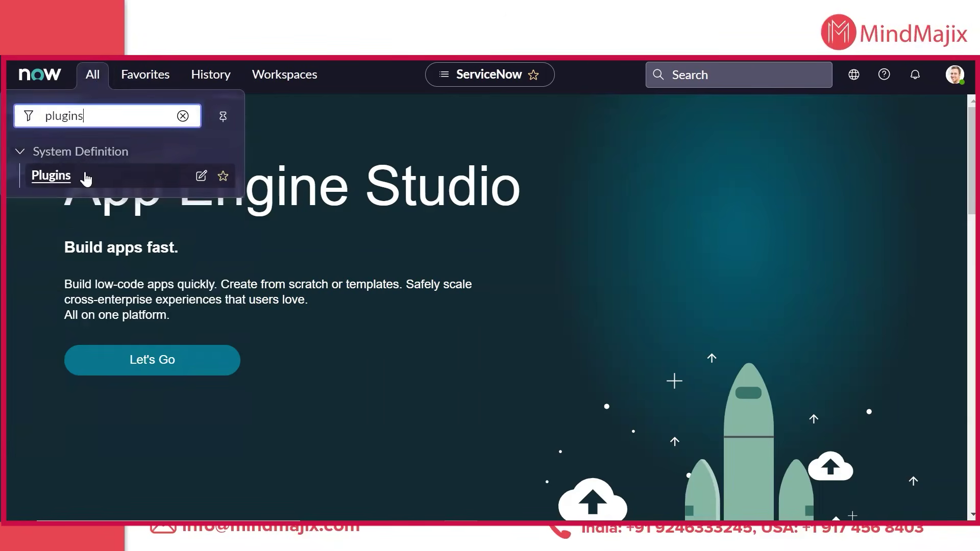
pyautogui.click(92, 174)
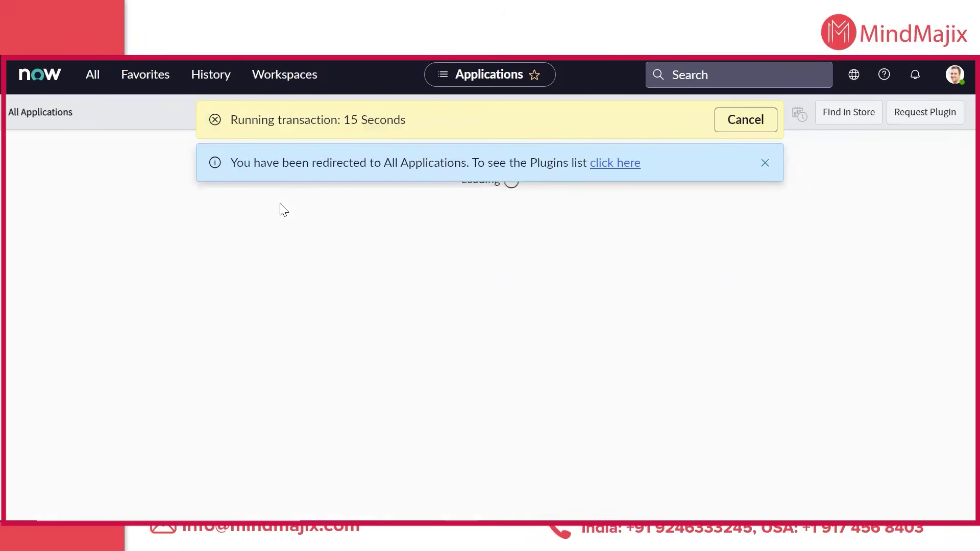
pyautogui.click(765, 163)
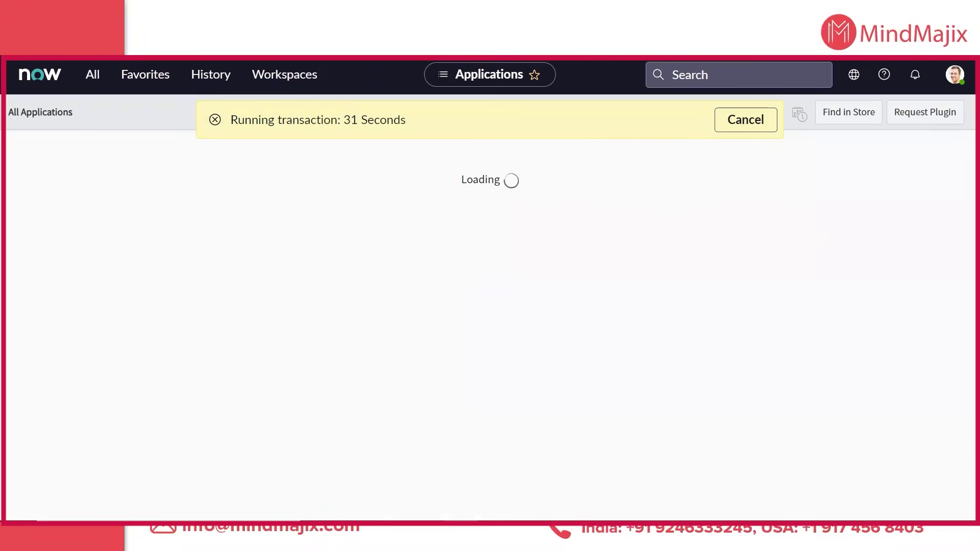
pyautogui.click(914, 114)
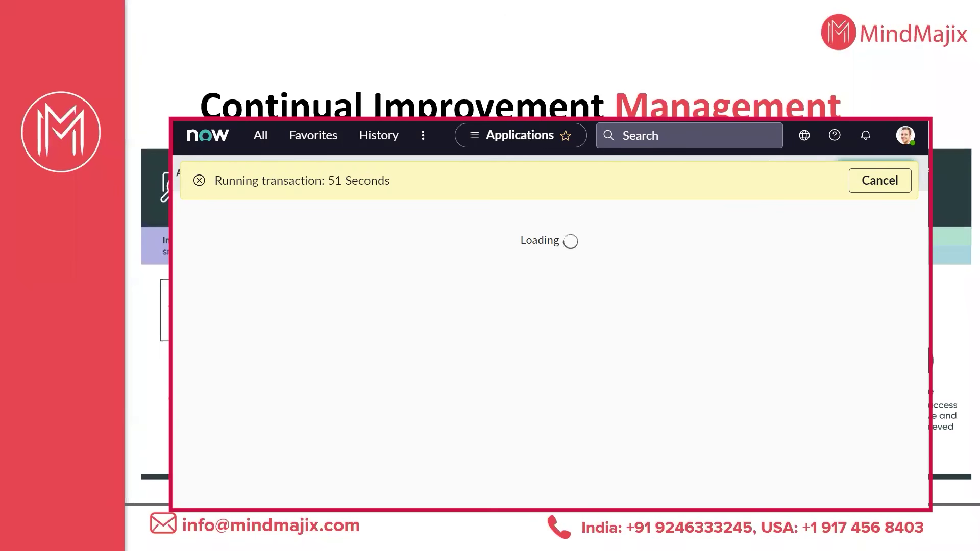
pyautogui.click(879, 181)
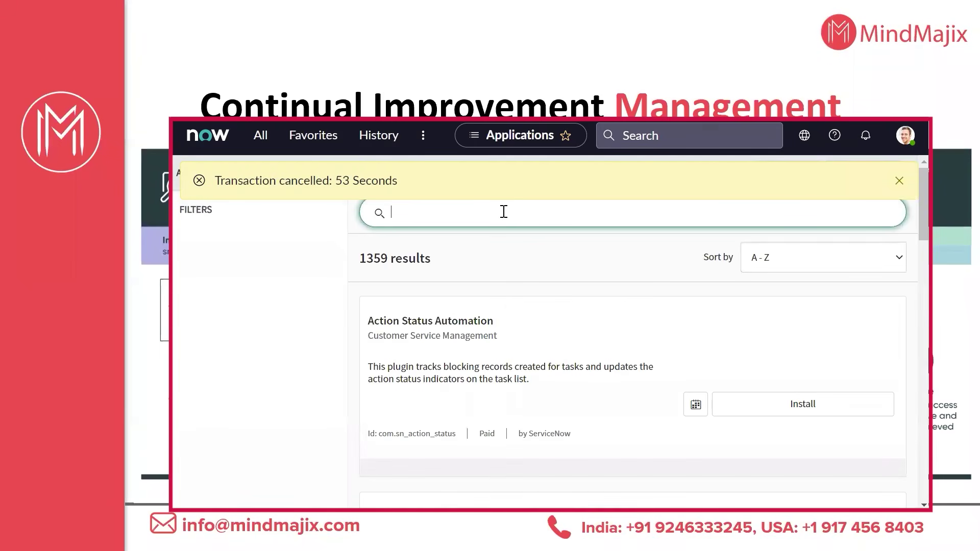
# Step: Search all applications for "continual" and expand the apps of the Continual Improvement Management product
pyautogui.write('conti')
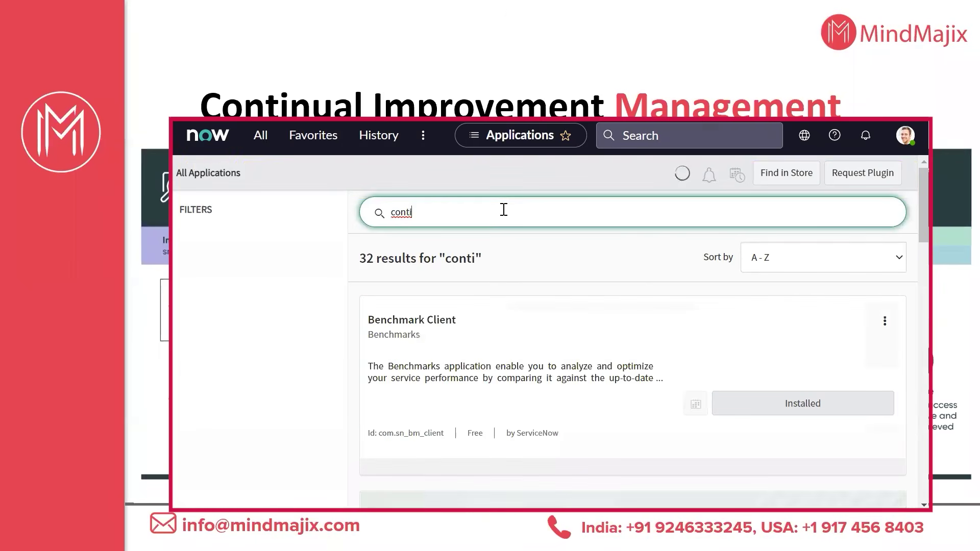
pyautogui.write('nual')
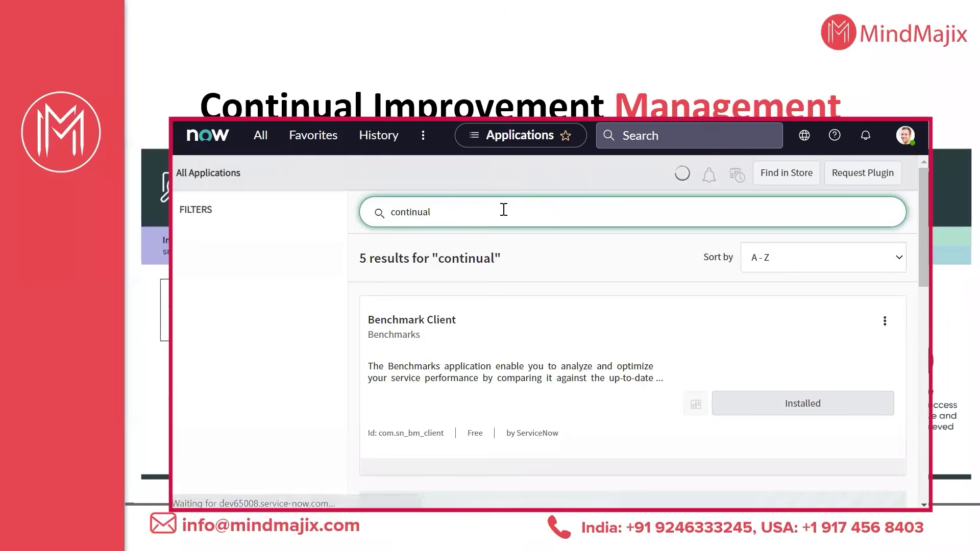
pyautogui.scroll(-5, 510, 350)
pyautogui.scroll(-2, 511, 349)
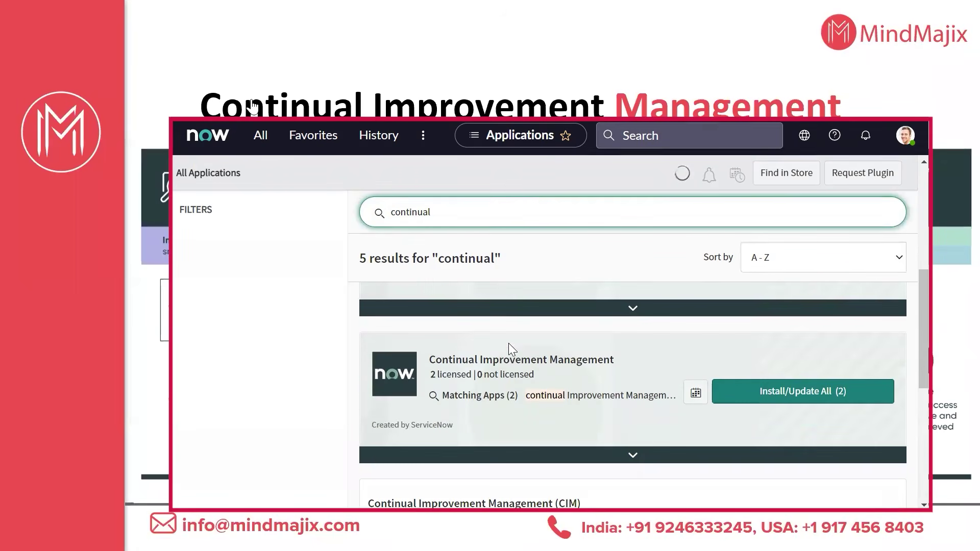
pyautogui.click(636, 455)
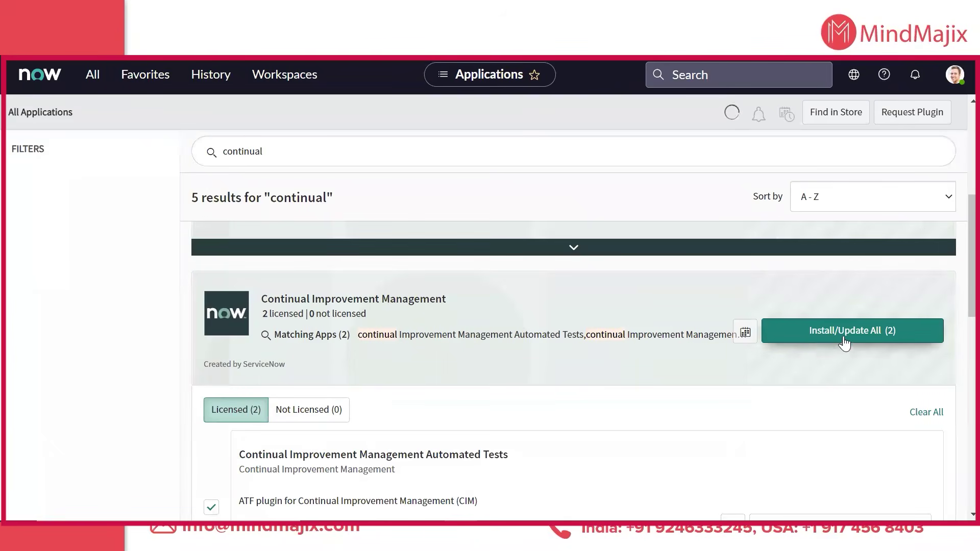
# Step: Install both Continual Improvement Management apps, the Automated Tests and the core CIM plugin, without demo data
pyautogui.scroll(-8, 755, 339)
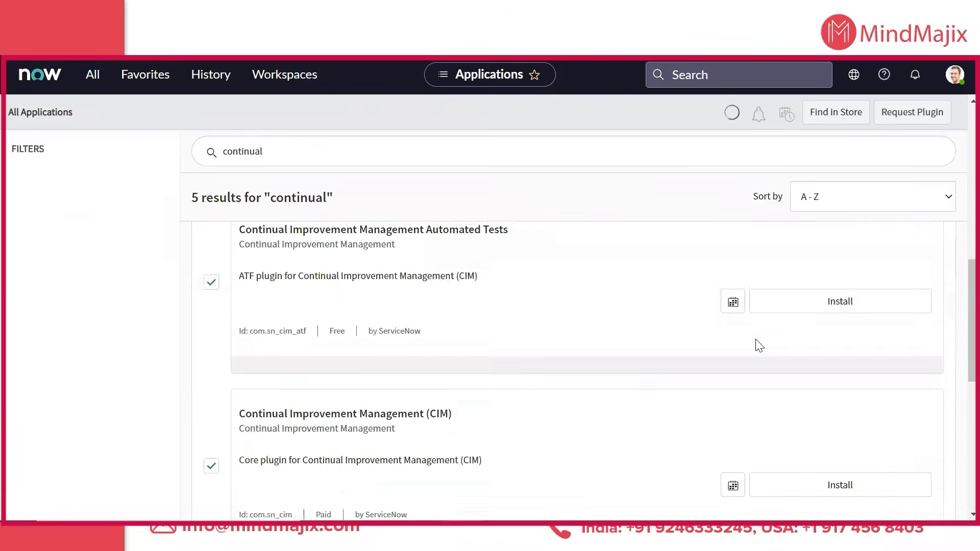
pyautogui.scroll(3, 756, 342)
pyautogui.scroll(5, 758, 345)
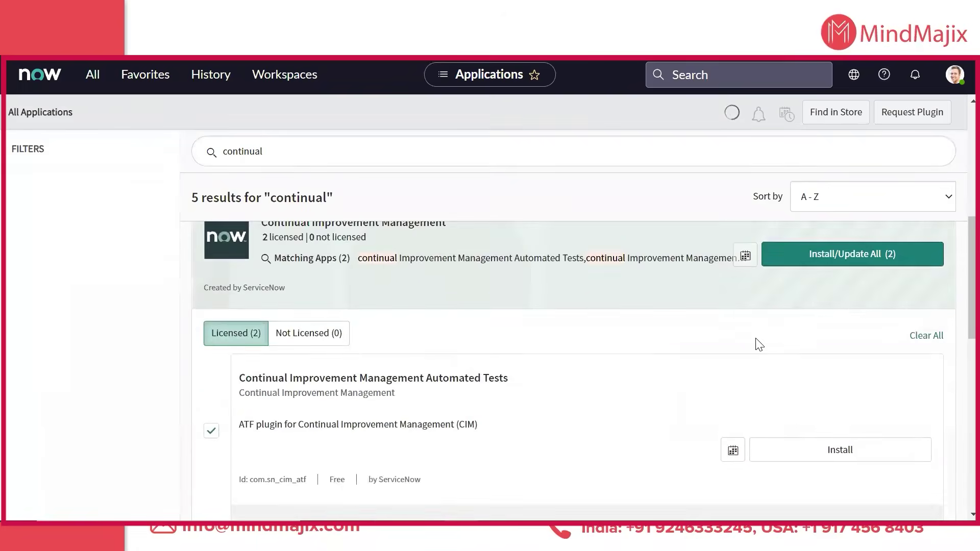
pyautogui.scroll(-3, 791, 434)
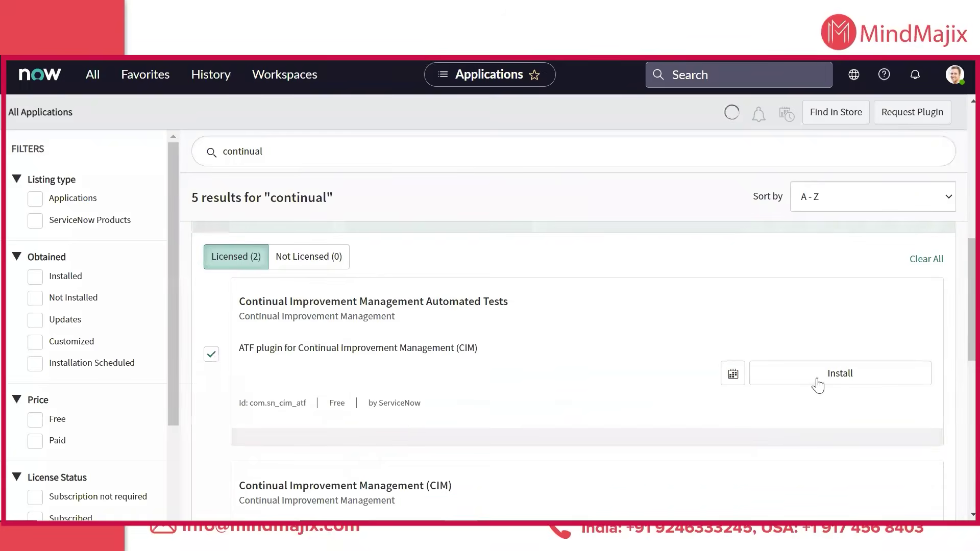
pyautogui.scroll(-3, 796, 419)
pyautogui.scroll(7, 618, 376)
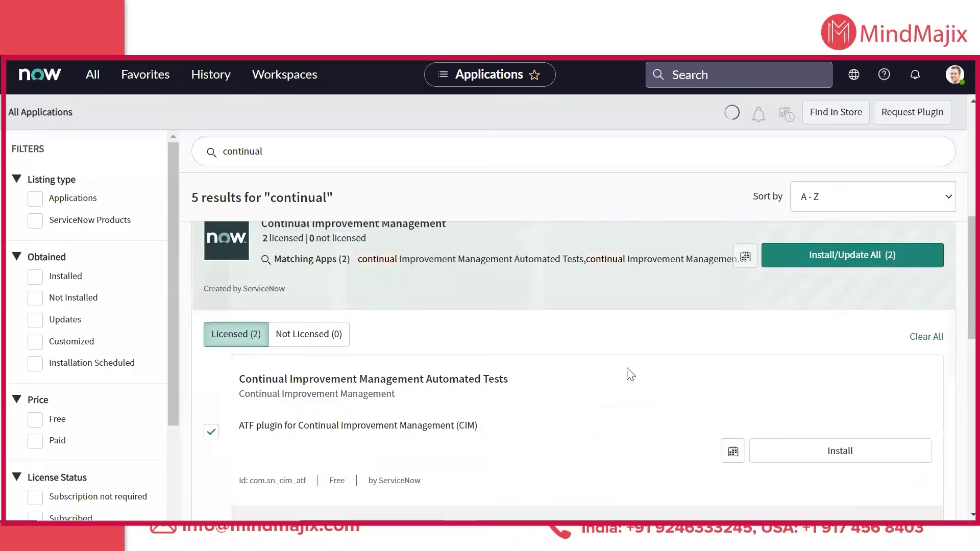
pyautogui.click(805, 408)
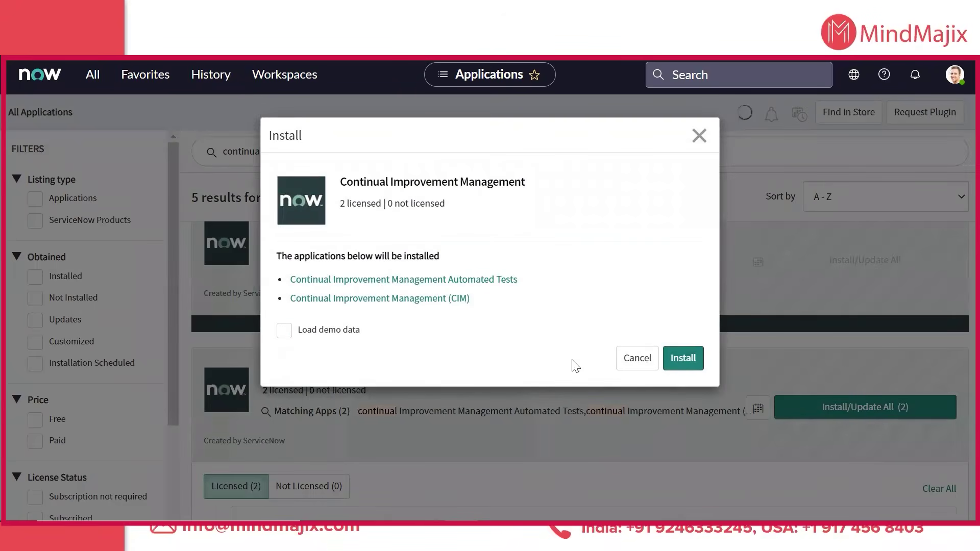
pyautogui.click(691, 365)
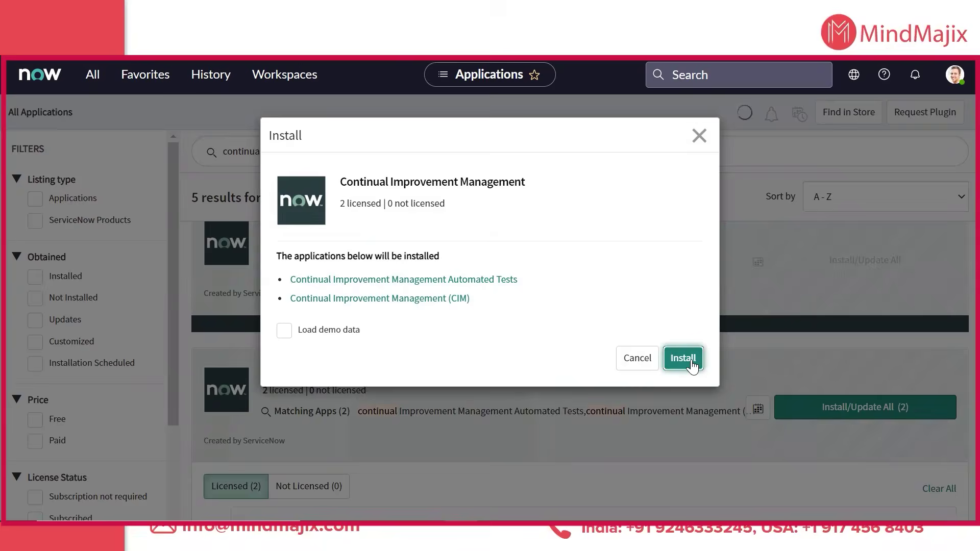